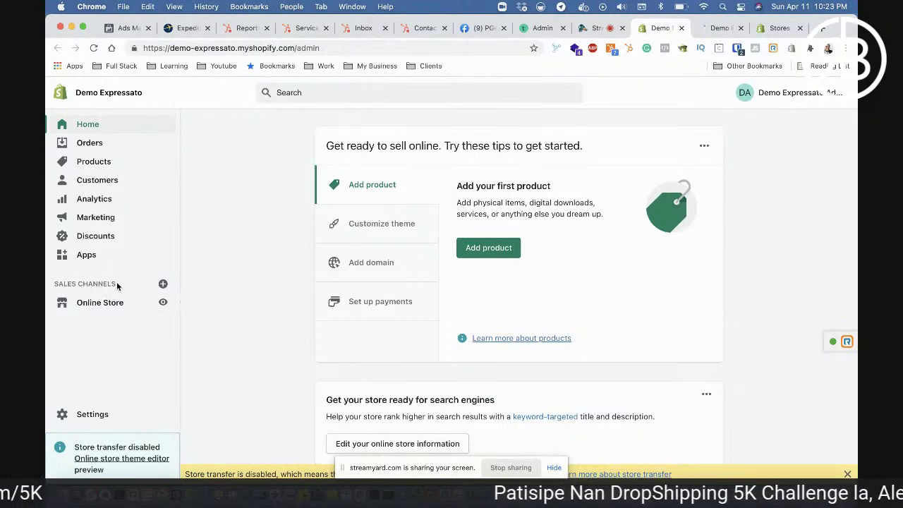
- Examine the sales channels that can be added to the store, and close the list without adding one
triple_click(63, 282)
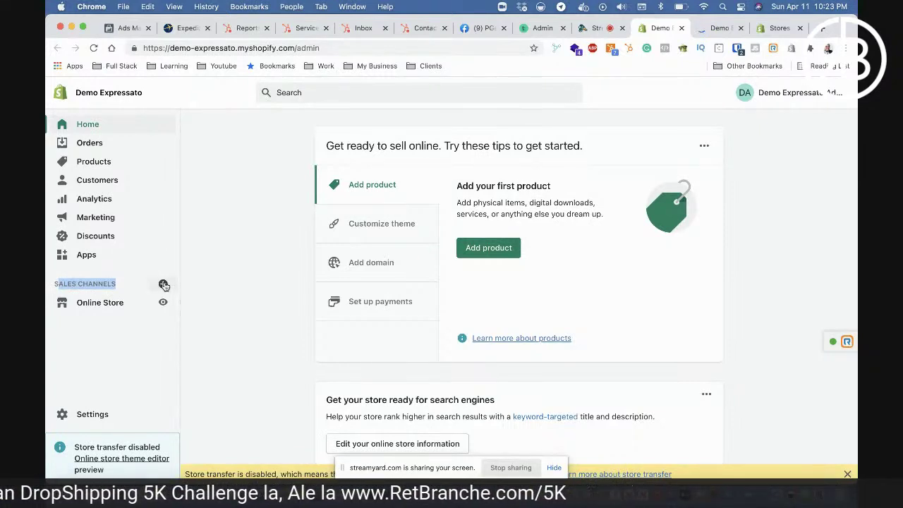
key(Tab)
key(Return)
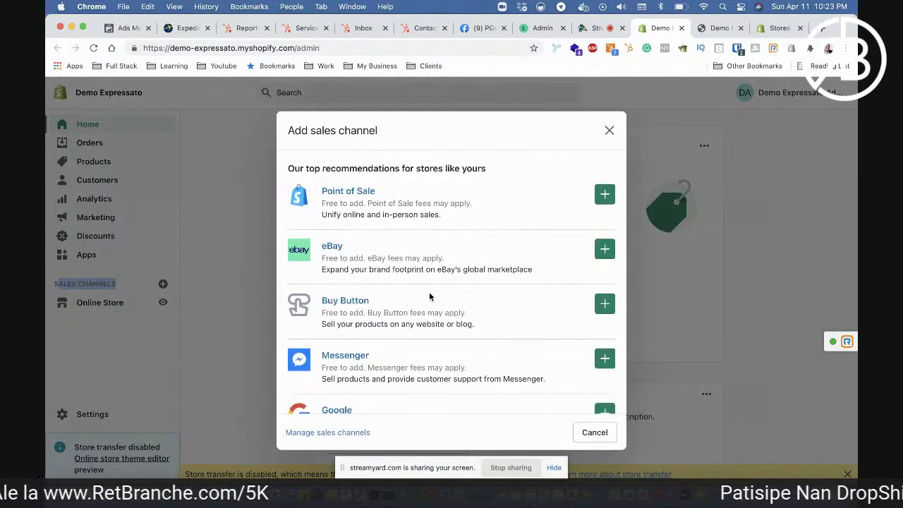
scroll(423, 318, down, 1)
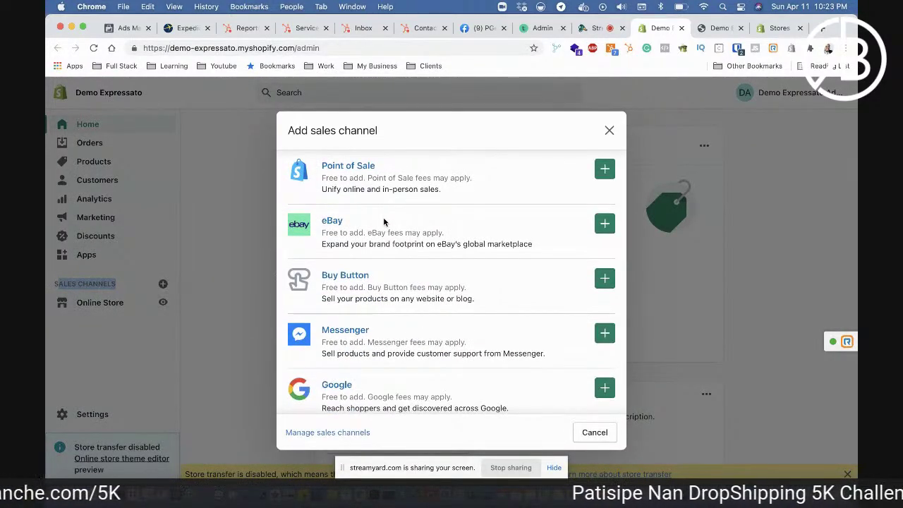
scroll(410, 351, down, 2)
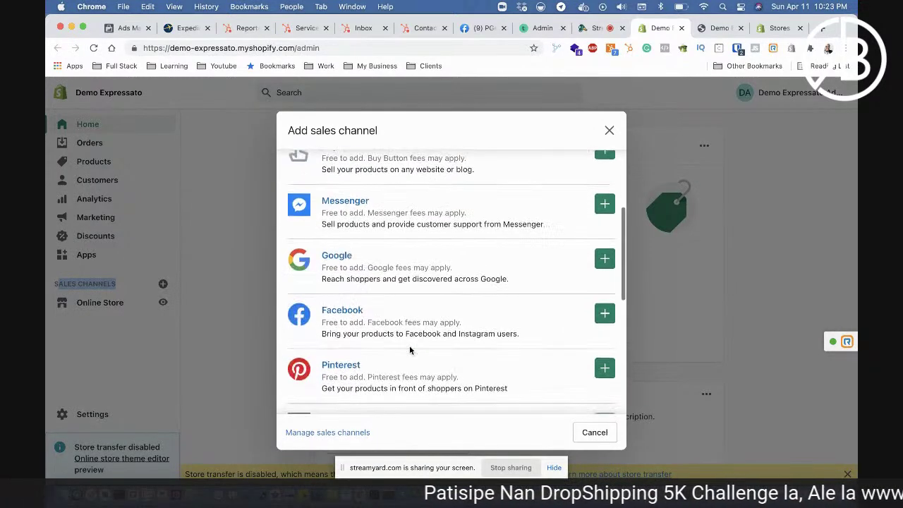
scroll(416, 335, down, 2)
scroll(415, 333, down, 3)
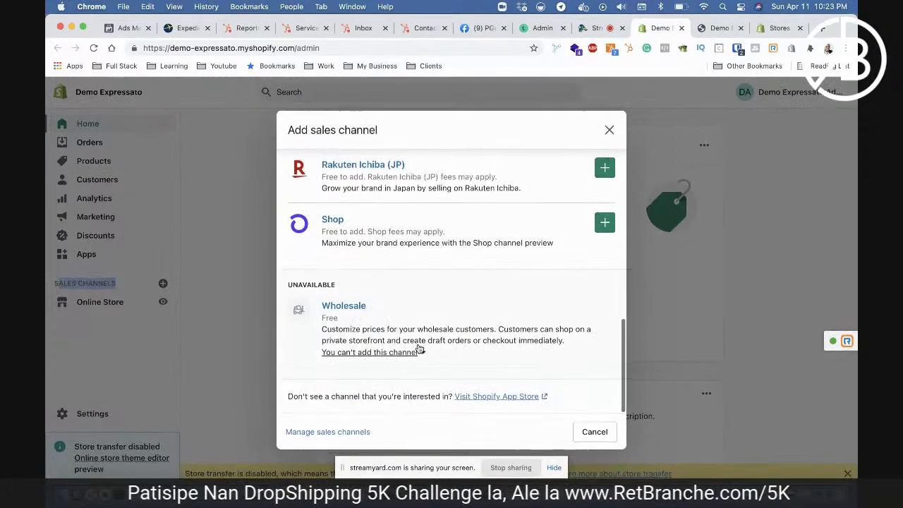
scroll(395, 321, up, 3)
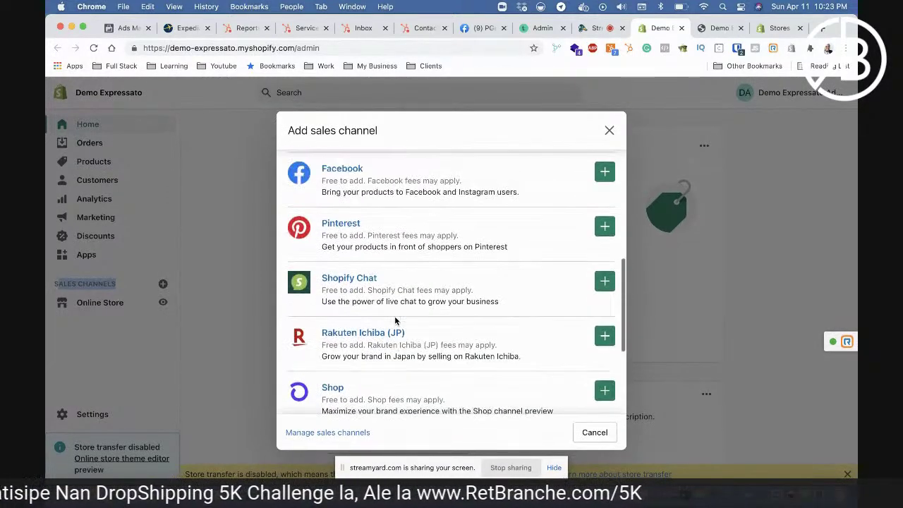
scroll(395, 322, up, 4)
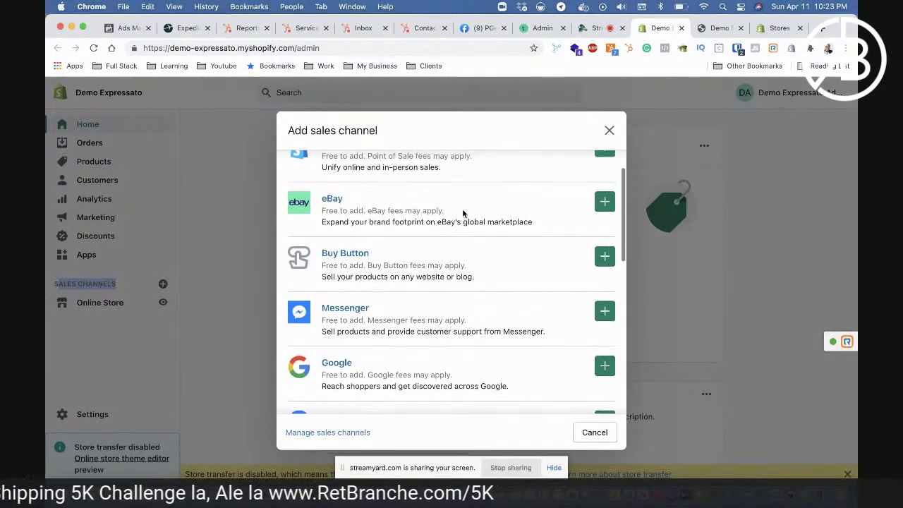
scroll(457, 227, up, 1)
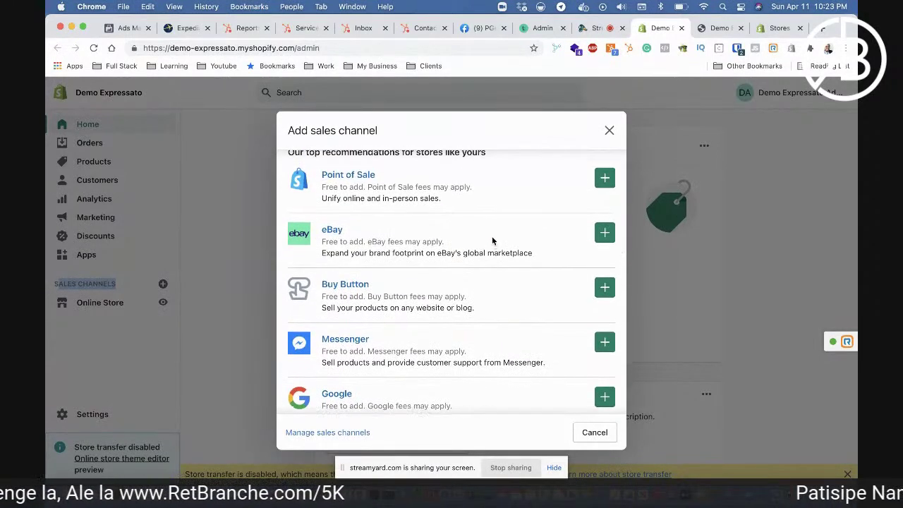
scroll(493, 242, up, 1)
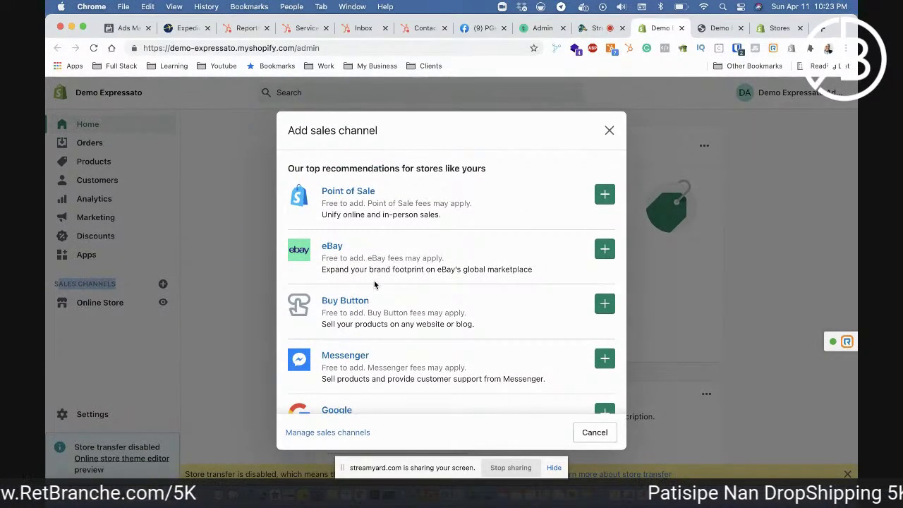
drag(381, 132, 288, 130)
click(288, 128)
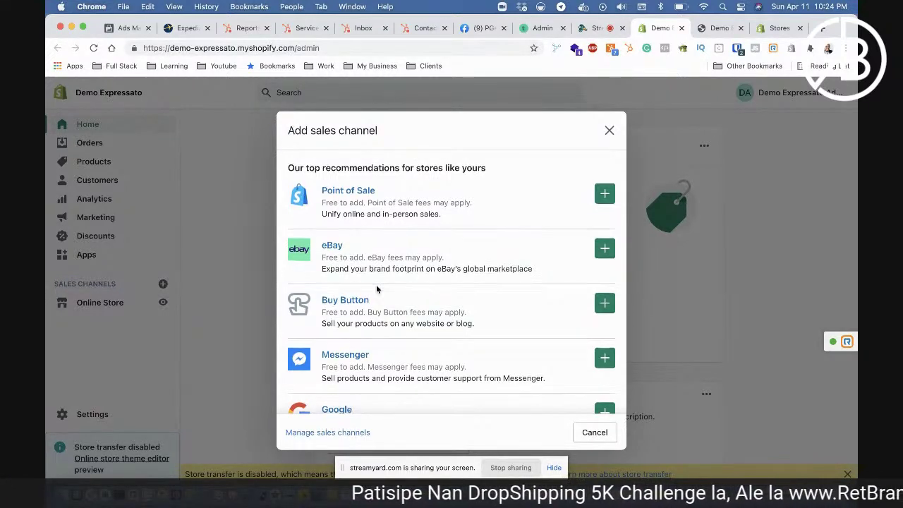
scroll(377, 290, down, 1)
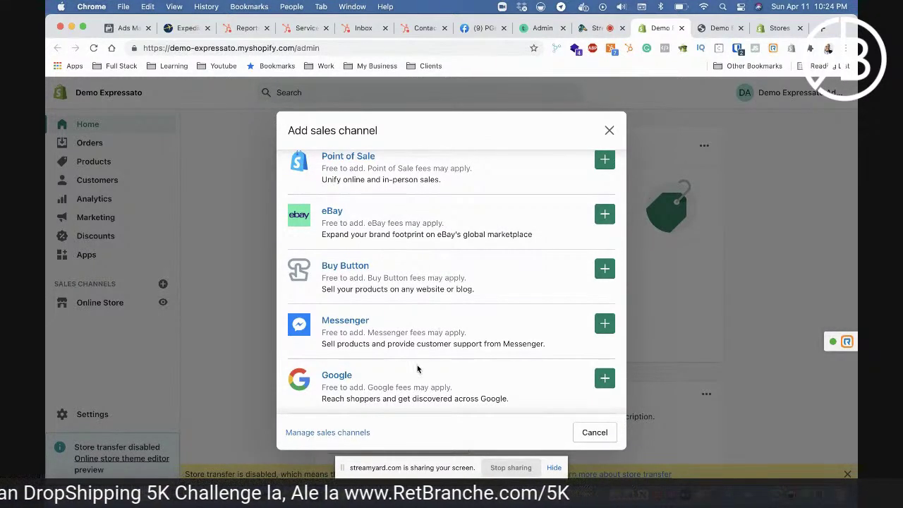
scroll(418, 369, down, 2)
click(602, 435)
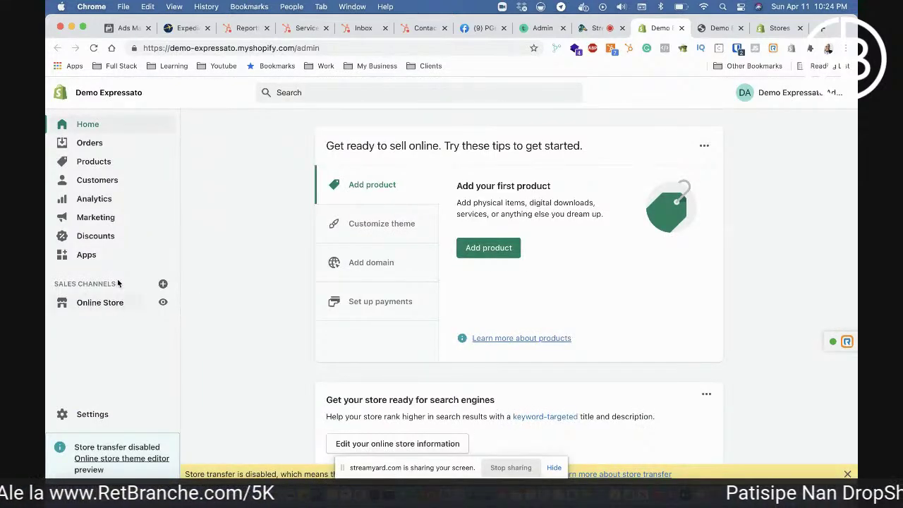
- Open the themes page of the Online Store sales channel
triple_click(56, 285)
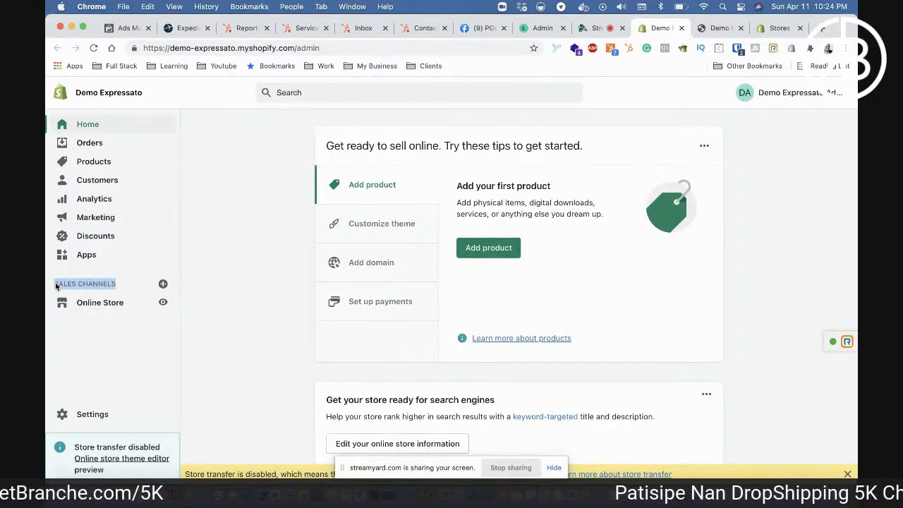
click(112, 301)
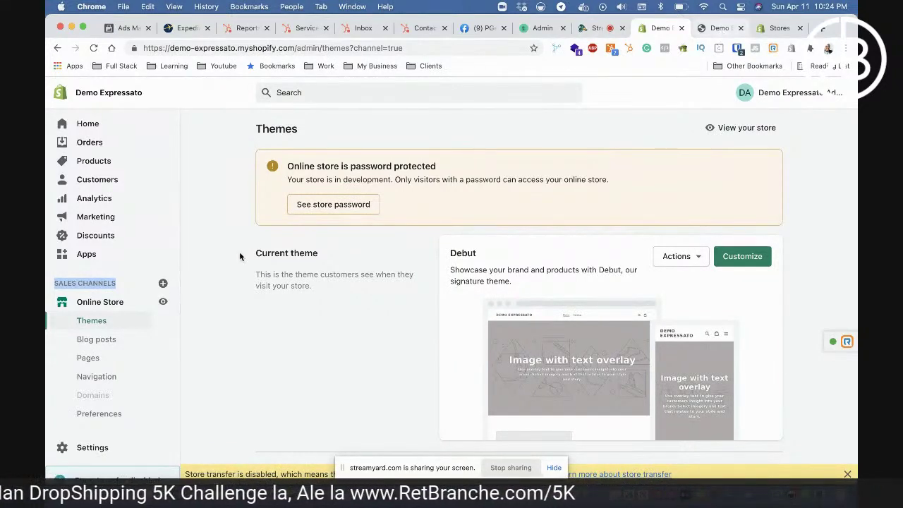
- Switch to the storefront preview, dismiss the password-protection bar and examine the home page sections down to the featured collection
click(722, 29)
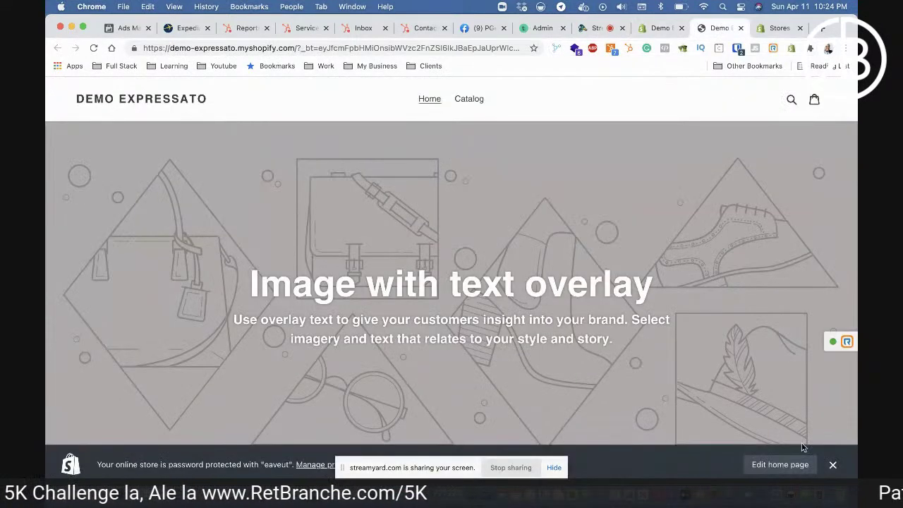
click(834, 466)
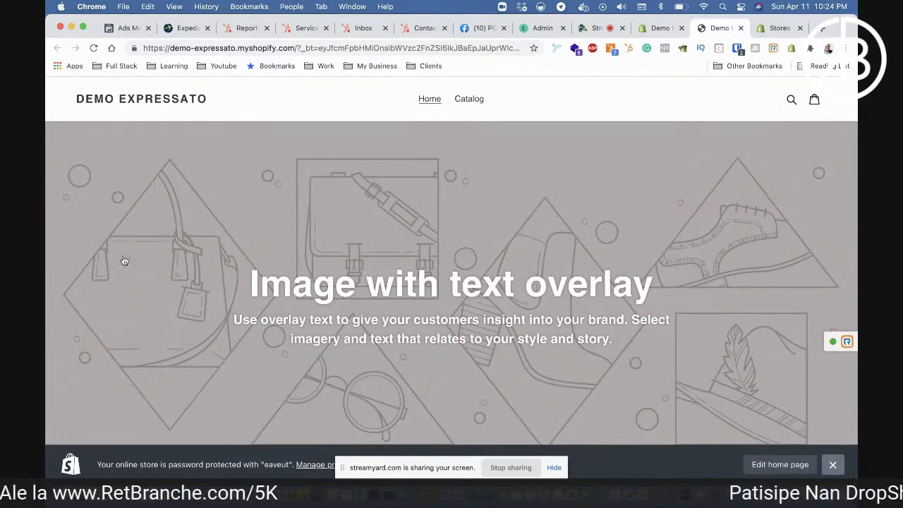
scroll(86, 302, down, 10)
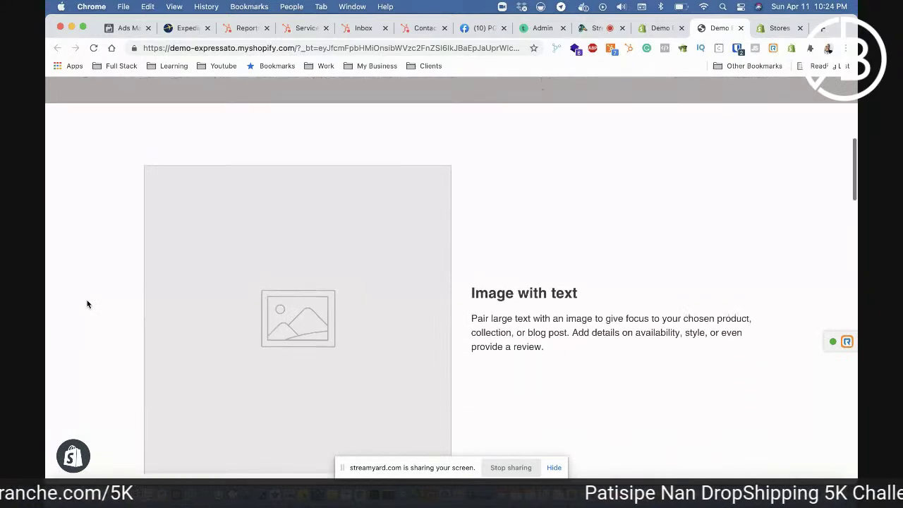
scroll(87, 305, down, 10)
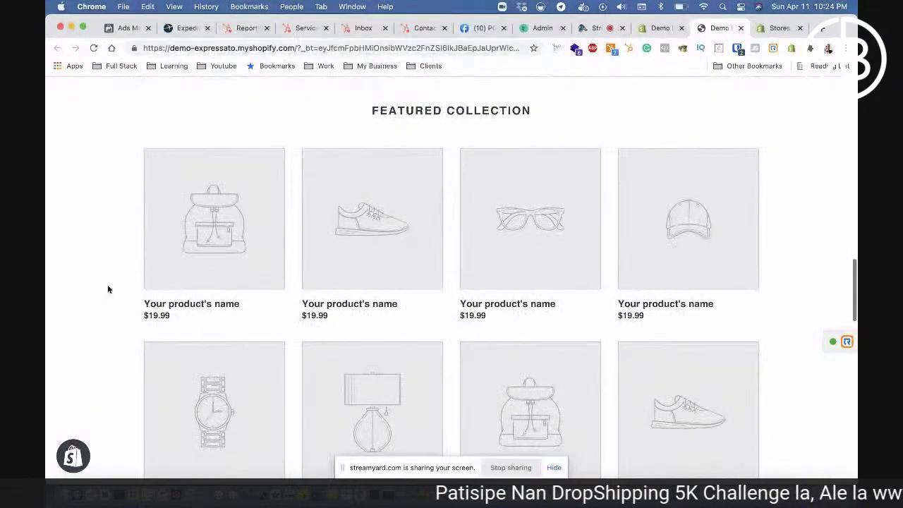
scroll(69, 290, down, 5)
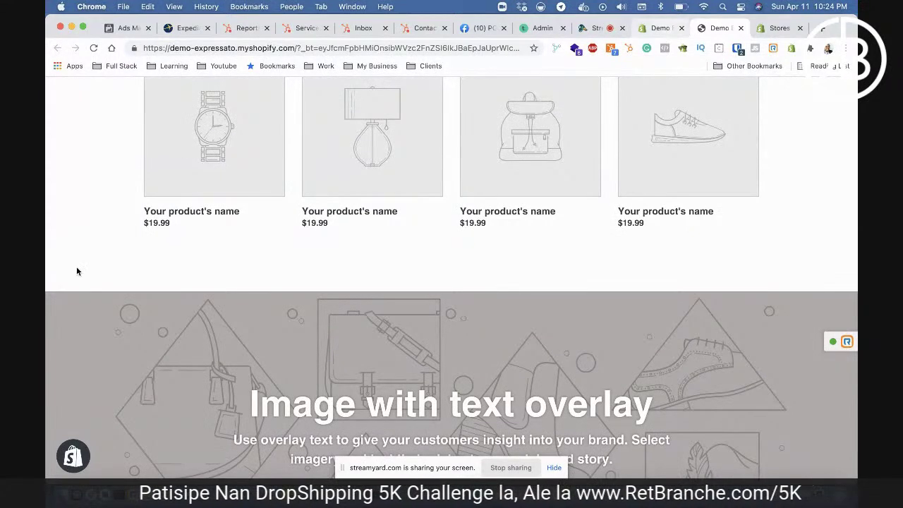
- Return to the store admin's themes page and examine the current Debut theme, the online store speed and the theme library
key(ctrl+shift+Tab)
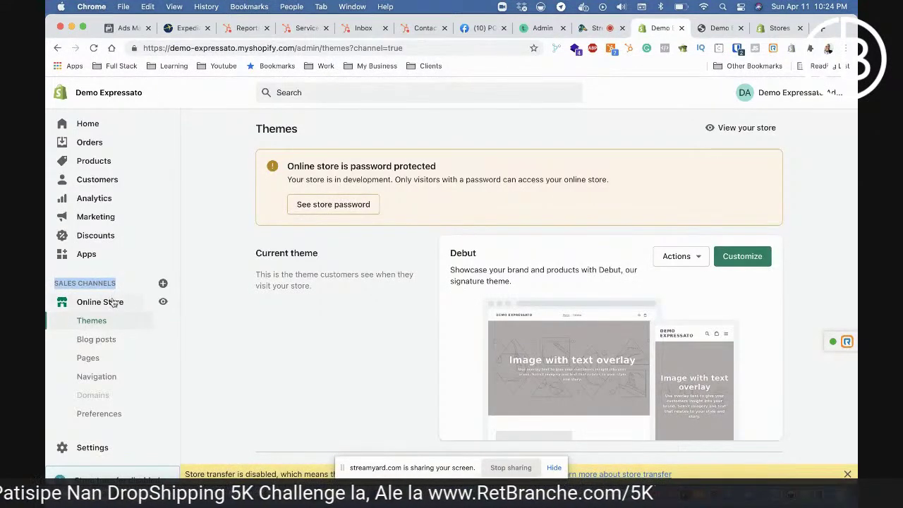
scroll(394, 384, down, 3)
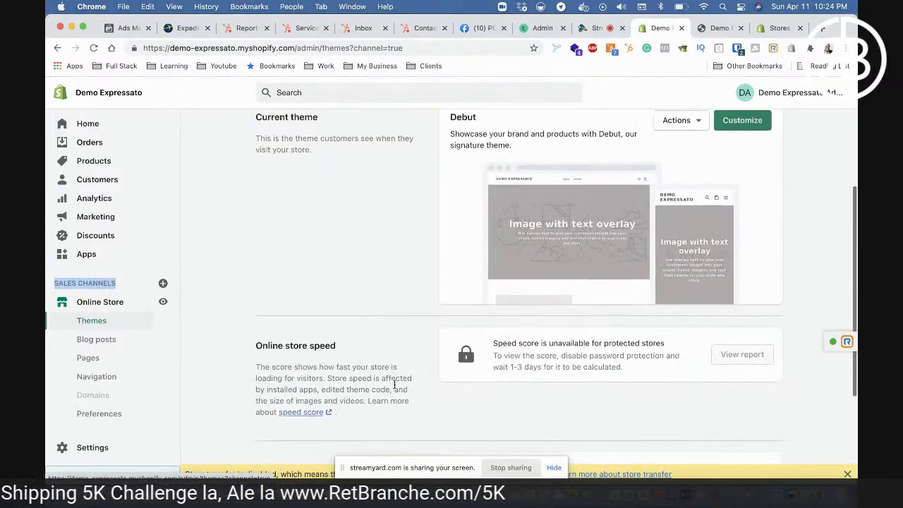
scroll(394, 385, up, 2)
scroll(394, 385, down, 4)
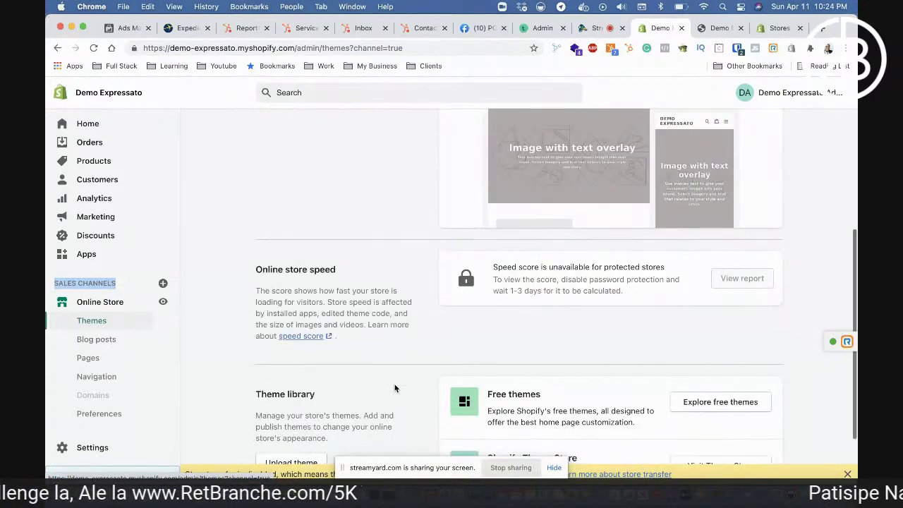
scroll(403, 289, down, 2)
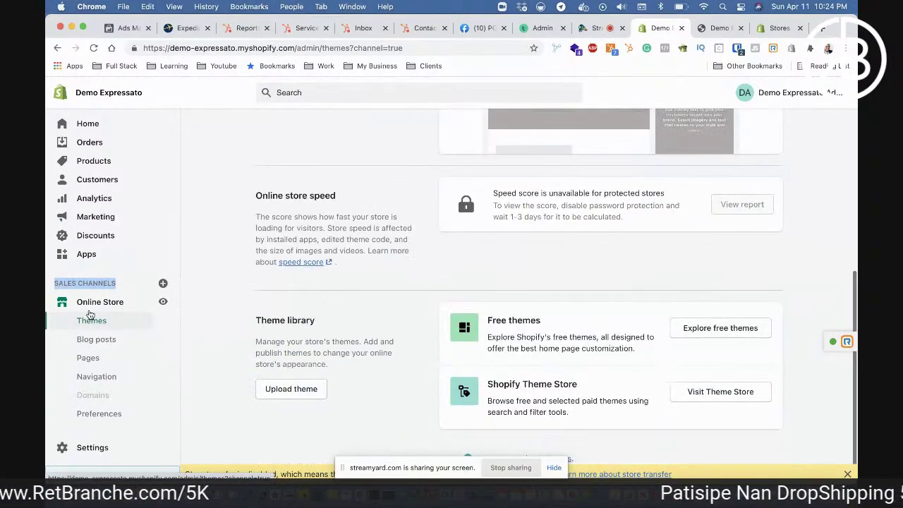
scroll(498, 266, up, 5)
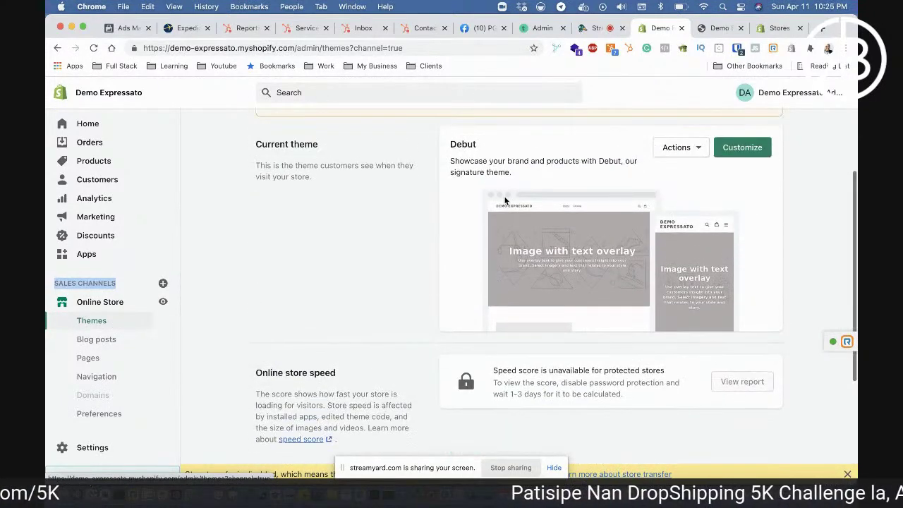
scroll(494, 198, up, 2)
drag(481, 194, 448, 194)
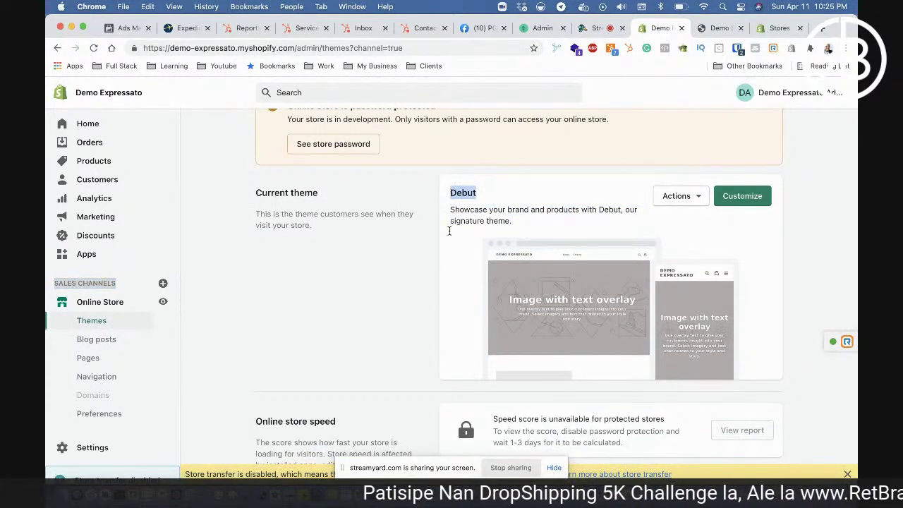
scroll(435, 297, down, 5)
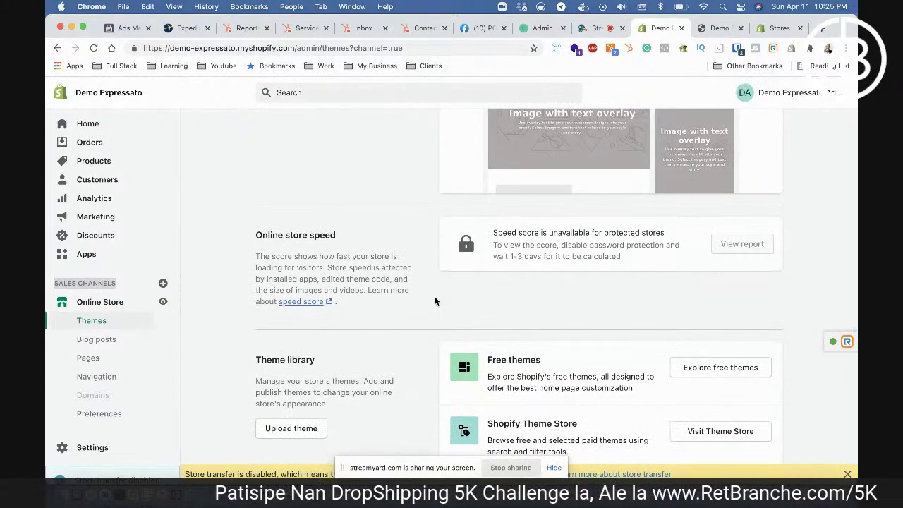
scroll(434, 301, up, 5)
click(505, 225)
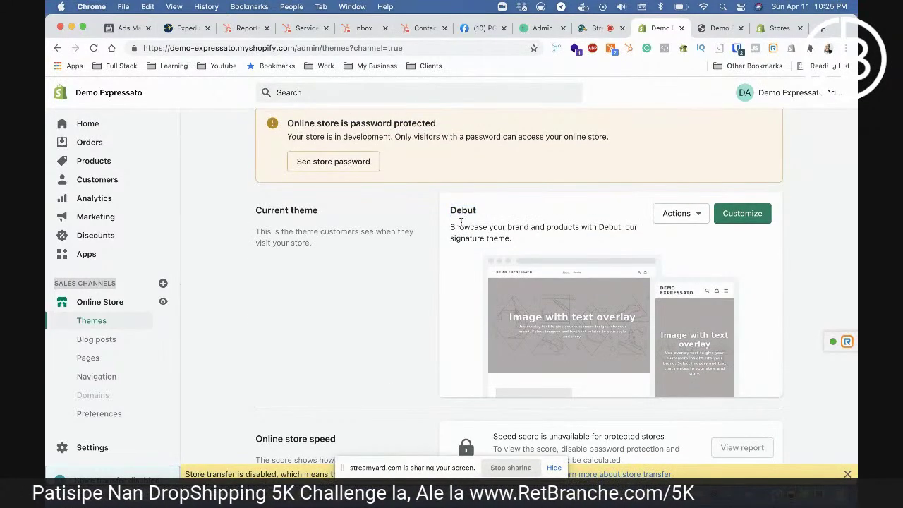
- Start customizing the current Debut theme and switch to its theme editor
click(748, 220)
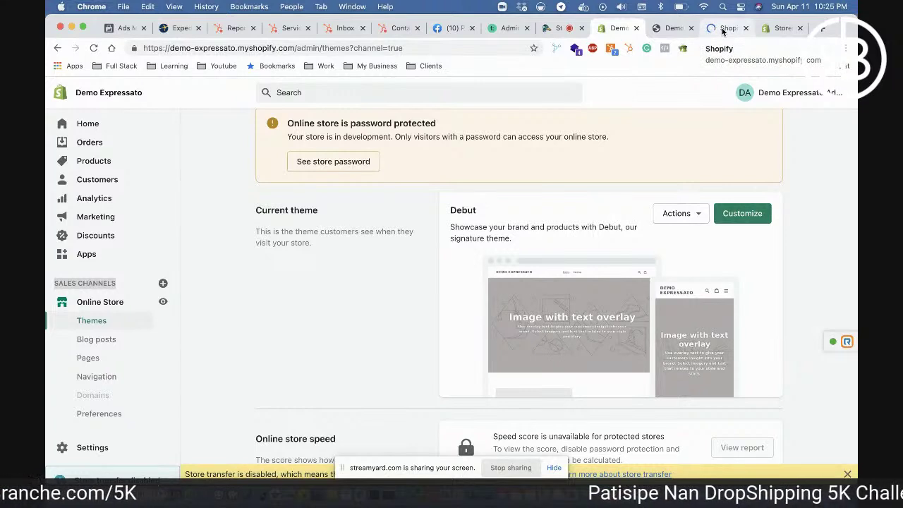
click(722, 31)
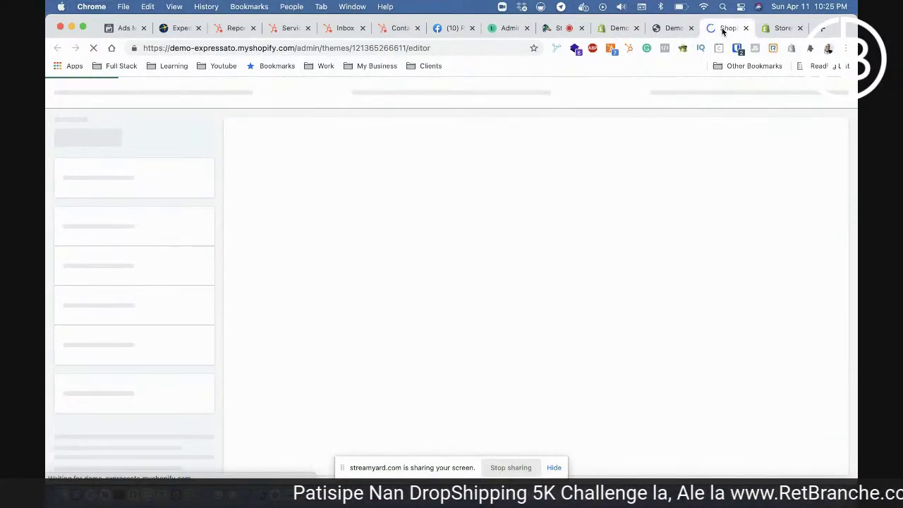
- Go back to the storefront preview and review the default home page layout from the header banner to the featured collection
click(676, 28)
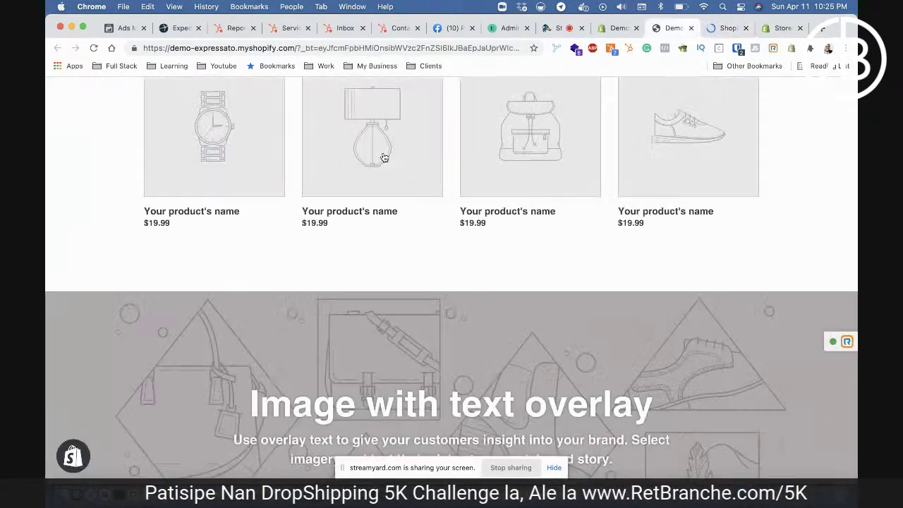
scroll(132, 243, up, 10)
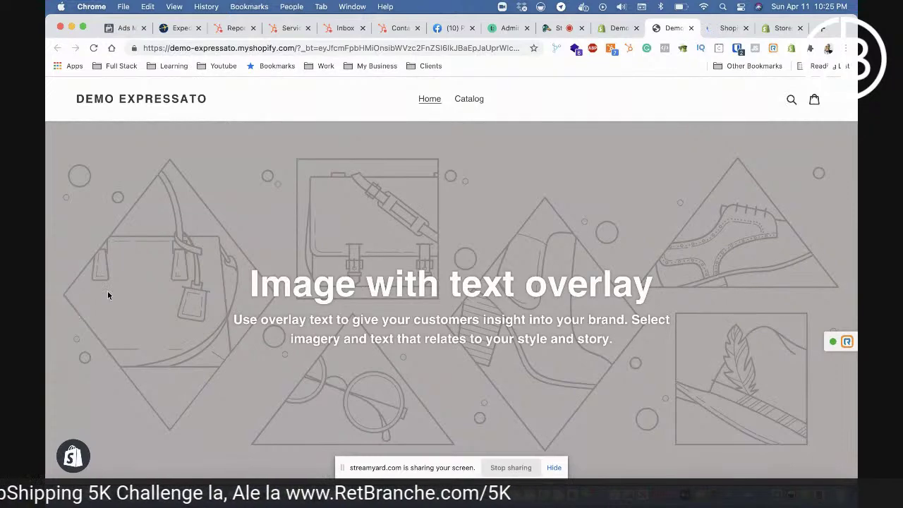
scroll(107, 295, down, 10)
scroll(108, 296, down, 10)
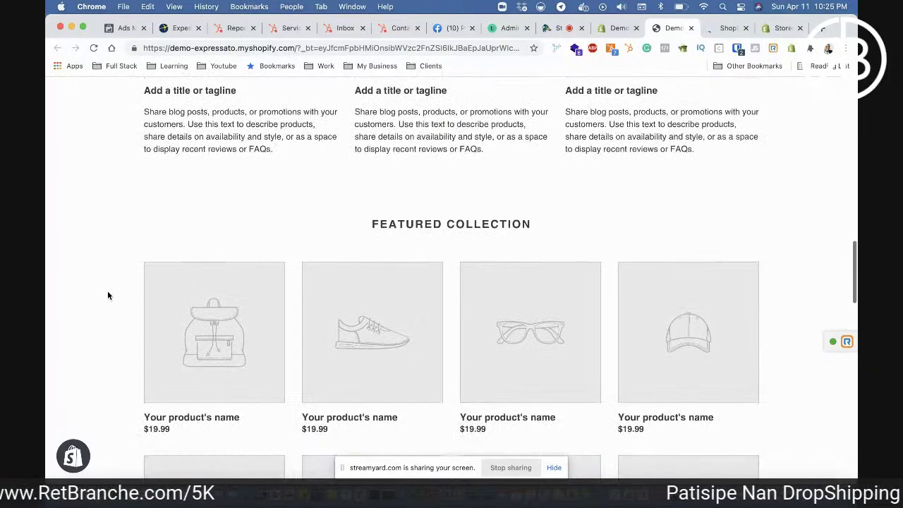
scroll(108, 296, up, 5)
scroll(108, 295, up, 12)
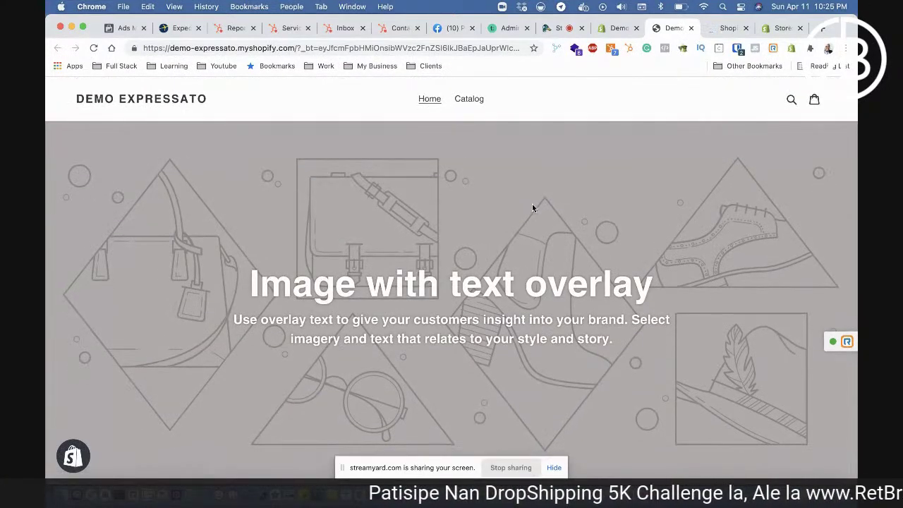
- Switch back to the browser page with the Debut theme editor and get its Home page template loaded
click(721, 30)
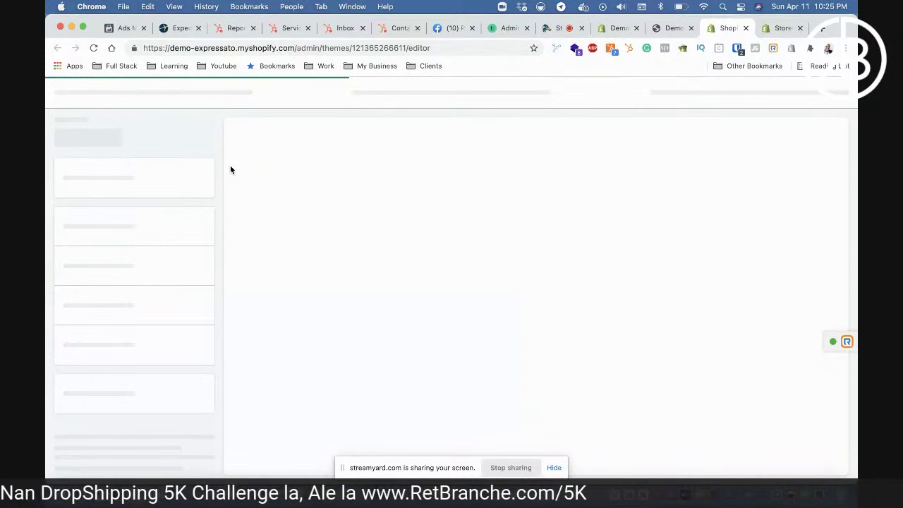
click(423, 48)
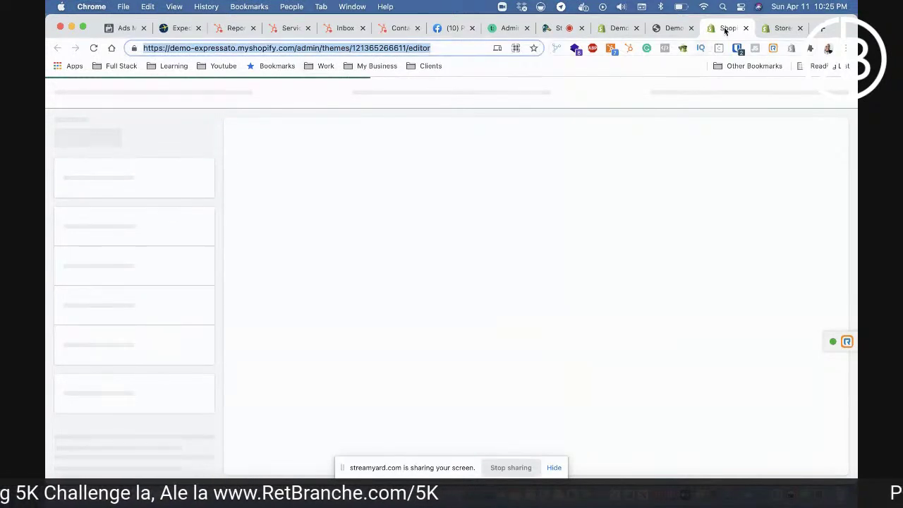
right_click(726, 31)
click(590, 86)
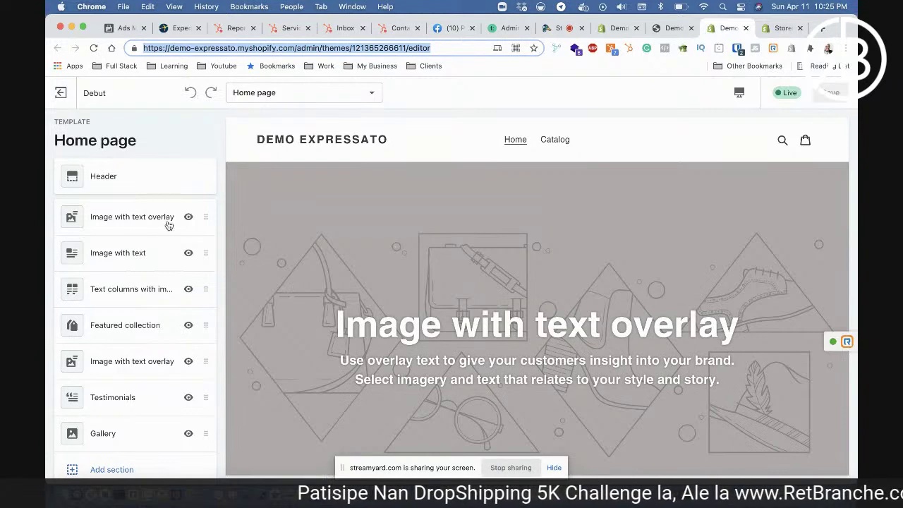
- Open the Header section and examine its logo, menu and announcement bar settings
click(160, 185)
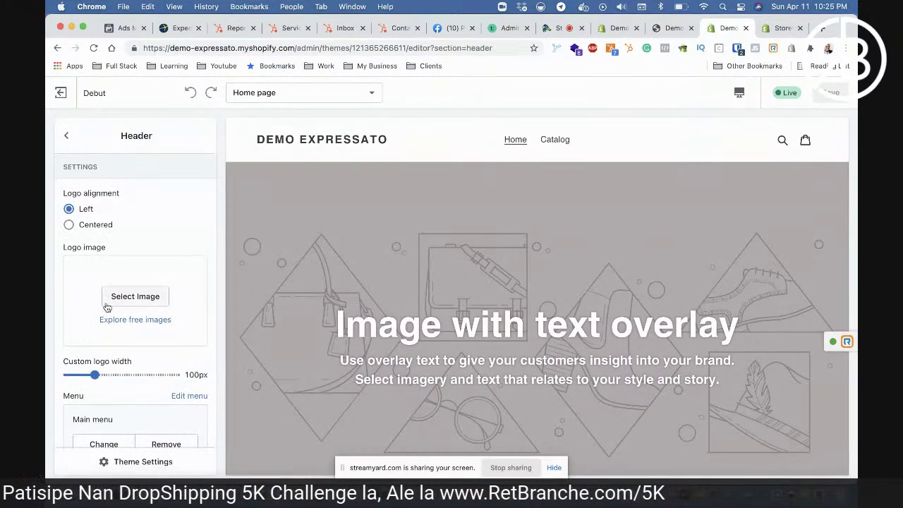
scroll(107, 306, down, 5)
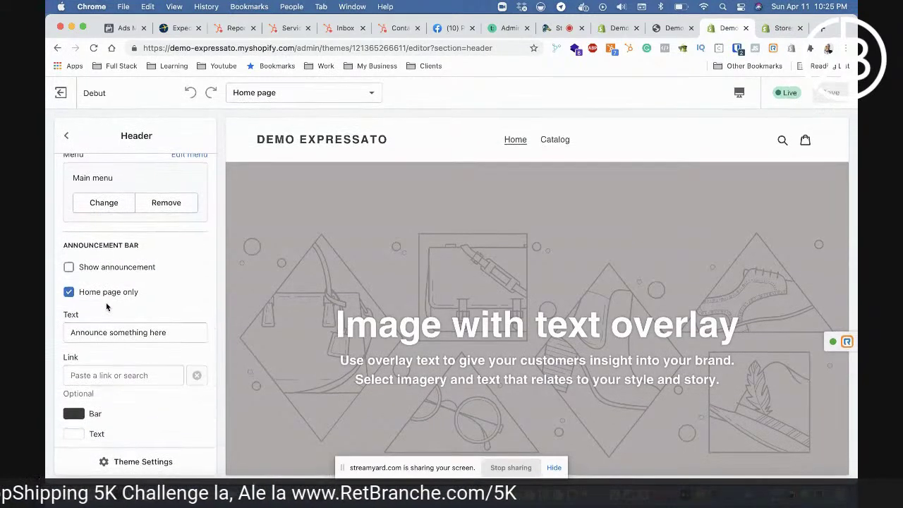
scroll(106, 302, up, 5)
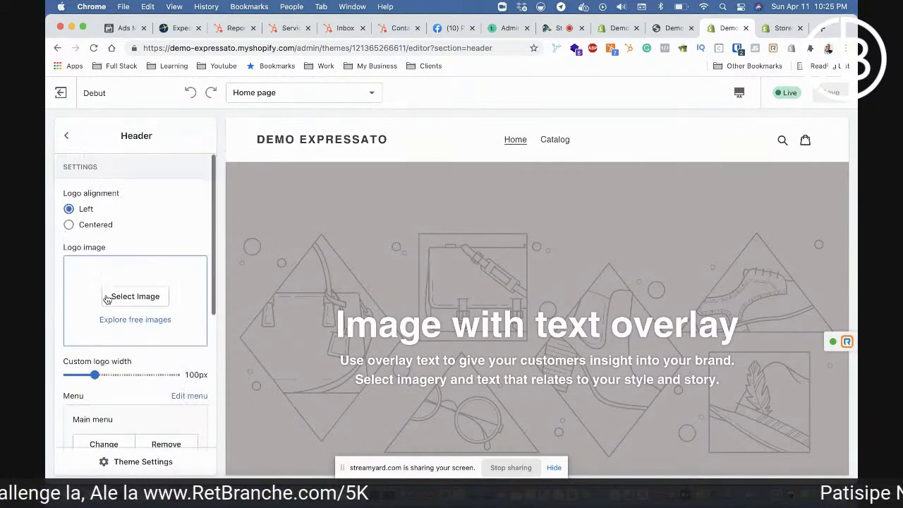
click(350, 288)
- Open the settings of the home page's first Image with text overlay section at its heading and text fields
scroll(351, 293, down, 3)
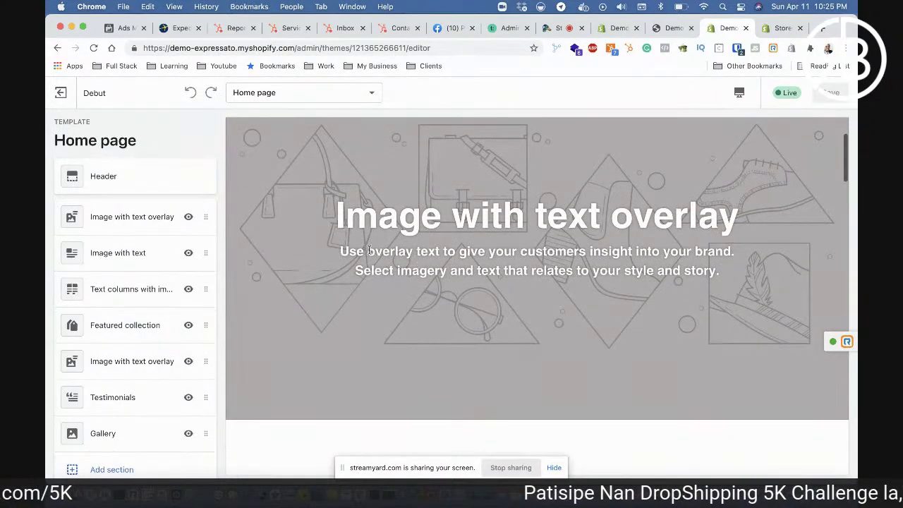
drag(337, 203, 696, 273)
click(139, 226)
scroll(124, 341, down, 5)
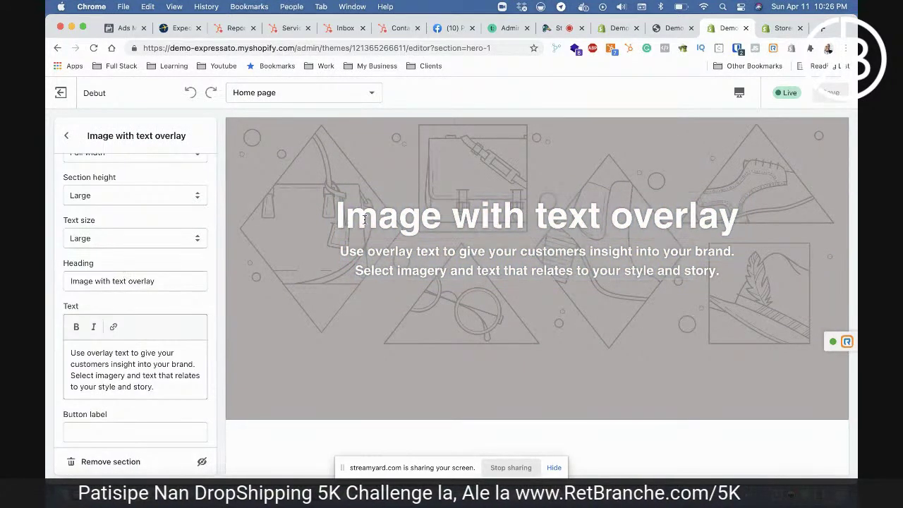
- Replace the banner section's heading with "Byenveni nan Shop"
drag(338, 212, 730, 224)
triple_click(129, 281)
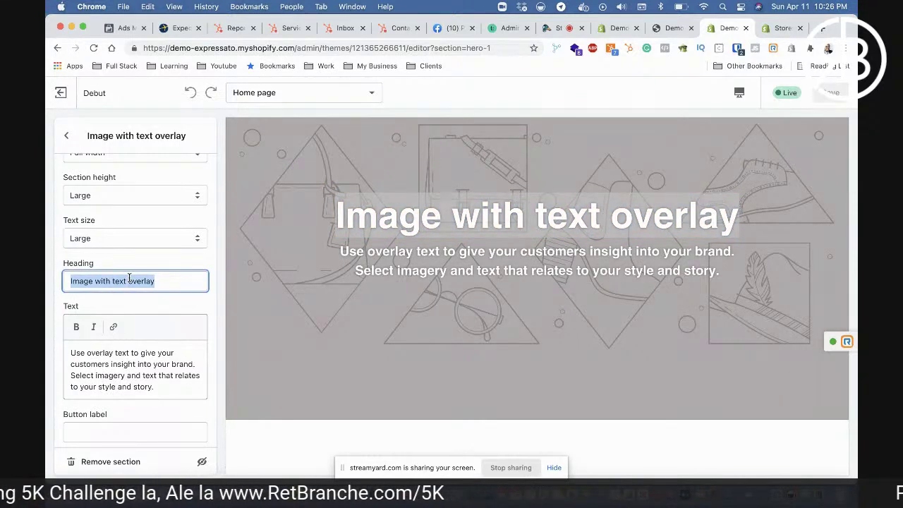
text(Byenvvevnie nan Shop)
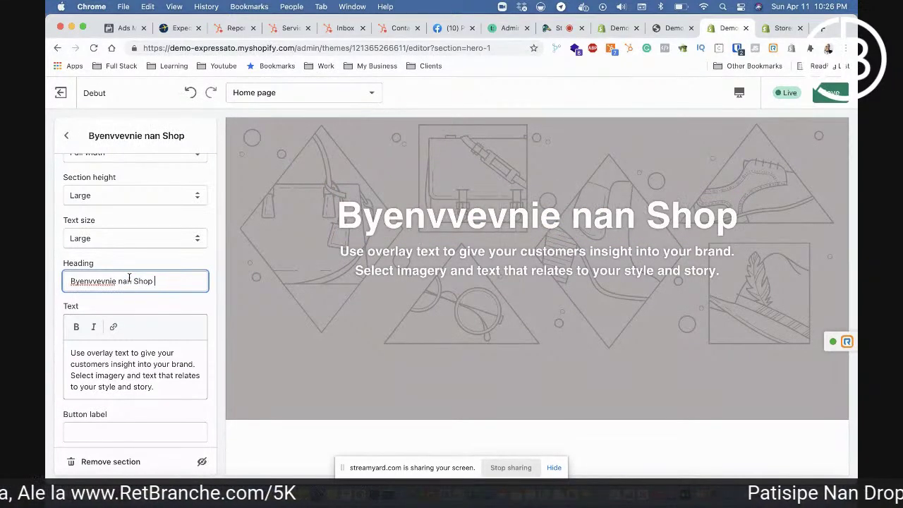
key(super+a)
key(BackSpace)
text(Bey)
key(BackSpace)
key(BackSpace)
text(yev)
key(BackSpace)
text(nveni nan Shop)
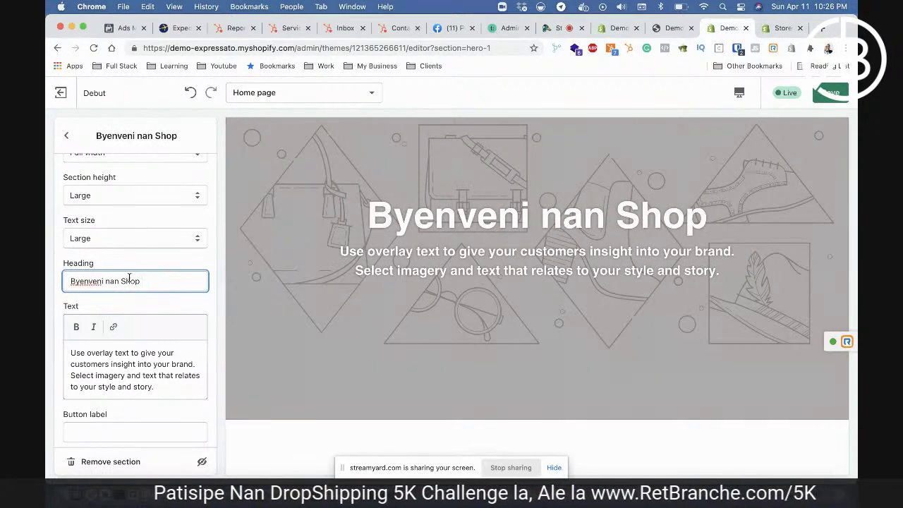
- Try "Ougan Lakay" as the shop name at the end of the banner heading and remove it again
text( Ougan Lakay)
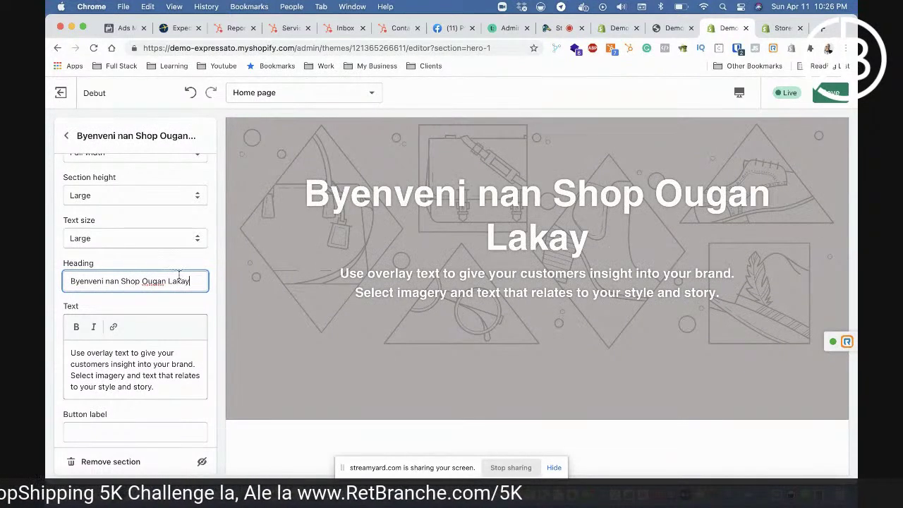
drag(142, 280, 227, 289)
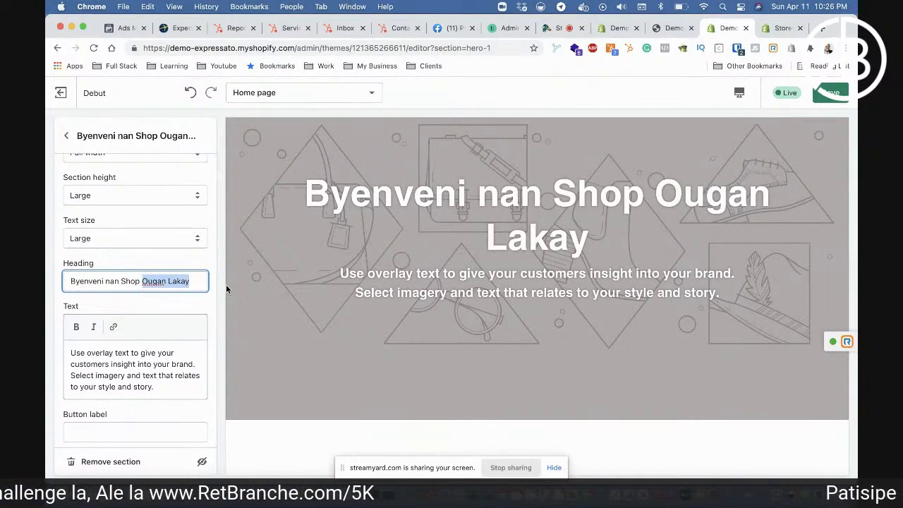
click(164, 286)
drag(143, 283, 297, 295)
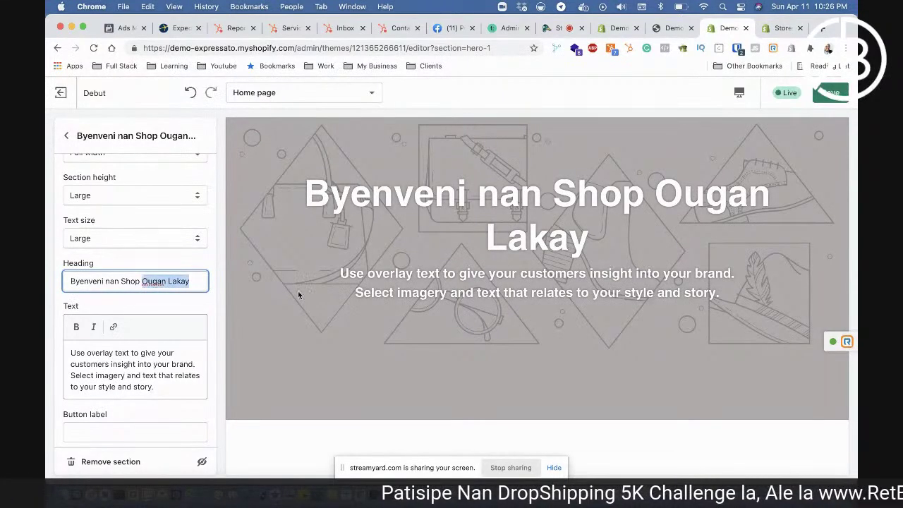
key(BackSpace)
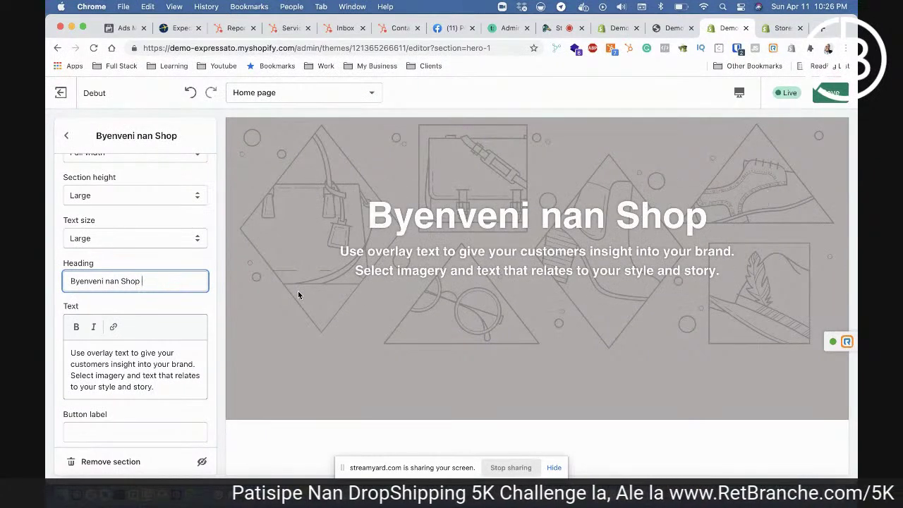
- Complete the banner heading as "Byenveni nan Shop timari" and save the theme
text(timari)
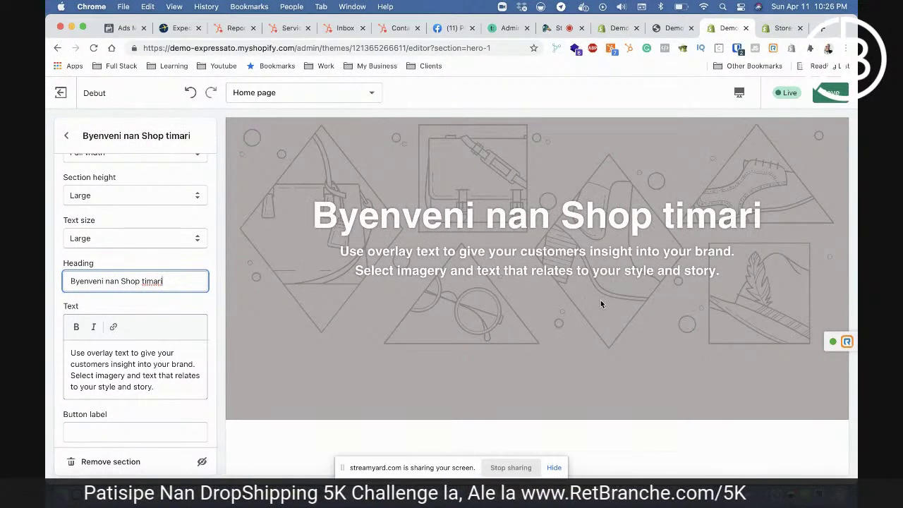
double_click(149, 282)
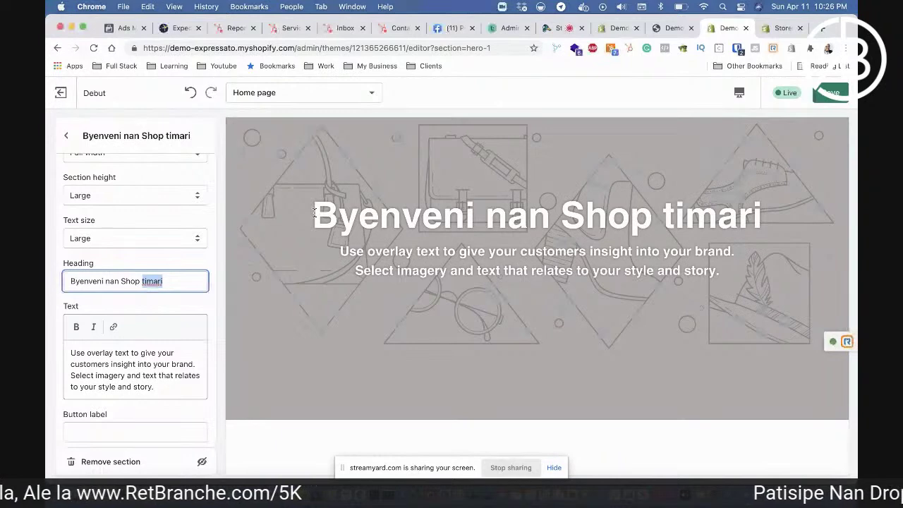
key(super+s)
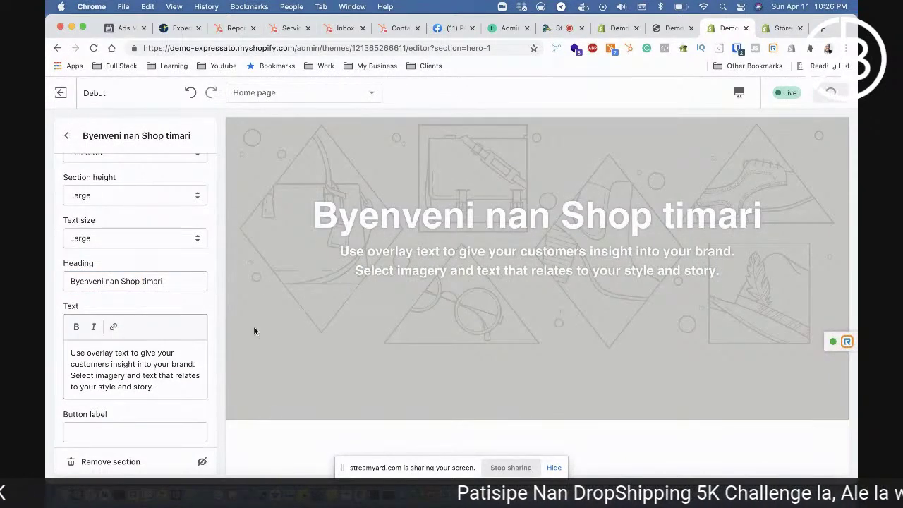
scroll(120, 330, down, 3)
double_click(76, 305)
click(113, 279)
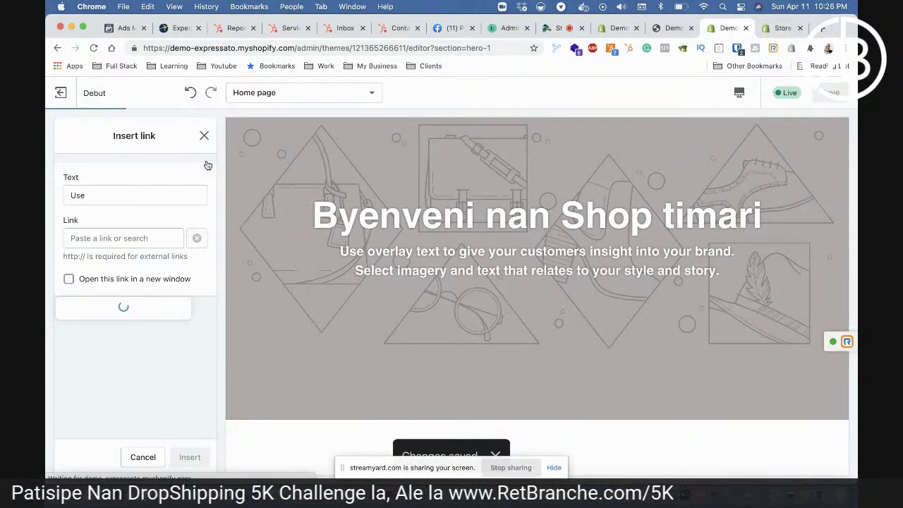
click(205, 137)
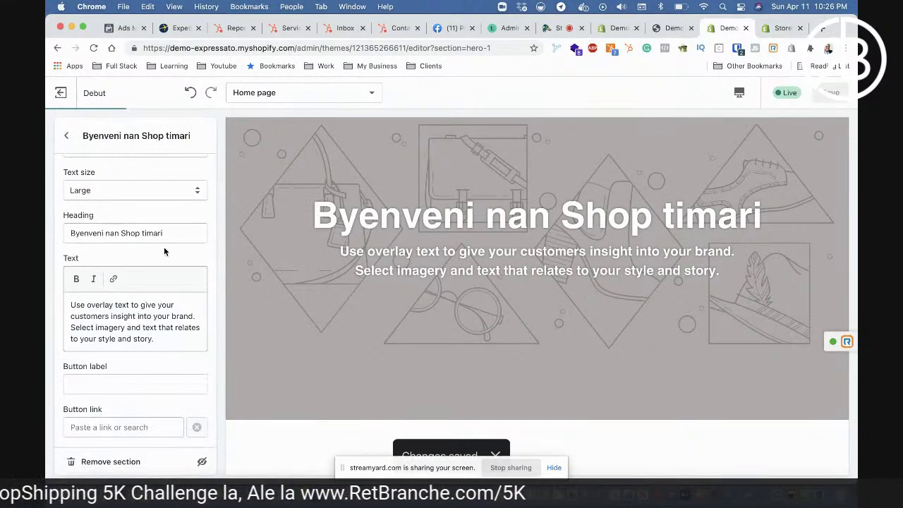
- Replace the banner's overlay text with "Nan shop timari, nou avnn alimet, bwapen, blakatox"
triple_click(158, 312)
key(BackSpace)
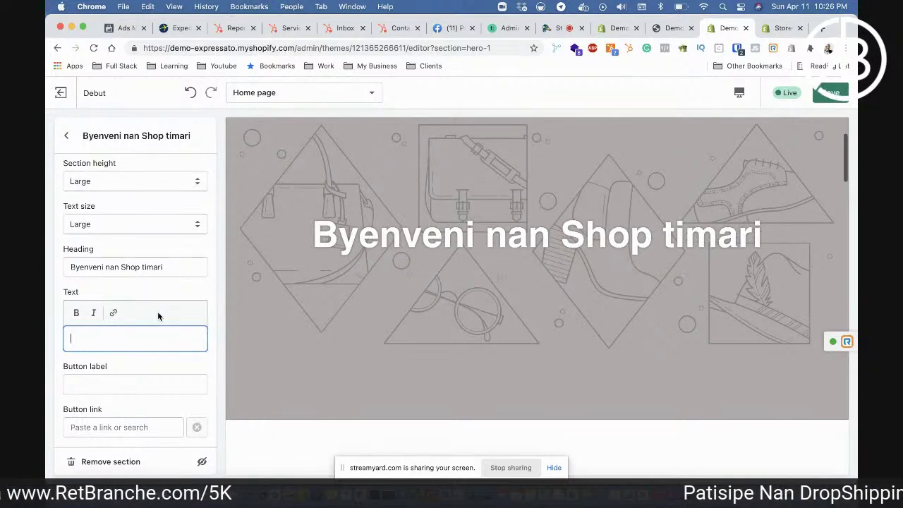
text(nan s)
key(super+a)
text(Nan shop timari, nou b)
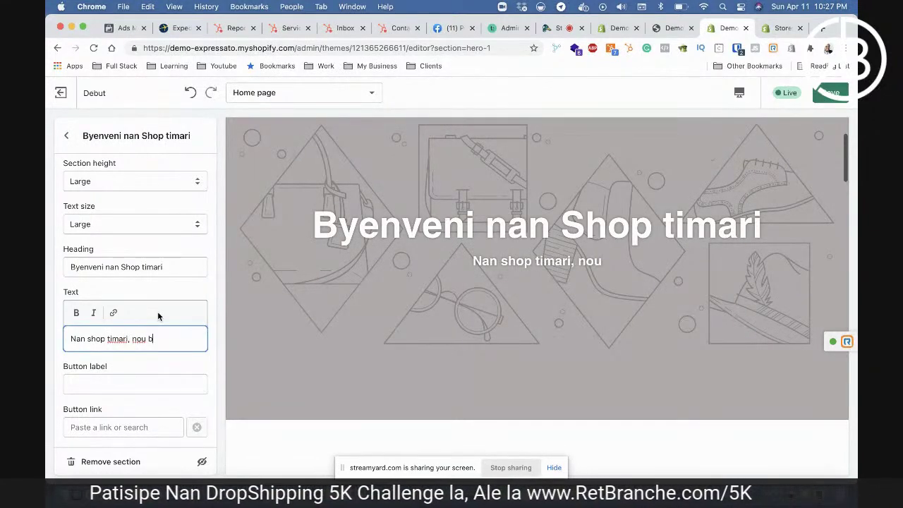
key(BackSpace)
text(avnn alimet, bwapen, blak)
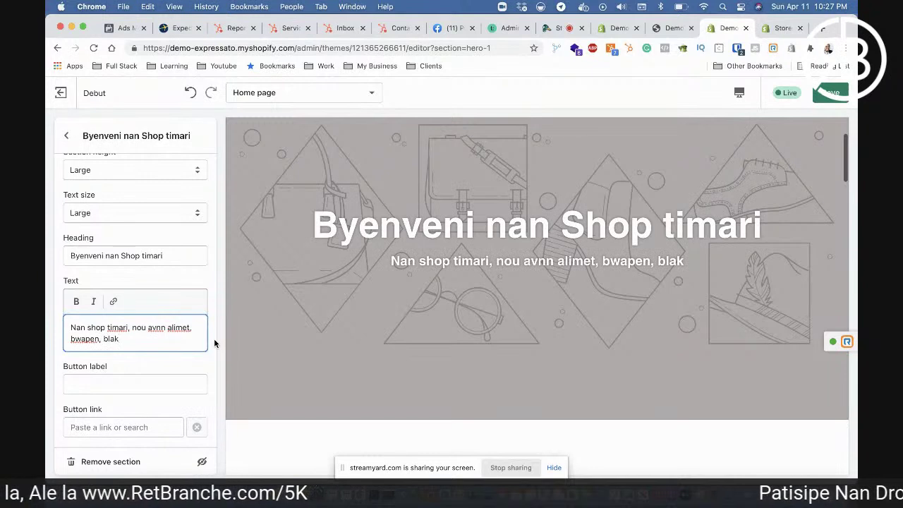
text(atox)
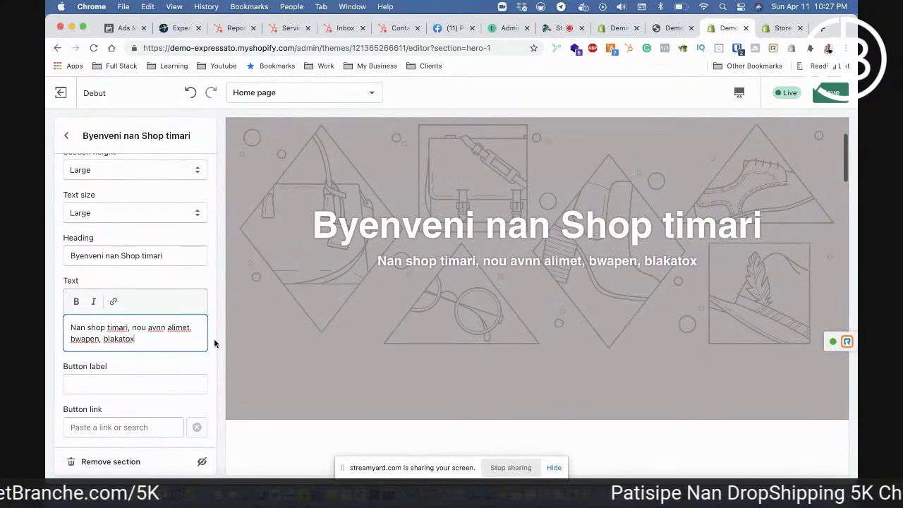
- Search the free images for "shop" and set the "SHOP LOCAL" letter board photo as the banner section's image
click(67, 138)
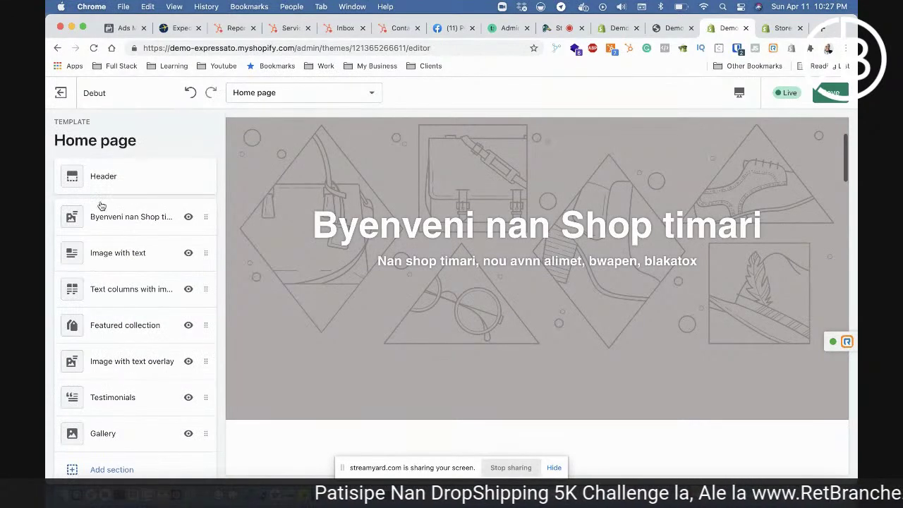
click(106, 217)
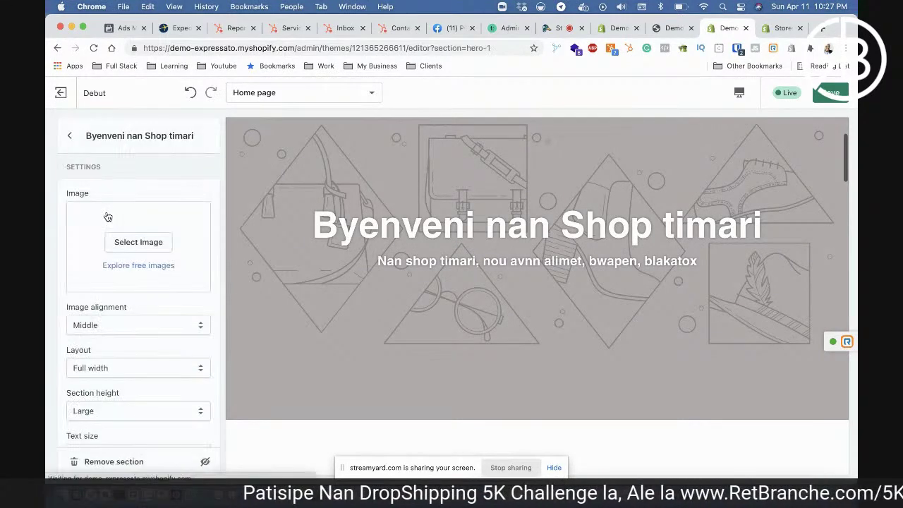
click(139, 264)
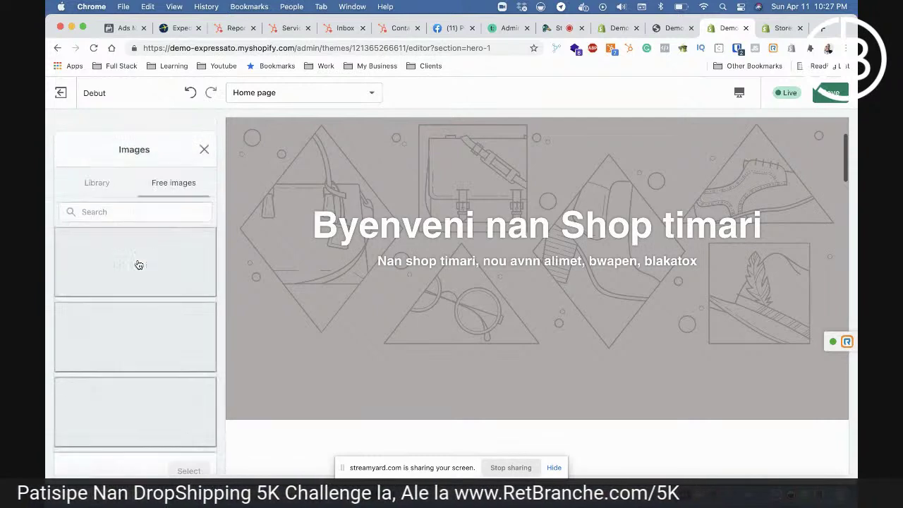
click(151, 198)
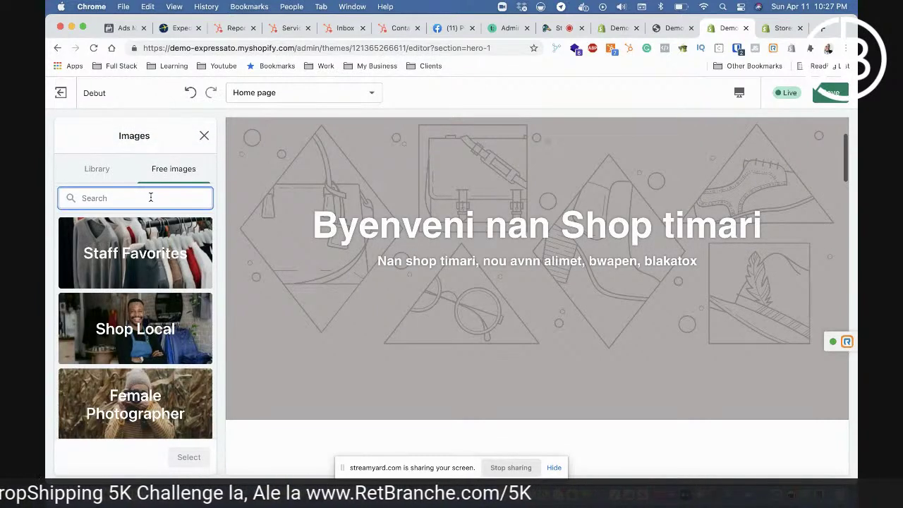
text(shop)
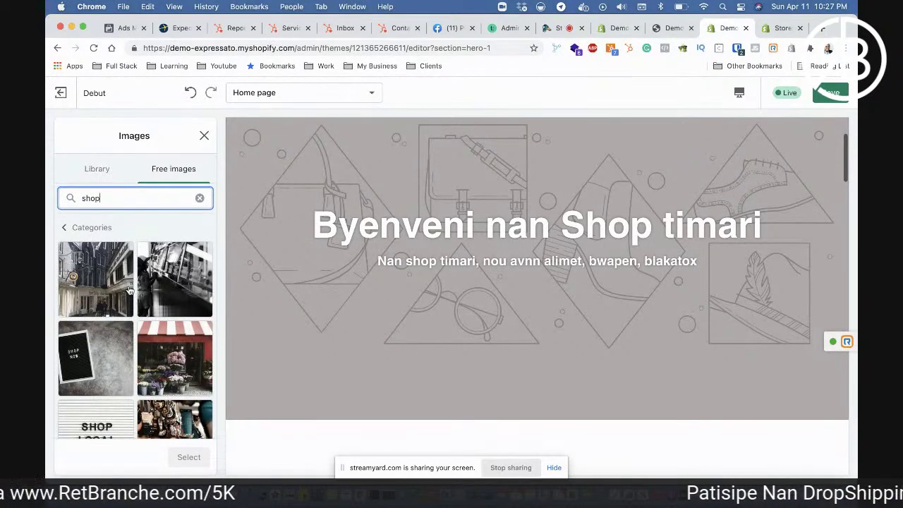
scroll(116, 289, down, 5)
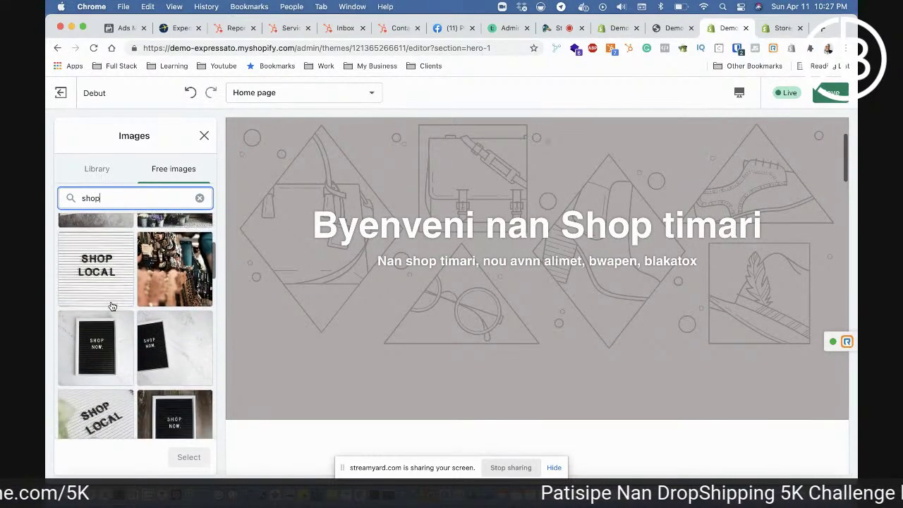
click(103, 286)
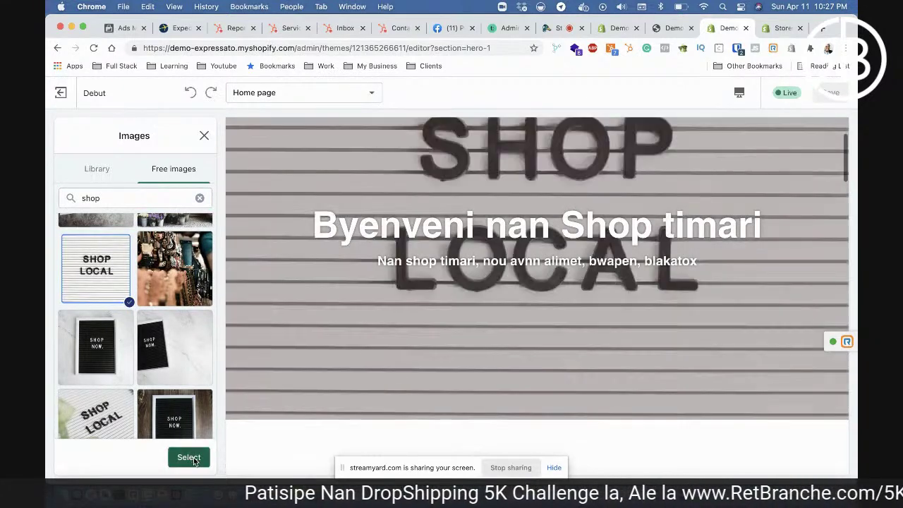
click(190, 458)
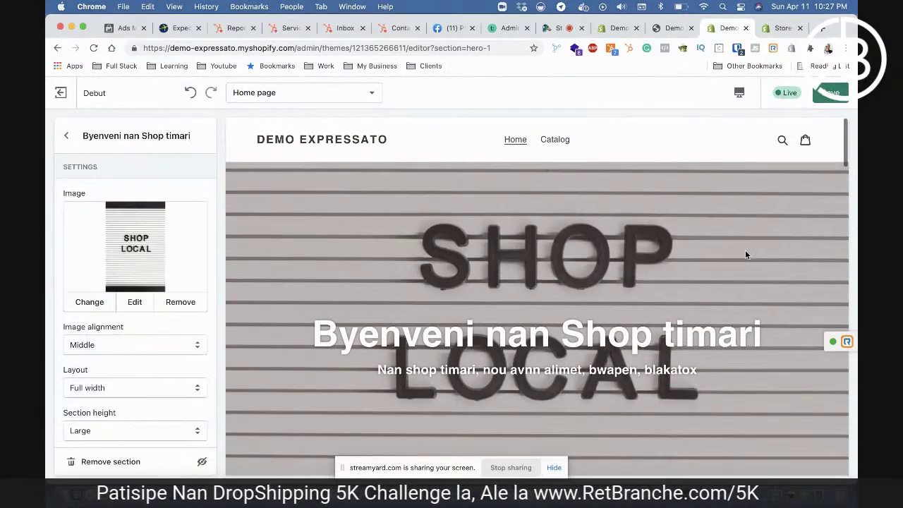
- Save the theme changes and reload the storefront preview to show the updated banner
click(831, 93)
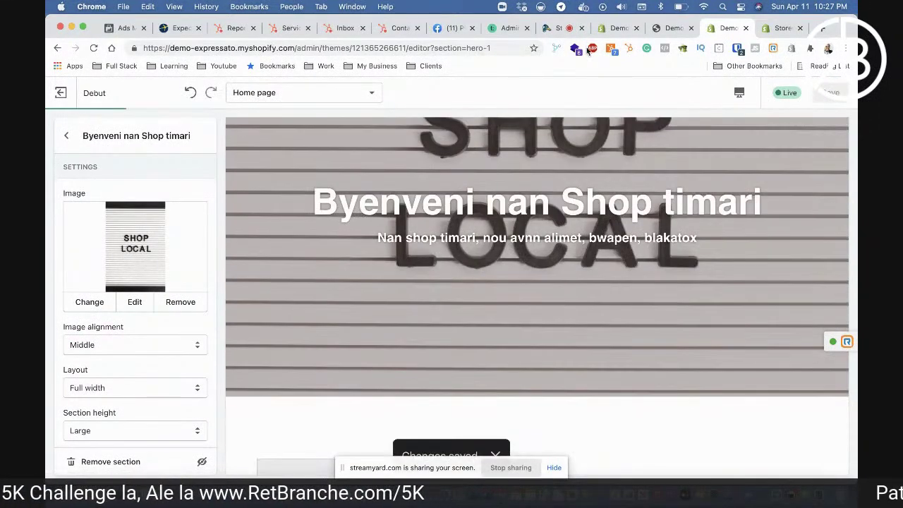
click(670, 30)
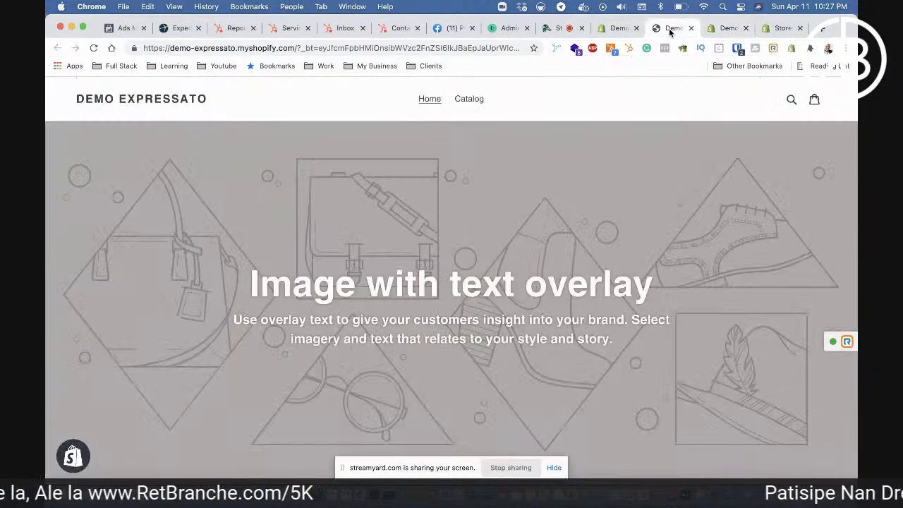
click(93, 49)
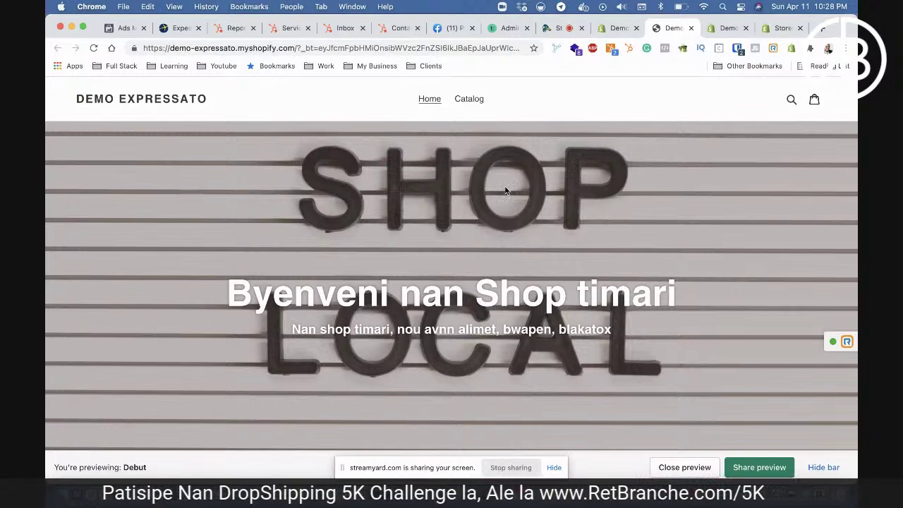
- Compare the home page banner in the theme editor with the same banner in the storefront preview
key(ctrl+Tab)
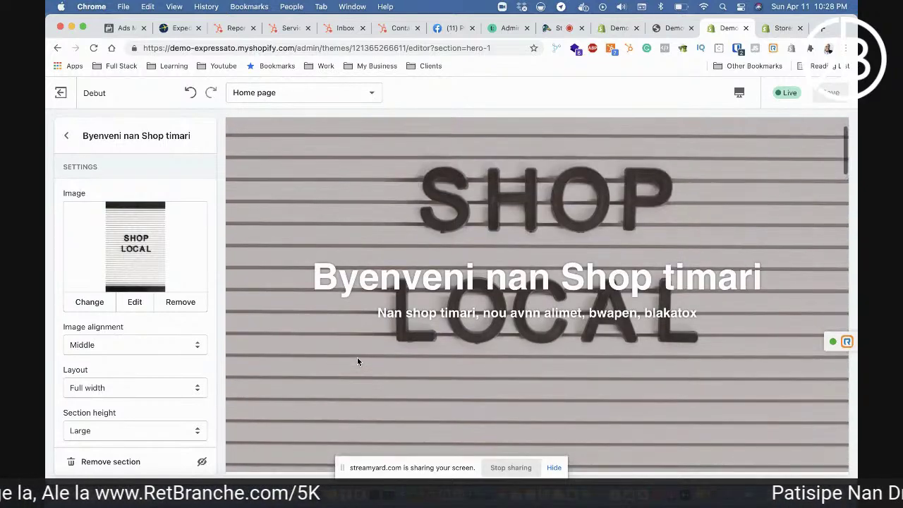
click(669, 29)
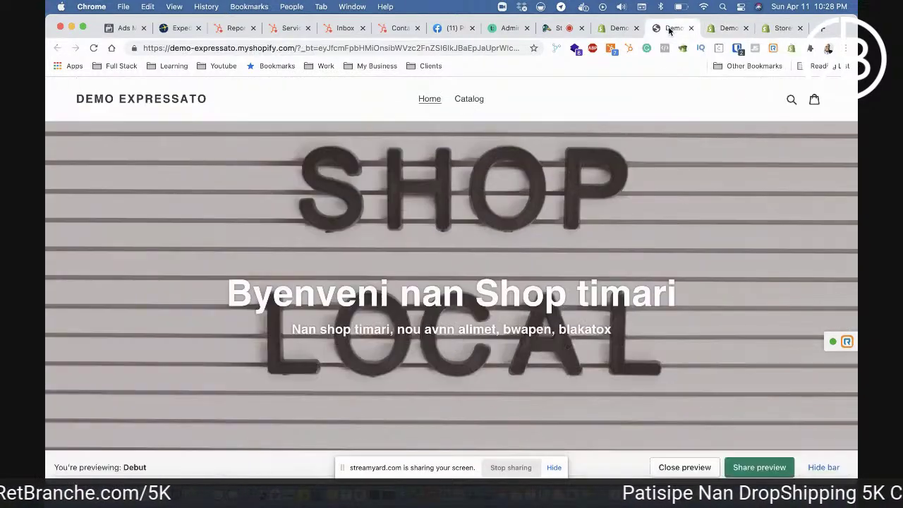
click(715, 29)
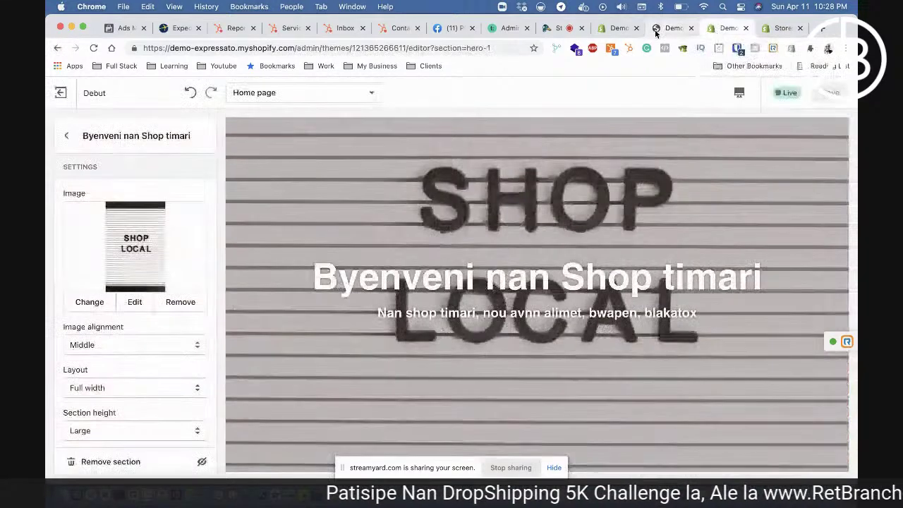
click(666, 28)
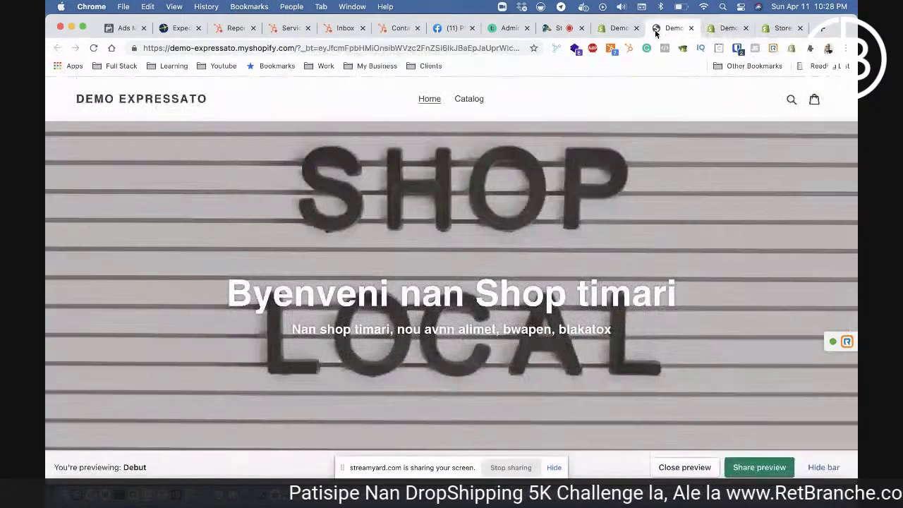
- Go to the store admin's Themes page and review the current Debut theme and the Theme library's free and Theme Store options
click(614, 28)
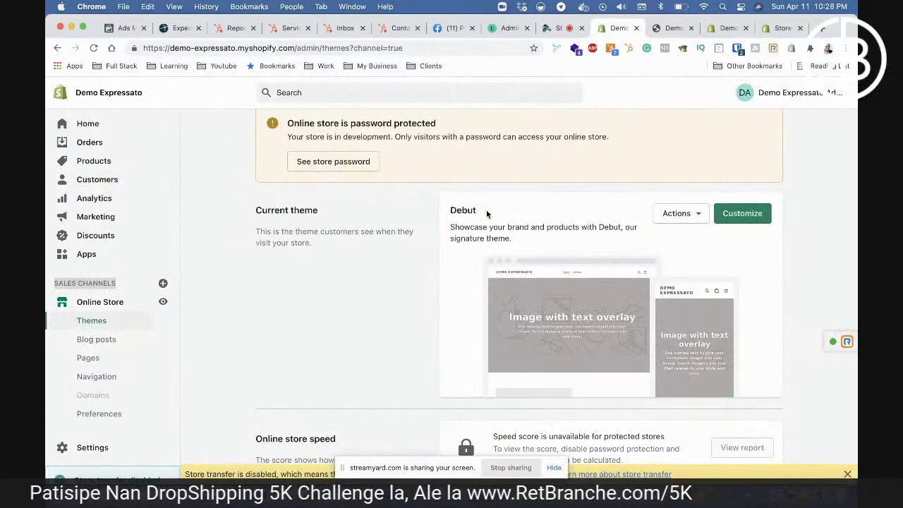
triple_click(440, 209)
click(466, 209)
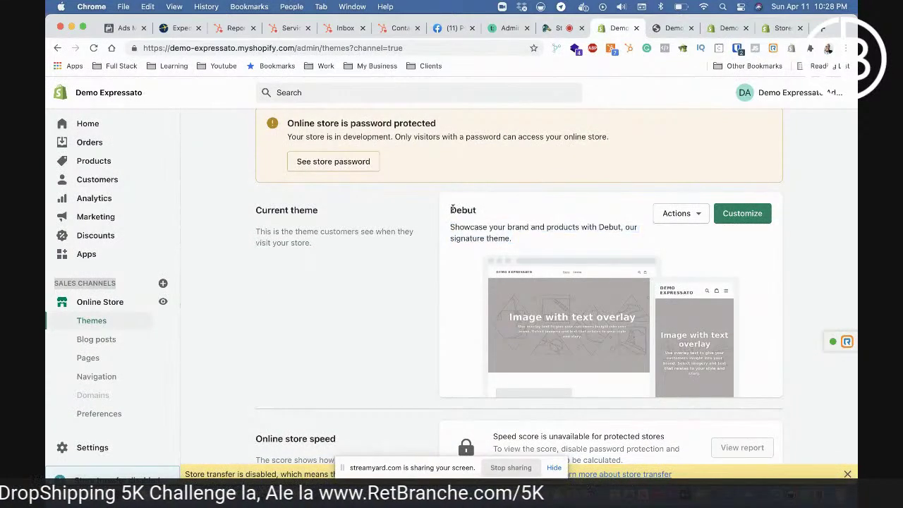
triple_click(449, 214)
double_click(456, 212)
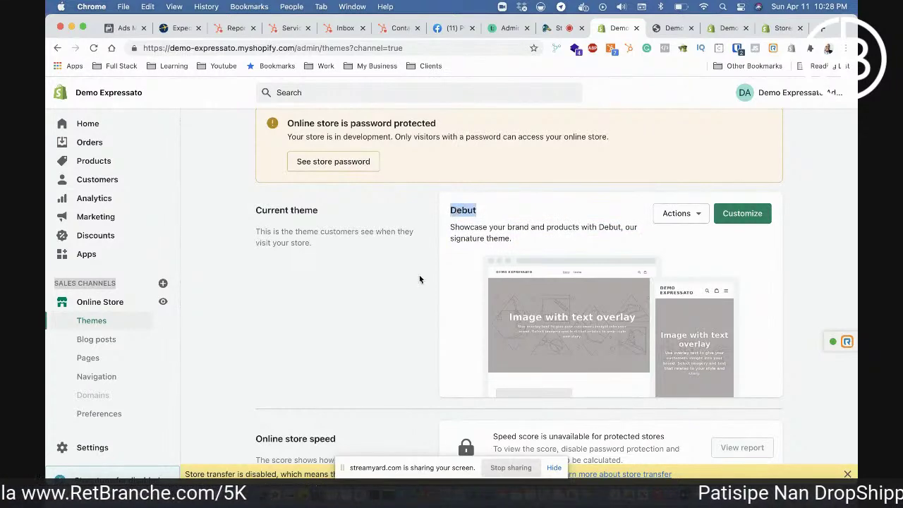
scroll(406, 342, down, 6)
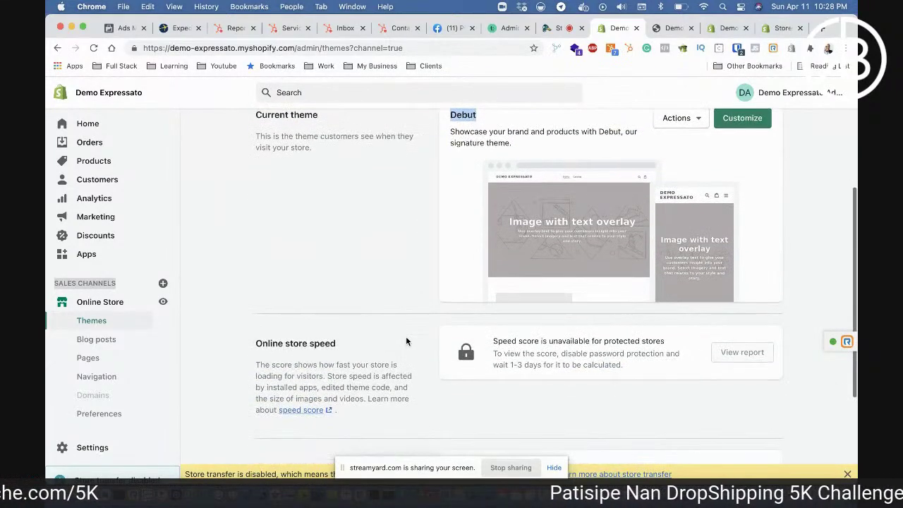
scroll(406, 341, down, 2)
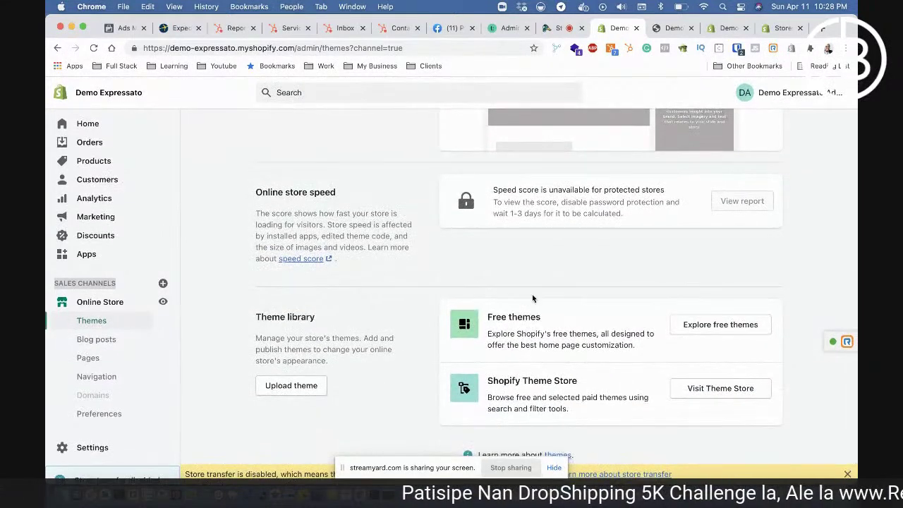
drag(256, 301, 633, 416)
click(501, 325)
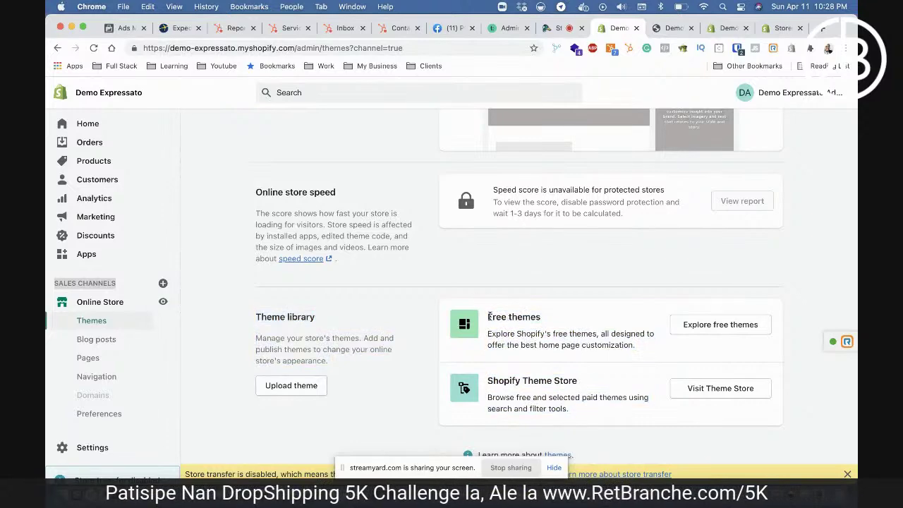
scroll(607, 276, up, 5)
double_click(463, 218)
scroll(435, 356, down, 5)
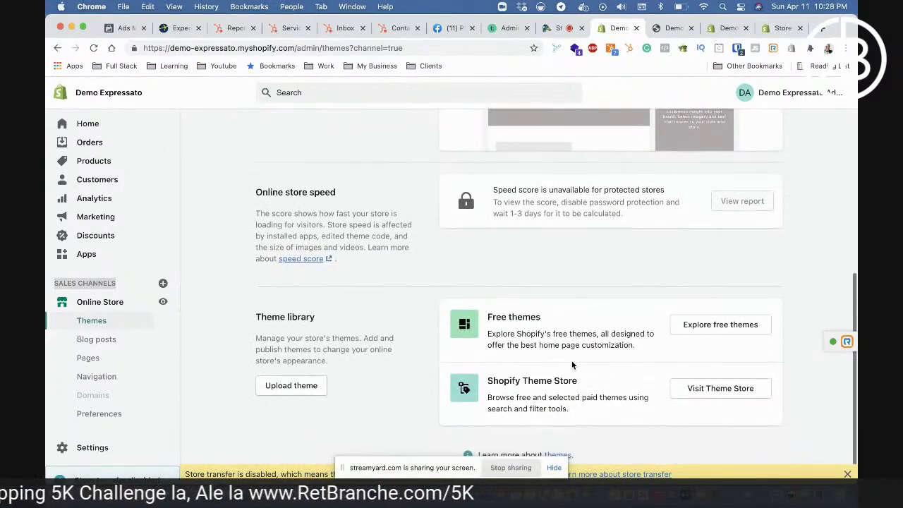
- Explore the free themes, view Brooklyn's Playful style and its feature list, and close the theme details
click(718, 328)
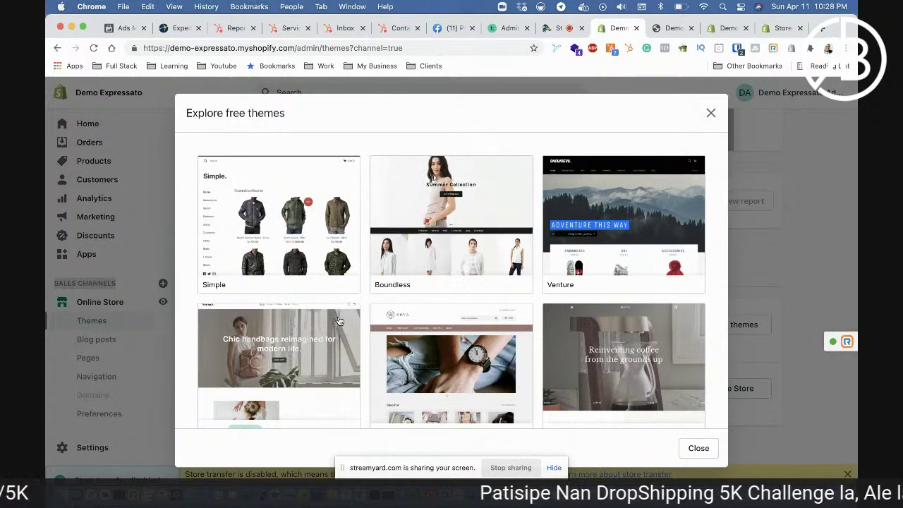
scroll(386, 291, down, 5)
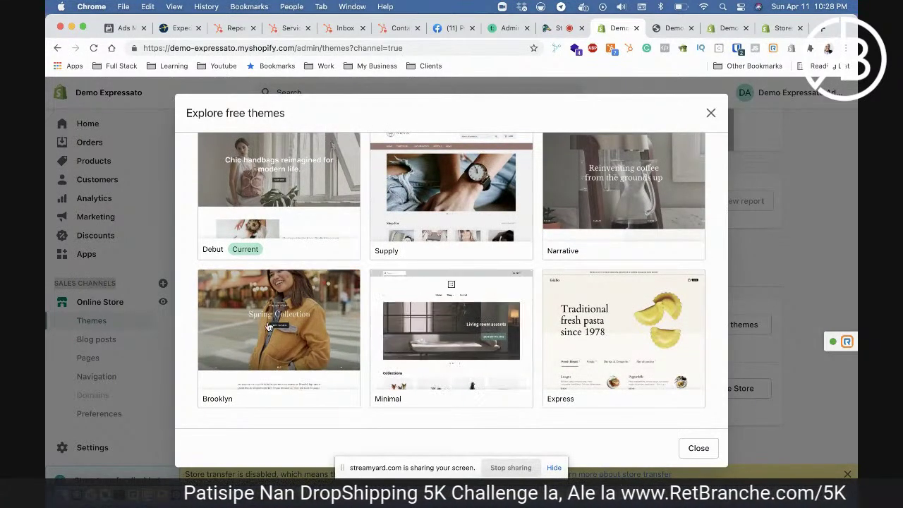
click(309, 333)
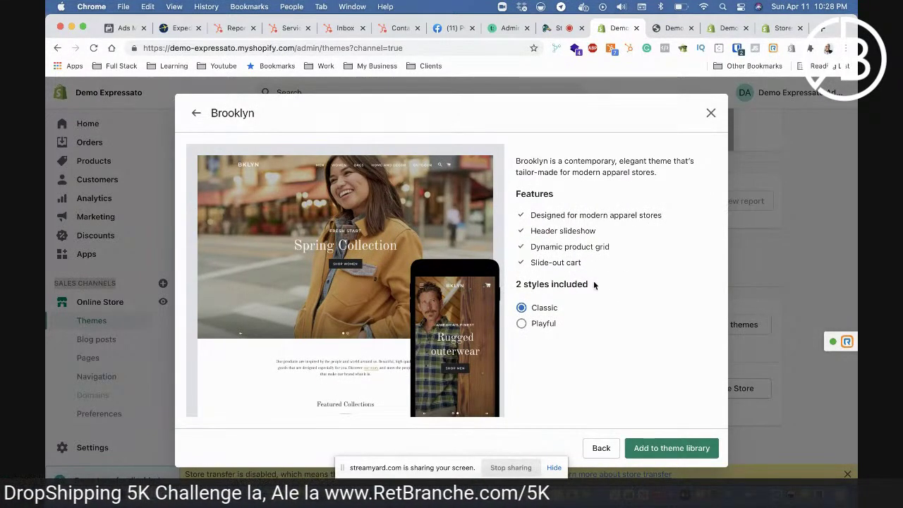
drag(595, 289, 508, 289)
click(545, 285)
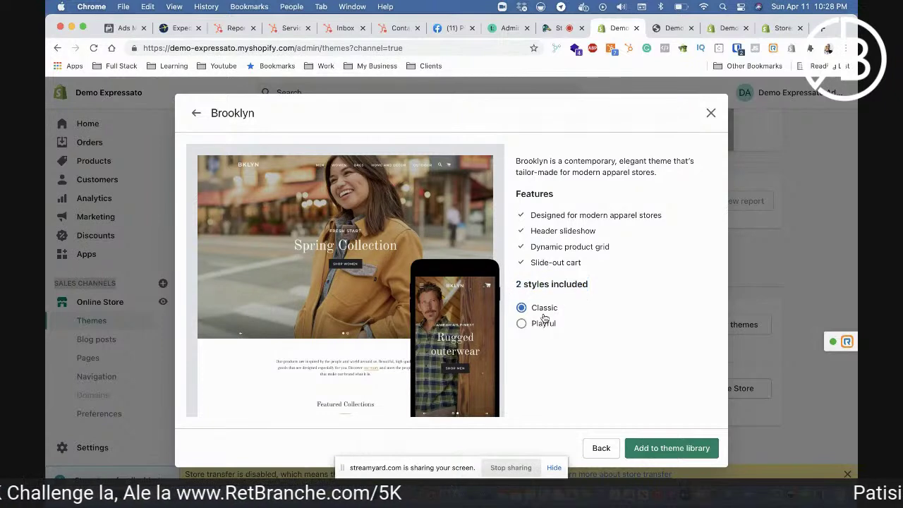
click(523, 324)
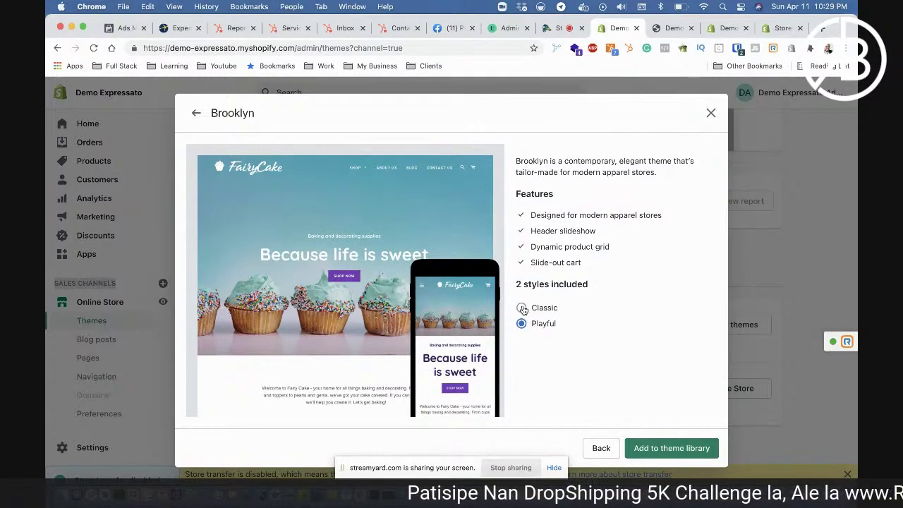
drag(582, 265, 532, 216)
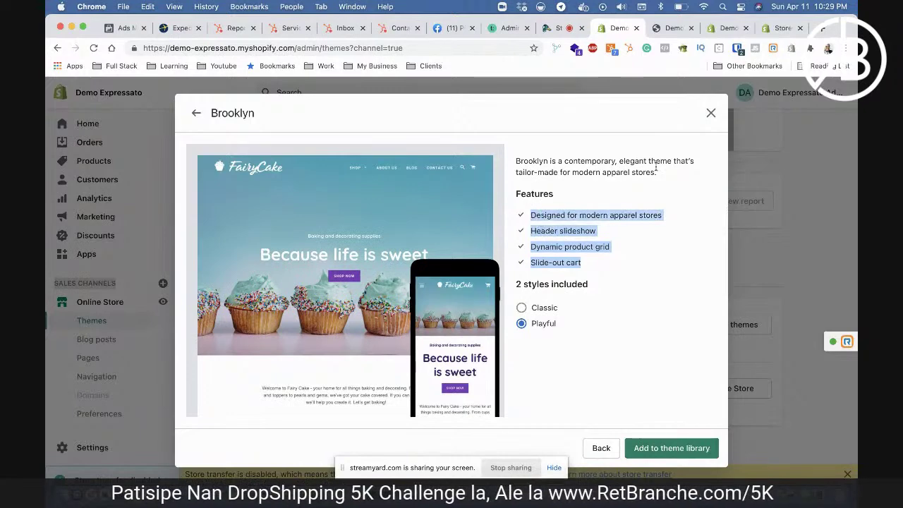
click(712, 113)
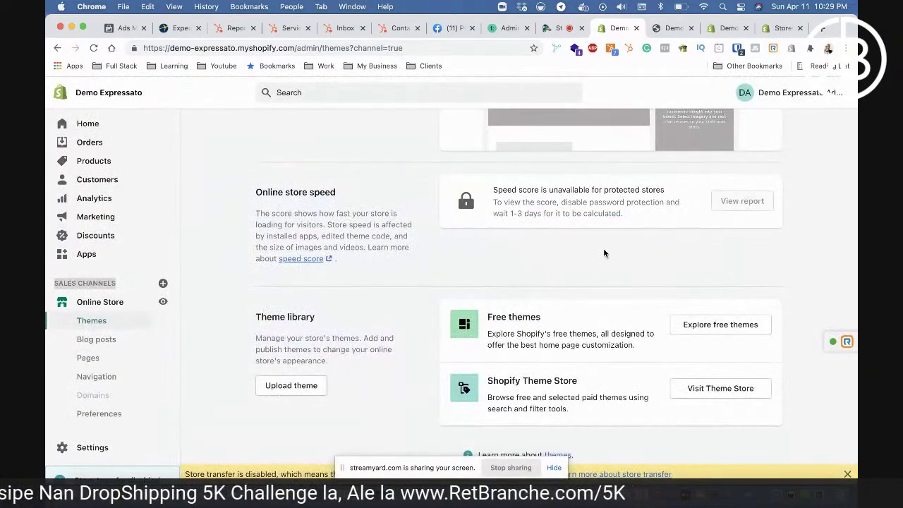
- Reopen the Brooklyn free theme and compare its Classic and Playful styles without adding it to the theme library
click(705, 328)
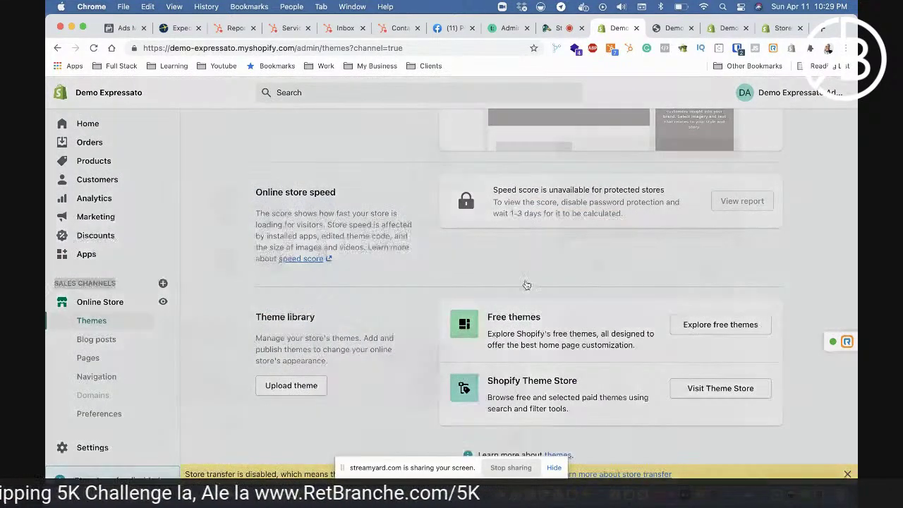
scroll(299, 334, down, 5)
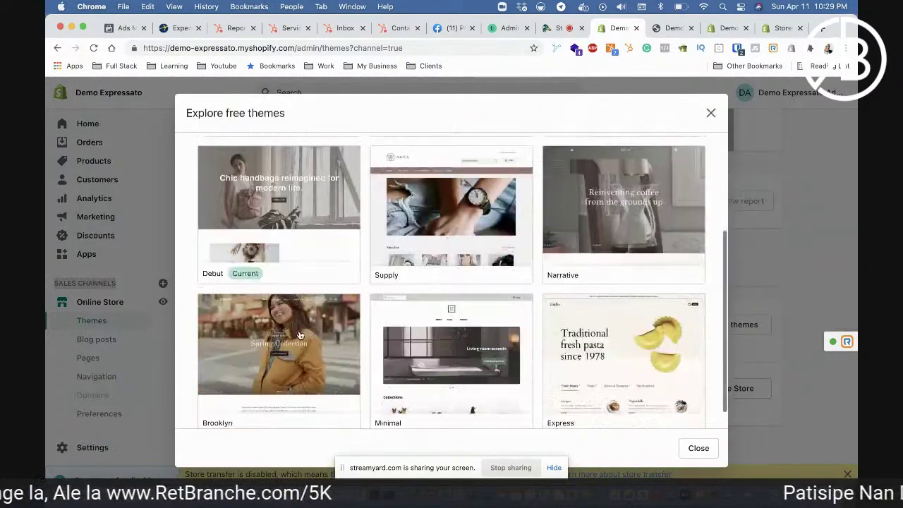
click(300, 335)
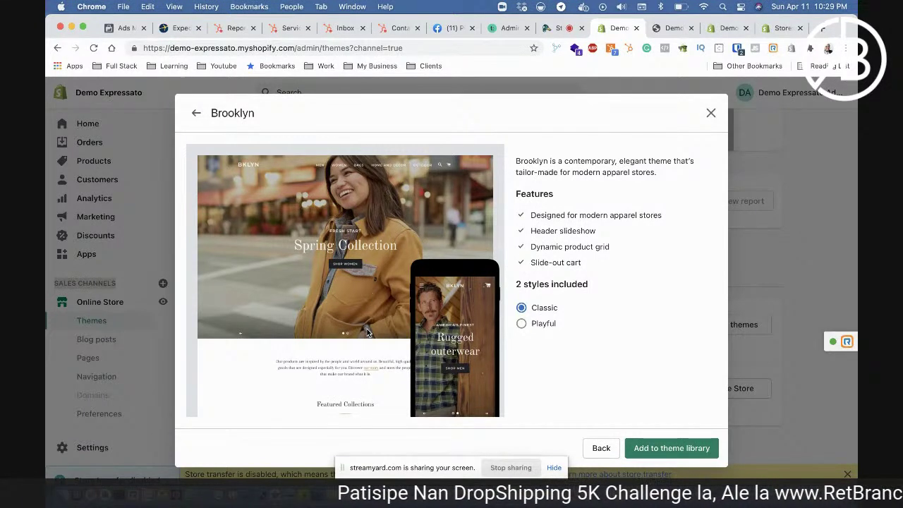
click(522, 323)
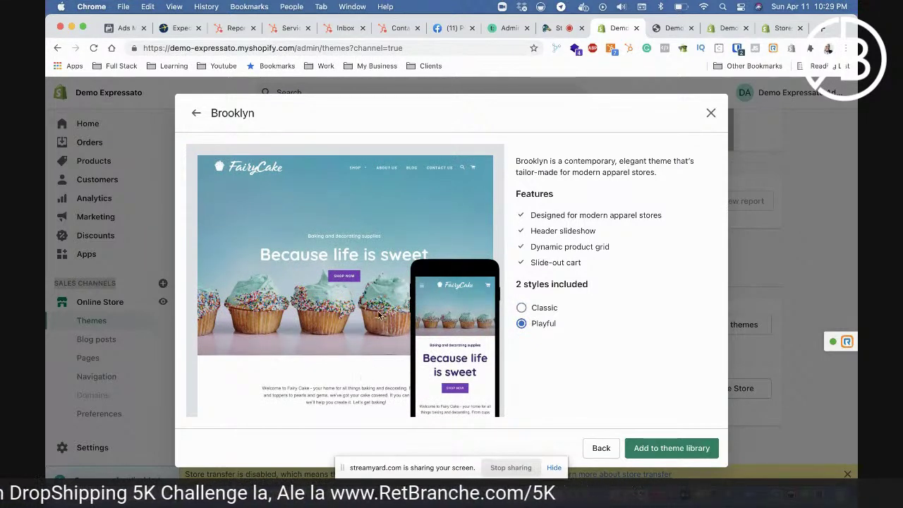
click(522, 308)
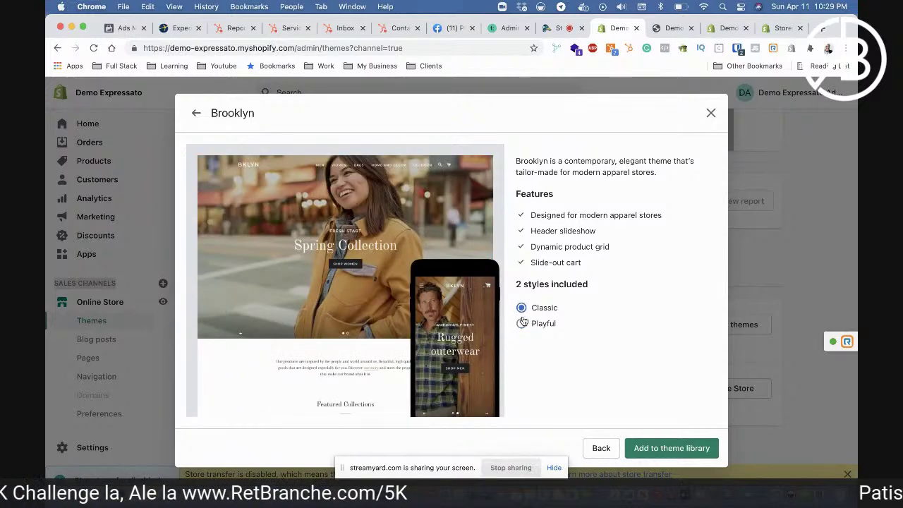
click(522, 324)
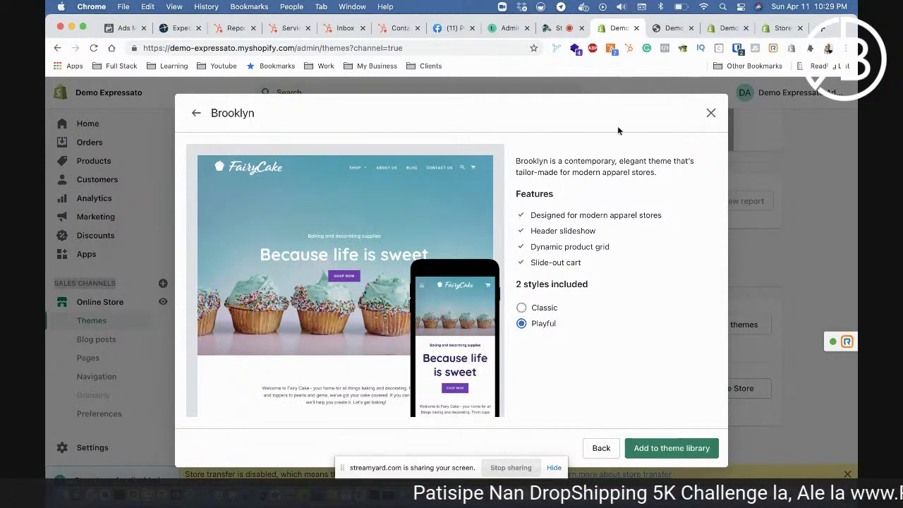
click(712, 115)
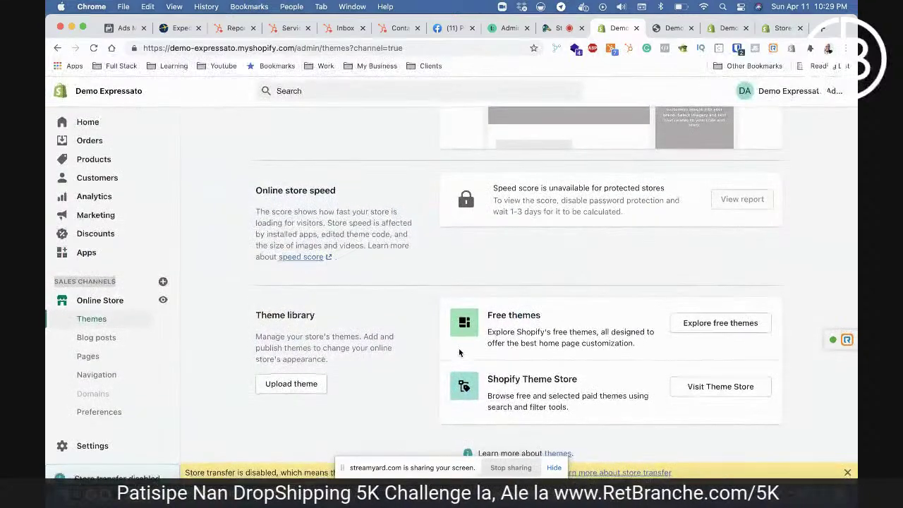
drag(544, 318, 495, 314)
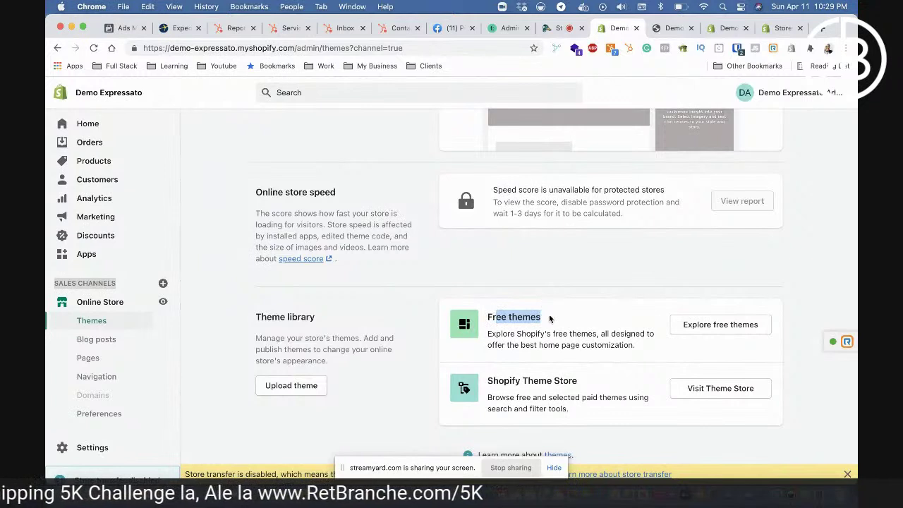
click(485, 321)
drag(488, 319, 533, 319)
click(533, 319)
triple_click(509, 317)
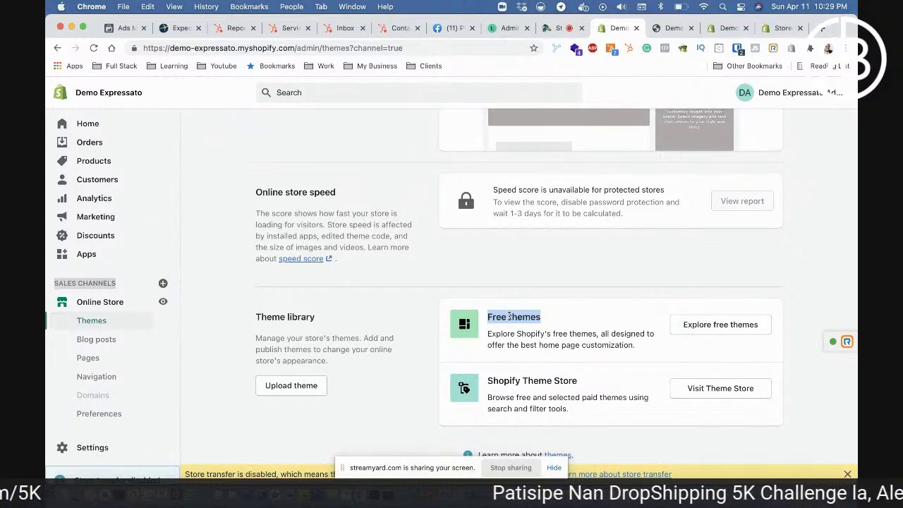
click(506, 317)
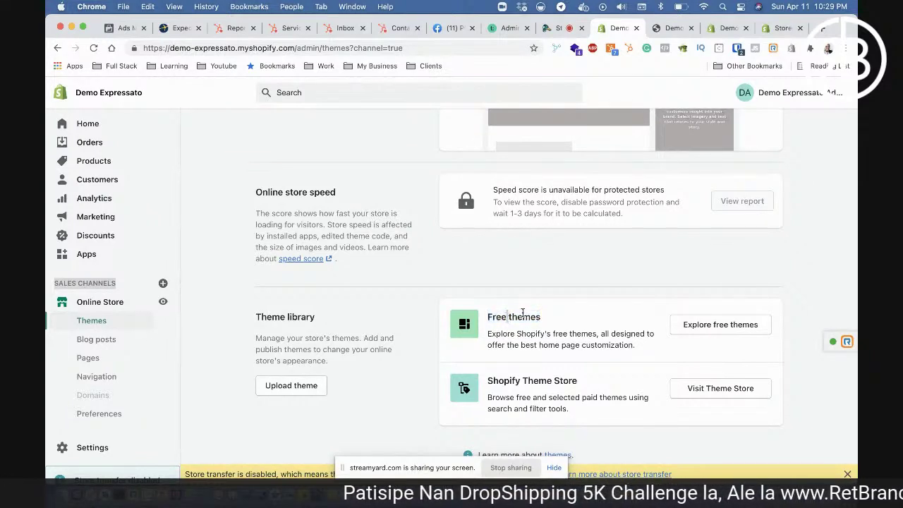
triple_click(523, 316)
double_click(510, 318)
triple_click(523, 318)
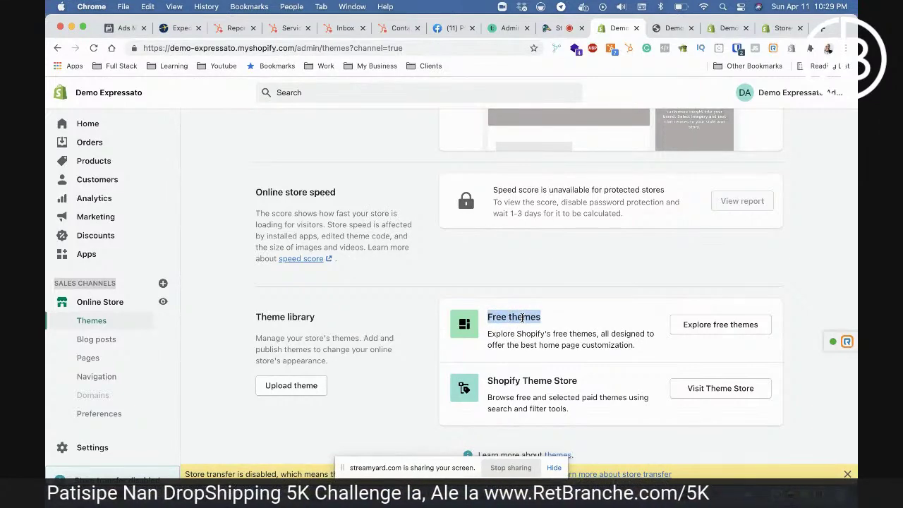
- Duplicate the current Debut theme from the Themes page
scroll(522, 317, up, 5)
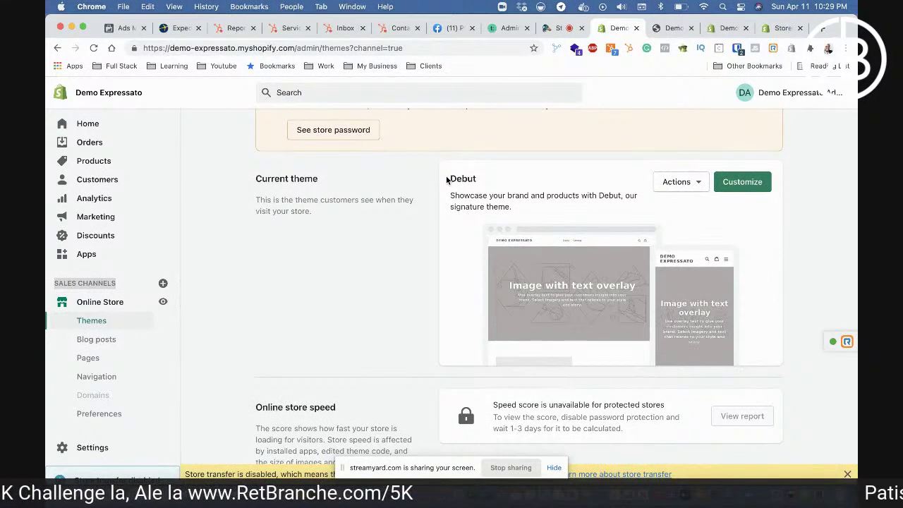
drag(447, 180, 515, 208)
click(676, 182)
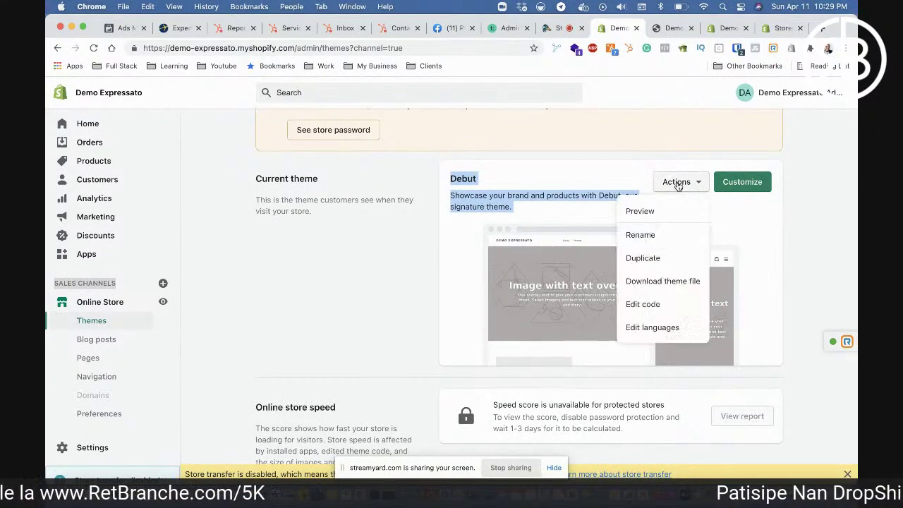
click(652, 259)
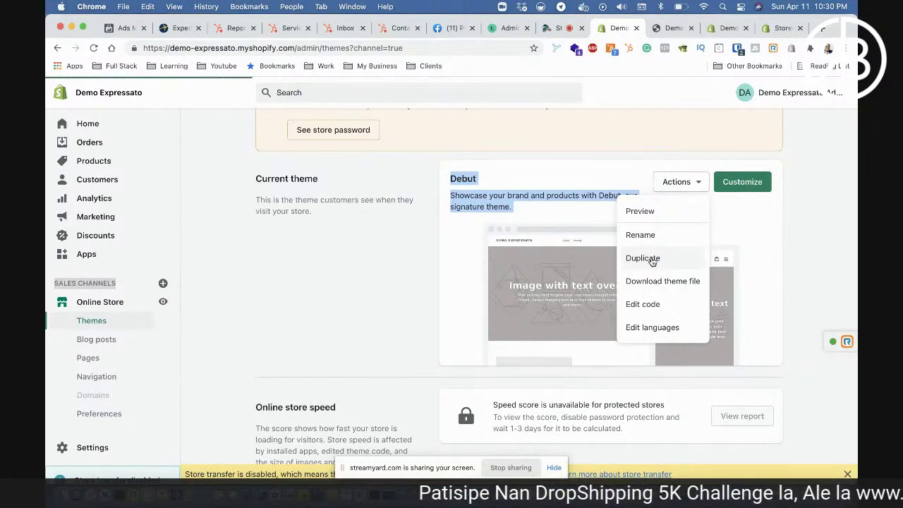
- Rename the duplicated Debut theme in the theme library as "Nouvo Design"
scroll(554, 327, down, 5)
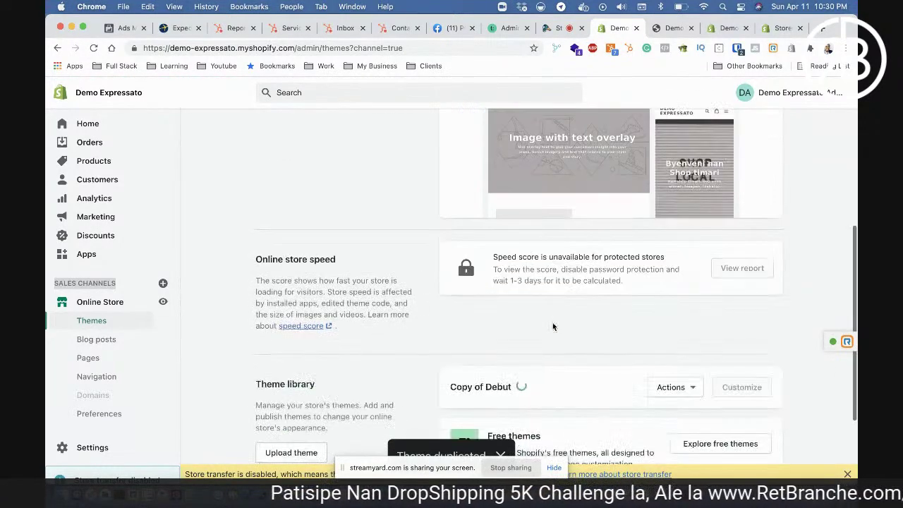
click(671, 351)
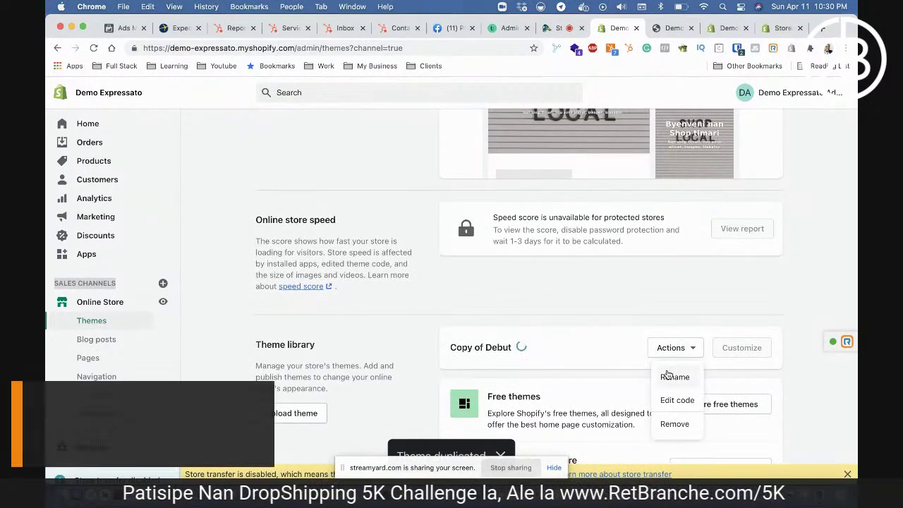
click(562, 349)
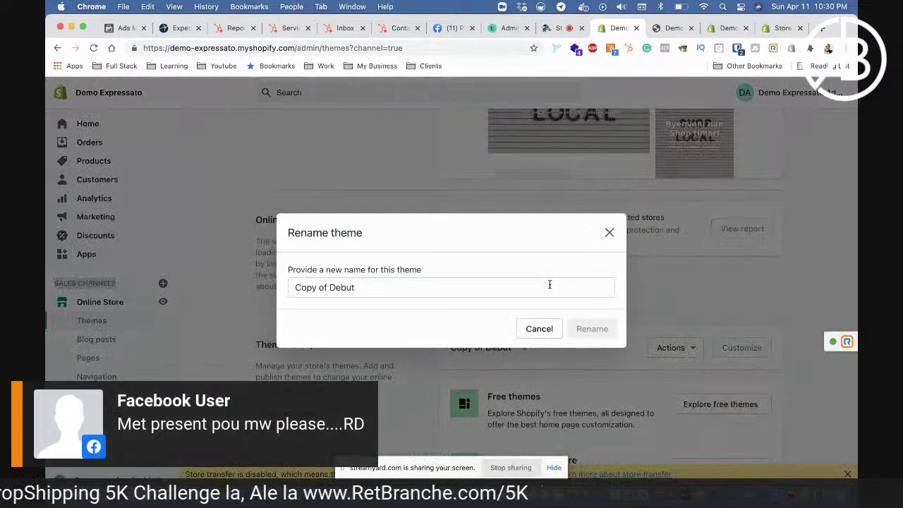
triple_click(428, 288)
text(Nouvo Design)
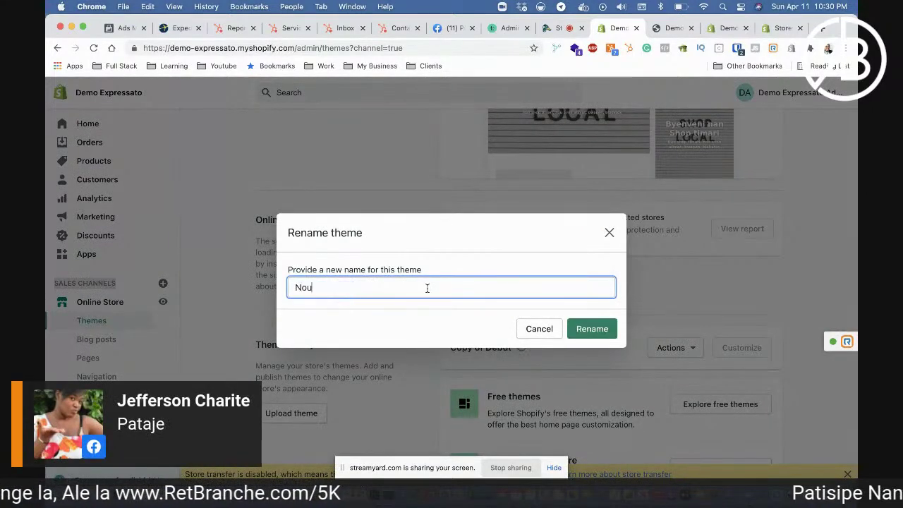
click(590, 331)
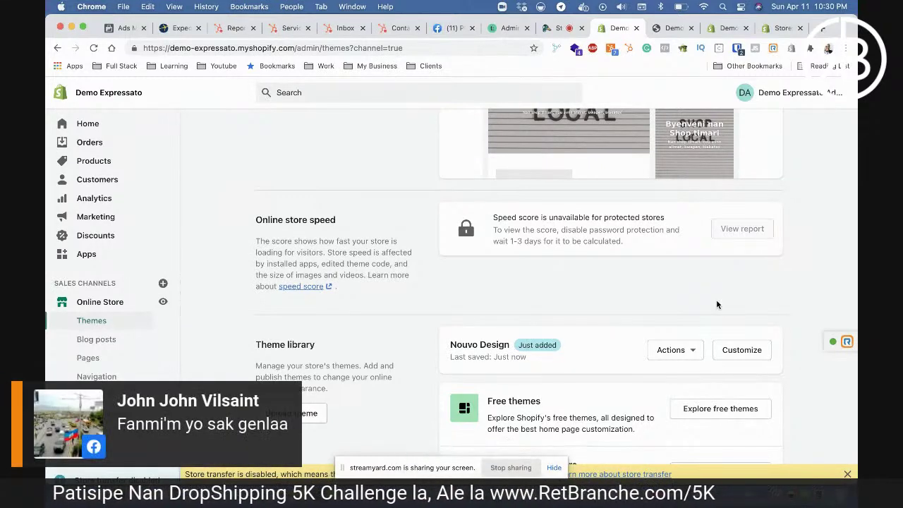
- Review the Nouvo Design entry in the theme library and the actions offered for it, without publishing it
scroll(717, 305, down, 3)
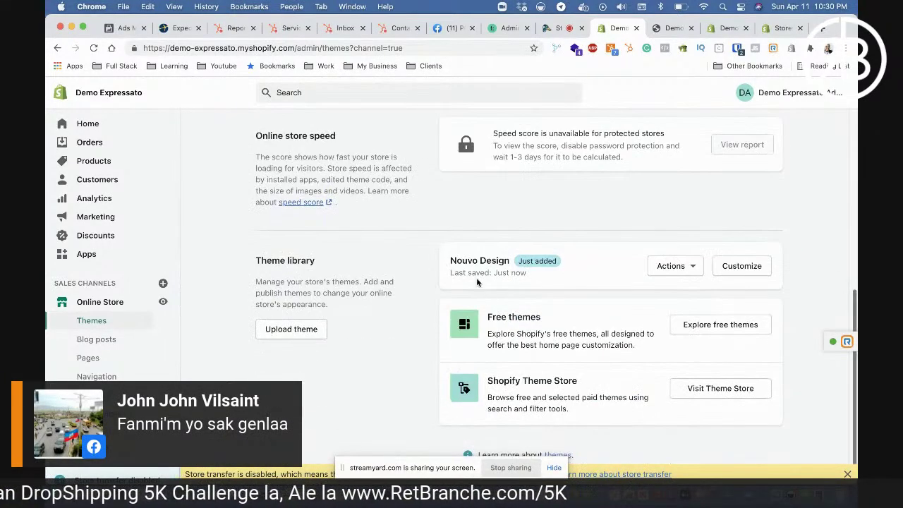
drag(451, 265, 510, 261)
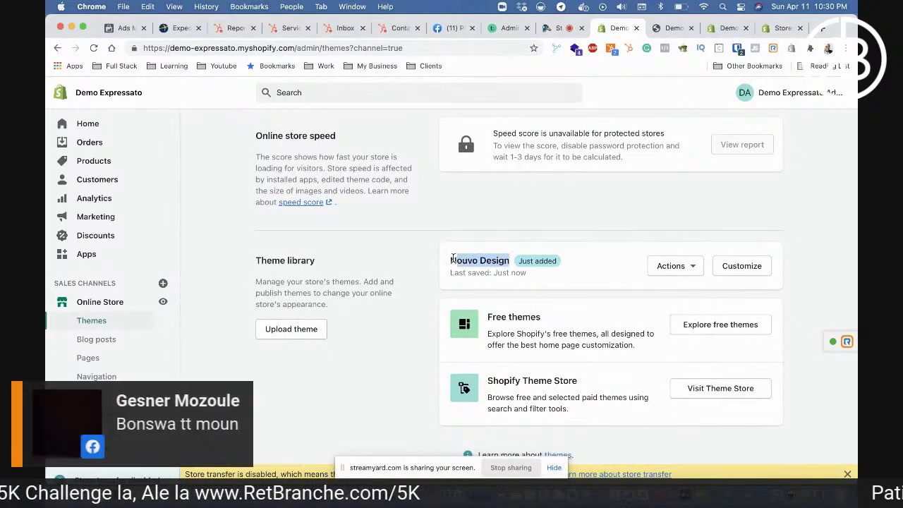
click(571, 257)
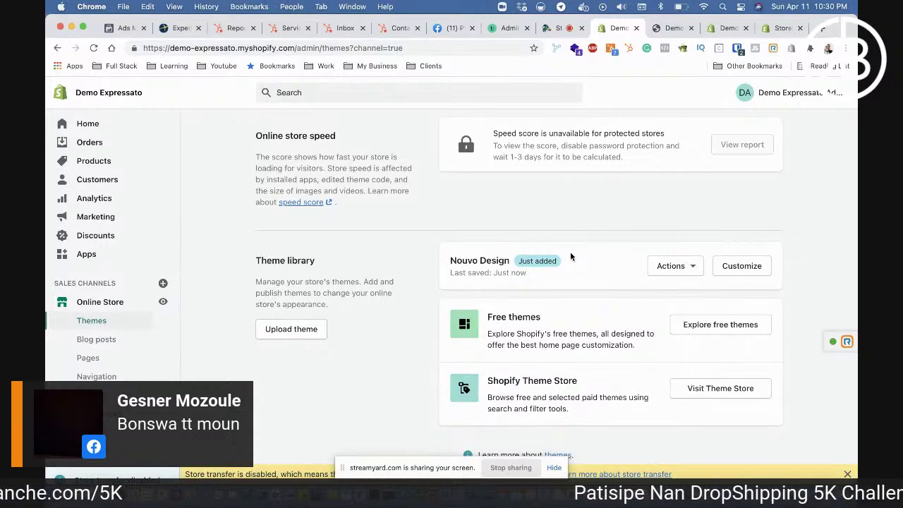
click(674, 265)
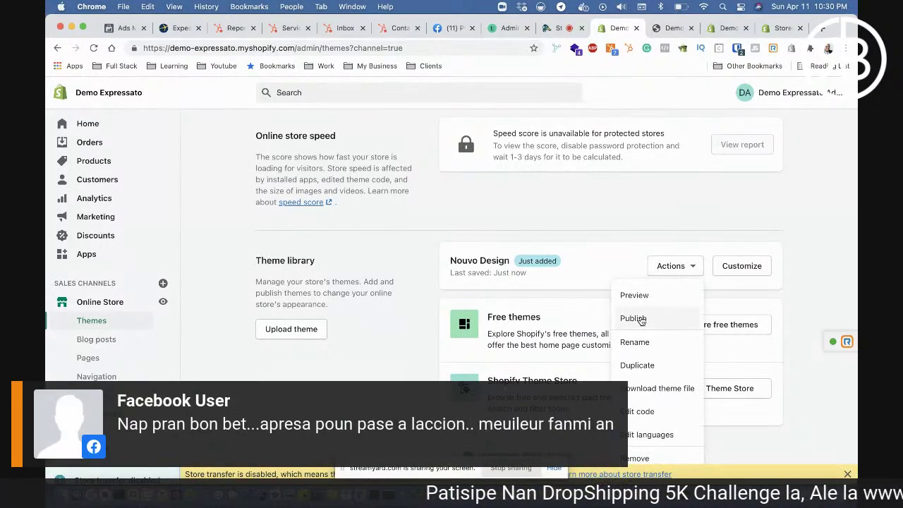
click(652, 264)
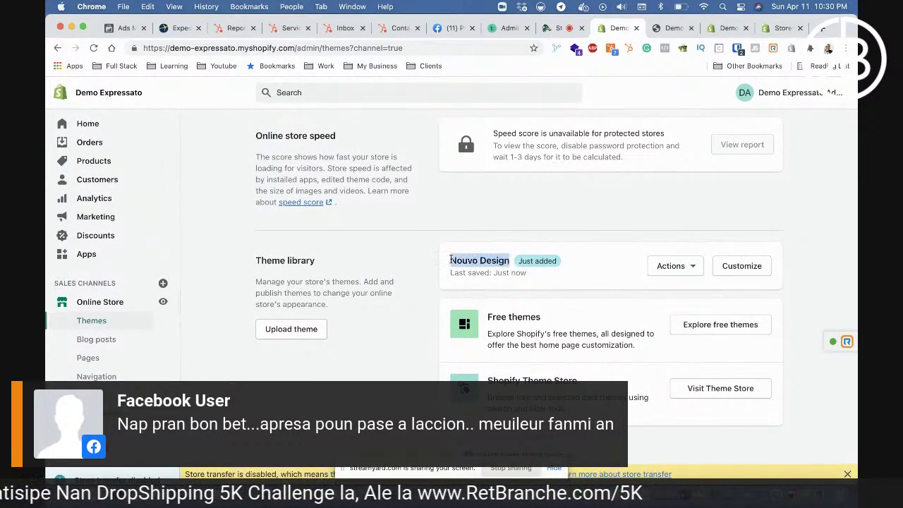
triple_click(470, 260)
triple_click(470, 261)
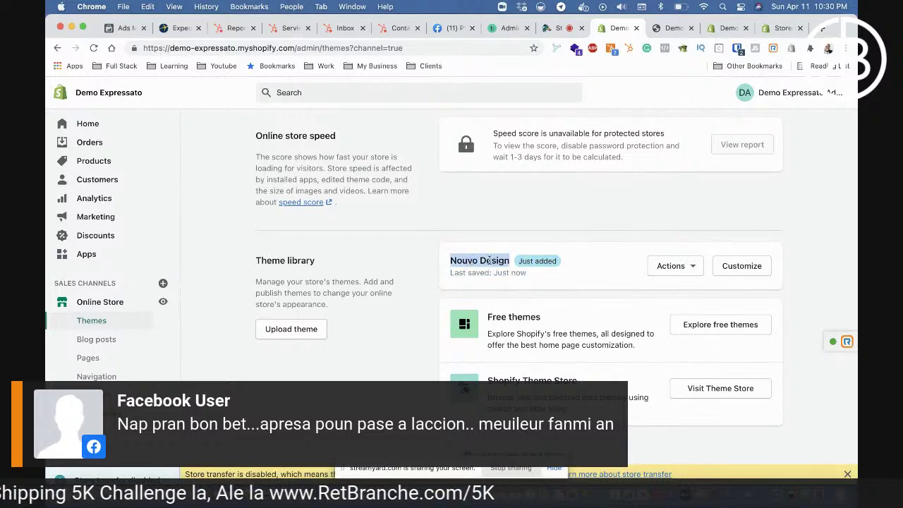
click(515, 262)
drag(515, 261, 450, 258)
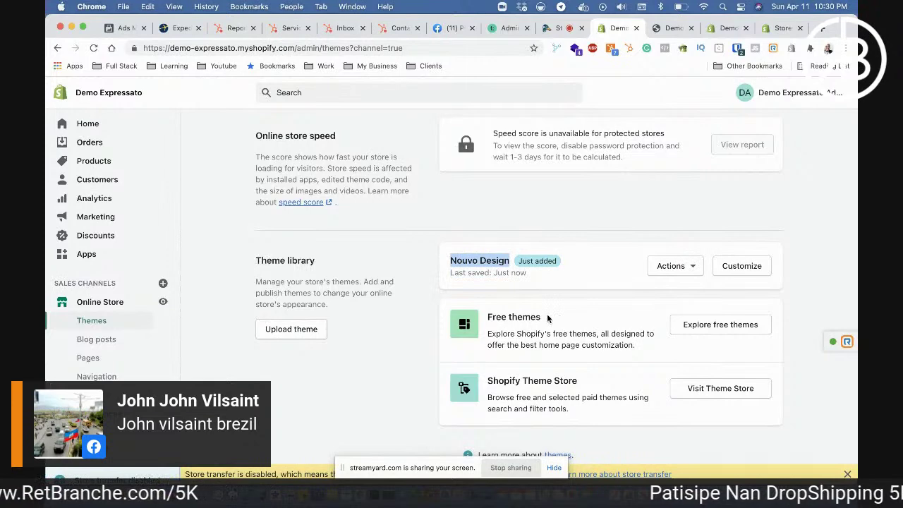
- Read the Shopify Theme Store description, visit the Theme Store, and browse its featured free and paid themes
drag(489, 381, 589, 381)
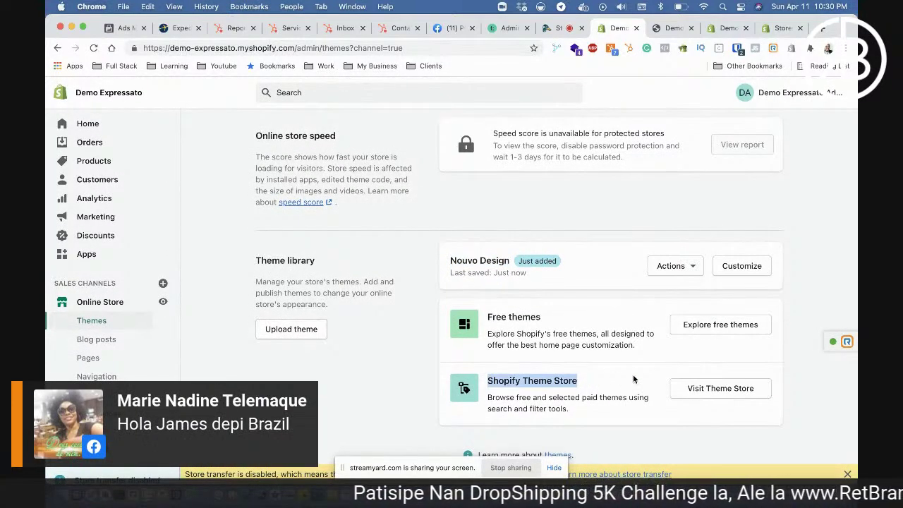
click(489, 399)
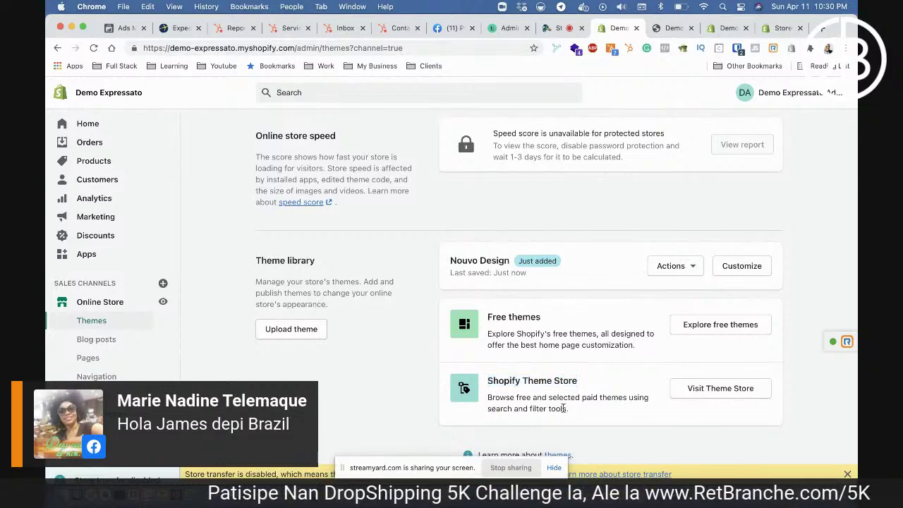
drag(568, 409, 488, 397)
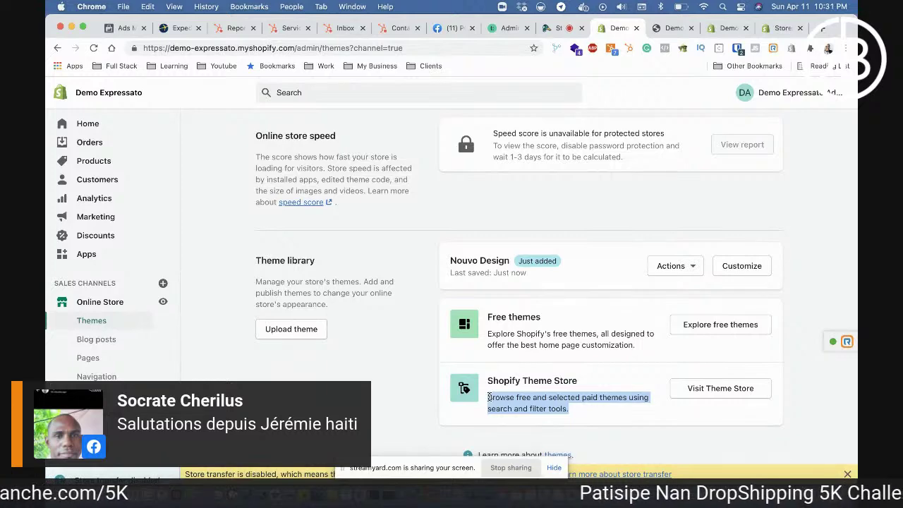
click(750, 397)
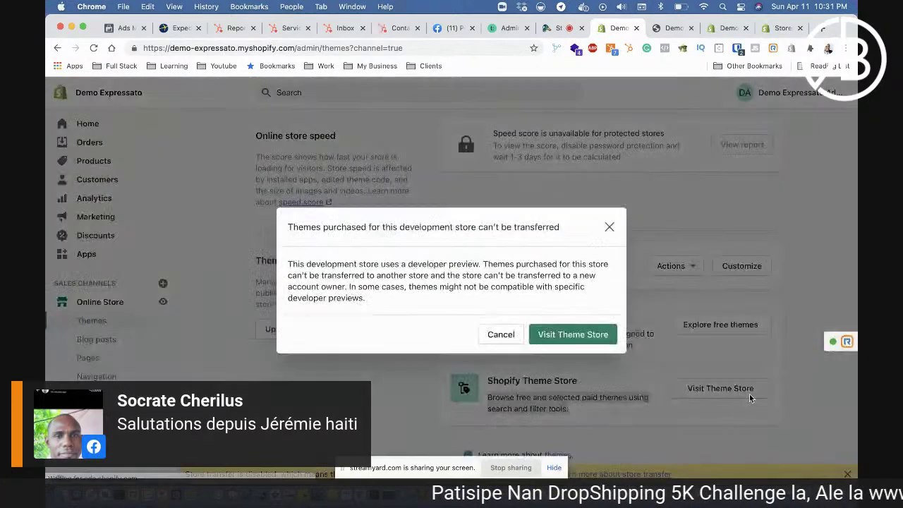
click(573, 335)
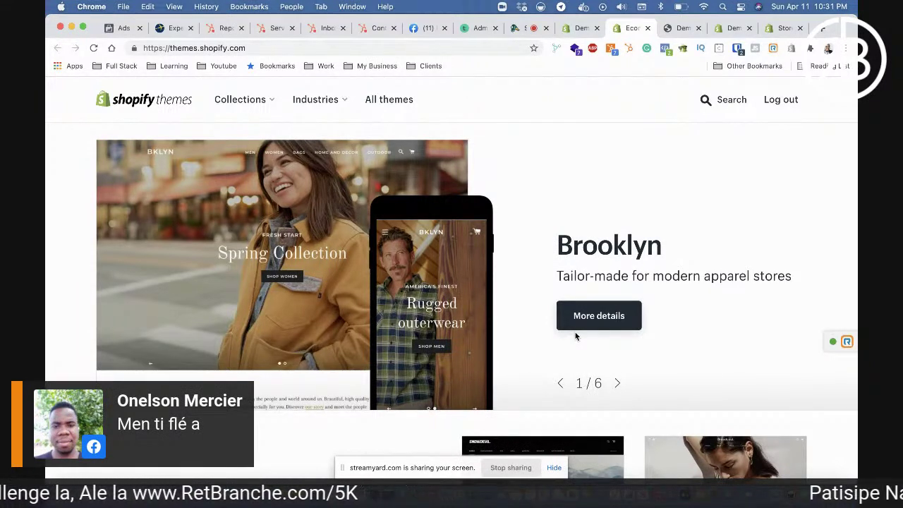
scroll(371, 426, down, 3)
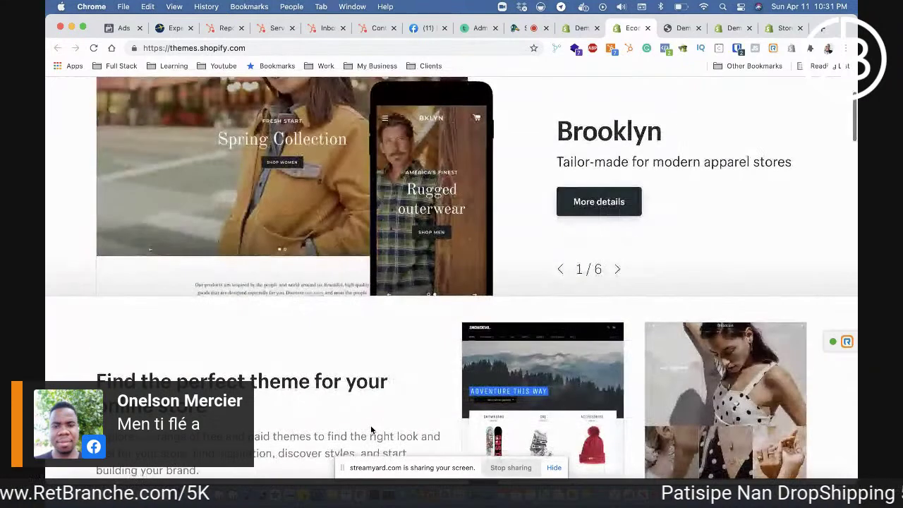
scroll(370, 429, down, 5)
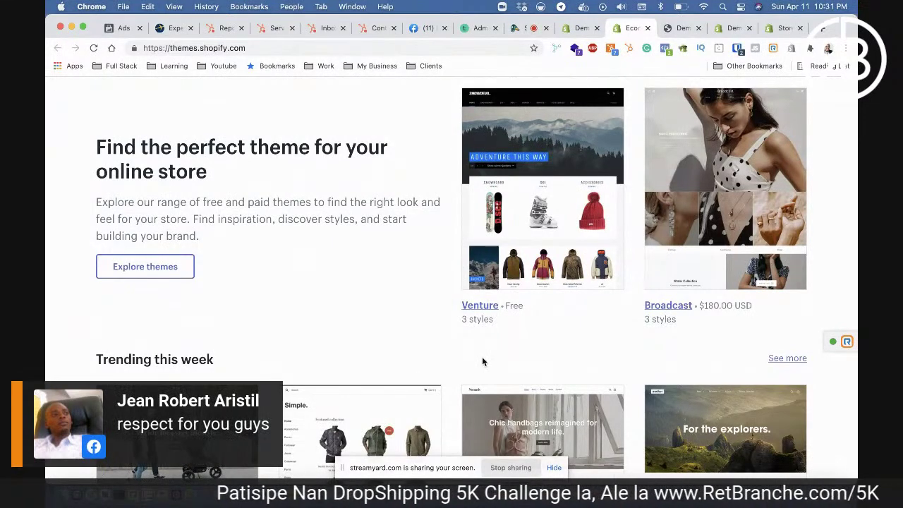
scroll(482, 362, down, 1)
scroll(482, 361, up, 2)
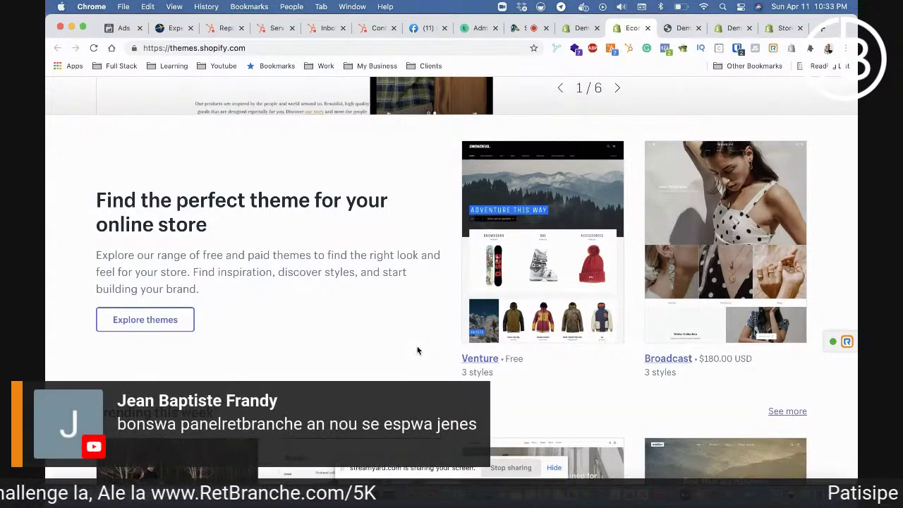
- Return to the admin's Themes page, dismiss the theme transfer notice, and view the home page banner in the Debut store preview
click(583, 30)
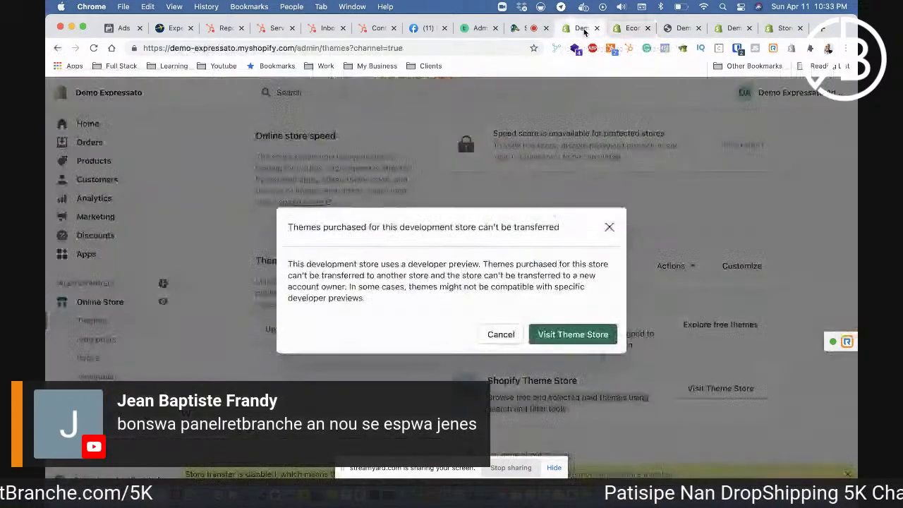
click(610, 227)
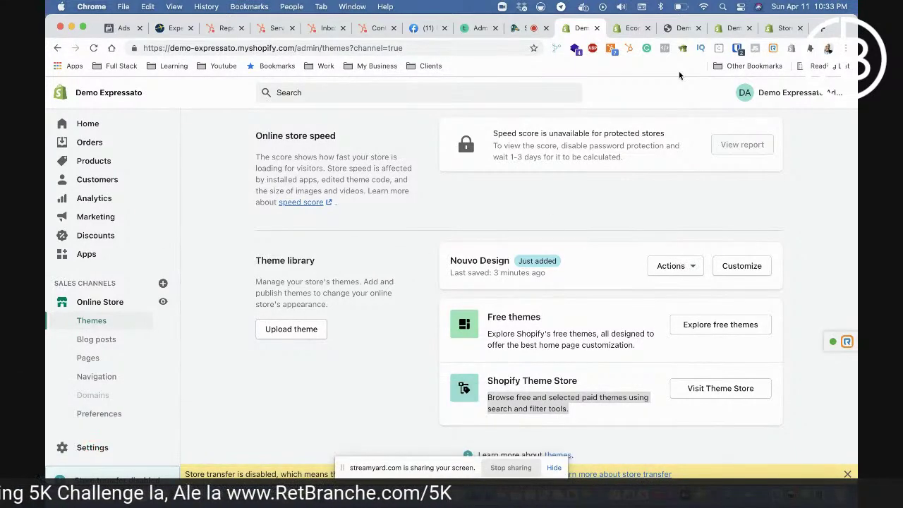
click(681, 28)
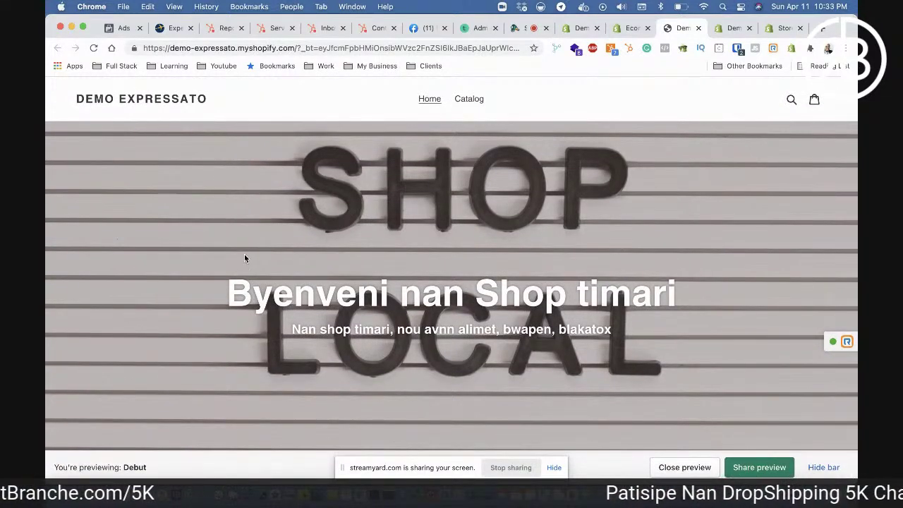
scroll(239, 305, down, 3)
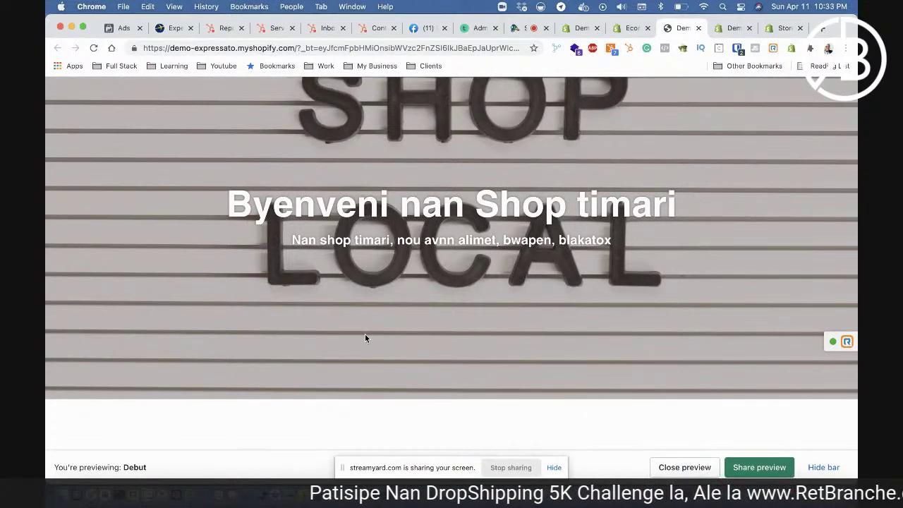
- Go back to the admin's Themes page and check the Shopify Theme Store entry and the Nouvo Design theme's actions
click(622, 28)
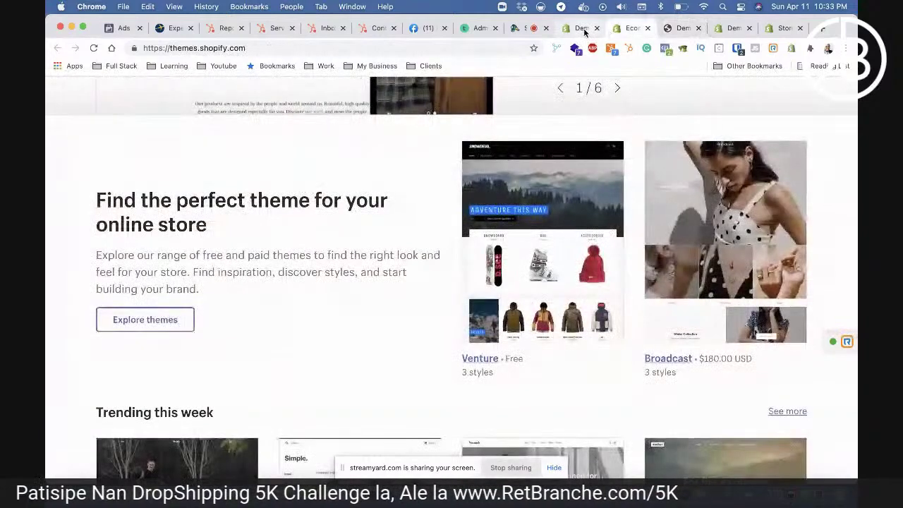
click(583, 30)
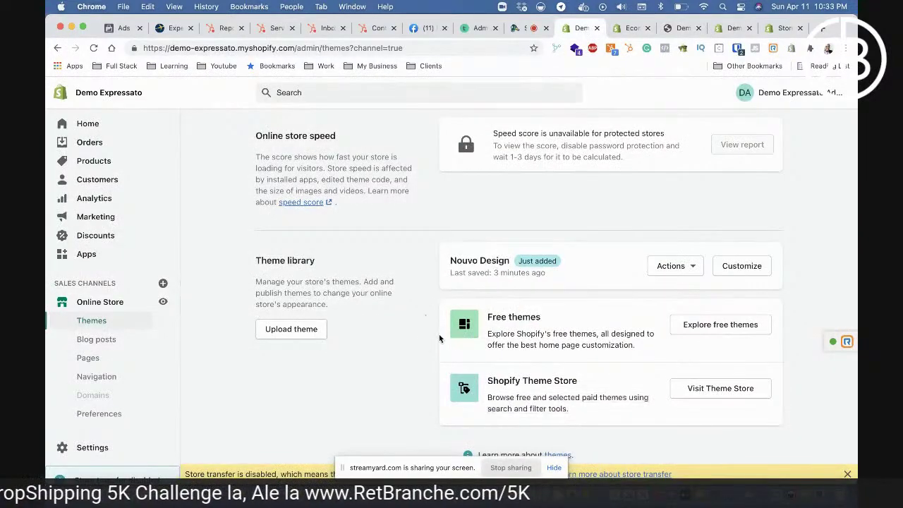
drag(487, 380, 591, 385)
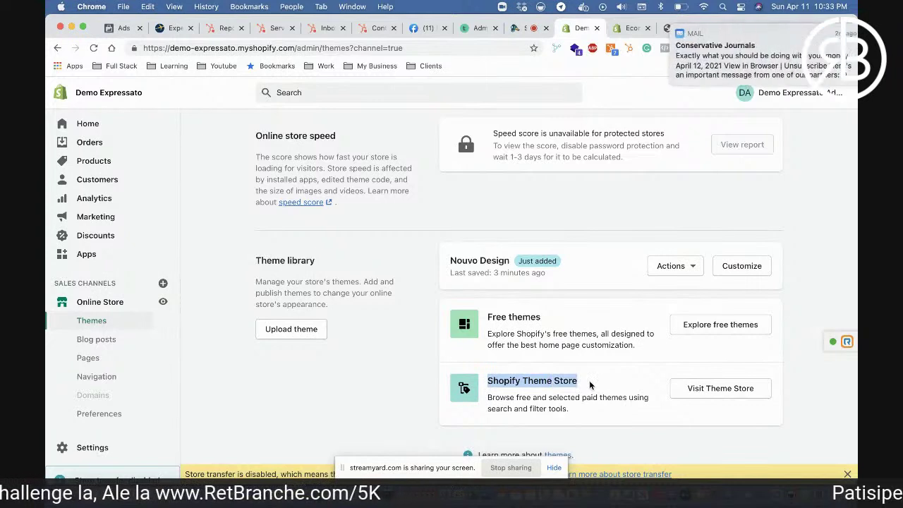
click(657, 28)
click(615, 221)
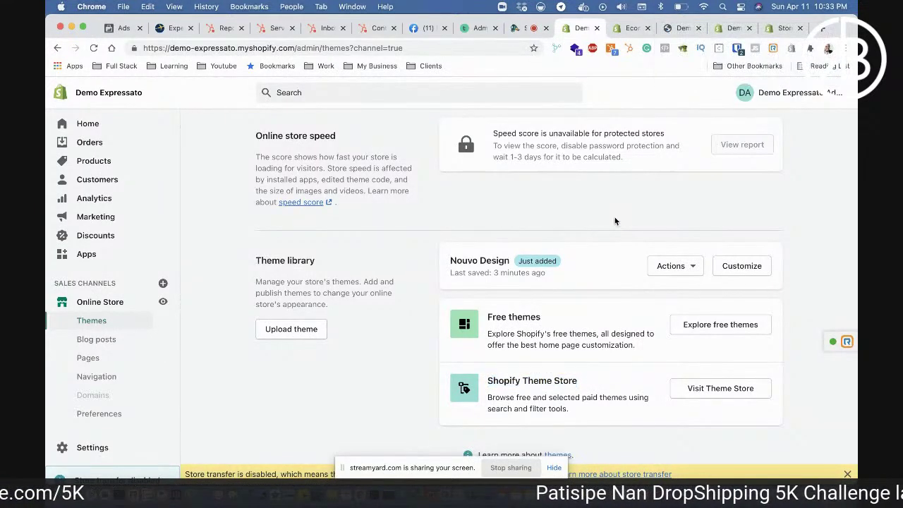
click(670, 266)
click(670, 266)
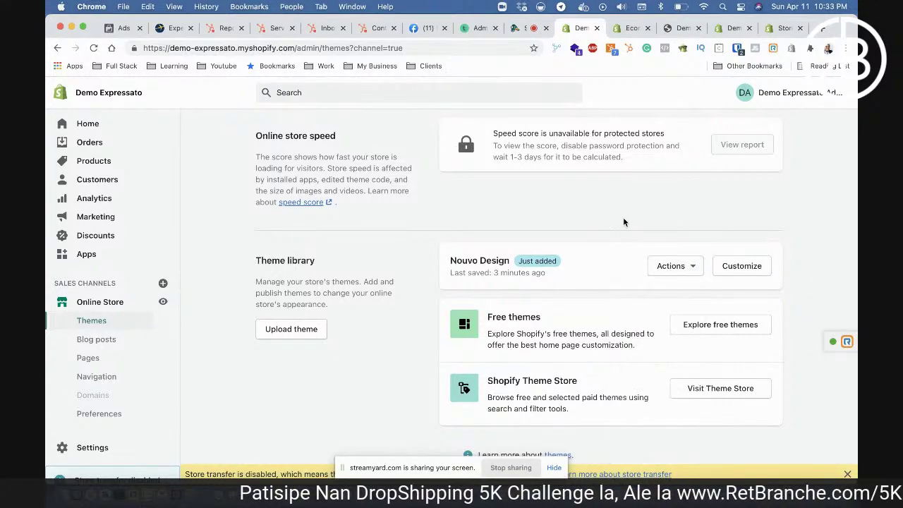
- Review the Theme library's Nouvo Design copy and its Free themes option on the Themes page
scroll(456, 242, up, 3)
scroll(456, 242, down, 3)
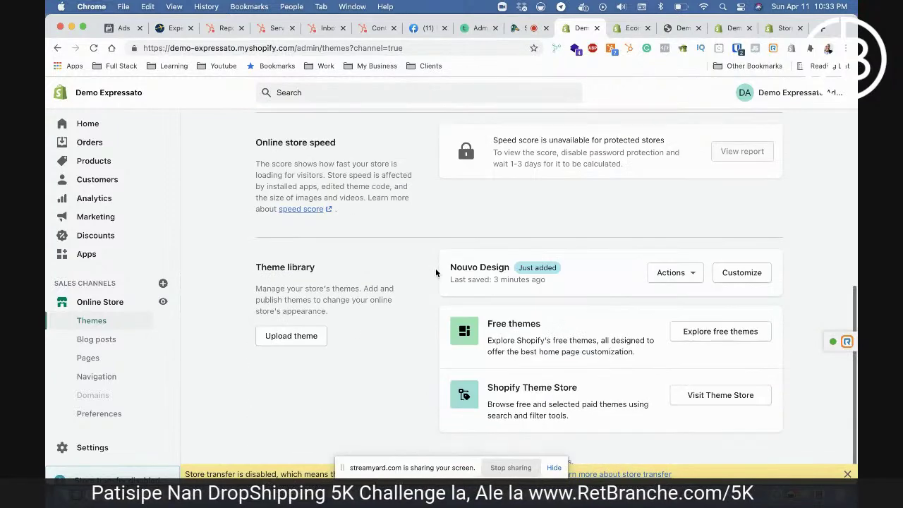
drag(450, 262, 510, 264)
click(494, 263)
double_click(493, 264)
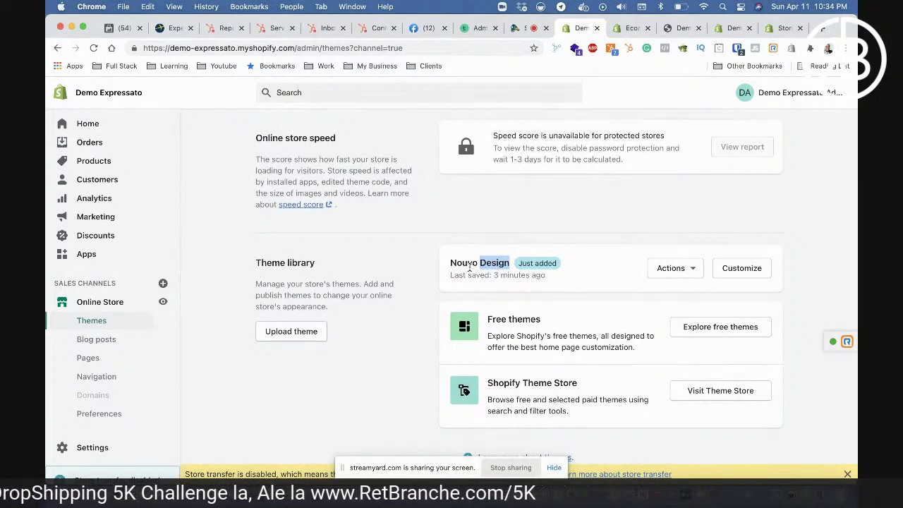
double_click(465, 267)
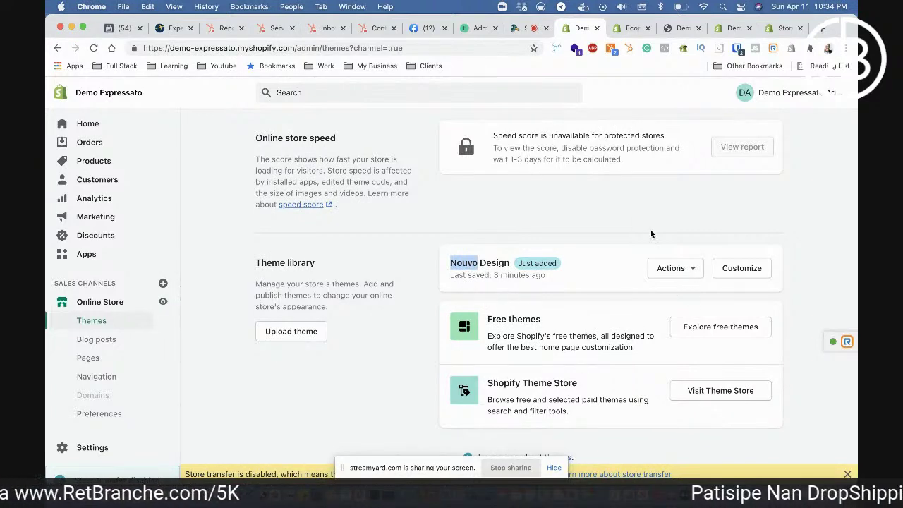
click(566, 265)
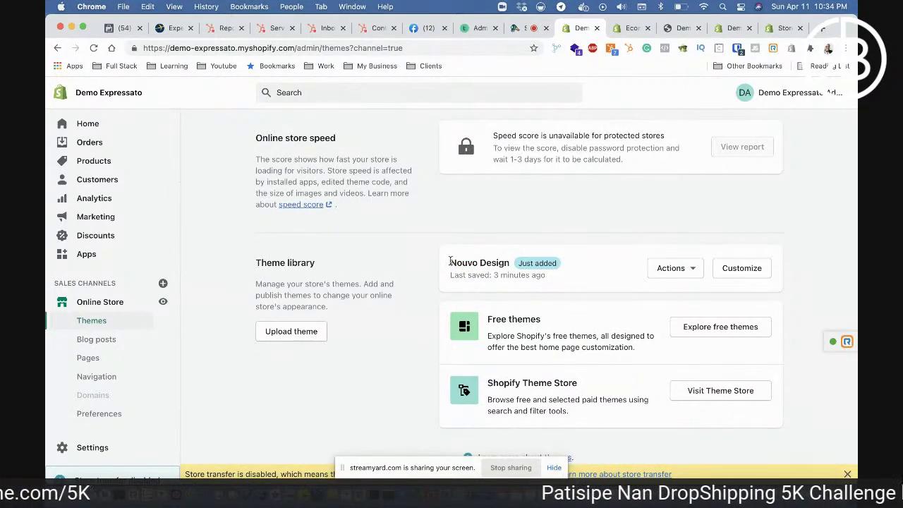
drag(450, 262, 537, 272)
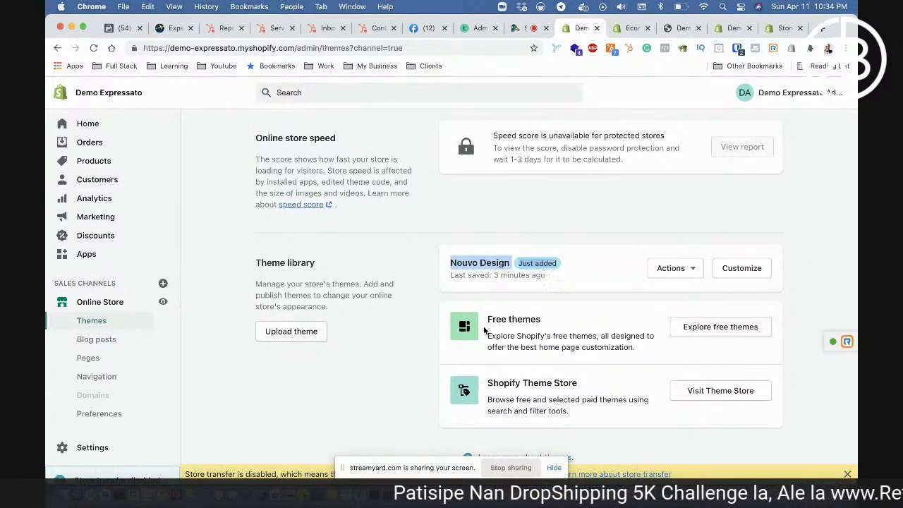
drag(487, 319, 541, 319)
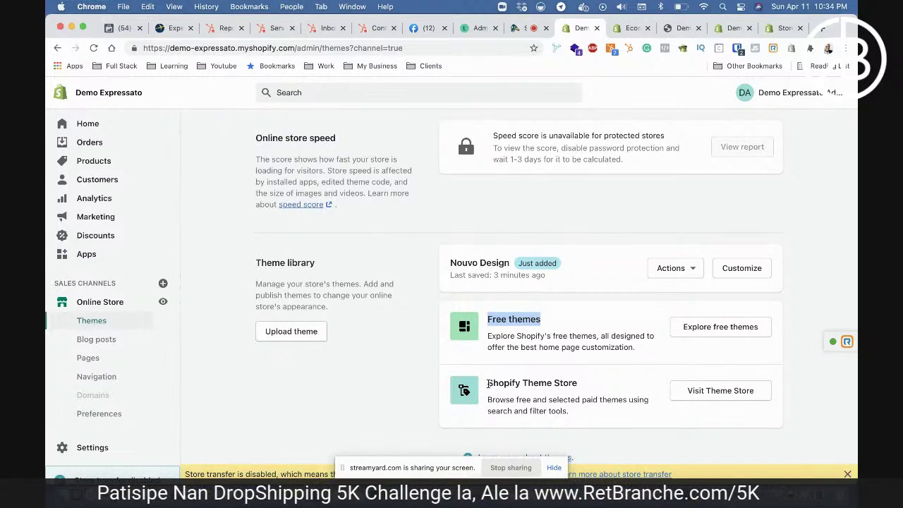
- Review the Shopify Theme Store entry on the Themes page and open elements.envato.com in a new browser tab
drag(488, 383, 601, 389)
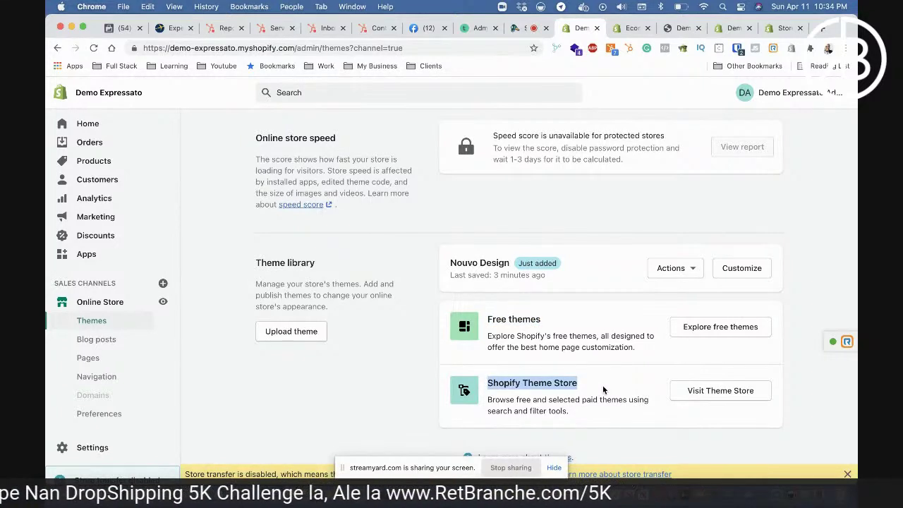
scroll(604, 389, down, 1)
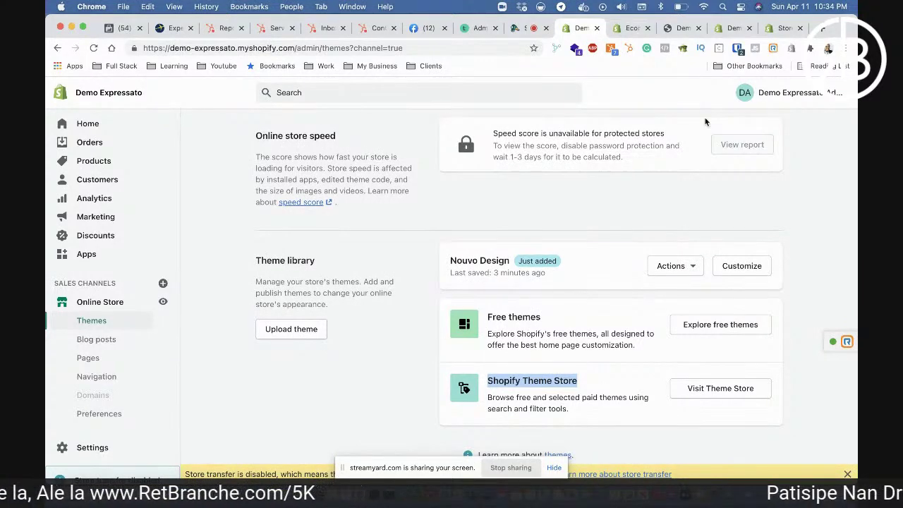
click(821, 32)
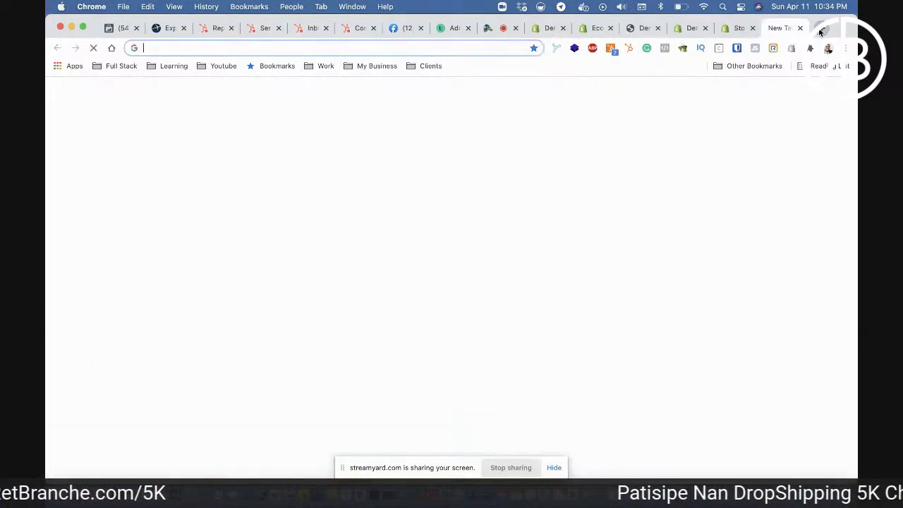
text(element)
key(Return)
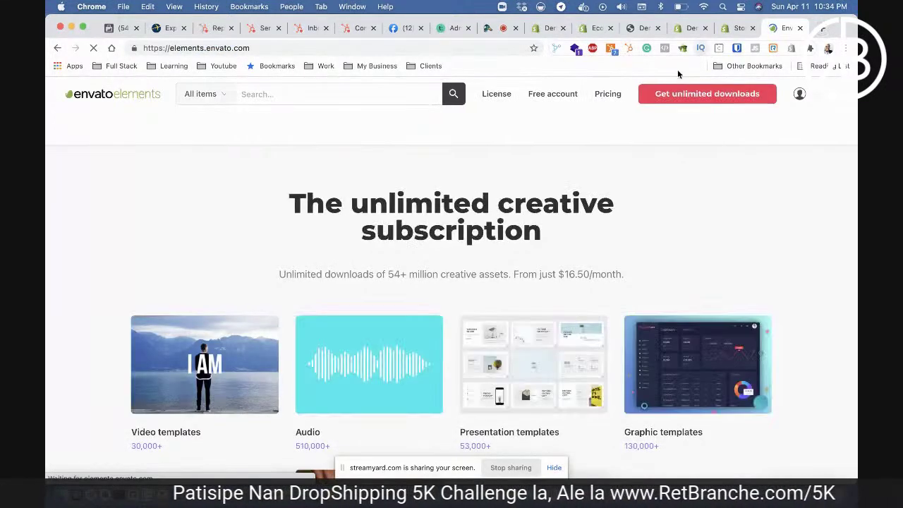
- Read the Envato Elements subscription headline and highlight its advertised monthly price
triple_click(382, 205)
click(526, 242)
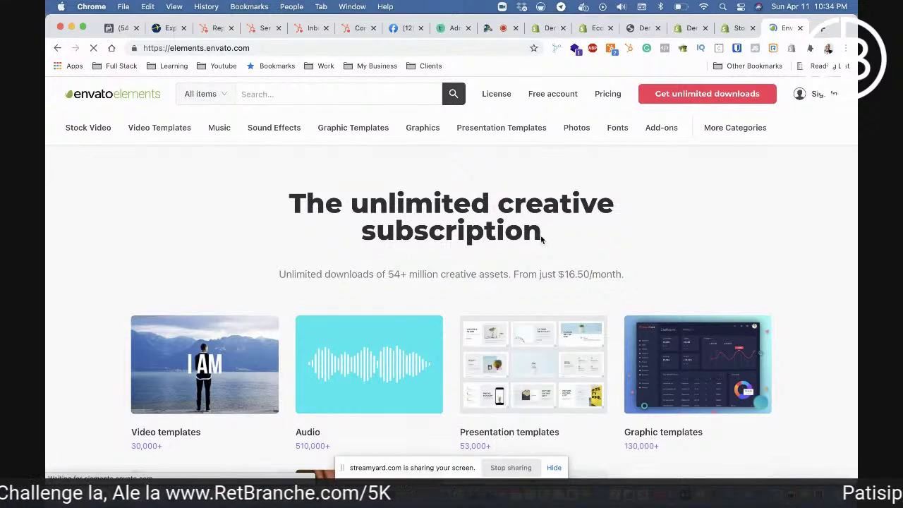
double_click(620, 276)
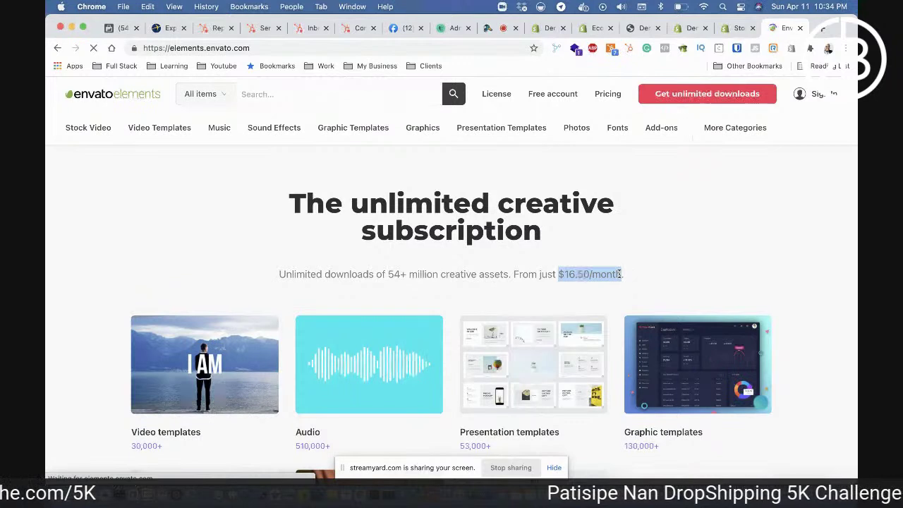
click(560, 273)
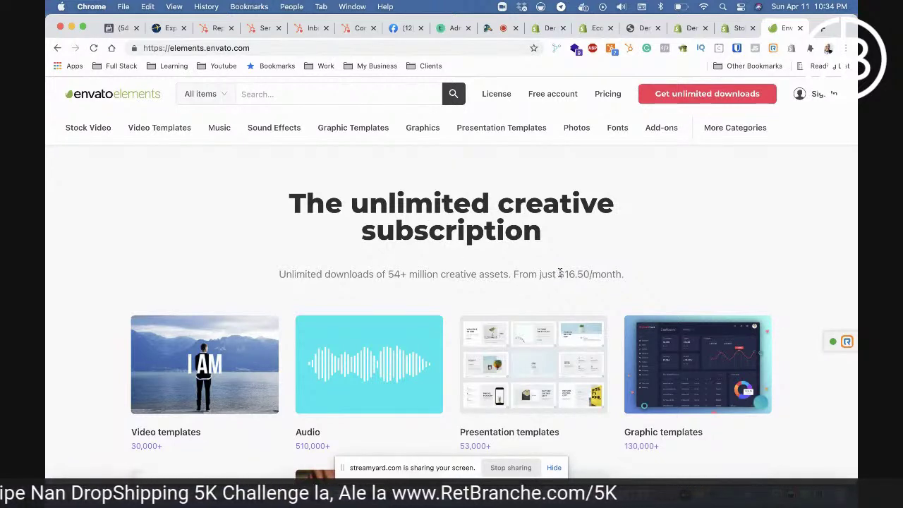
double_click(655, 284)
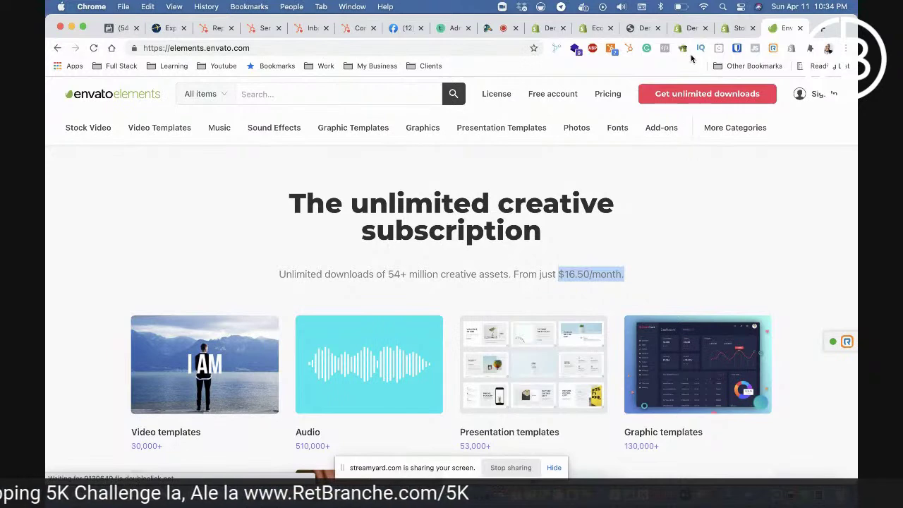
- Check the Shopify Partners store list, the Debut theme editor and the store preview, and return to Envato Elements
click(732, 34)
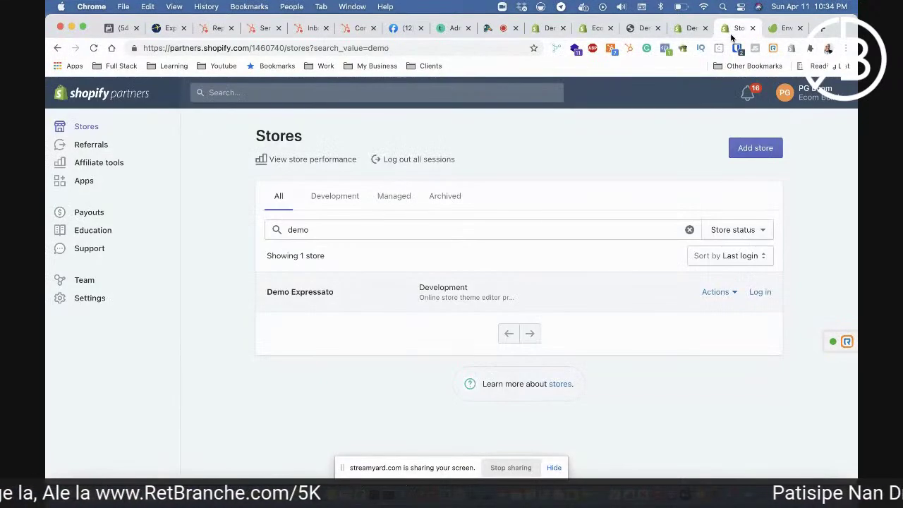
click(680, 28)
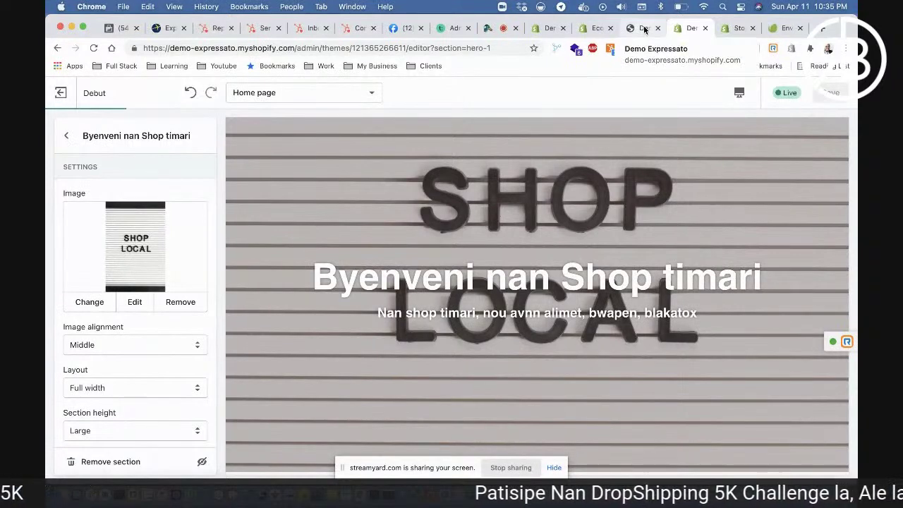
click(645, 29)
click(784, 28)
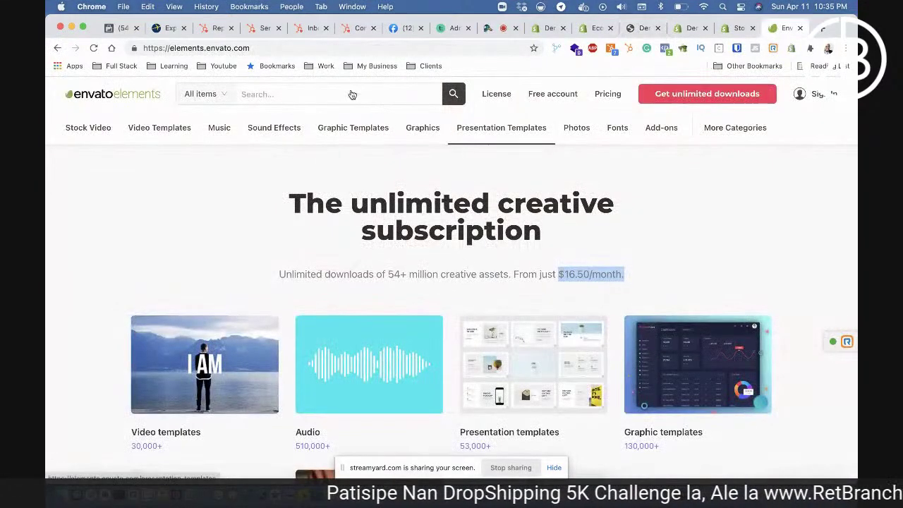
- Search all items on Envato Elements for "shopify theme"
click(328, 93)
text(shopify)
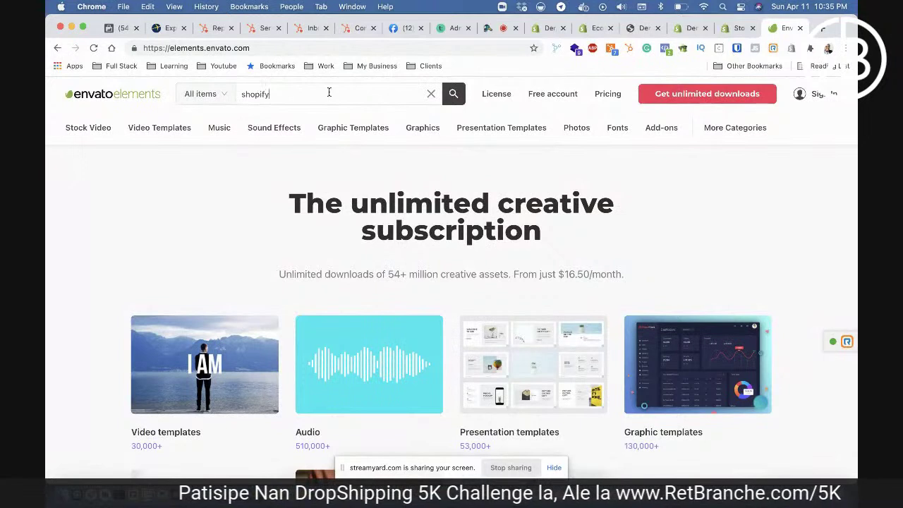
text( themes)
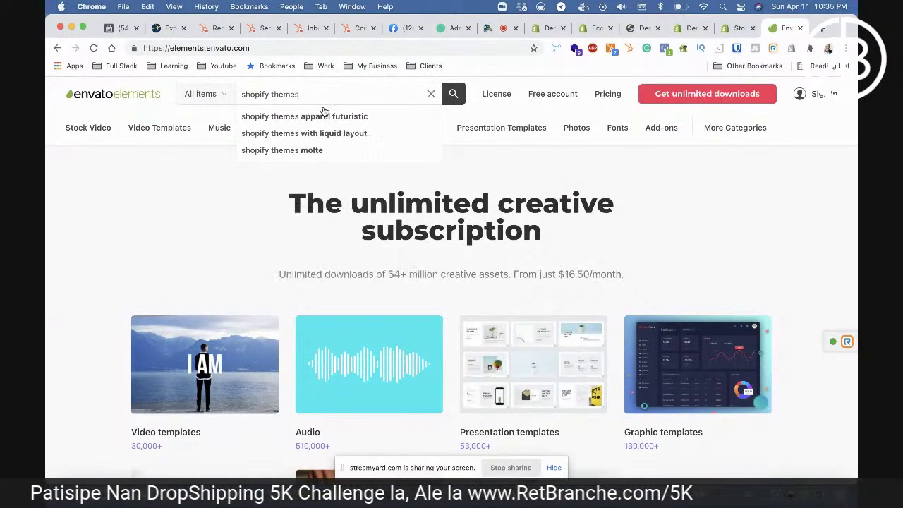
key(BackSpace)
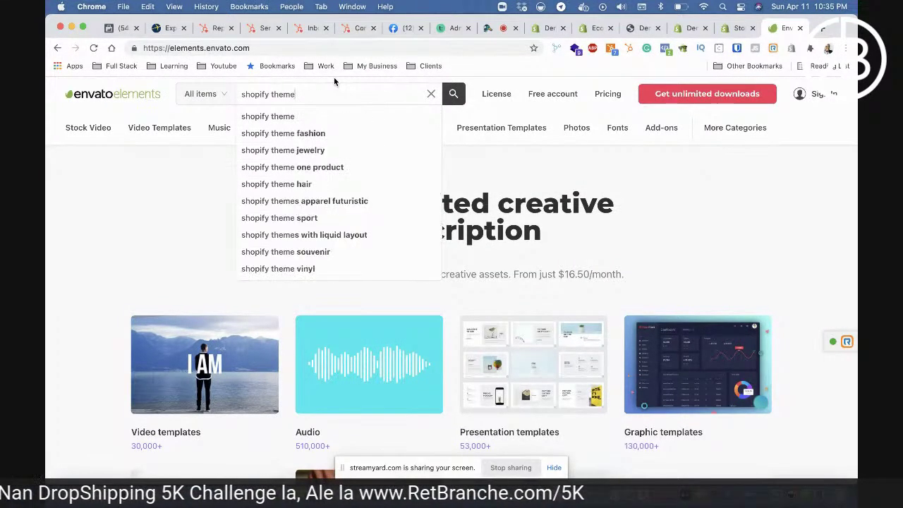
click(294, 120)
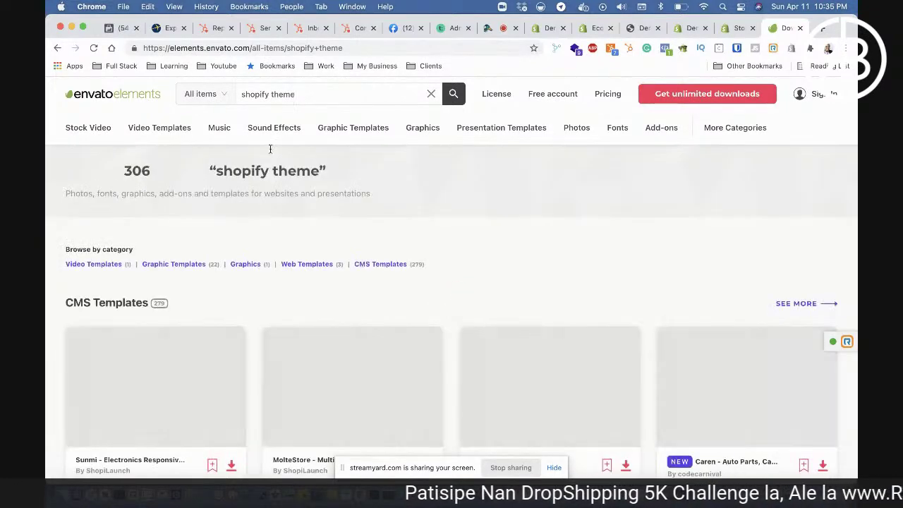
- Browse the "shopify theme" results across the CMS, graphic and web template categories and return to the beginning of the results
scroll(275, 314, down, 2)
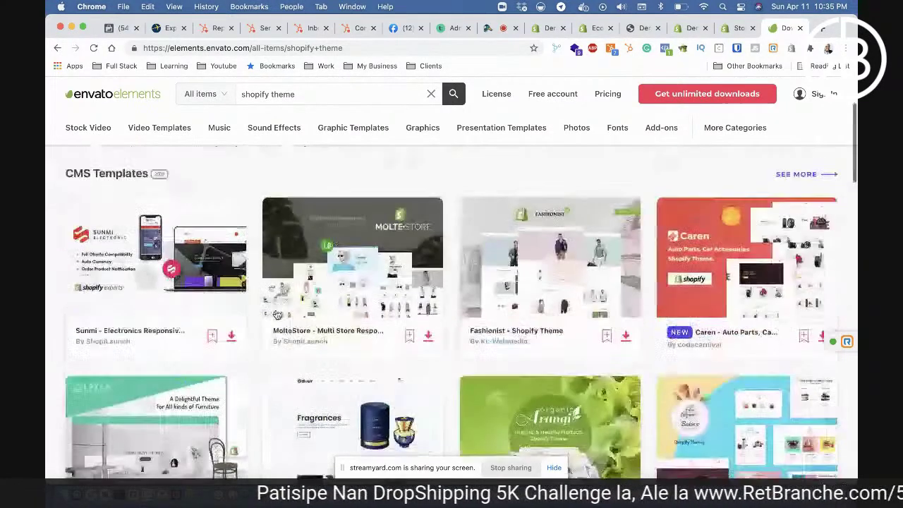
scroll(276, 255, down, 5)
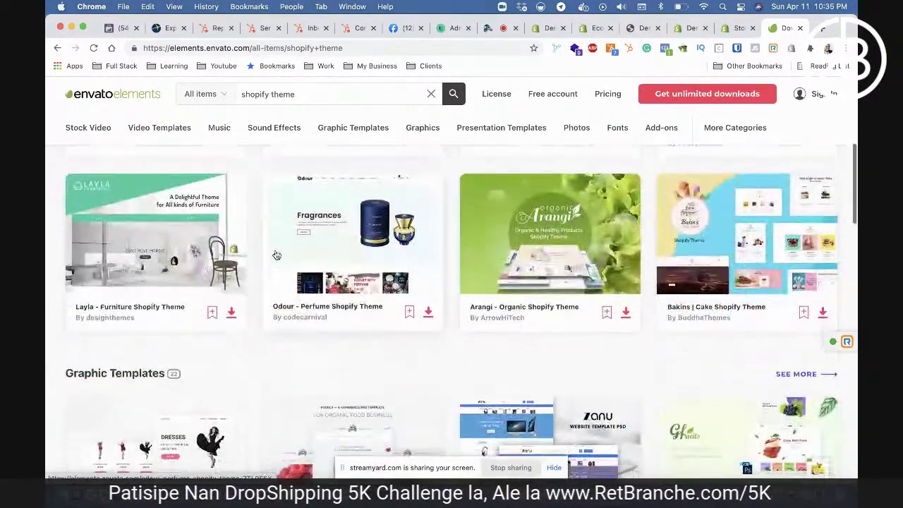
scroll(276, 255, down, 8)
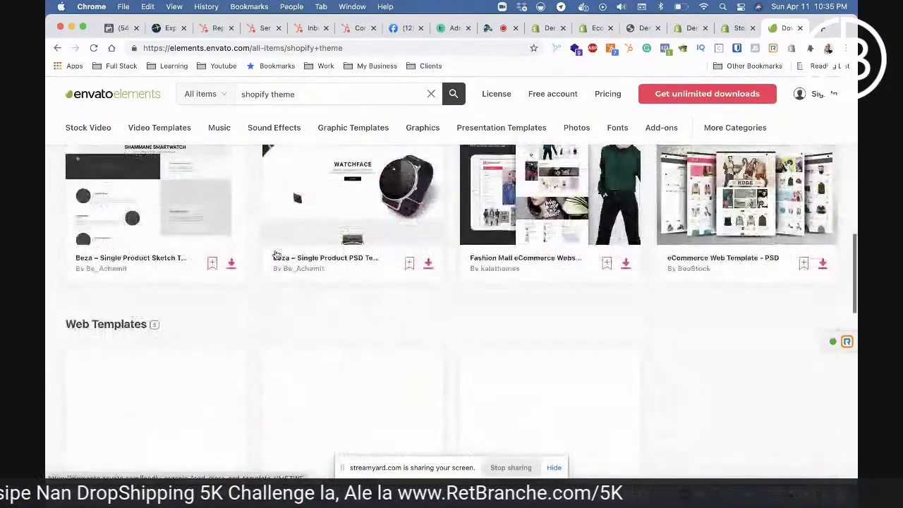
scroll(276, 254, down, 1)
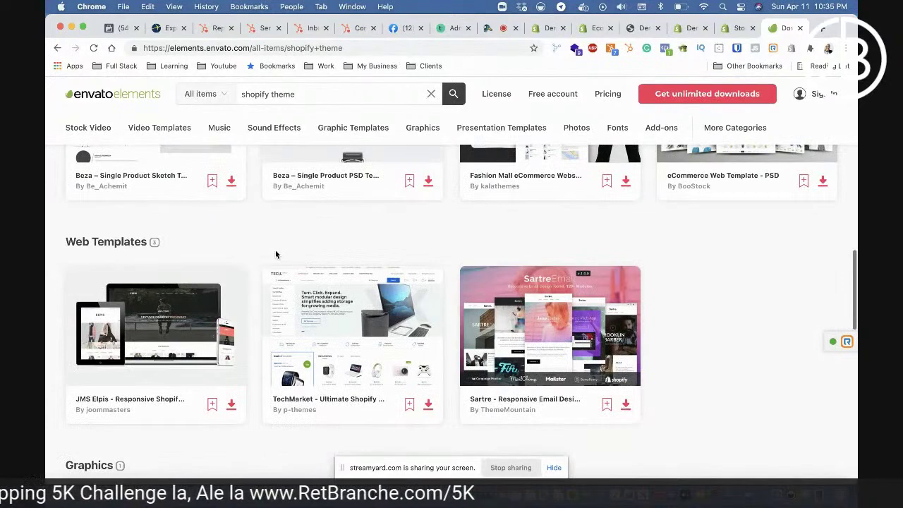
scroll(276, 255, down, 4)
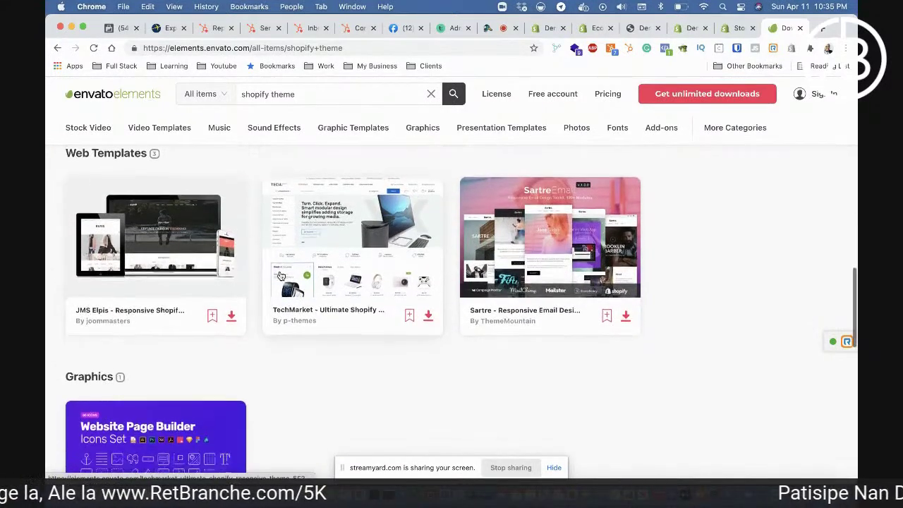
scroll(202, 233, down, 6)
scroll(201, 233, up, 14)
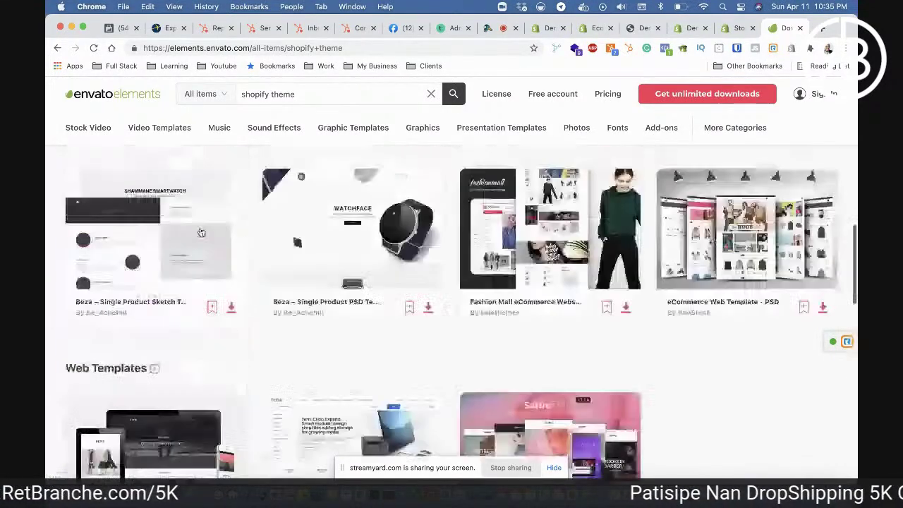
scroll(201, 233, up, 4)
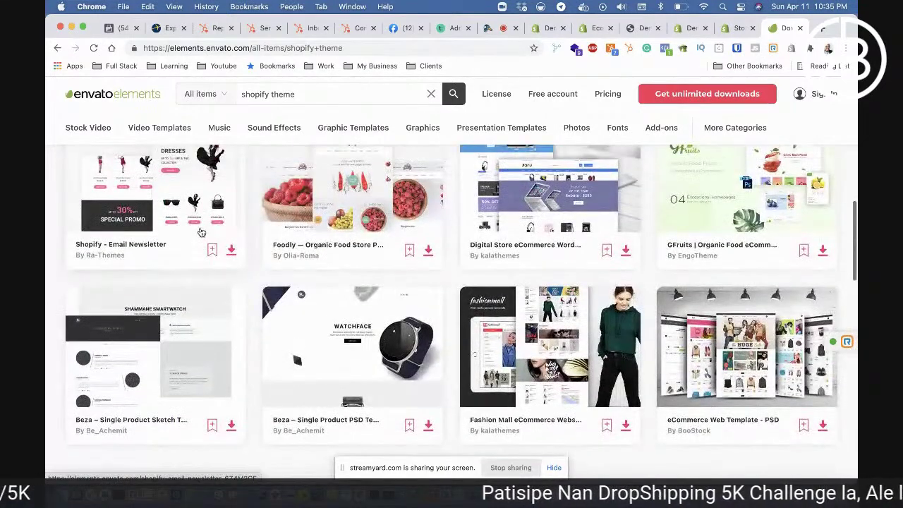
scroll(201, 233, up, 20)
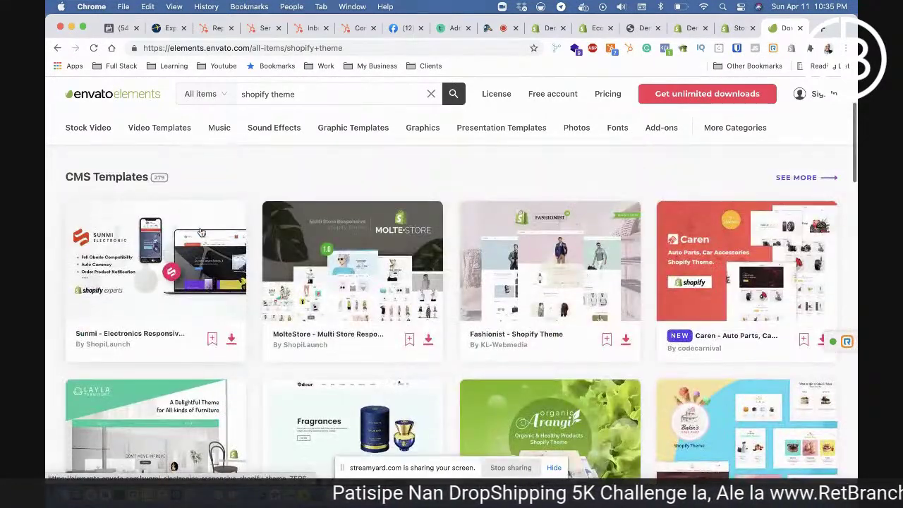
scroll(201, 233, up, 5)
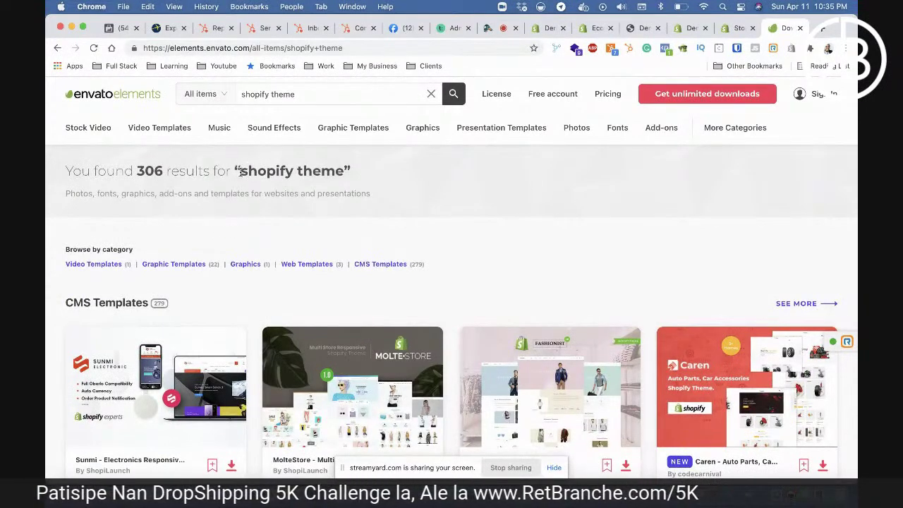
- Highlight the search term and the number of results in the Envato Elements results heading
drag(240, 171, 343, 172)
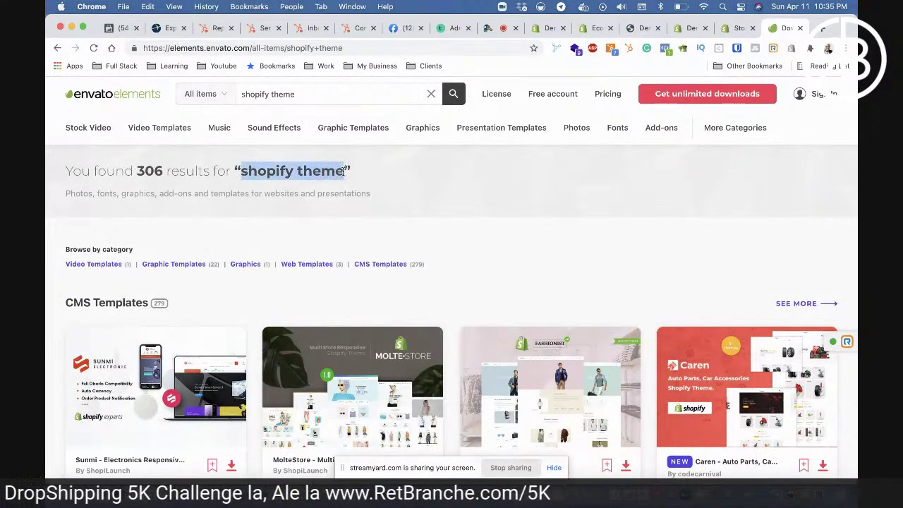
click(347, 167)
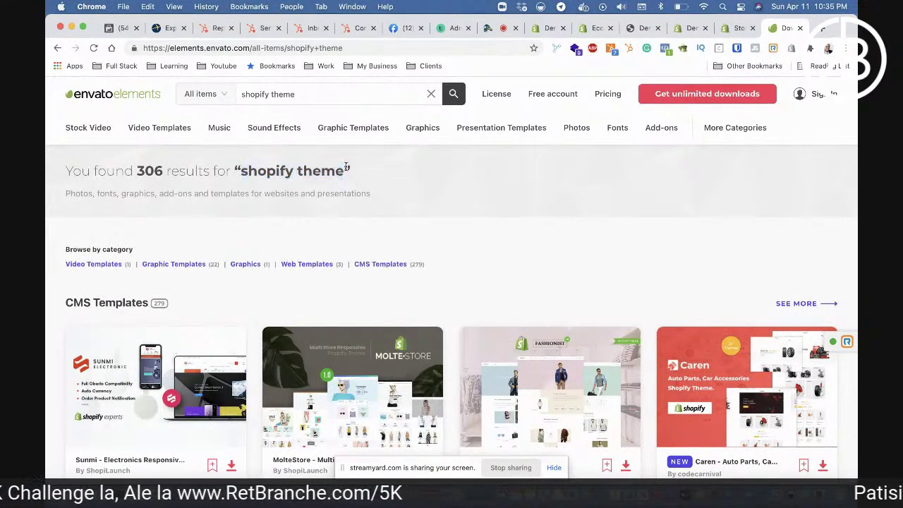
mouse_move(347, 171)
mouse_down()
mouse_move(242, 173)
mouse_move(348, 170)
mouse_up()
click(273, 173)
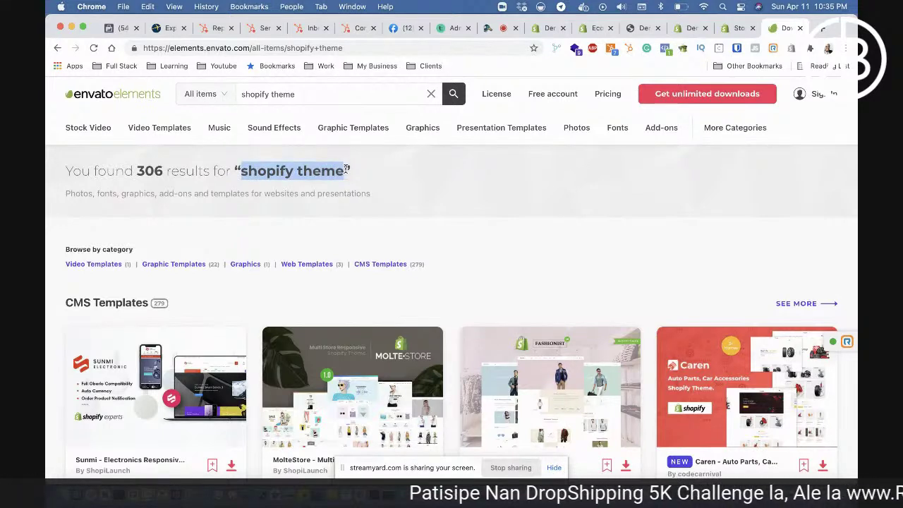
click(139, 168)
drag(139, 167, 163, 169)
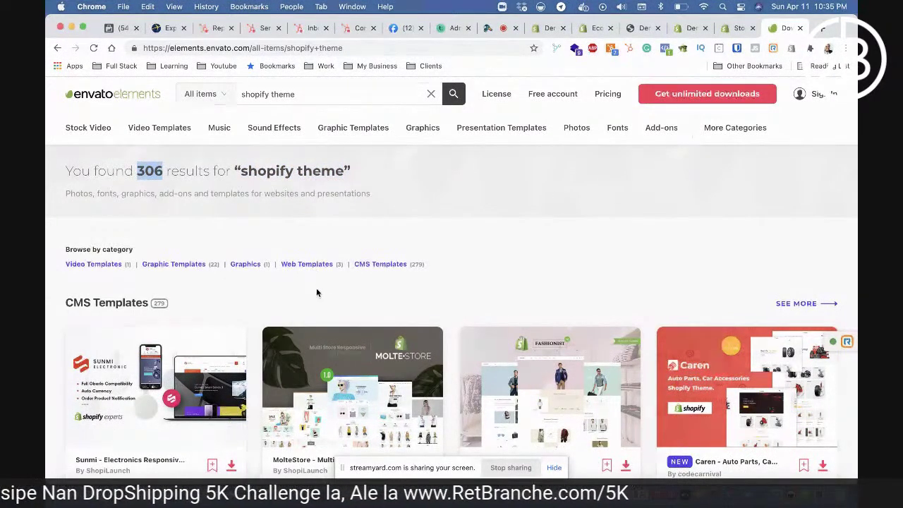
- Shorten the Envato Elements search term to "shopify" and run the search again
double_click(283, 91)
key(BackSpace)
key(BackSpace)
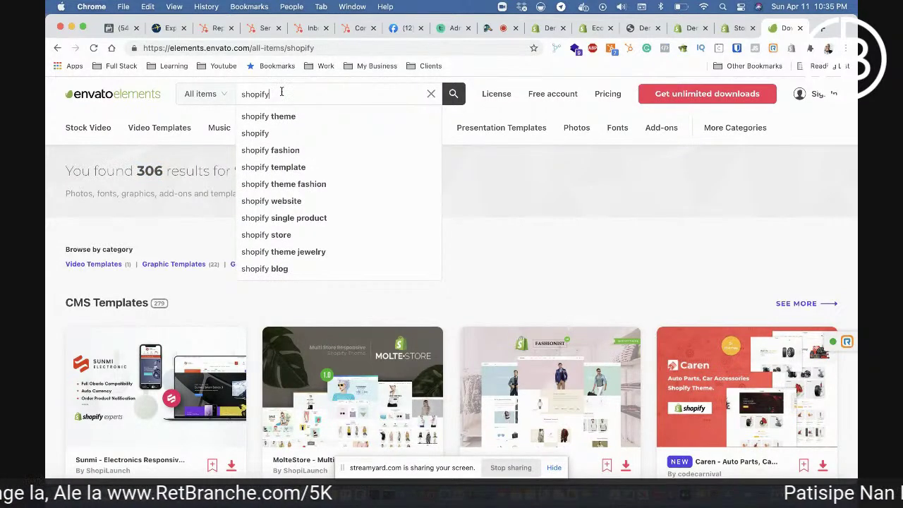
key(Return)
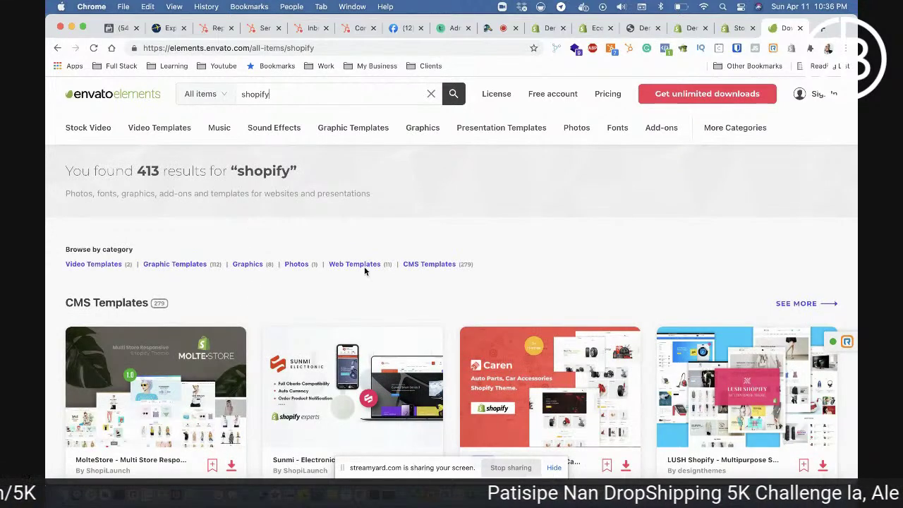
- View the Image with text section in the Debut store preview, and return to the theme editor's Home page section list
click(645, 28)
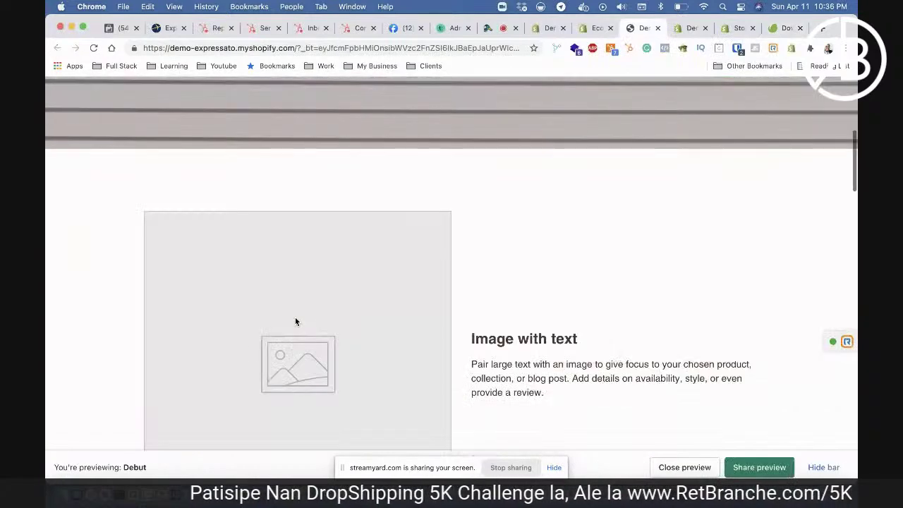
scroll(228, 339, down, 5)
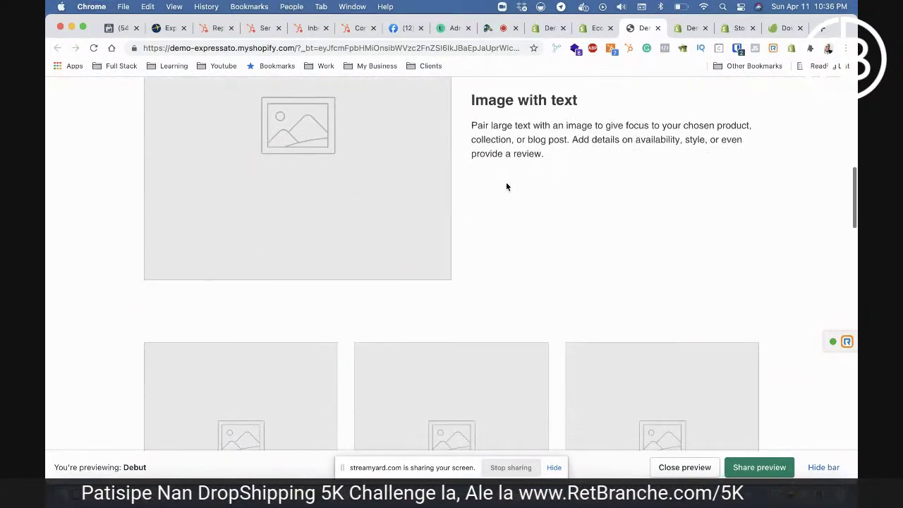
click(691, 28)
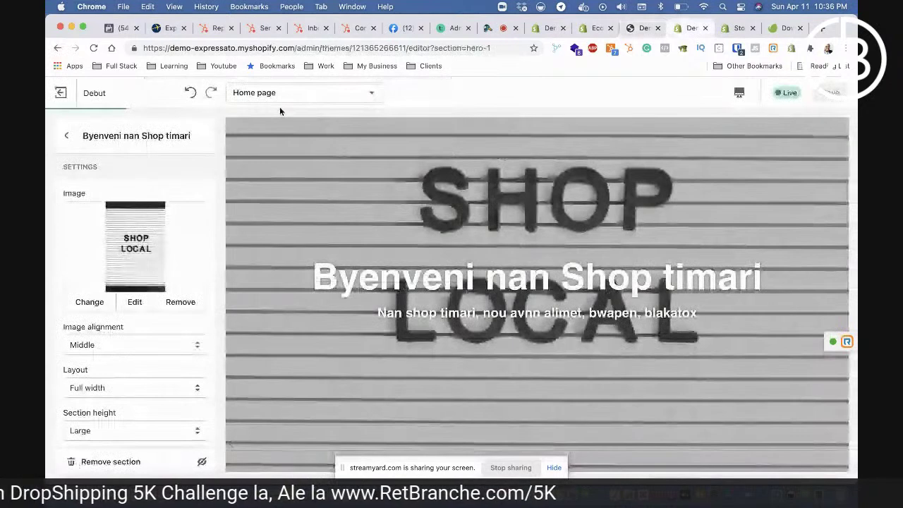
click(63, 137)
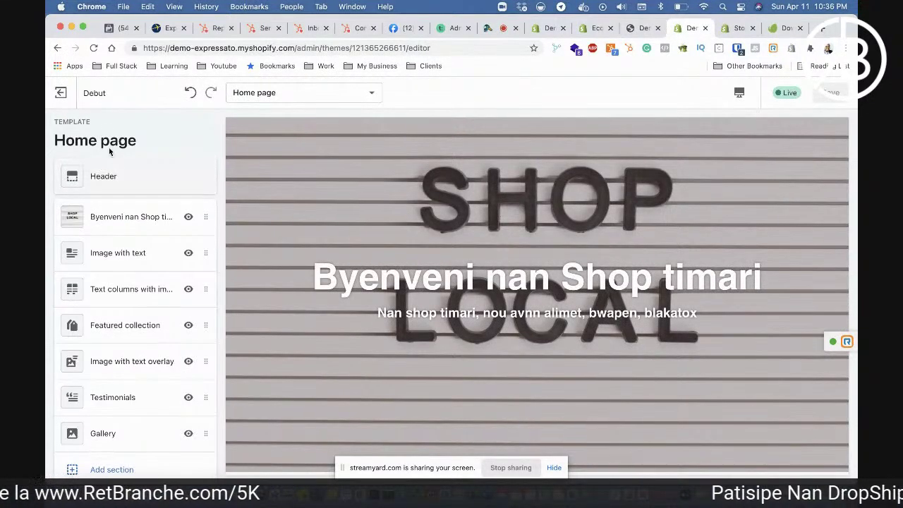
scroll(141, 222, down, 1)
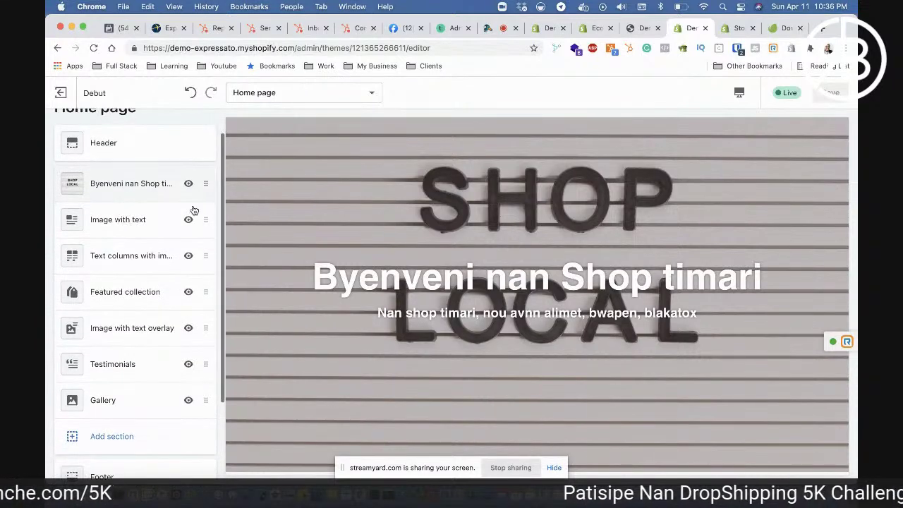
- View the welcome banner and the Image with text section in the preview, and highlight that section's heading and paragraph
scroll(330, 254, up, 1)
scroll(330, 250, down, 5)
scroll(331, 252, up, 4)
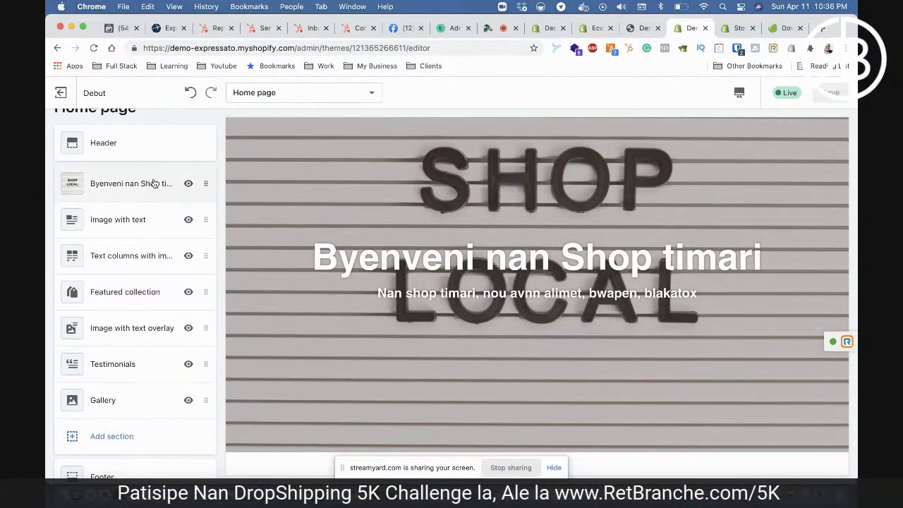
scroll(254, 272, down, 4)
scroll(254, 274, down, 4)
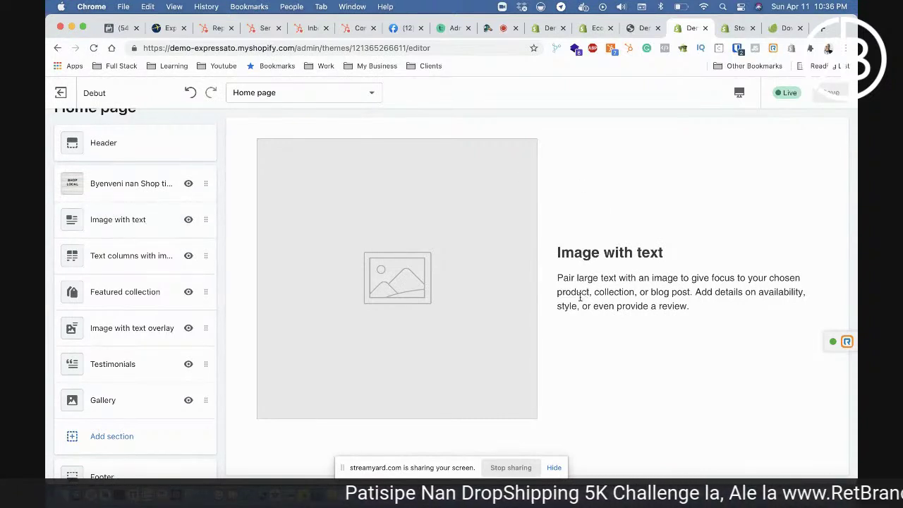
drag(555, 246, 682, 328)
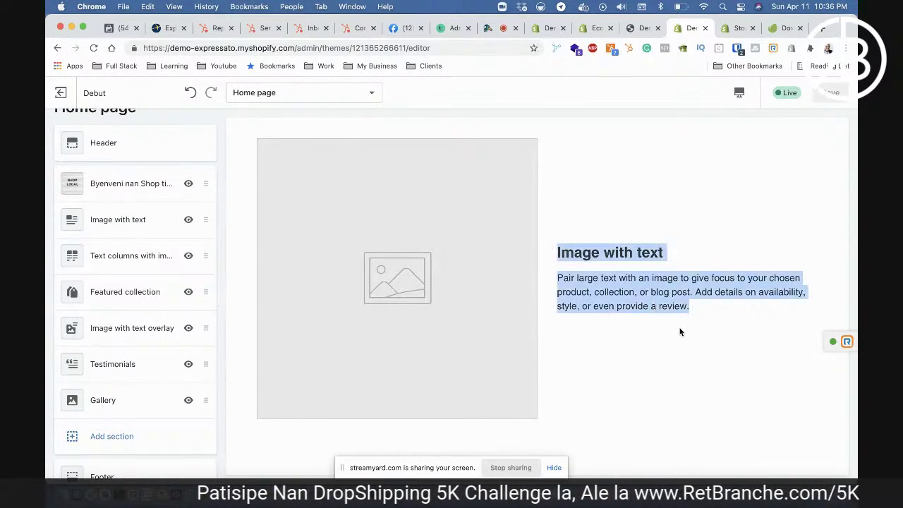
- Hide the Image with text section, check the home page preview without it, and make the section visible again
click(189, 220)
scroll(427, 344, down, 8)
scroll(425, 345, up, 2)
scroll(425, 346, down, 3)
scroll(426, 345, up, 1)
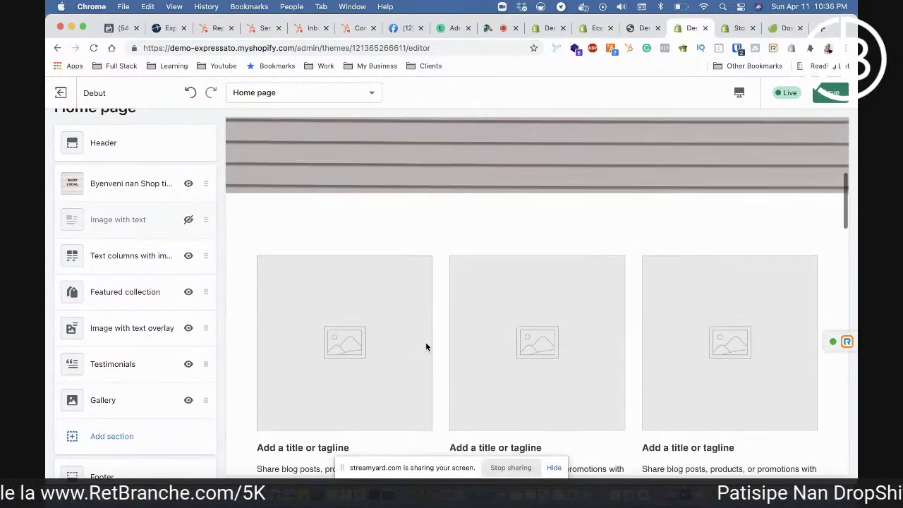
click(188, 220)
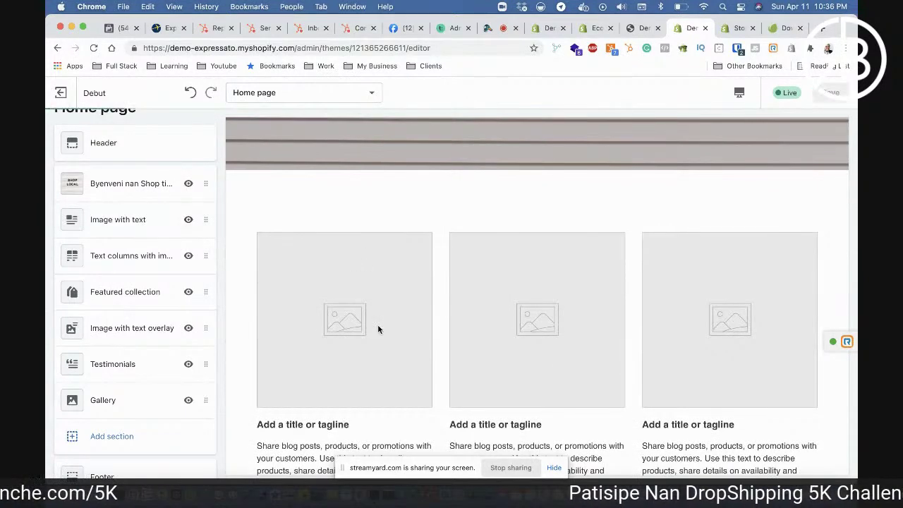
scroll(434, 311, up, 1)
scroll(433, 311, down, 1)
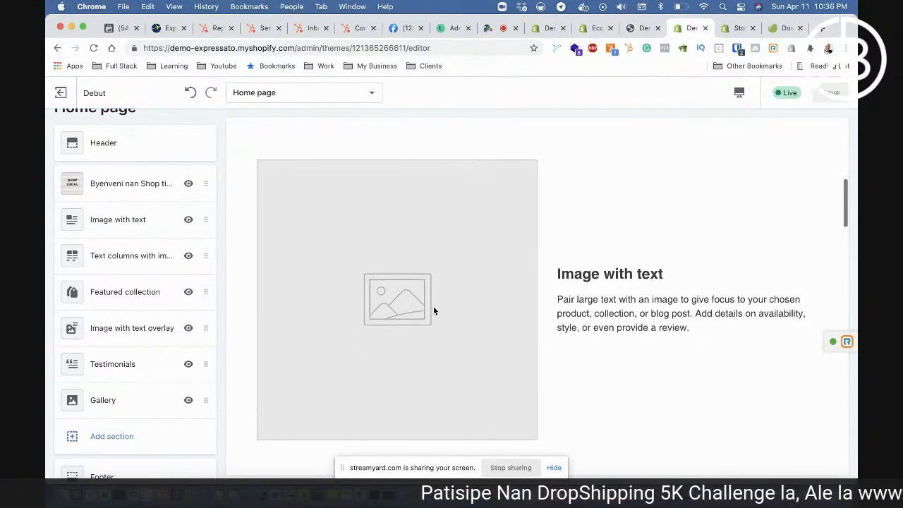
scroll(434, 310, down, 1)
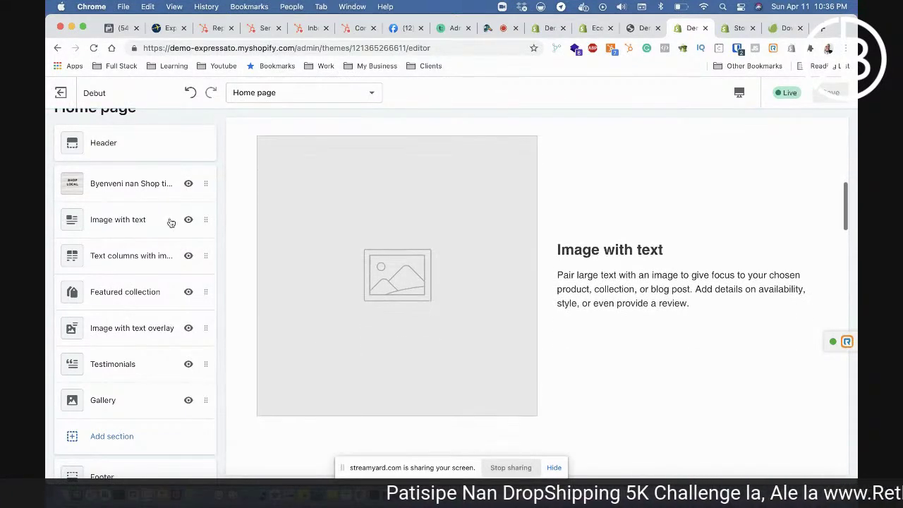
- Set the Image with text section's image to the free Shop Local photo of a woman holding a shopping bag, and save
click(118, 219)
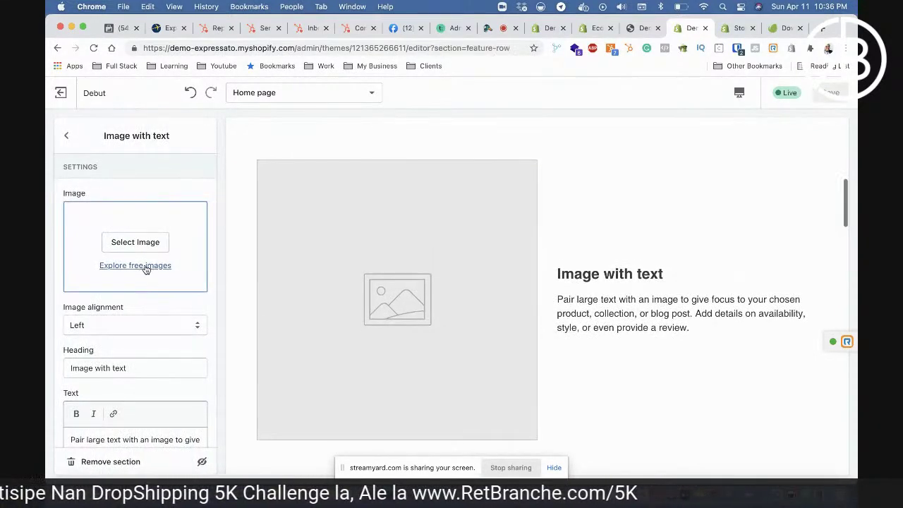
click(145, 266)
click(138, 200)
click(170, 336)
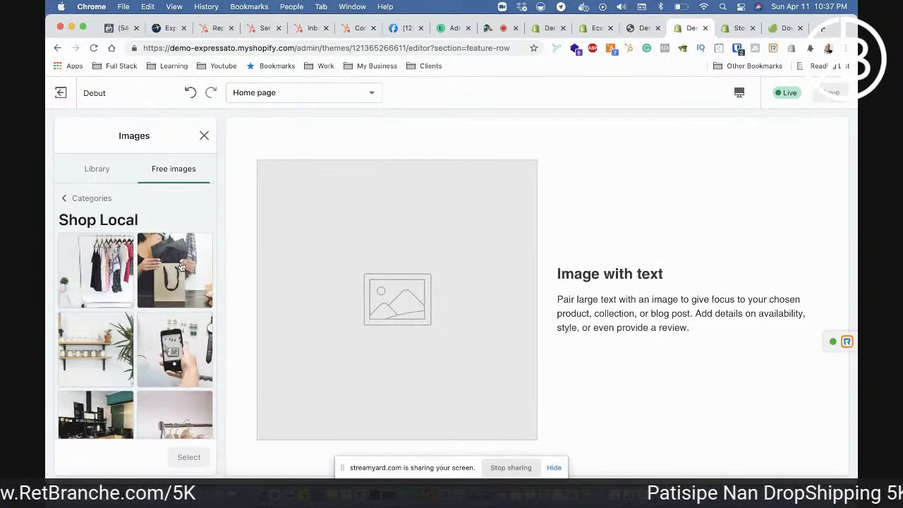
click(182, 265)
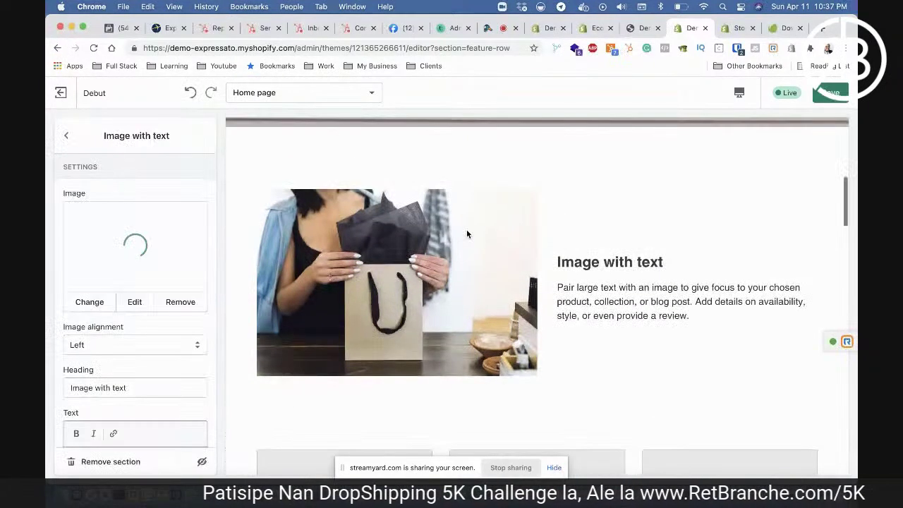
click(833, 94)
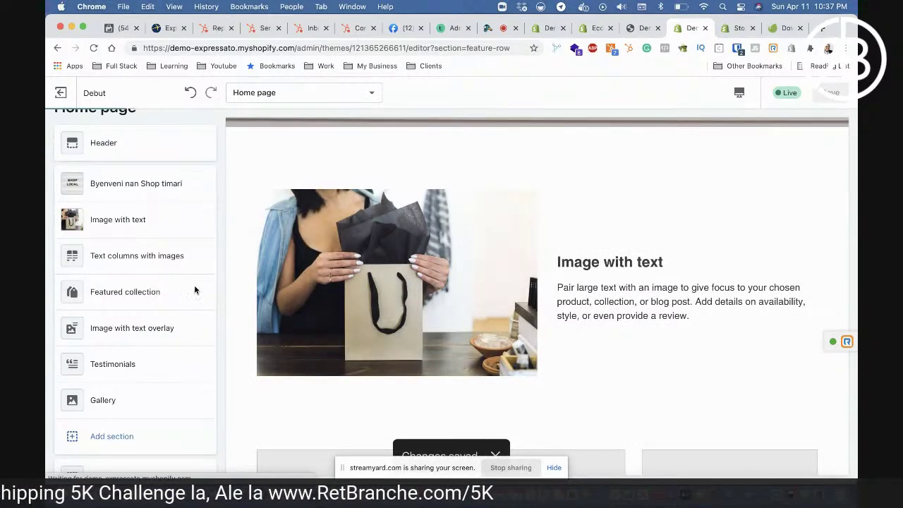
- Change the Image with text section's heading to "Women shoping", save, and return to the section list
click(120, 223)
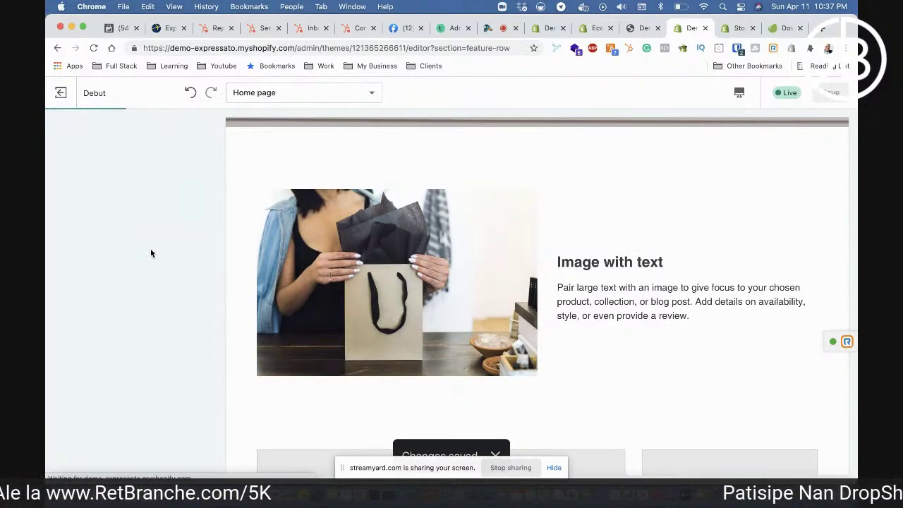
scroll(99, 320, down, 2)
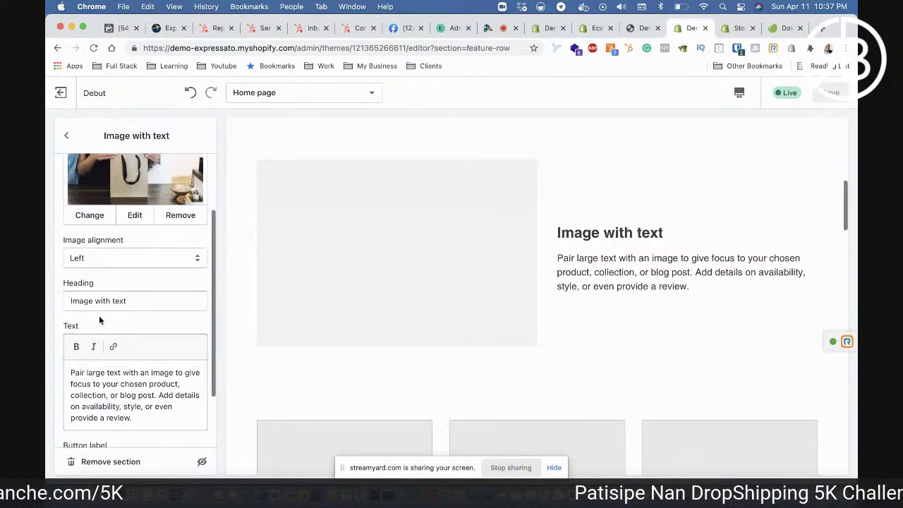
triple_click(114, 300)
text(Wome)
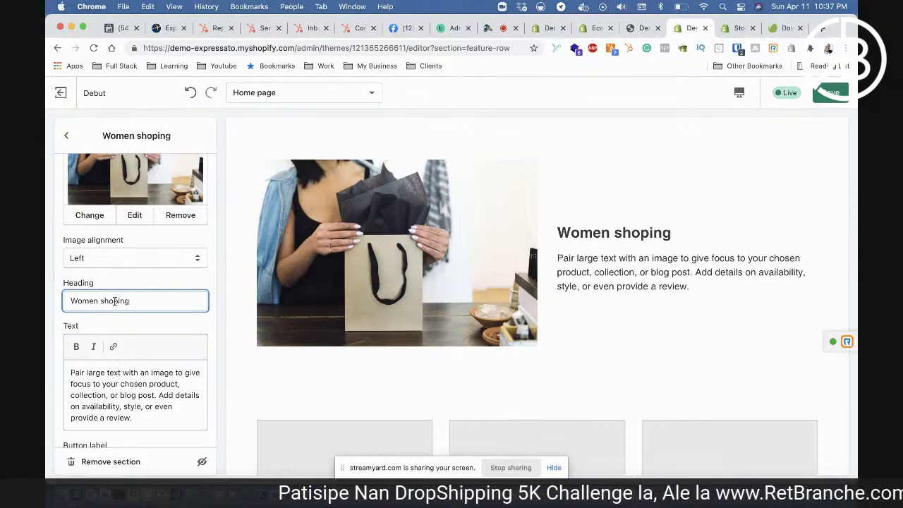
text(n shoping)
click(63, 138)
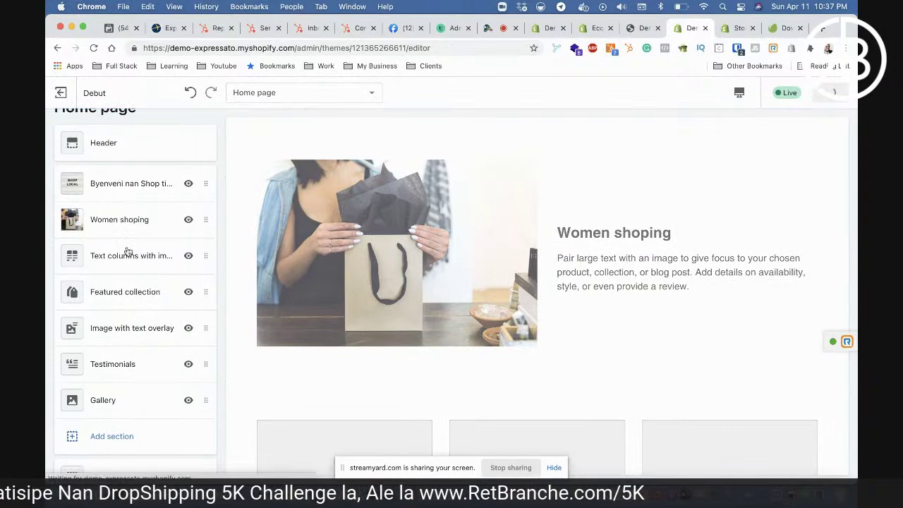
- Hide the Text columns with images section, show it again, and compare its place in the preview with the Women shoping section
scroll(386, 341, down, 5)
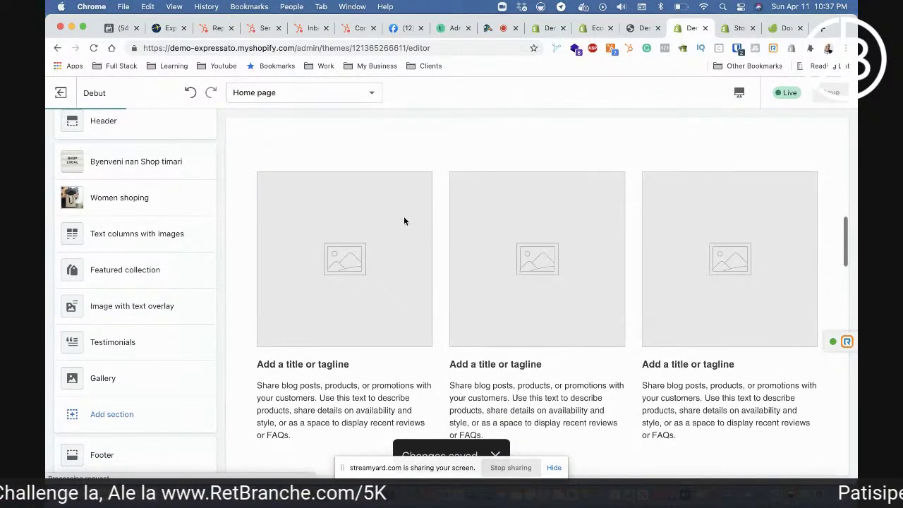
mouse_move(151, 235)
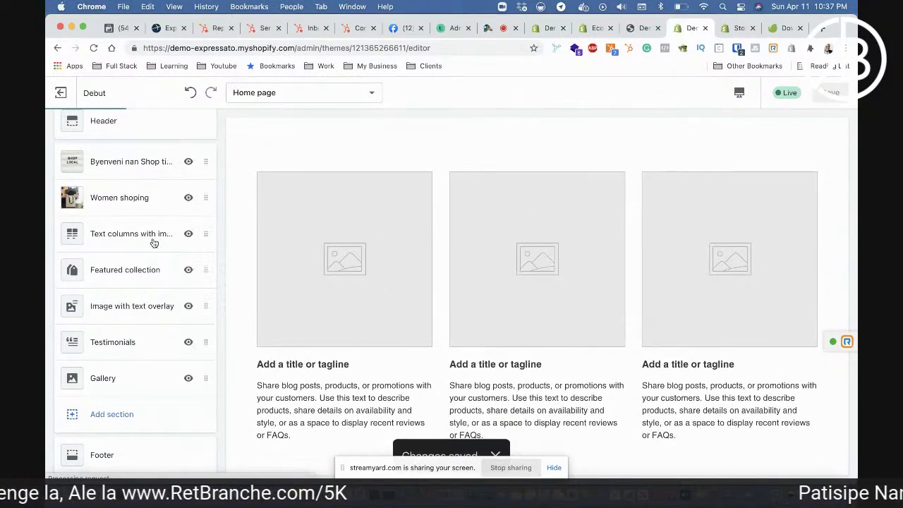
click(189, 235)
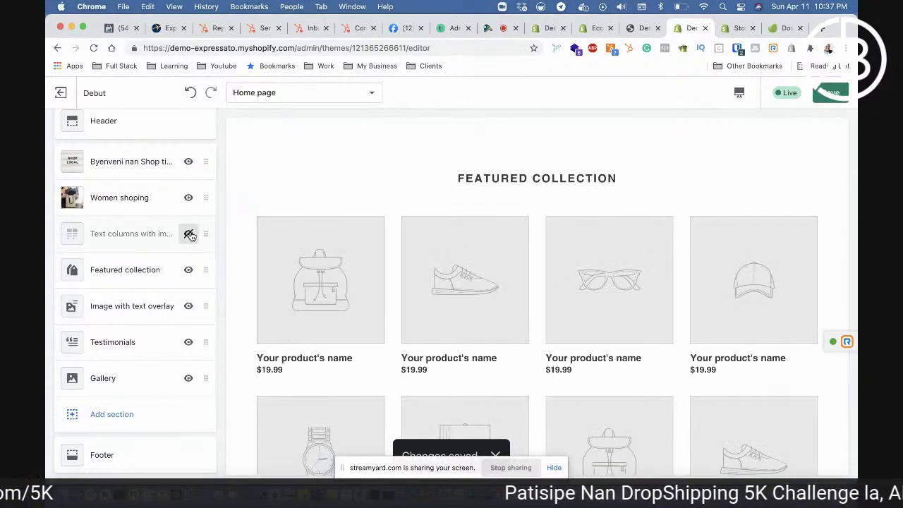
click(189, 235)
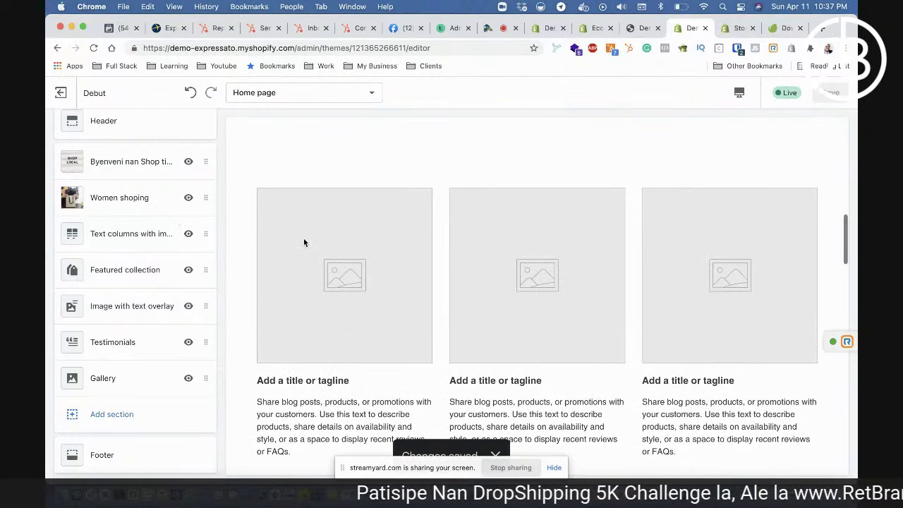
scroll(304, 238, up, 3)
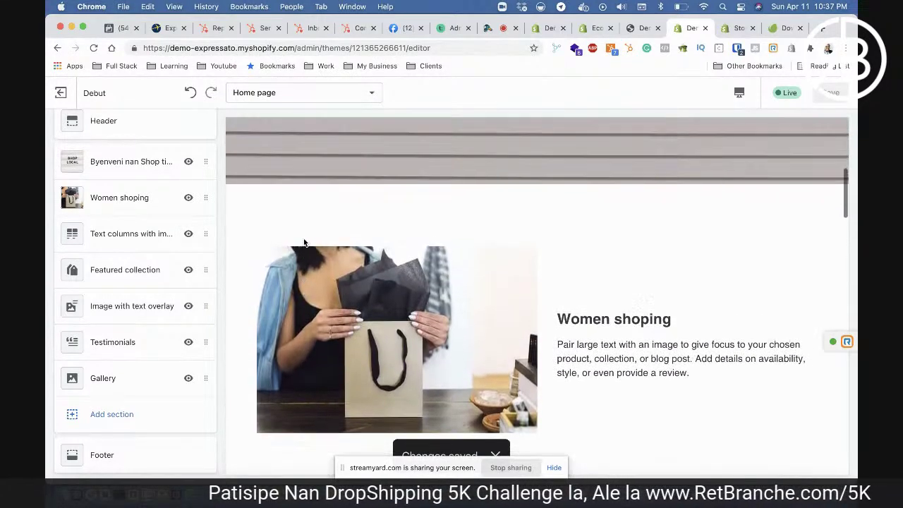
scroll(304, 242, down, 3)
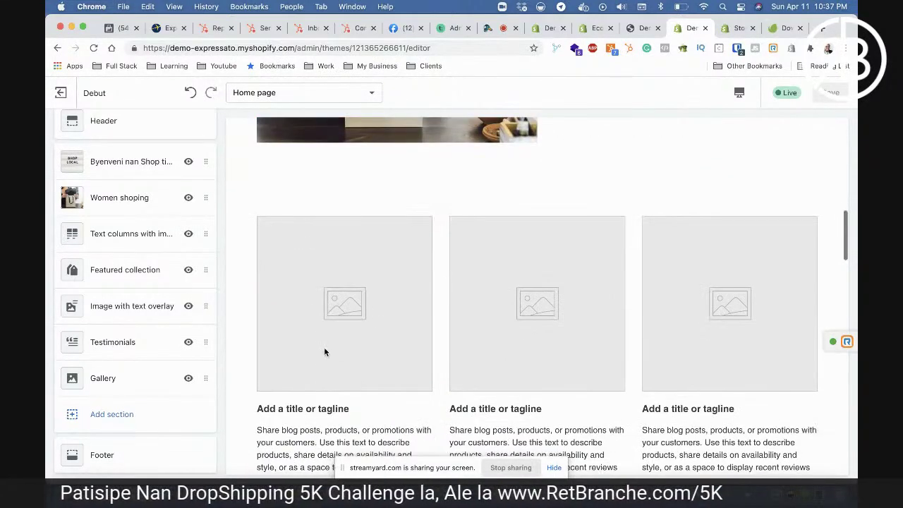
scroll(309, 272, up, 2)
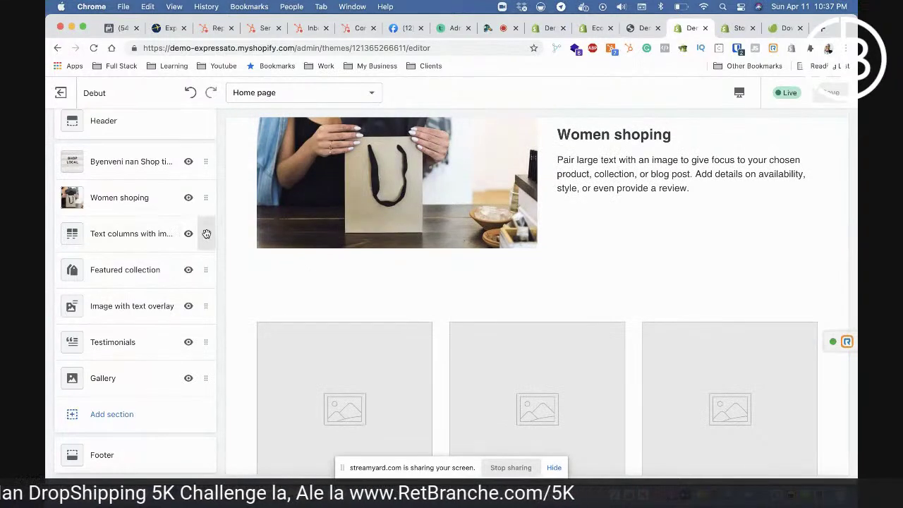
- Move the Text columns with images section above the Women shoping section and check the new order in the preview
drag(201, 194, 207, 223)
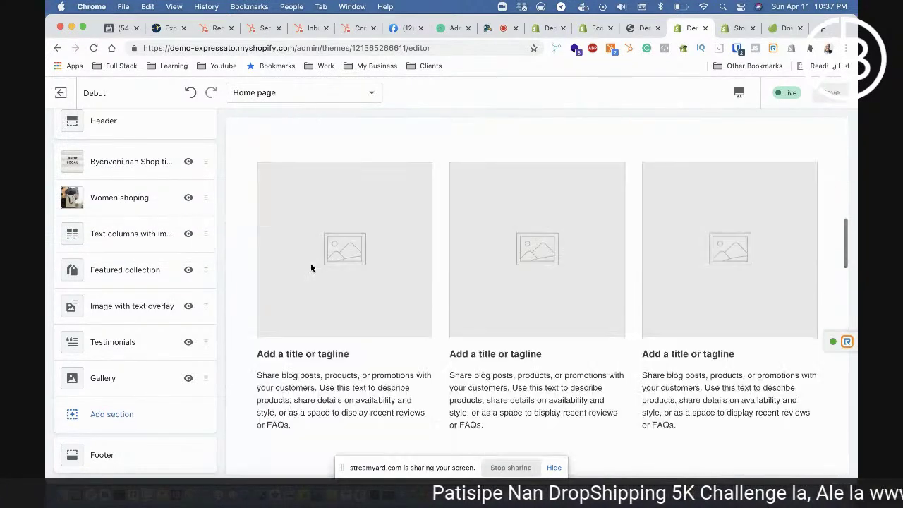
scroll(337, 311, up, 3)
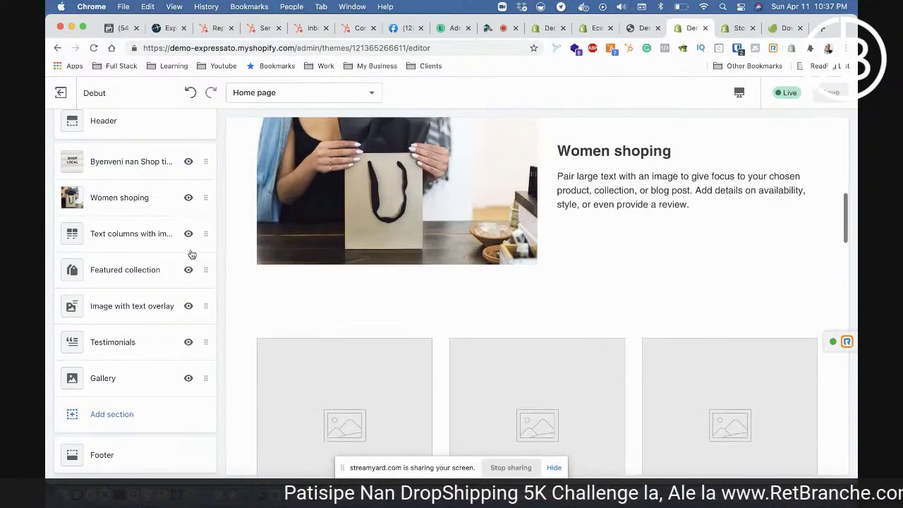
drag(201, 232, 203, 186)
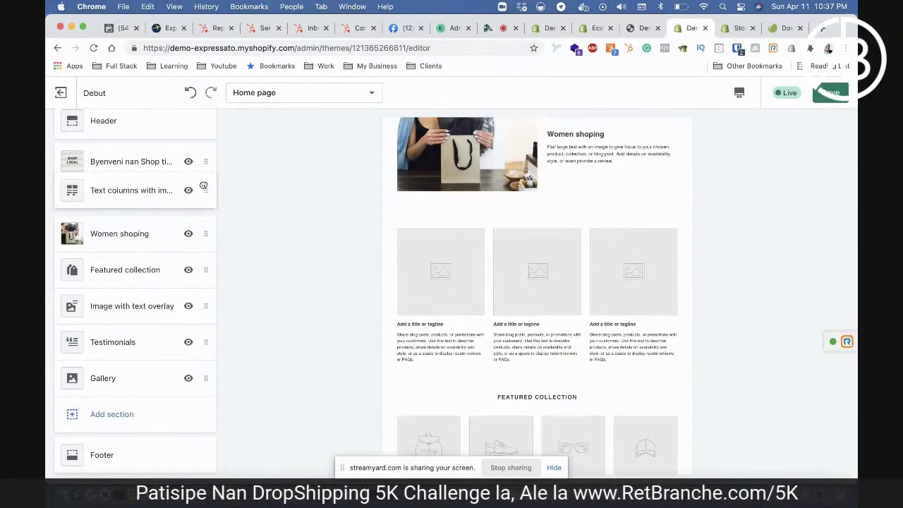
drag(412, 242, 412, 242)
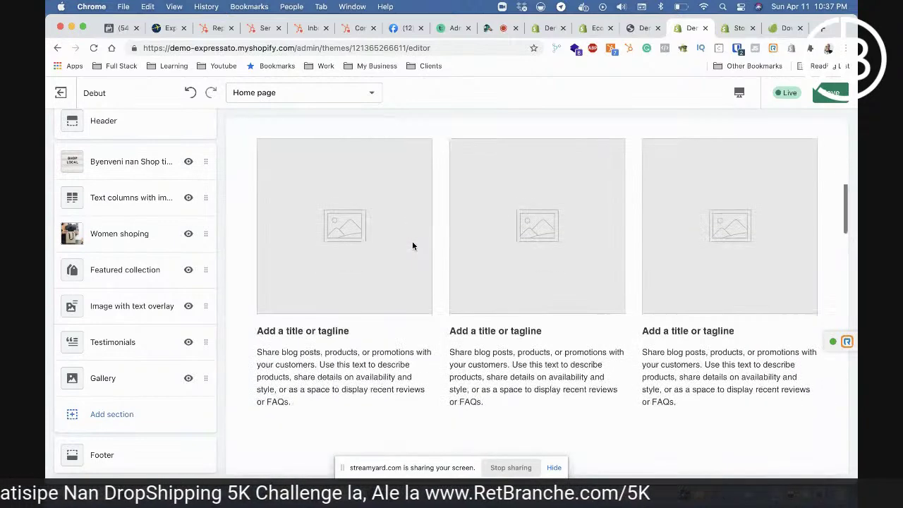
scroll(318, 259, down, 5)
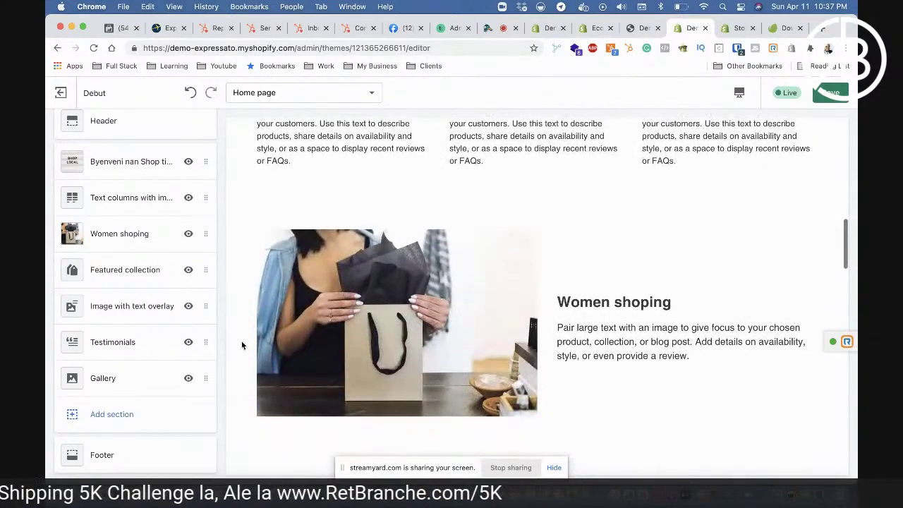
scroll(241, 302, down, 2)
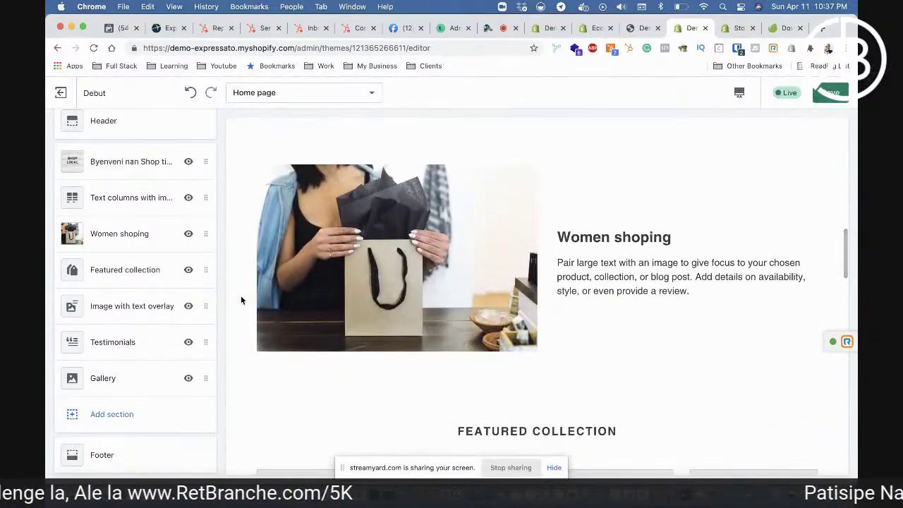
- Open the list of sections that can be added to the home page and examine its categories from Advanced layout to Text
scroll(247, 296, down, 6)
scroll(122, 309, down, 1)
scroll(122, 308, down, 3)
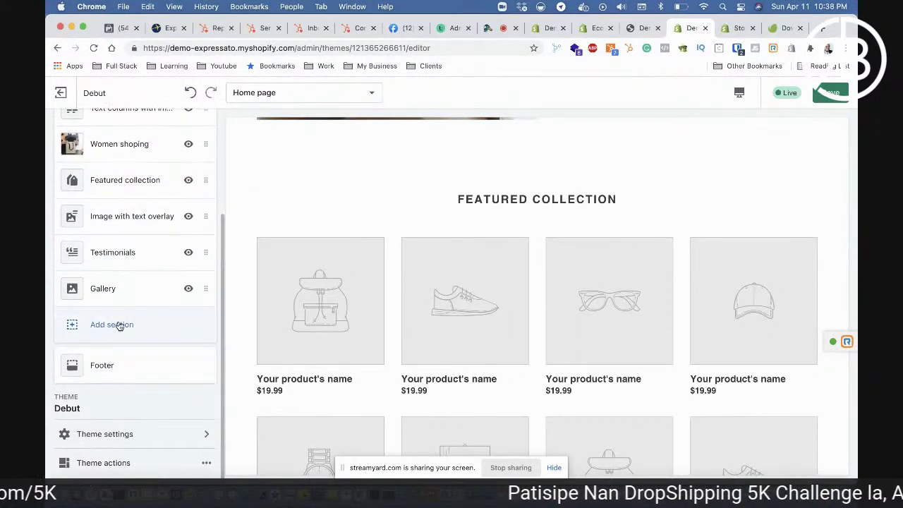
click(115, 325)
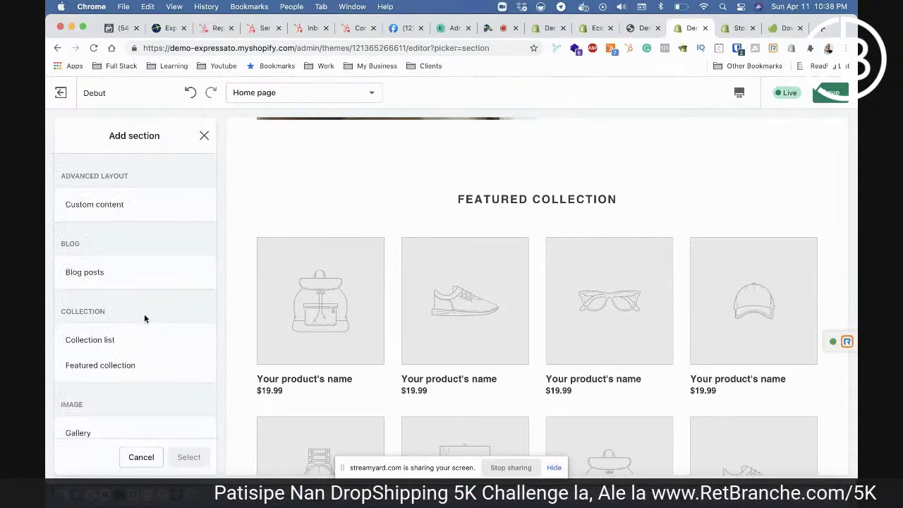
scroll(464, 309, down, 10)
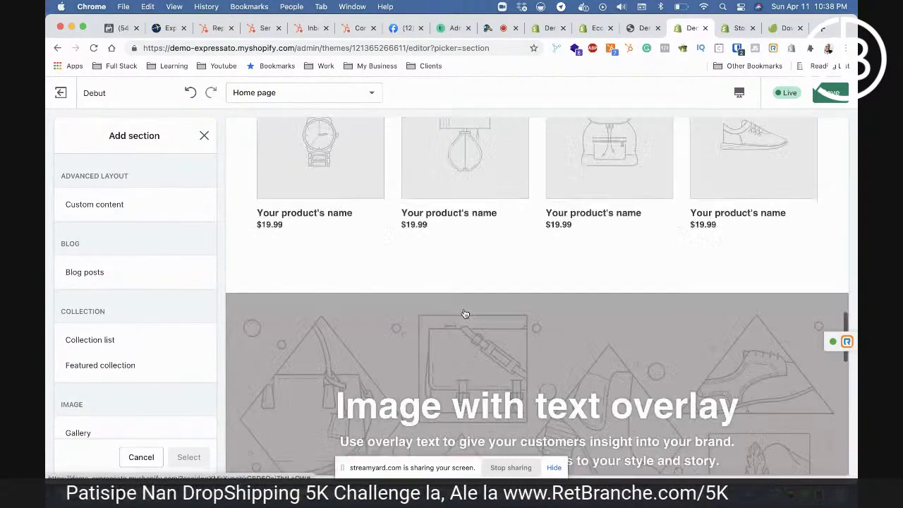
scroll(463, 309, down, 5)
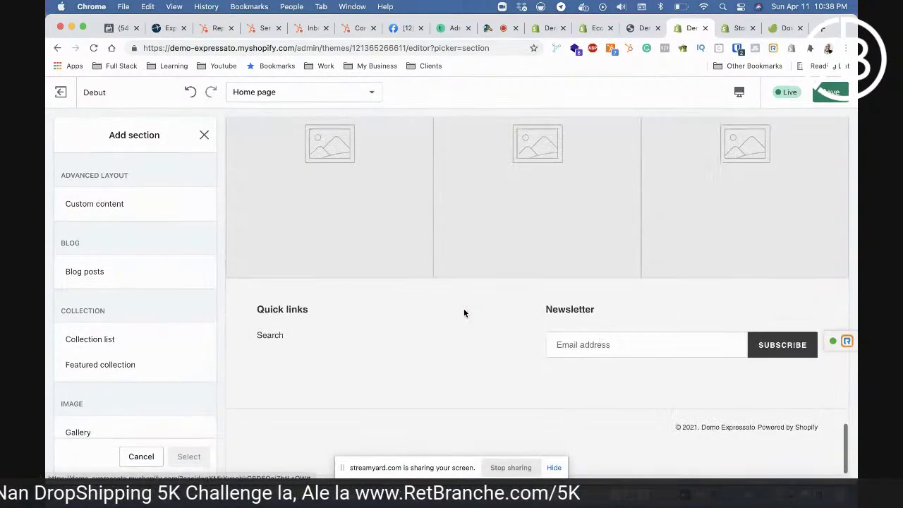
scroll(140, 344, down, 3)
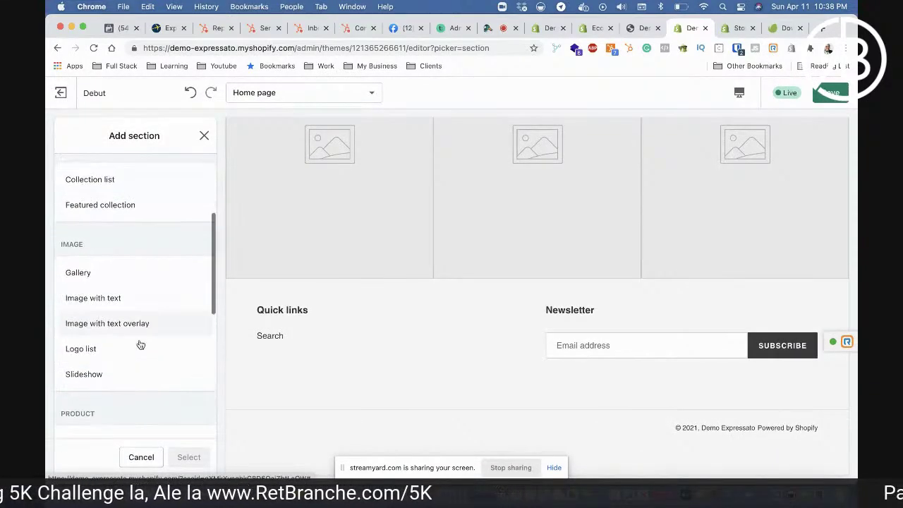
scroll(140, 344, down, 3)
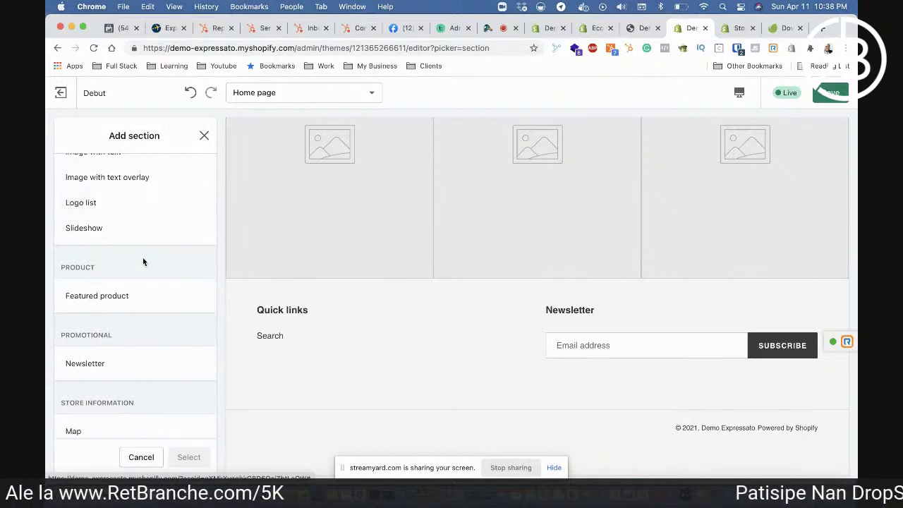
scroll(142, 262, down, 2)
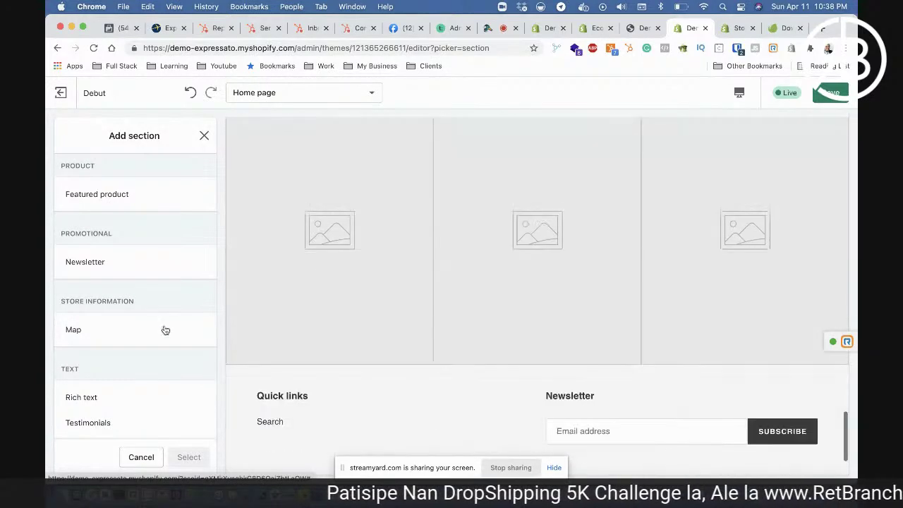
- Add a Map section to the home page, return to the section list, and save the theme
click(75, 335)
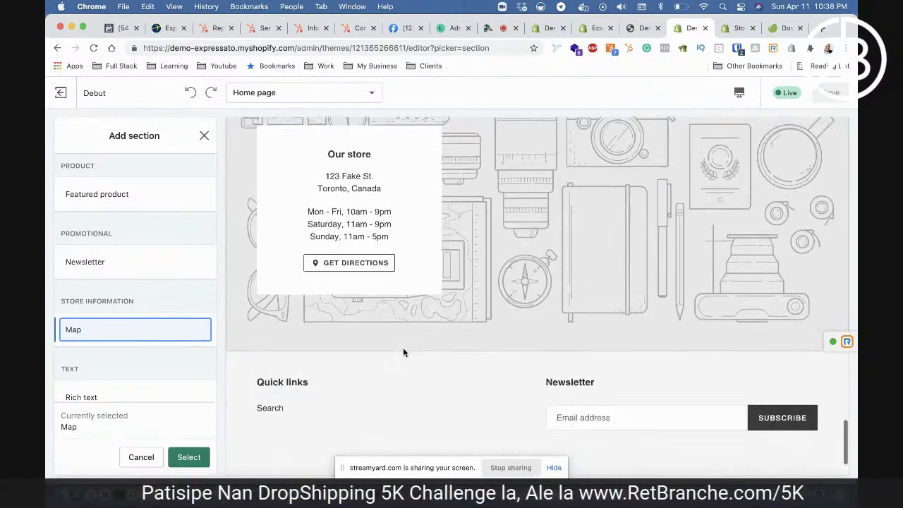
click(189, 457)
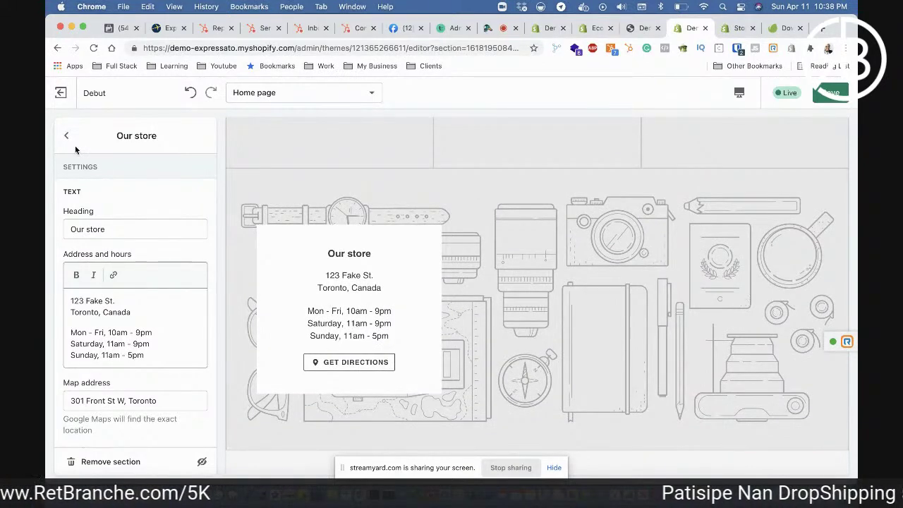
click(65, 136)
click(831, 92)
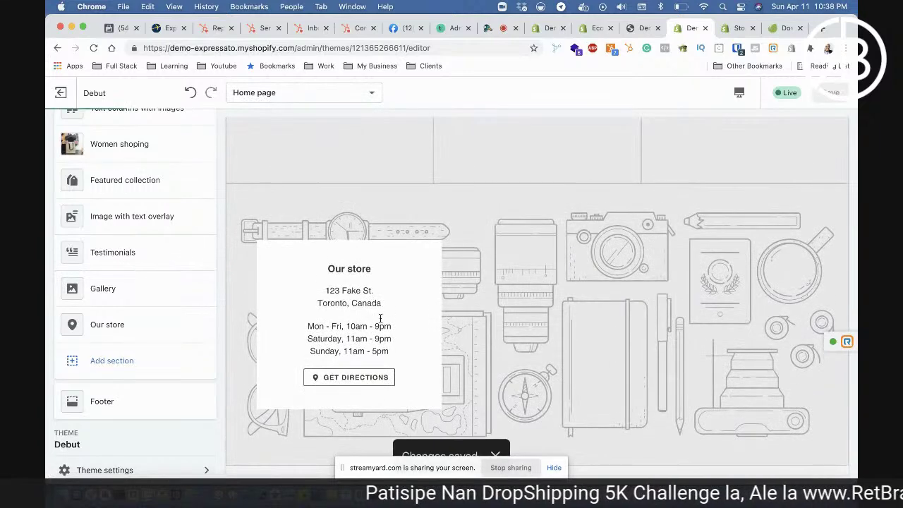
- Review the home page preview, from the new store map section and footer up to the opening banner and back to Women shoping
scroll(336, 302, up, 1)
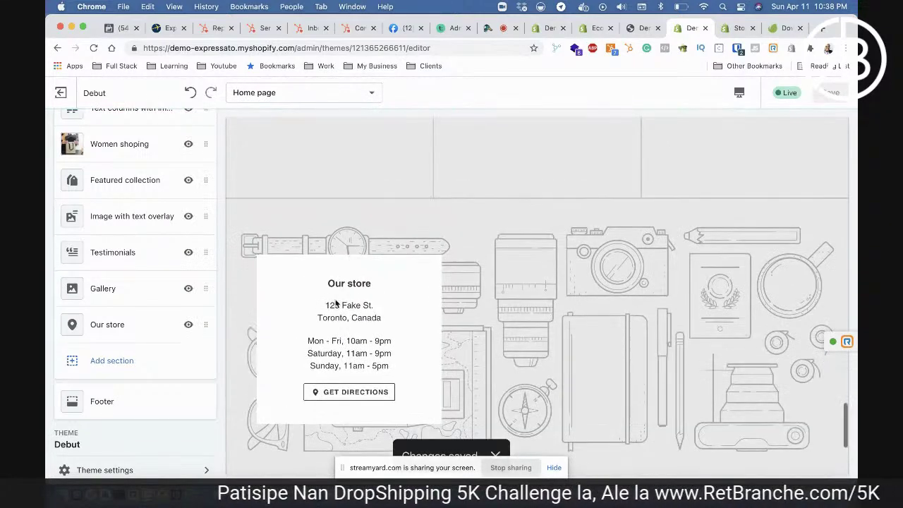
scroll(326, 332, down, 3)
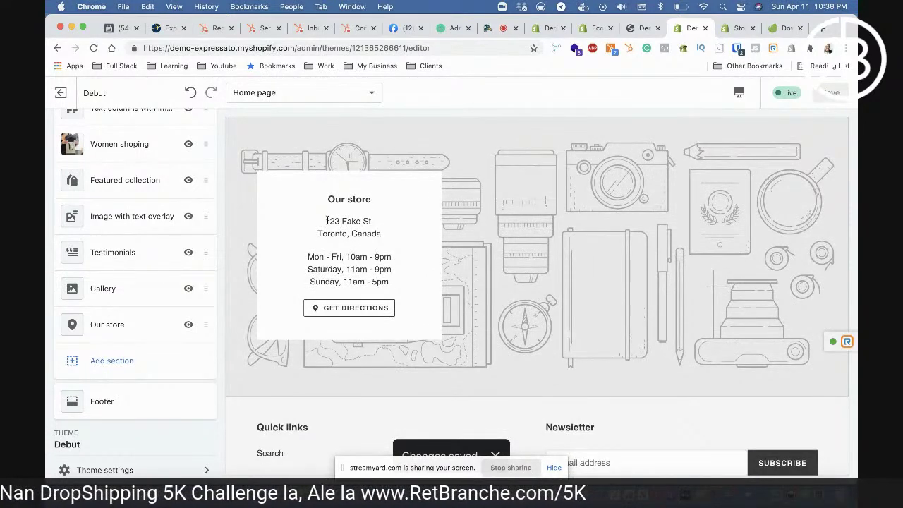
drag(327, 221, 440, 243)
click(422, 263)
scroll(494, 279, down, 4)
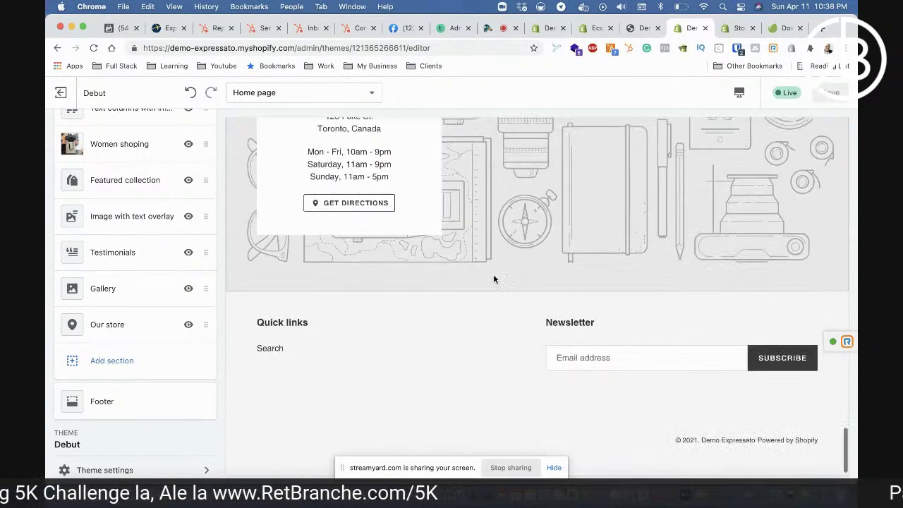
scroll(494, 279, up, 5)
scroll(372, 249, up, 10)
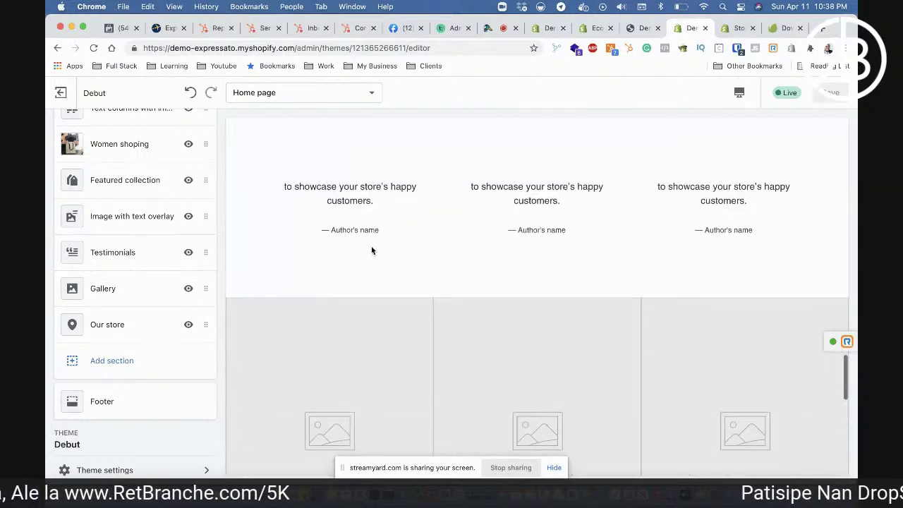
scroll(372, 249, up, 4)
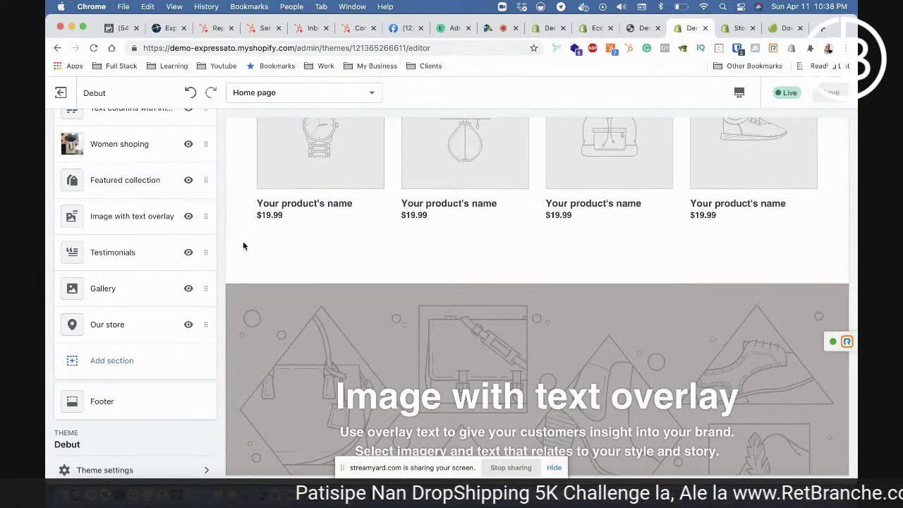
scroll(244, 246, up, 3)
scroll(243, 246, up, 5)
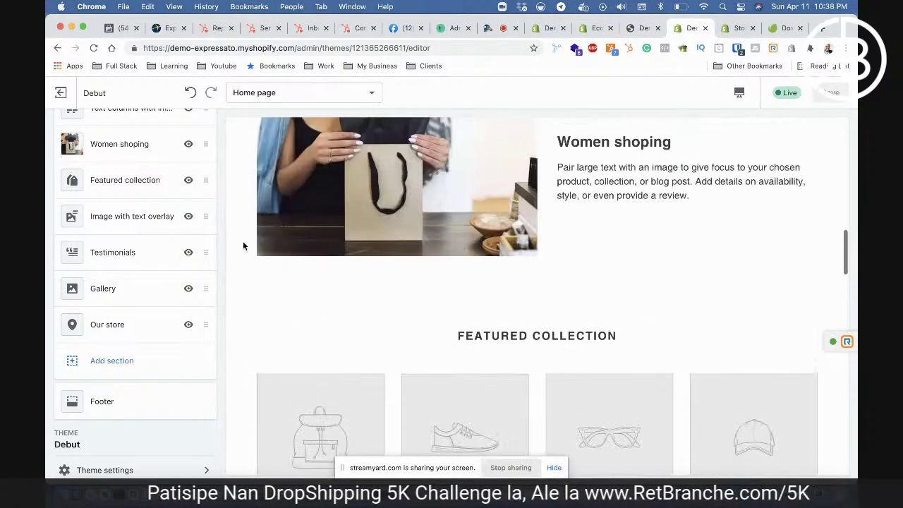
scroll(243, 246, up, 8)
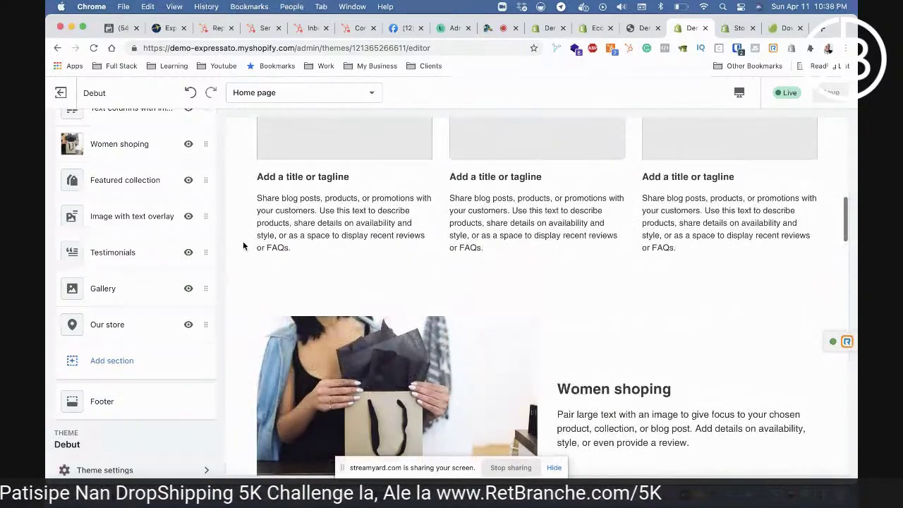
scroll(243, 246, up, 10)
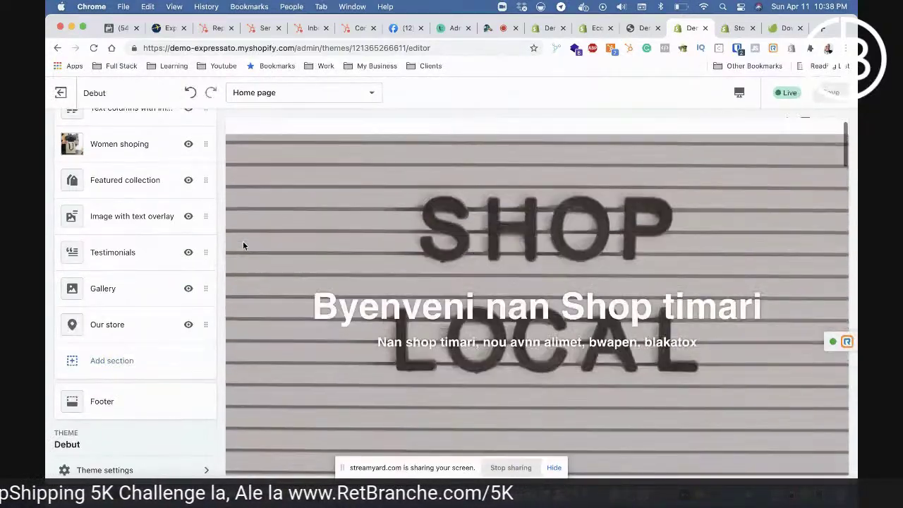
scroll(242, 245, down, 10)
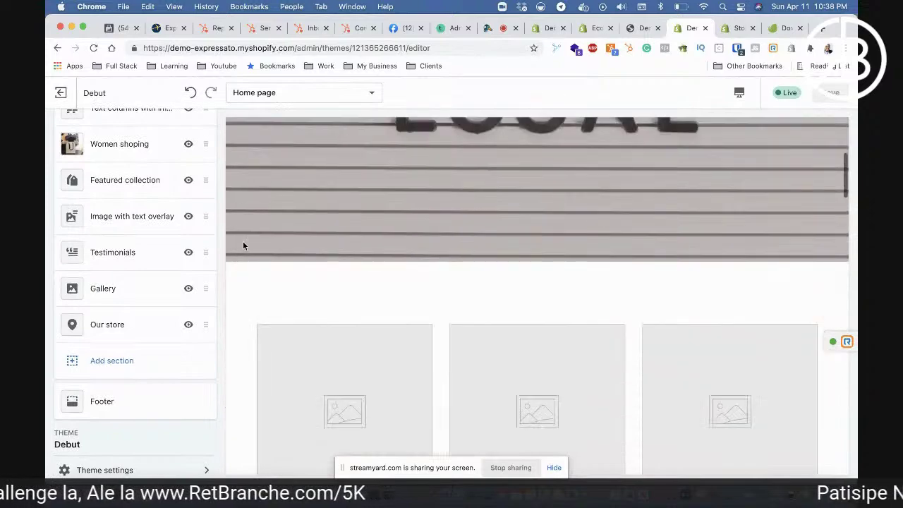
scroll(243, 246, down, 10)
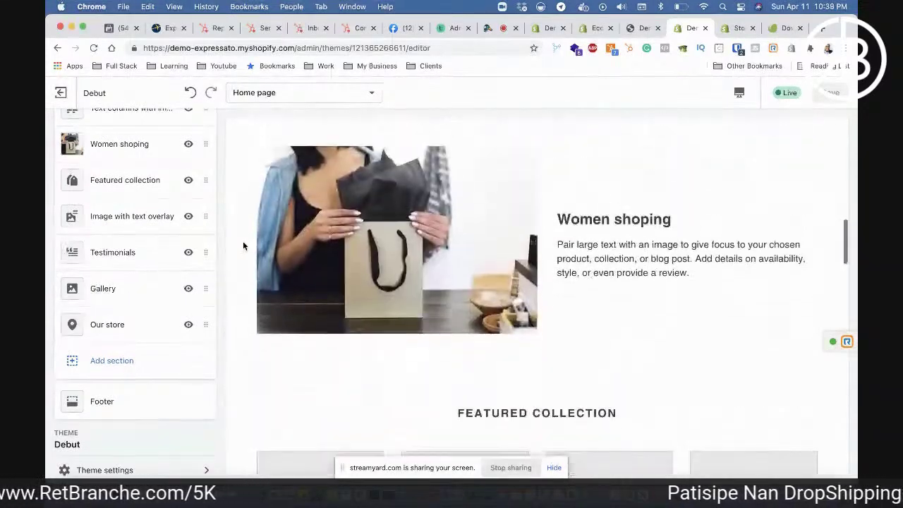
- Assign the Home page collection to the home page's Featured collection section and save the theme
scroll(243, 246, down, 1)
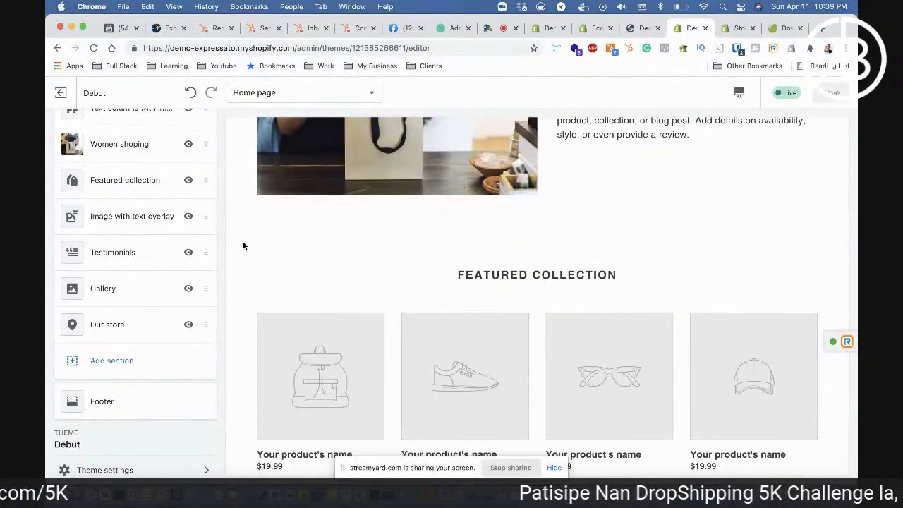
scroll(243, 246, down, 3)
scroll(243, 245, up, 4)
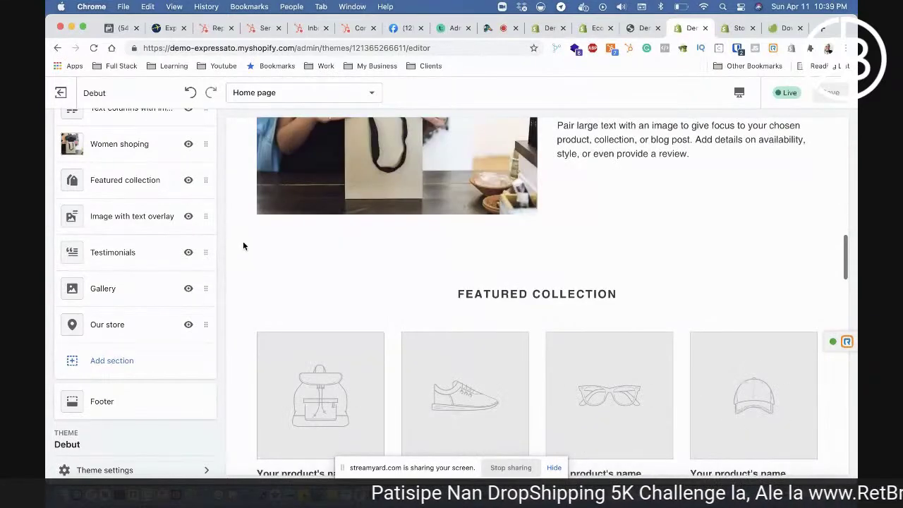
scroll(243, 245, down, 7)
scroll(117, 312, up, 4)
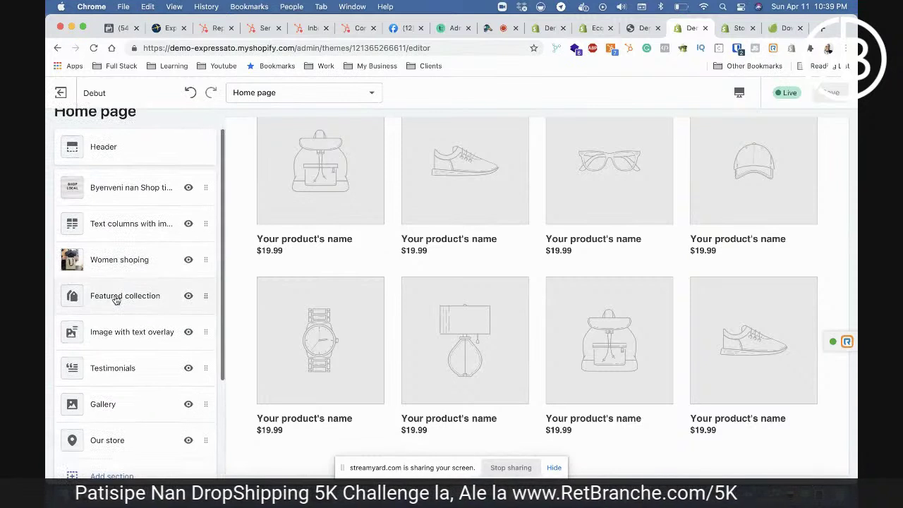
click(96, 295)
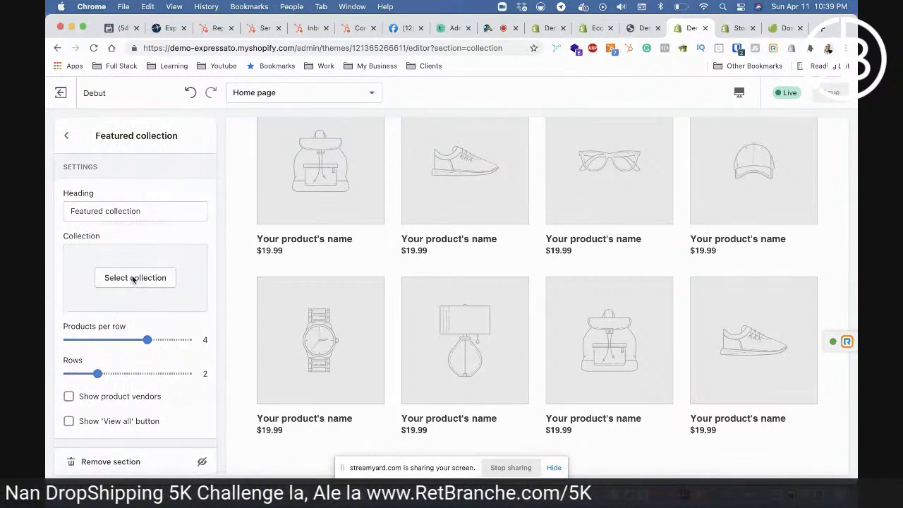
click(133, 278)
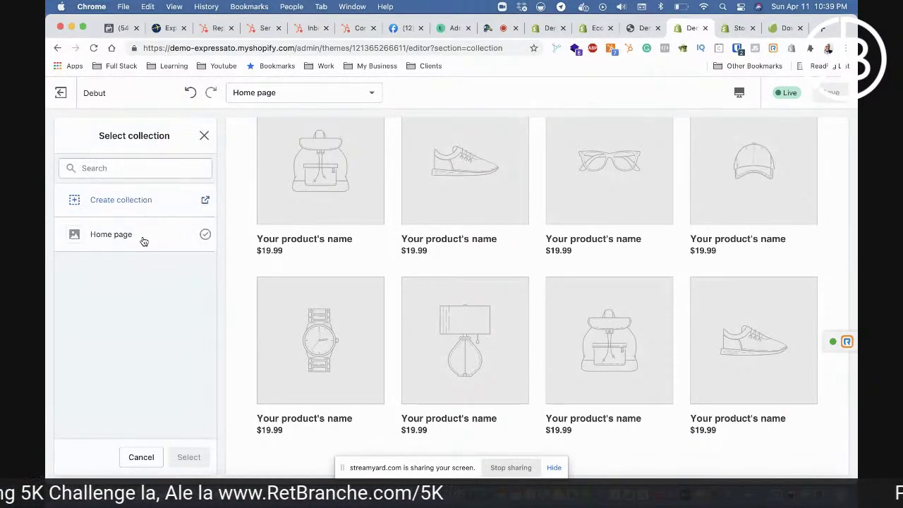
click(143, 241)
click(187, 457)
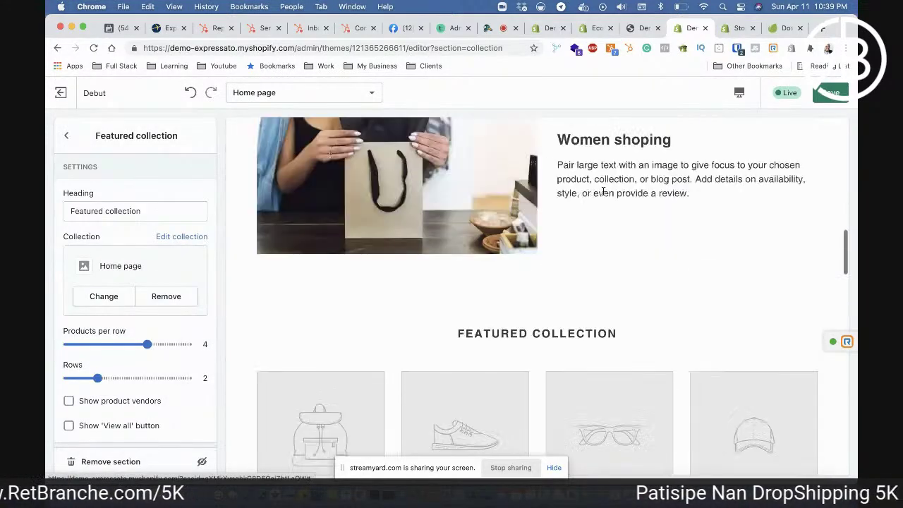
click(816, 94)
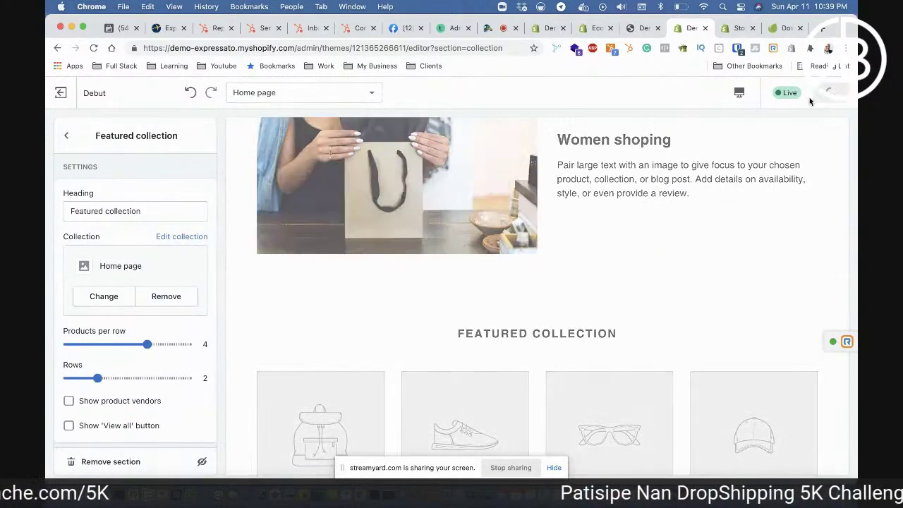
- Leave the Featured collection section, open the theme settings and look over the home page preview
click(72, 136)
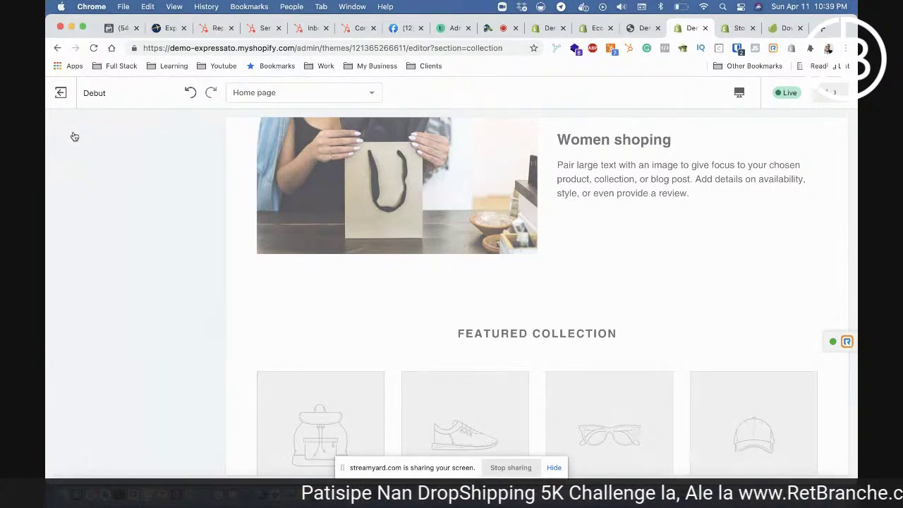
scroll(177, 323, down, 5)
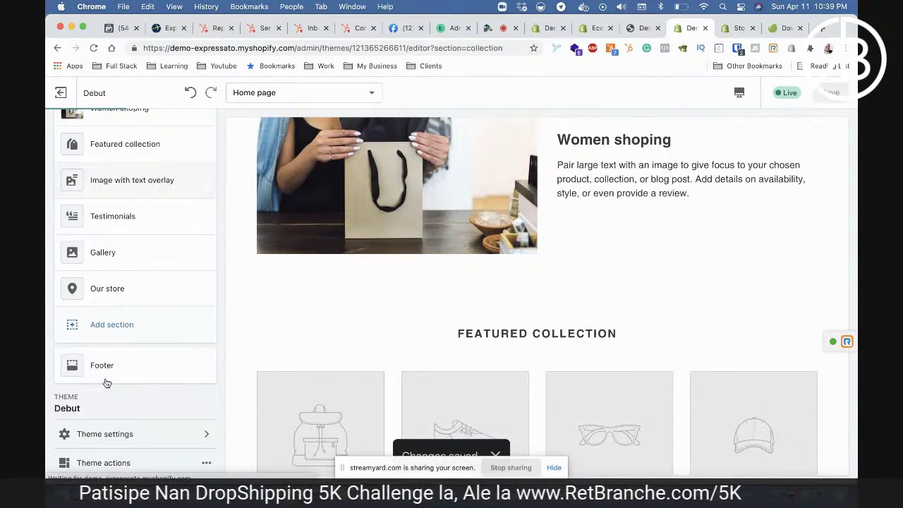
click(117, 434)
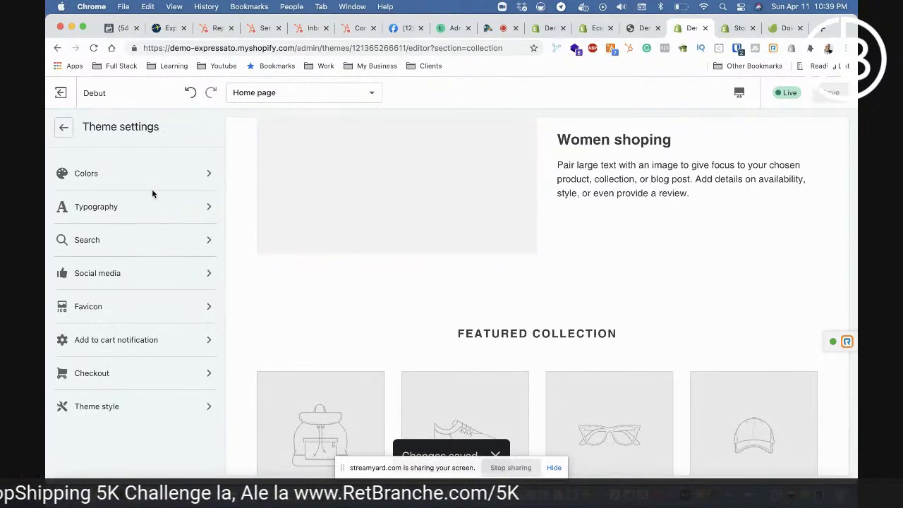
scroll(527, 301, up, 5)
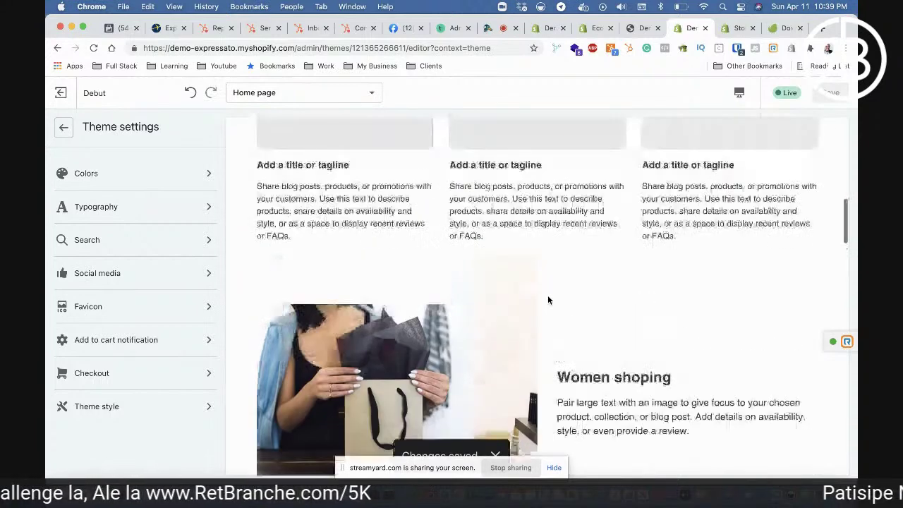
scroll(243, 246, up, 7)
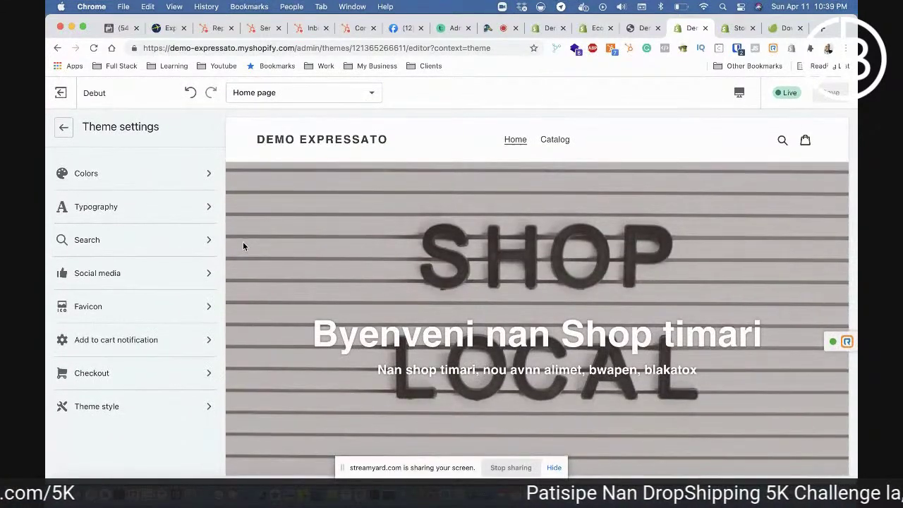
scroll(243, 242, down, 4)
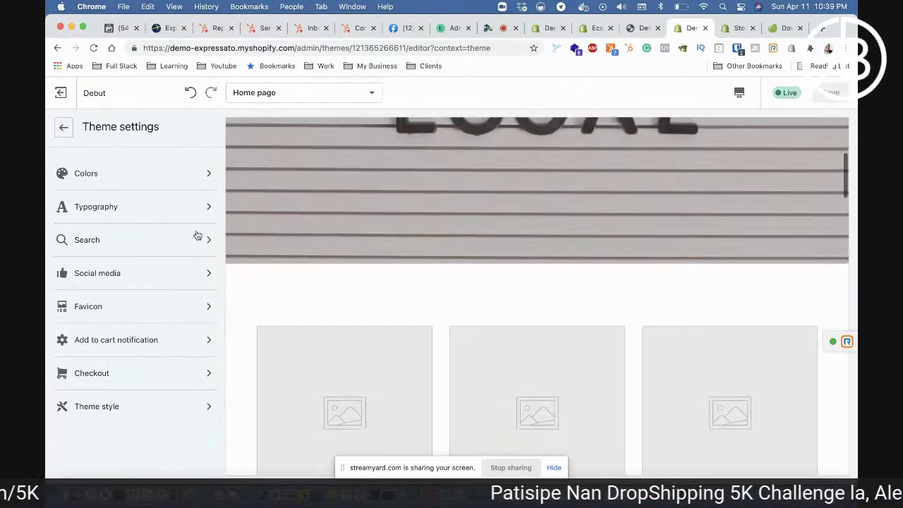
- Examine the theme's typography settings for heading and body text fonts and sizes alongside the page preview
click(141, 209)
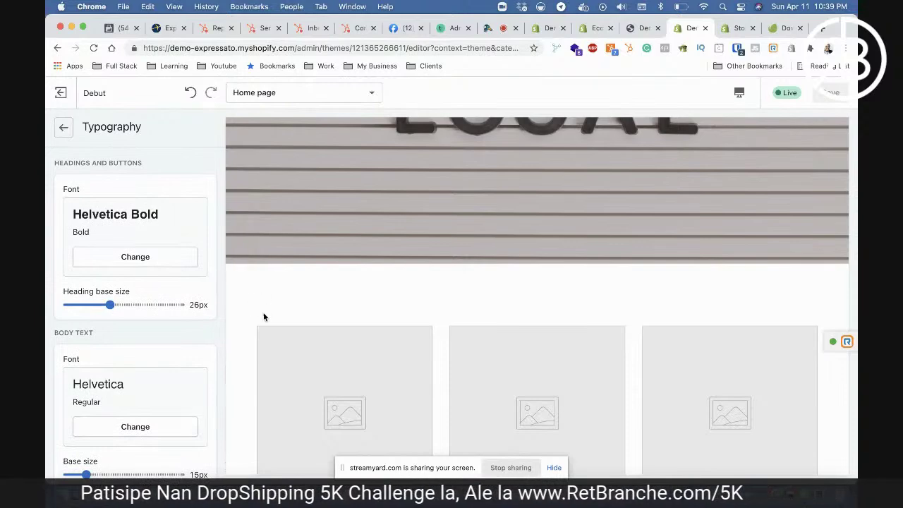
scroll(263, 311, down, 3)
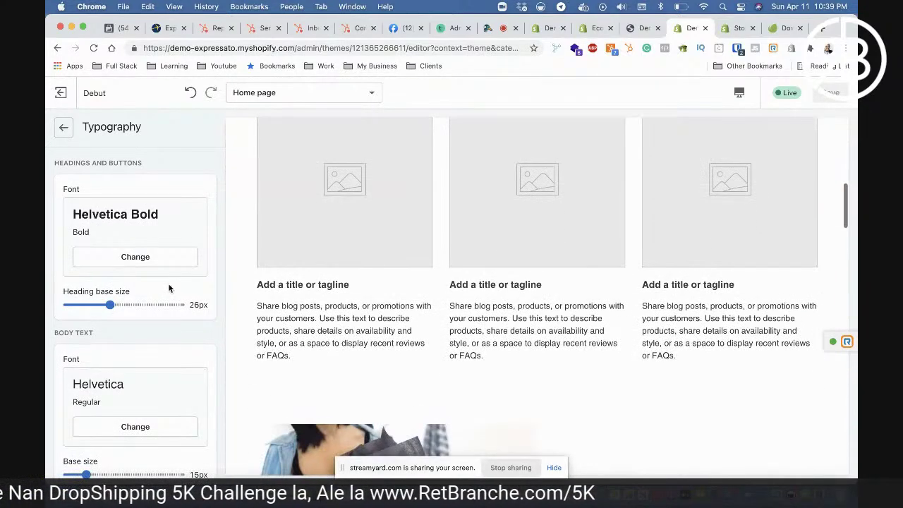
scroll(173, 288, down, 1)
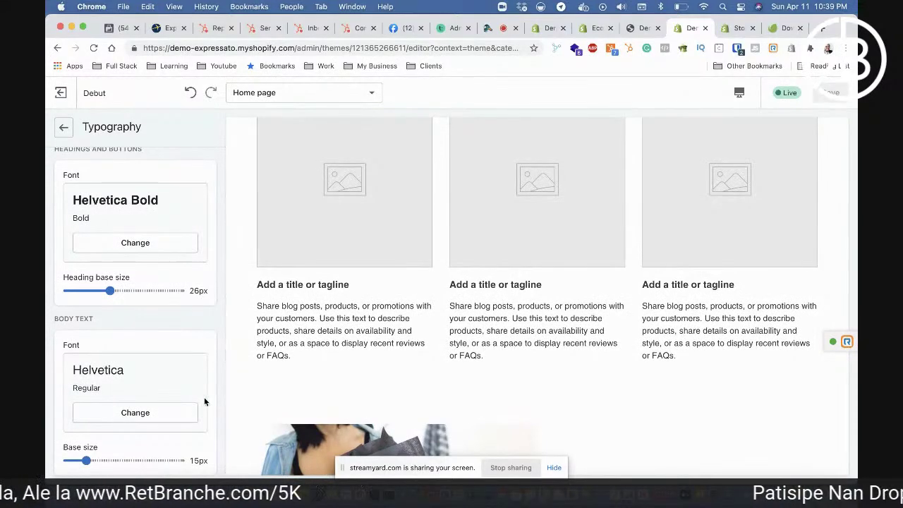
scroll(255, 319, up, 1)
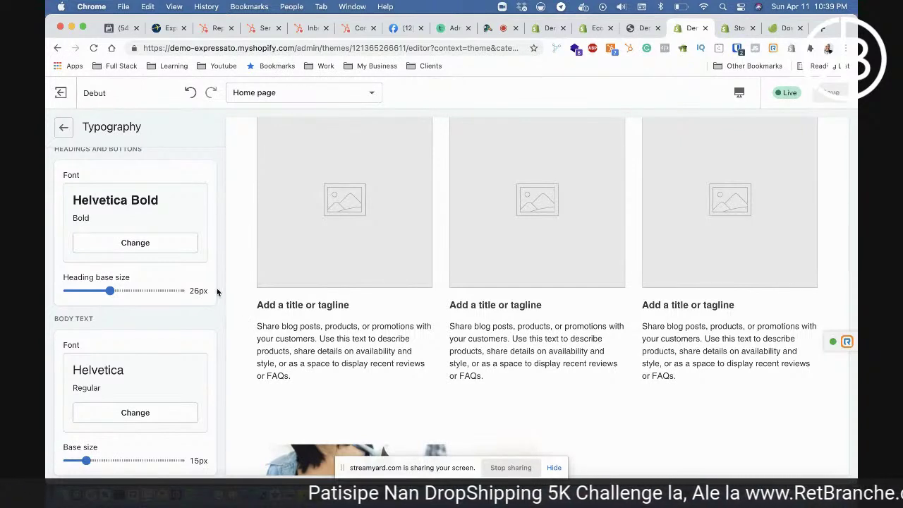
scroll(197, 253, up, 1)
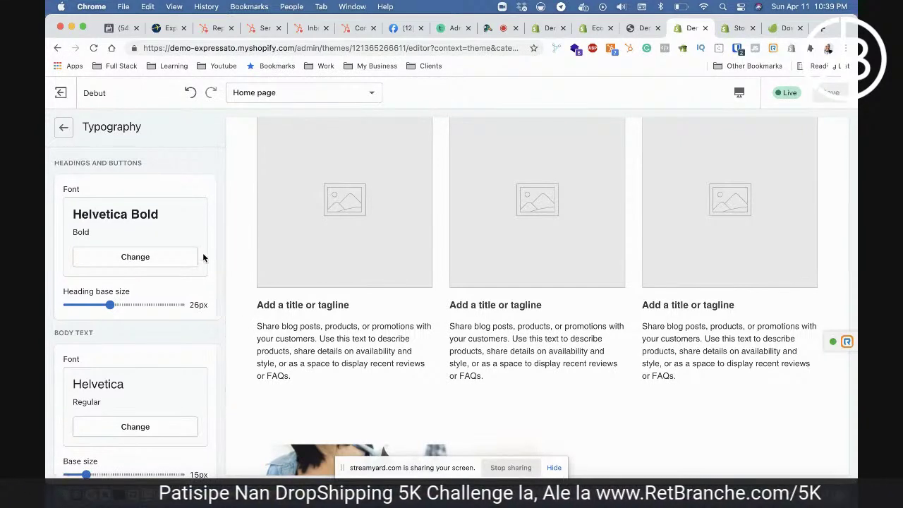
scroll(231, 279, up, 2)
scroll(231, 279, up, 5)
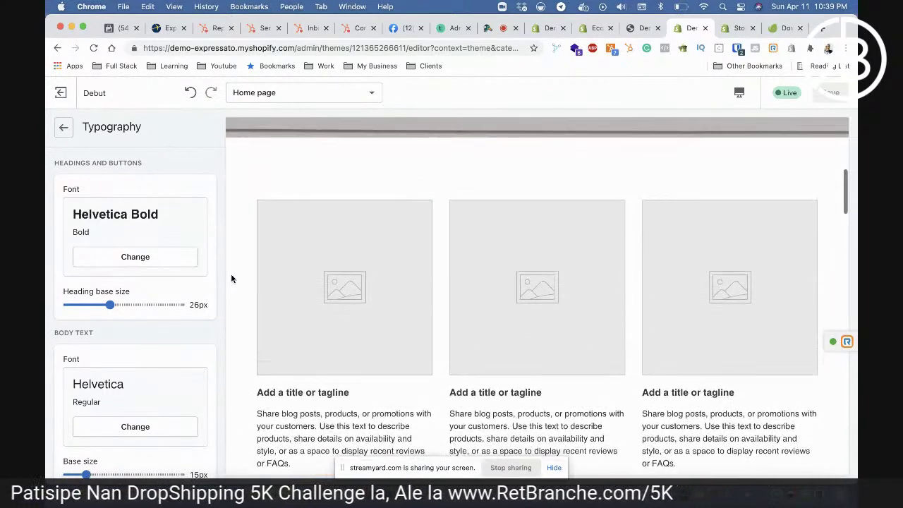
scroll(234, 208, down, 5)
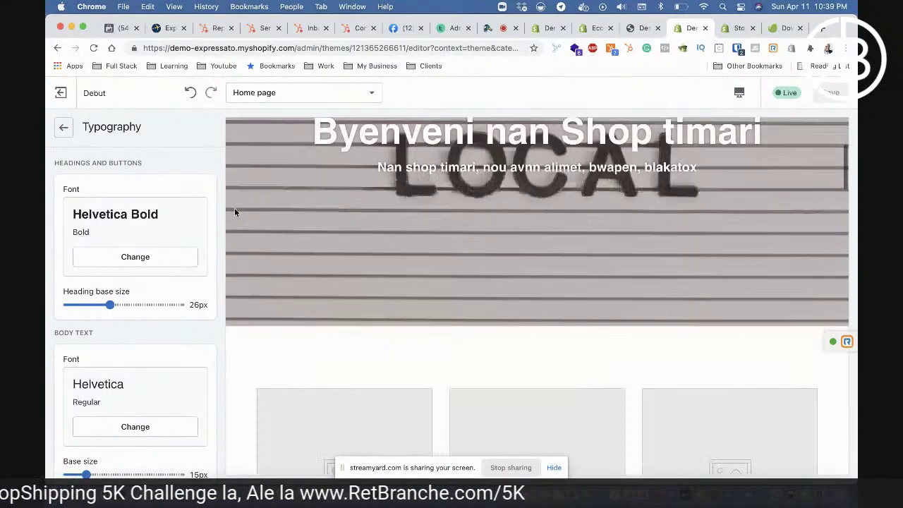
- Set the theme's primary button color to blue #3095F7 and check the buttons in the page preview
click(62, 130)
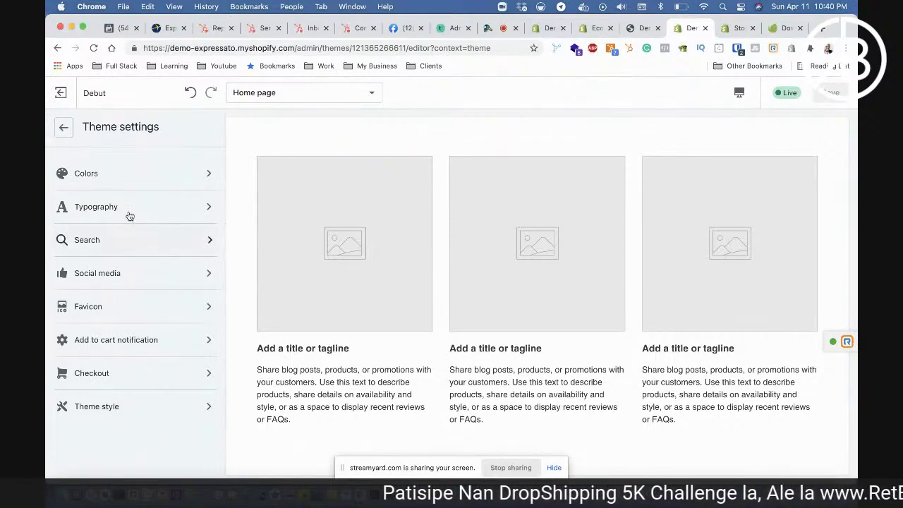
click(159, 174)
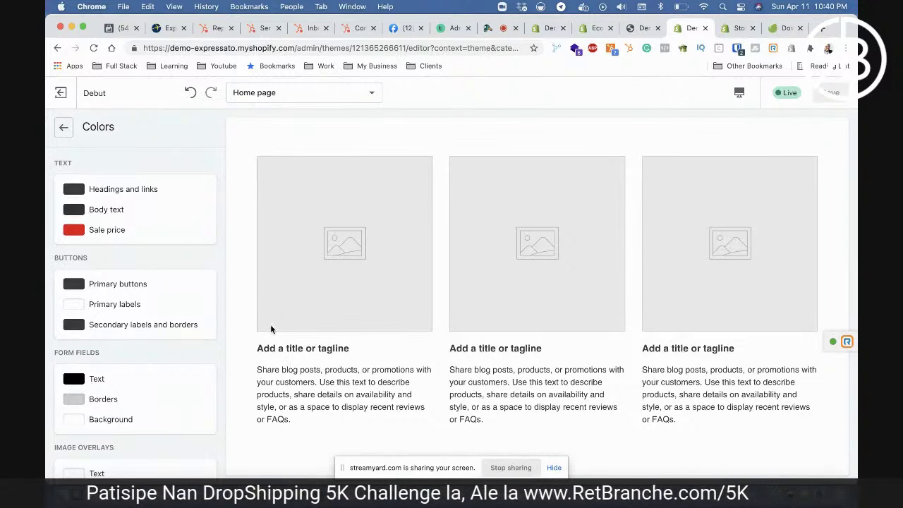
scroll(270, 329, down, 1)
scroll(149, 306, down, 1)
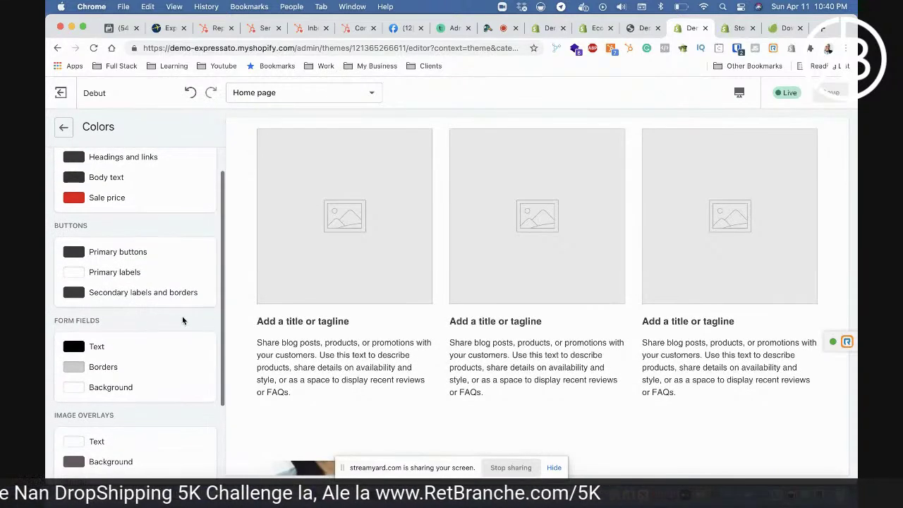
click(123, 254)
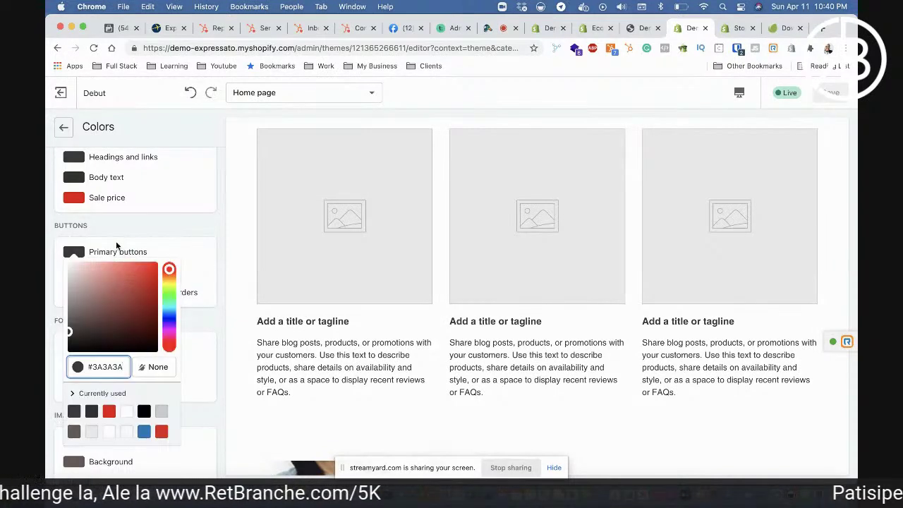
click(173, 317)
drag(134, 268, 141, 266)
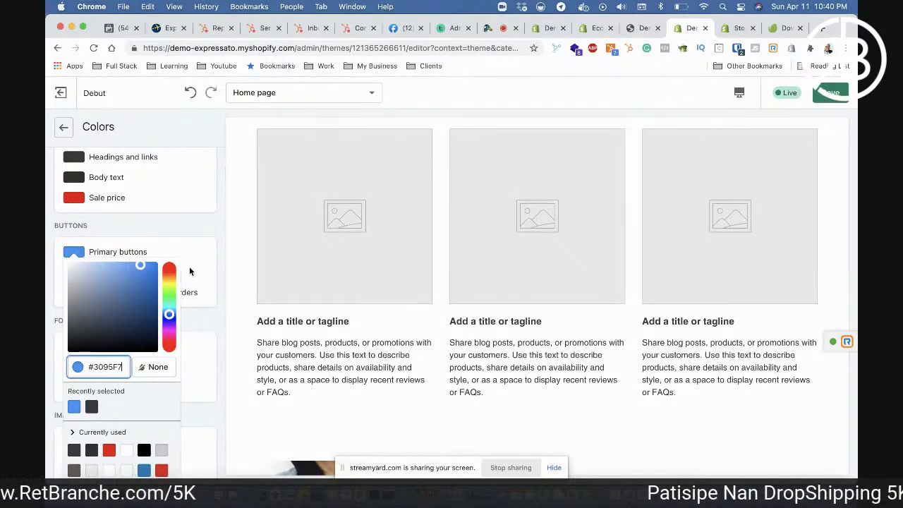
click(225, 295)
scroll(279, 343, down, 10)
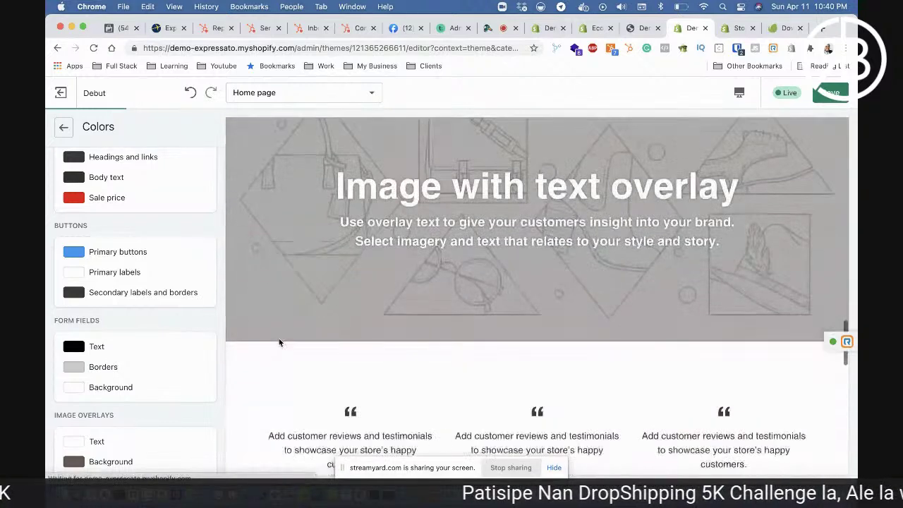
scroll(279, 342, down, 15)
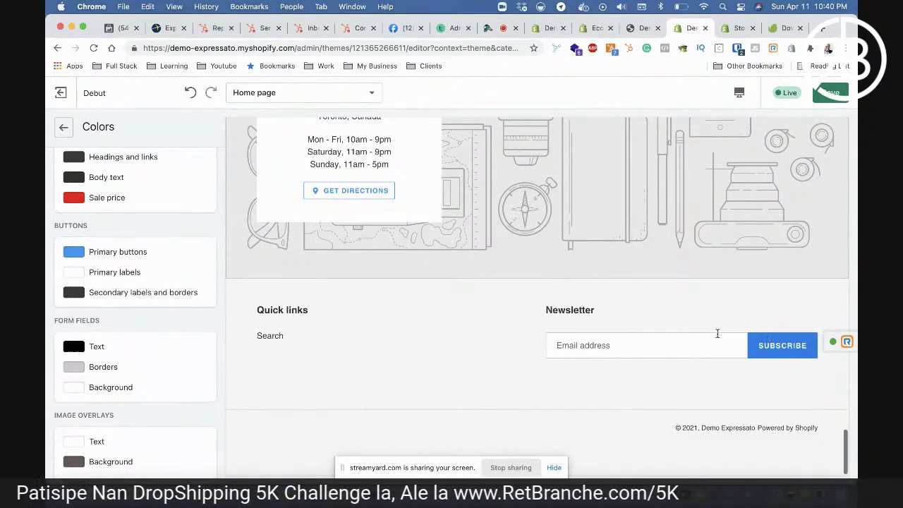
scroll(283, 285, up, 15)
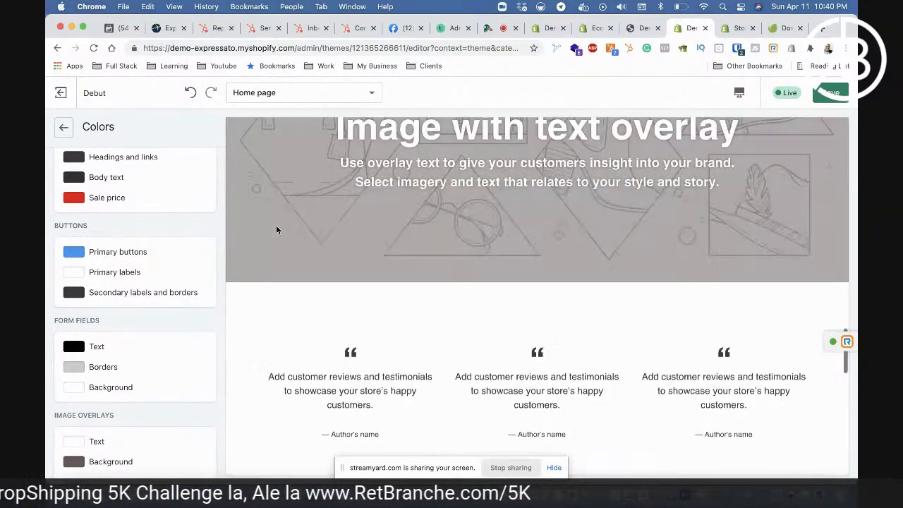
scroll(276, 229, up, 10)
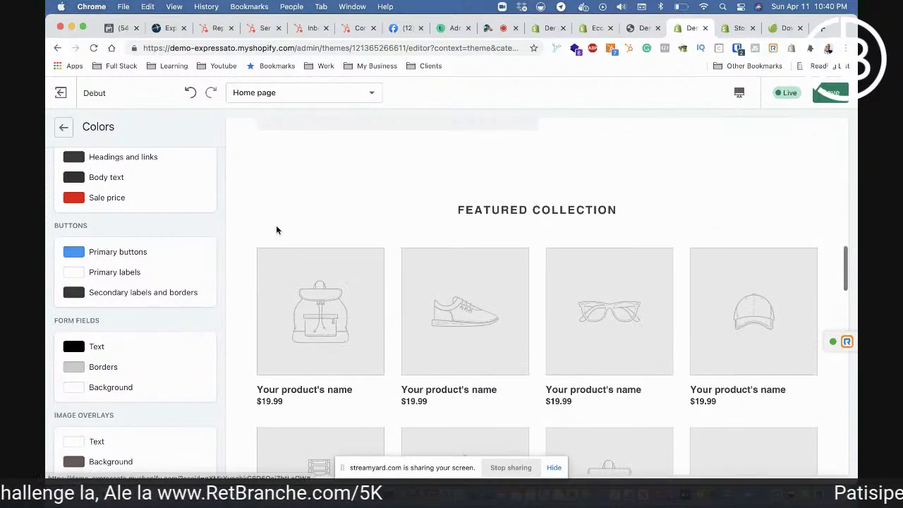
- Set the image overlay opacity to 11% in the theme's color settings
scroll(151, 303, down, 3)
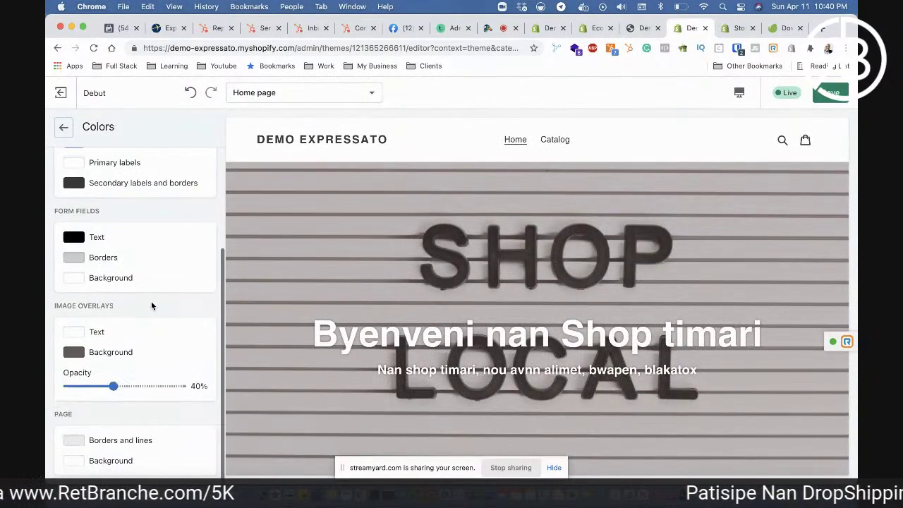
scroll(151, 302, up, 3)
scroll(151, 302, down, 3)
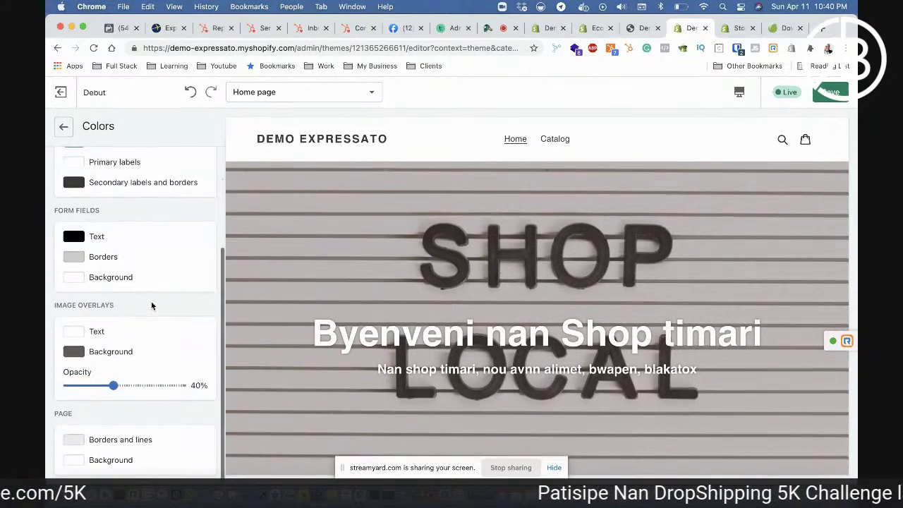
scroll(332, 330, down, 10)
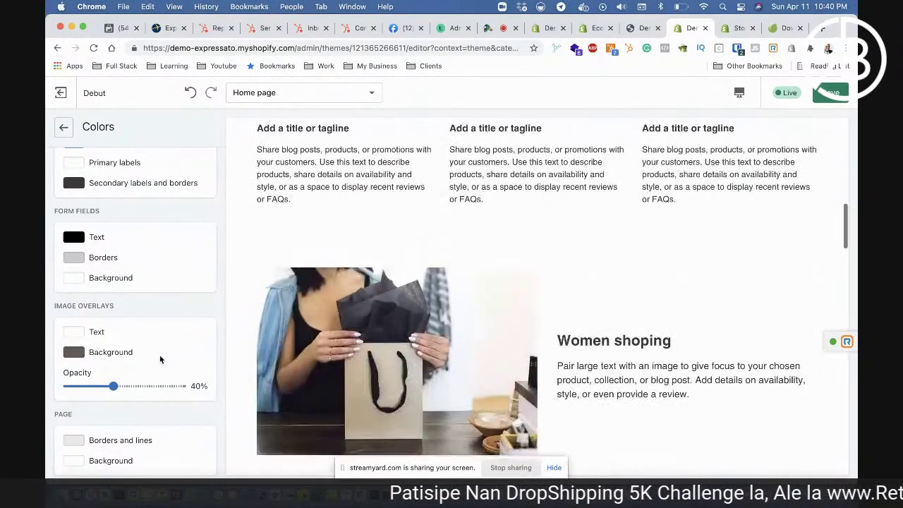
scroll(203, 299, up, 3)
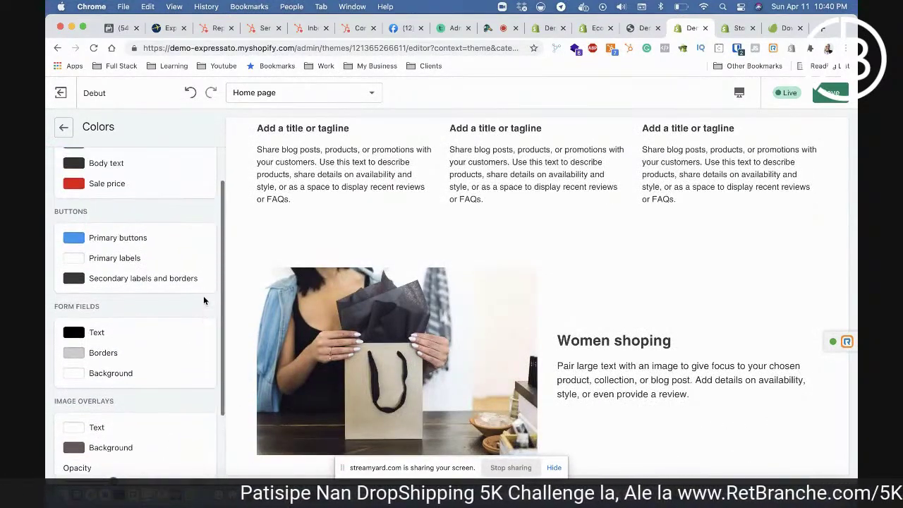
scroll(203, 299, down, 3)
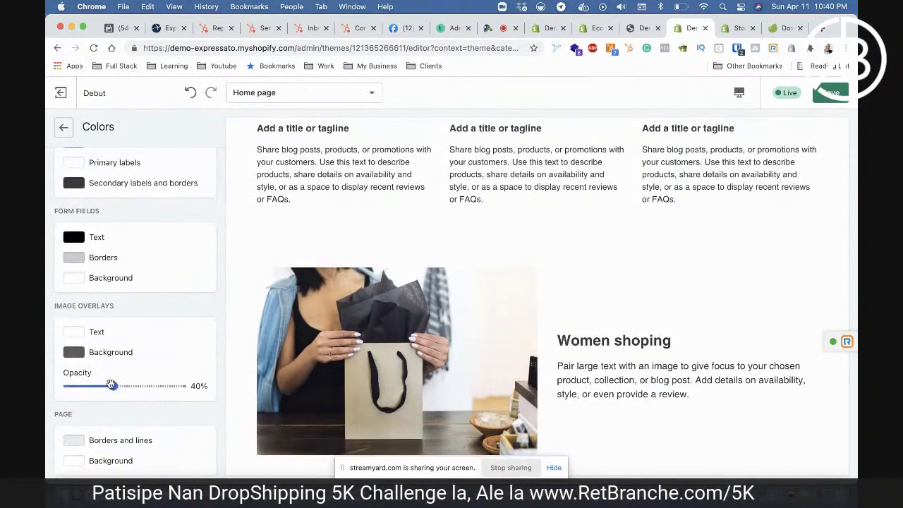
drag(112, 384, 79, 386)
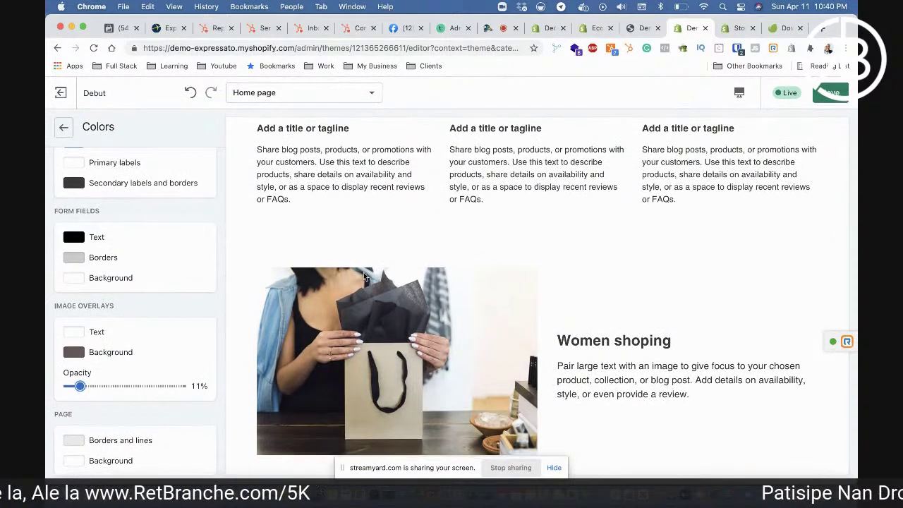
- Look over the home page preview from the hero image to the testimonials with the current color settings, and leave the color settings
scroll(364, 276, up, 3)
scroll(364, 275, up, 5)
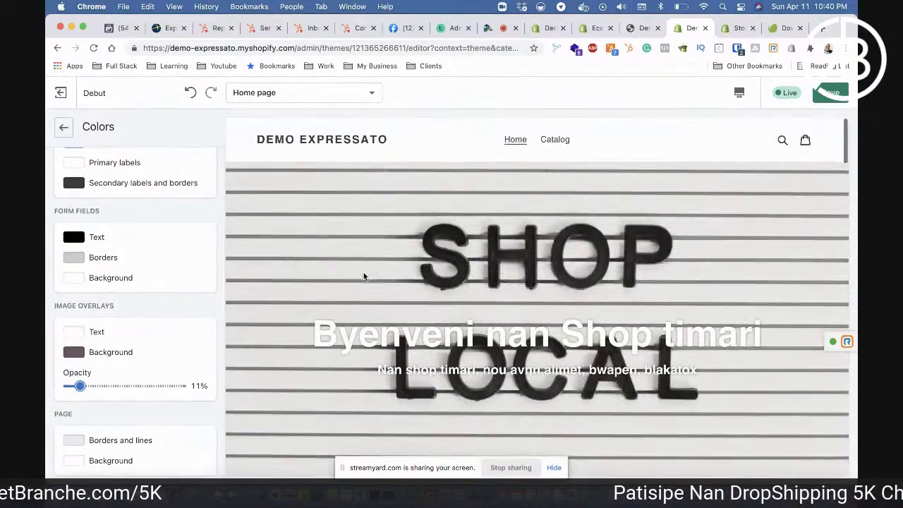
scroll(346, 337, down, 10)
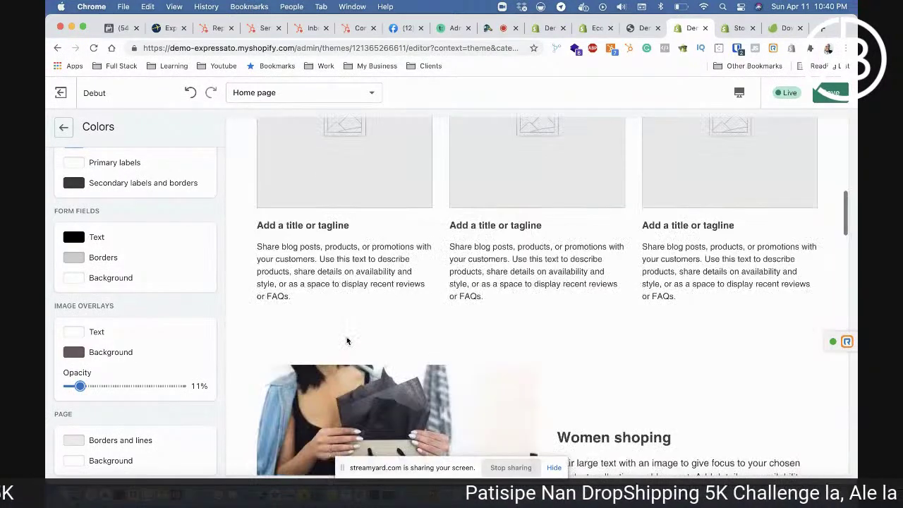
scroll(347, 337, up, 2)
scroll(346, 339, down, 10)
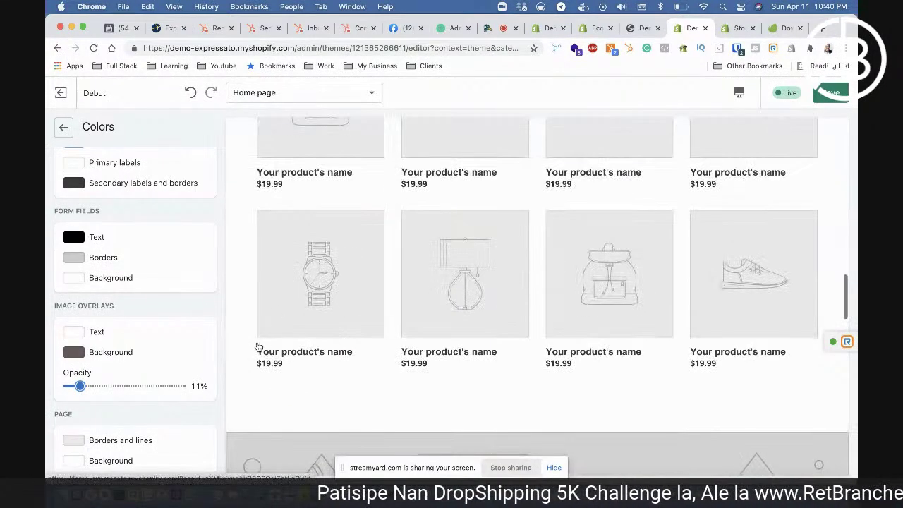
scroll(248, 353, down, 8)
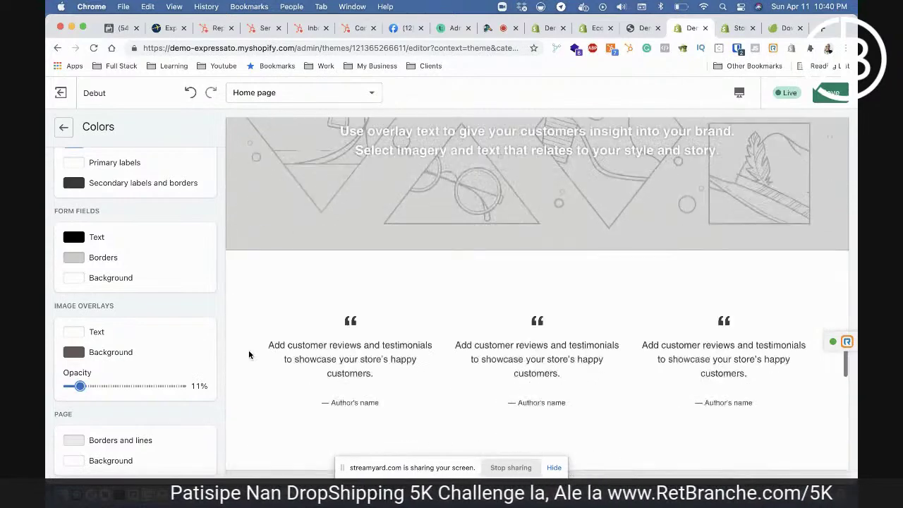
scroll(110, 338, up, 4)
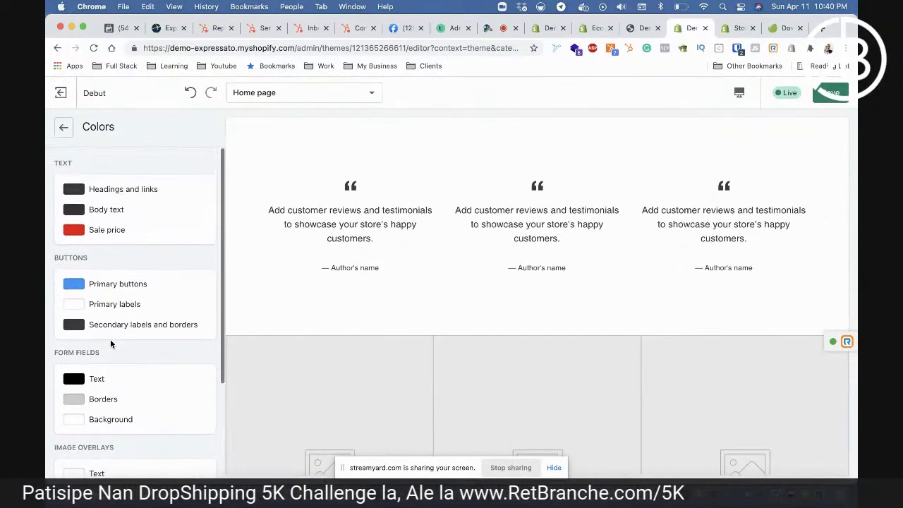
scroll(113, 359, down, 4)
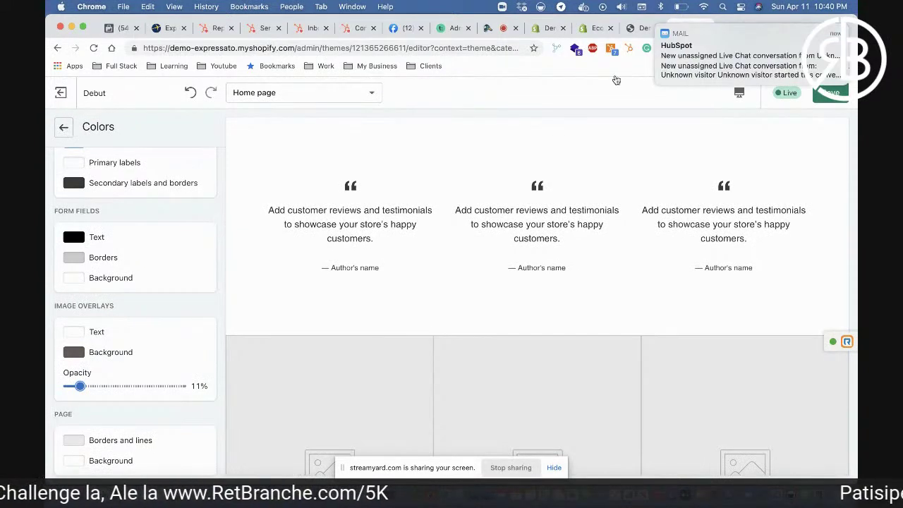
key(super+bracketleft)
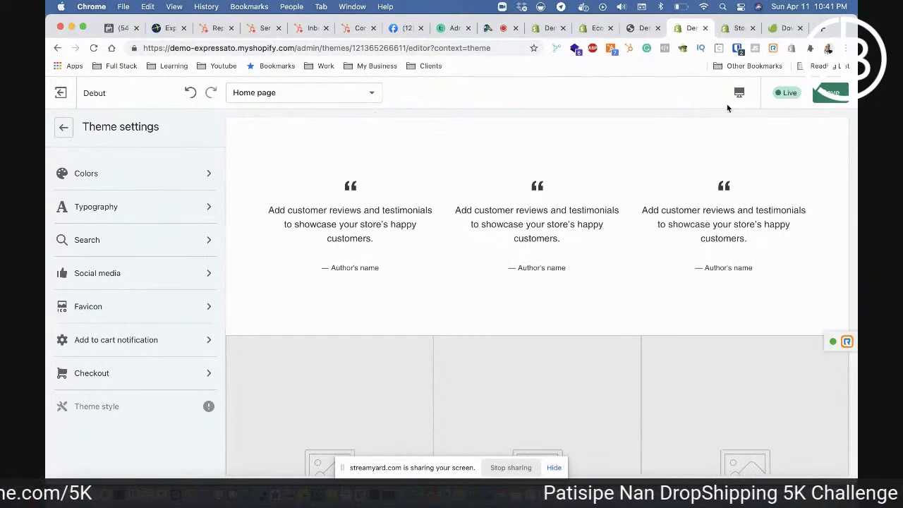
- Silence the computer's notifications by turning on Do Not Disturb for 1 hour
click(741, 6)
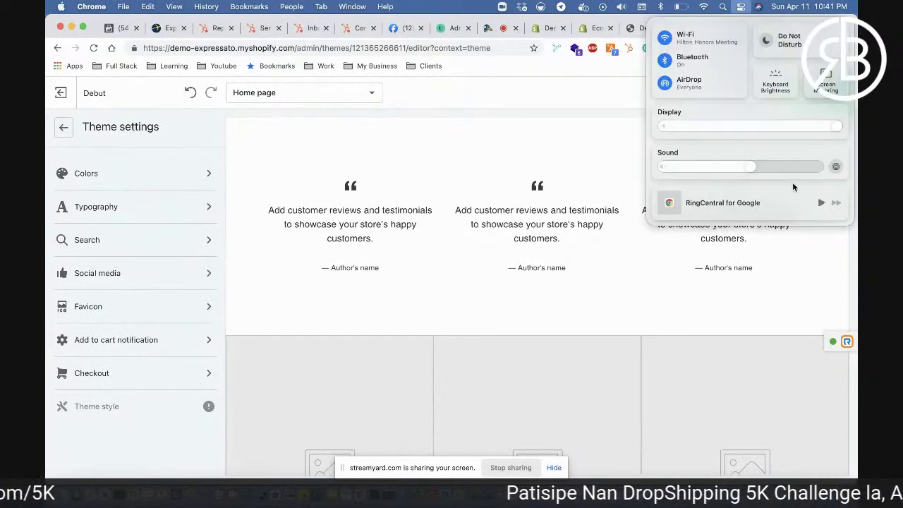
click(786, 42)
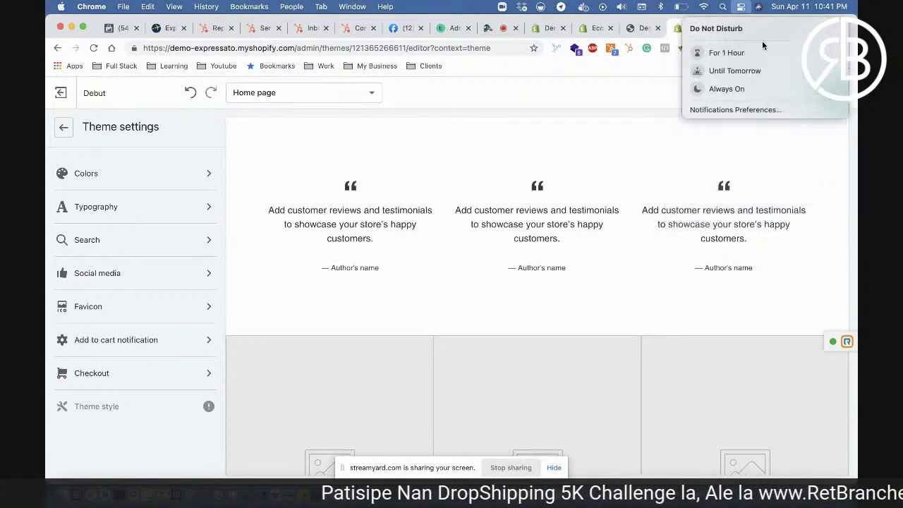
click(713, 55)
click(245, 155)
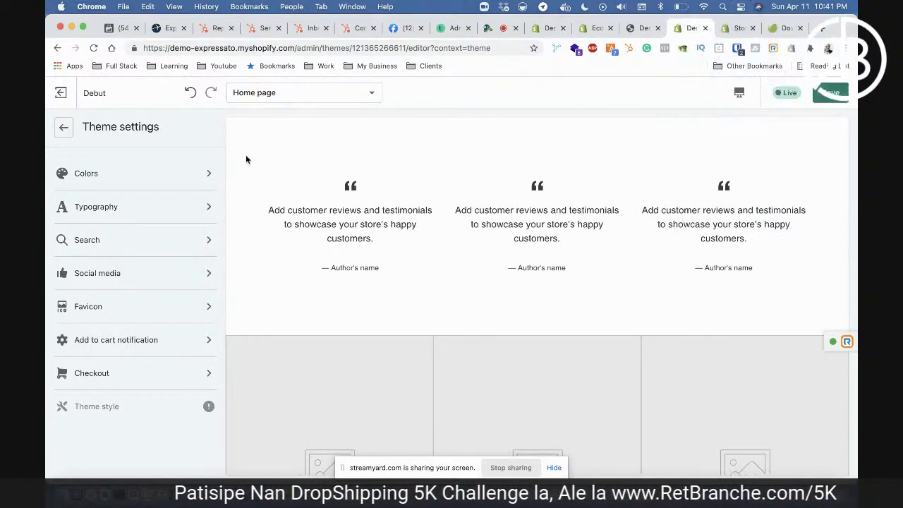
- Leave the theme settings and clear the heading of the home page's Shop Local hero section
click(64, 130)
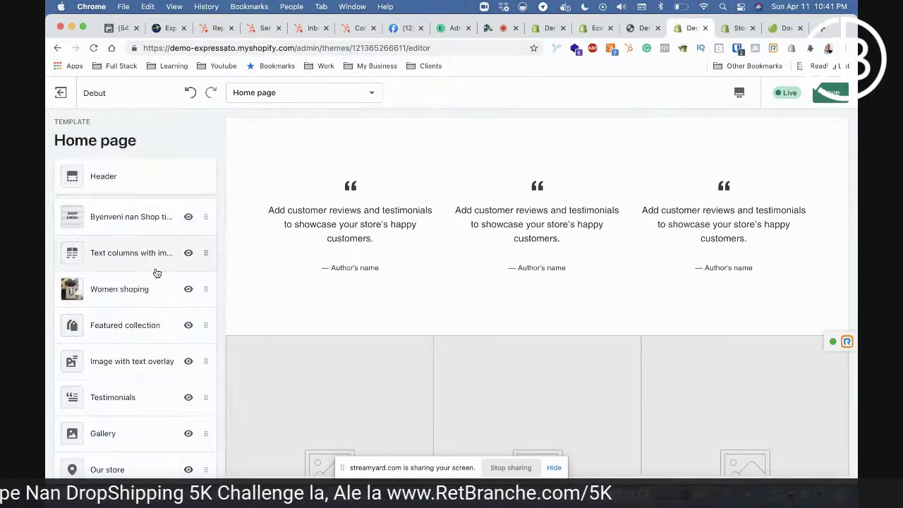
scroll(356, 257, up, 15)
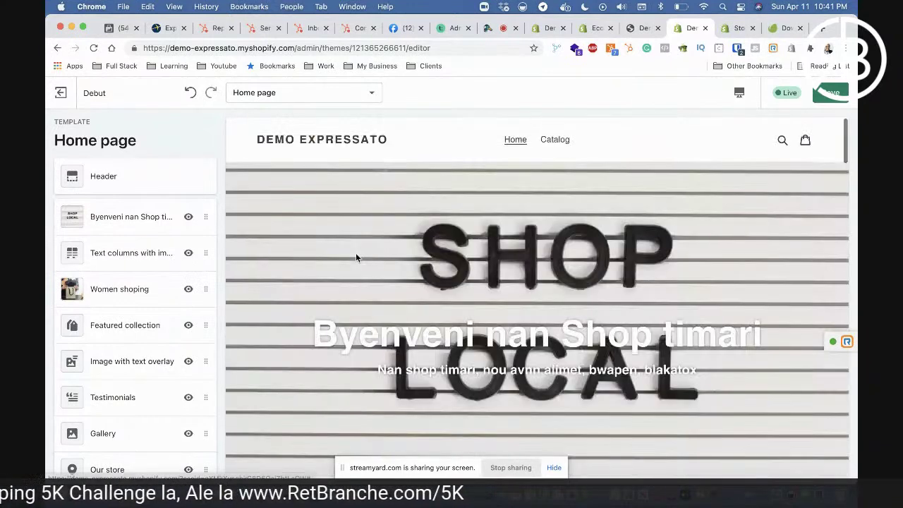
click(111, 218)
scroll(127, 339, down, 5)
triple_click(129, 369)
key(BackSpace)
- Clear the hero section's overlay text, leave the section and save the theme changes
scroll(129, 371, down, 3)
click(139, 326)
key(super+a)
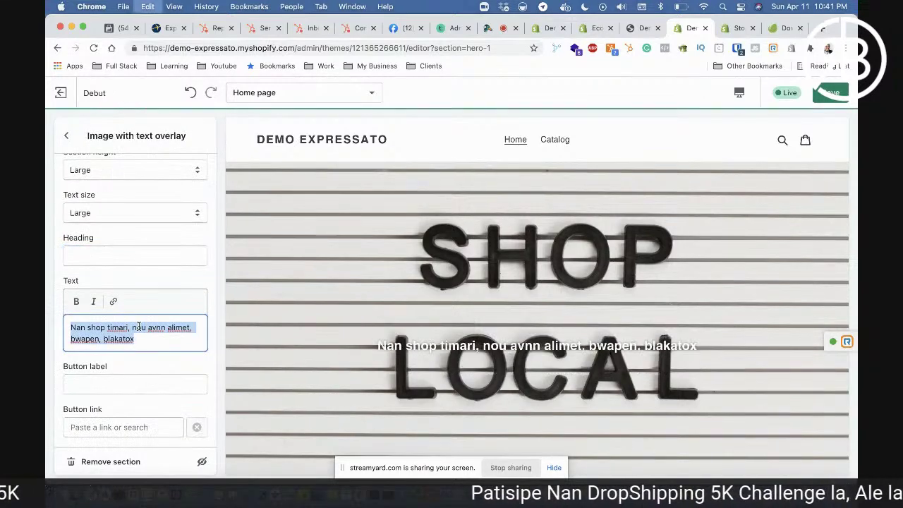
key(BackSpace)
click(357, 228)
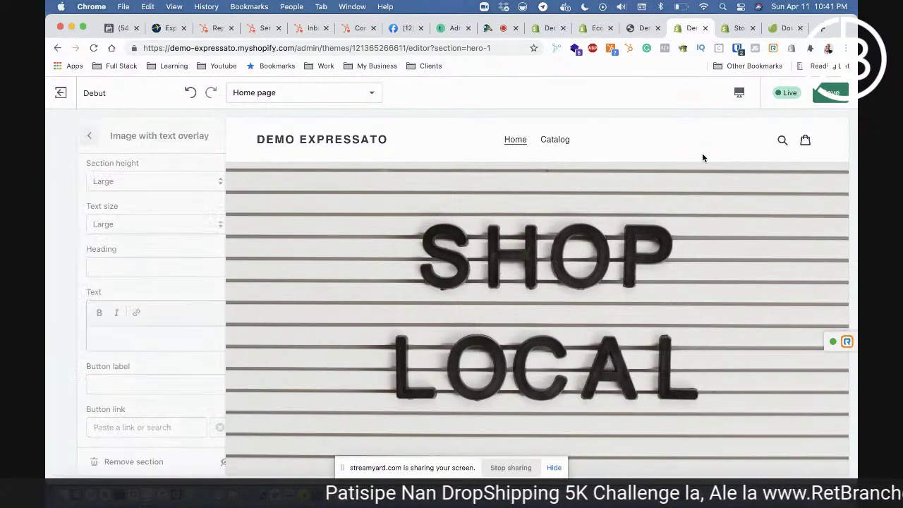
click(831, 94)
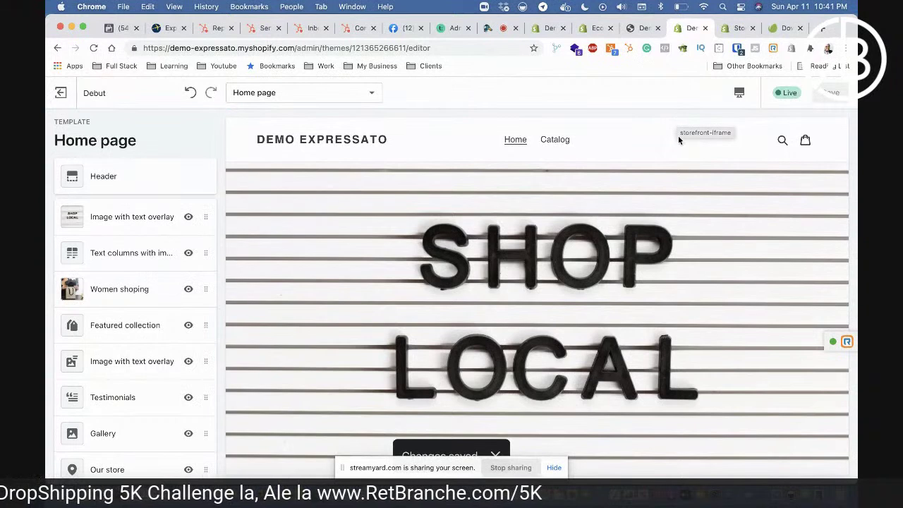
- Preview the home page in fullscreen view and look through its sections down to the featured collection
click(742, 93)
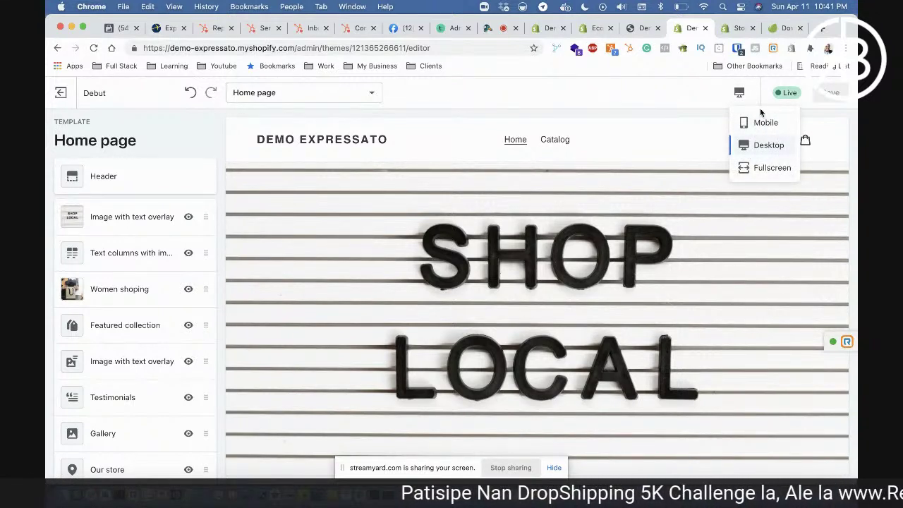
click(760, 168)
click(287, 339)
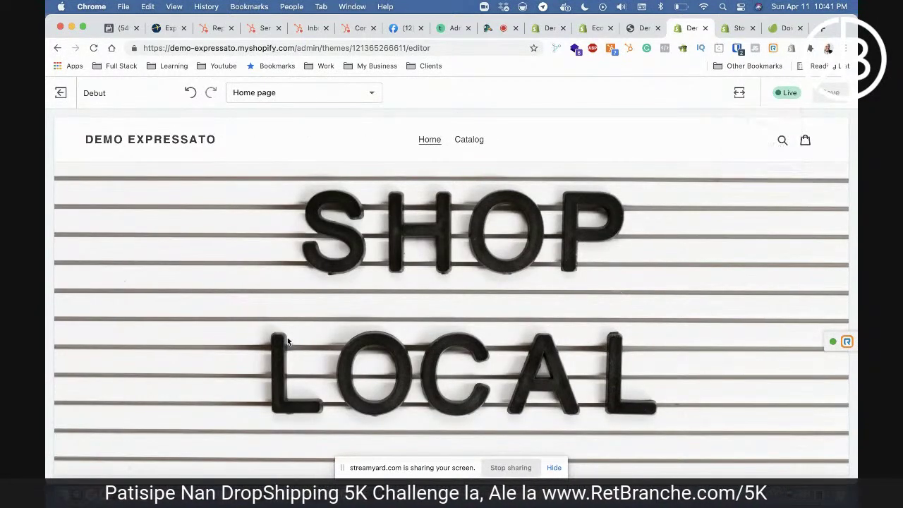
scroll(287, 339, down, 3)
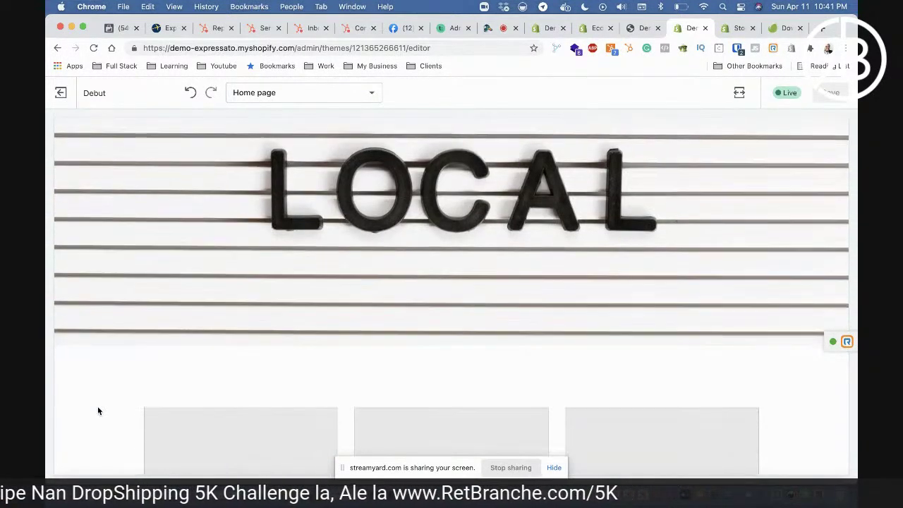
scroll(98, 406, down, 3)
scroll(98, 411, down, 15)
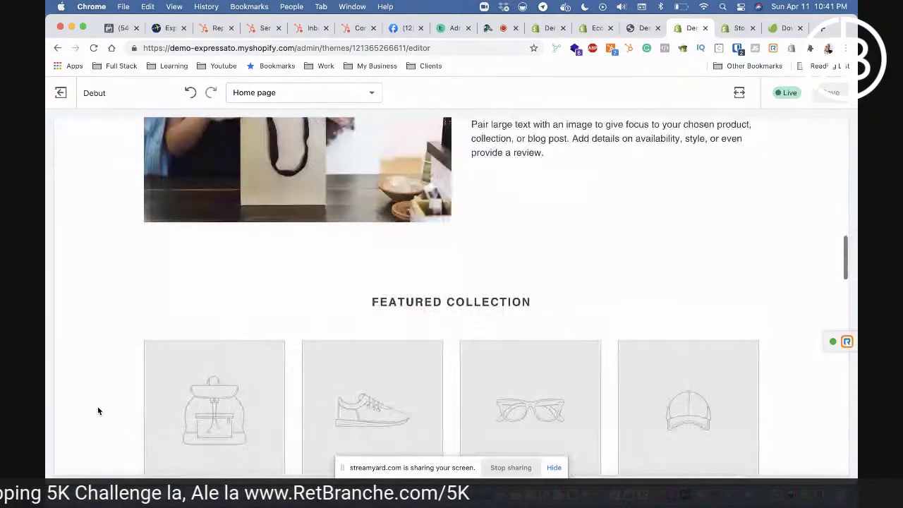
scroll(97, 411, down, 3)
scroll(98, 411, up, 20)
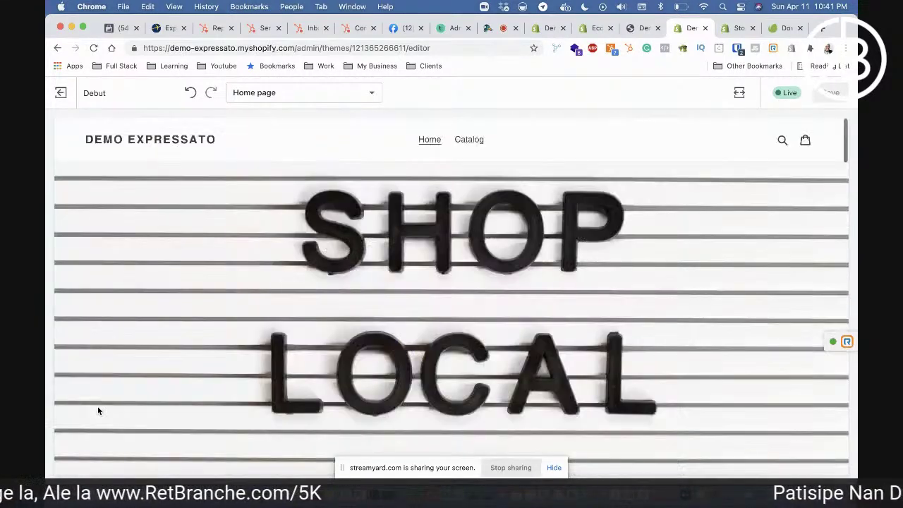
- Preview the home page in mobile view and look through all its sections down to the footer
click(740, 93)
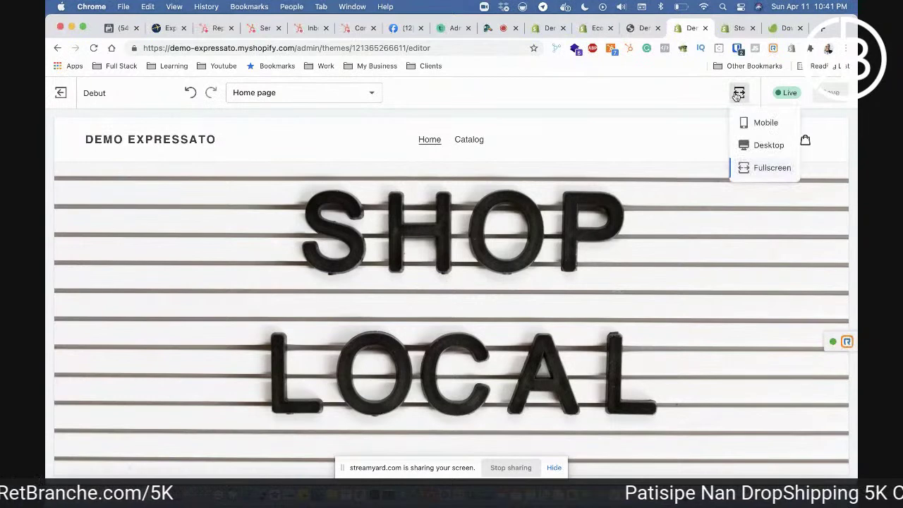
click(748, 124)
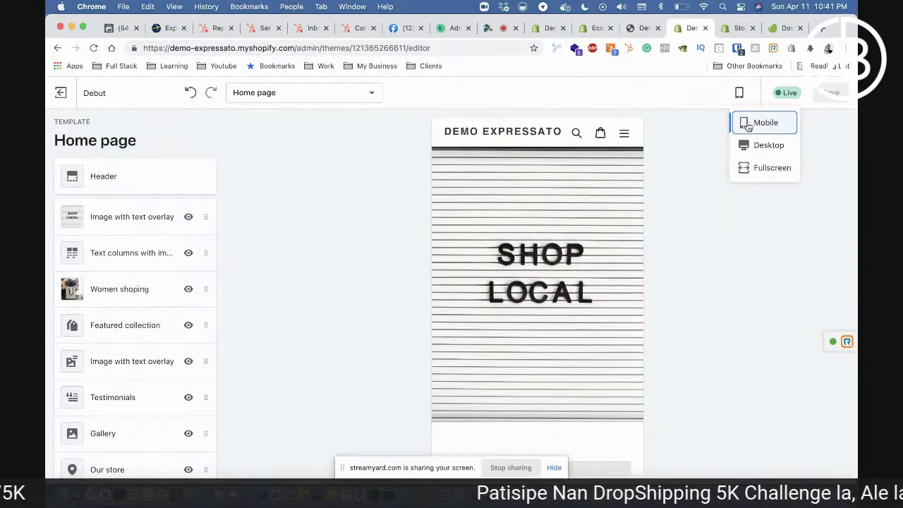
click(679, 276)
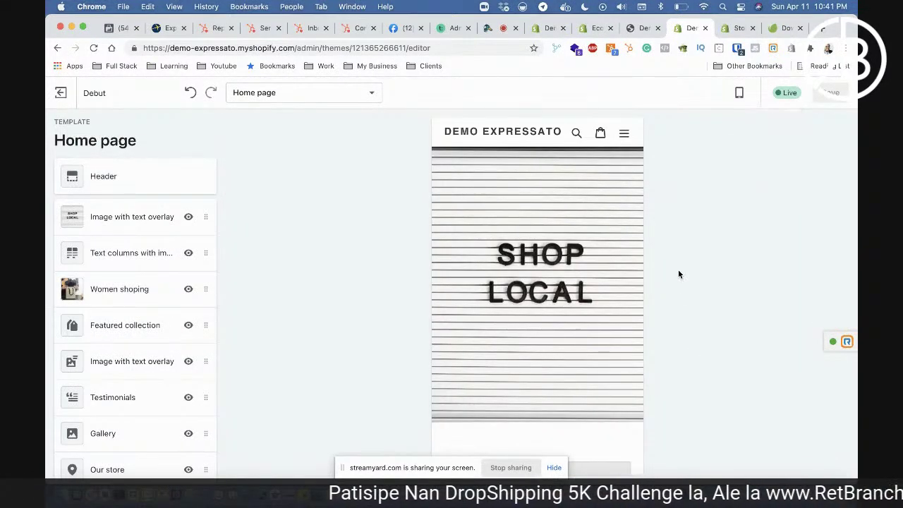
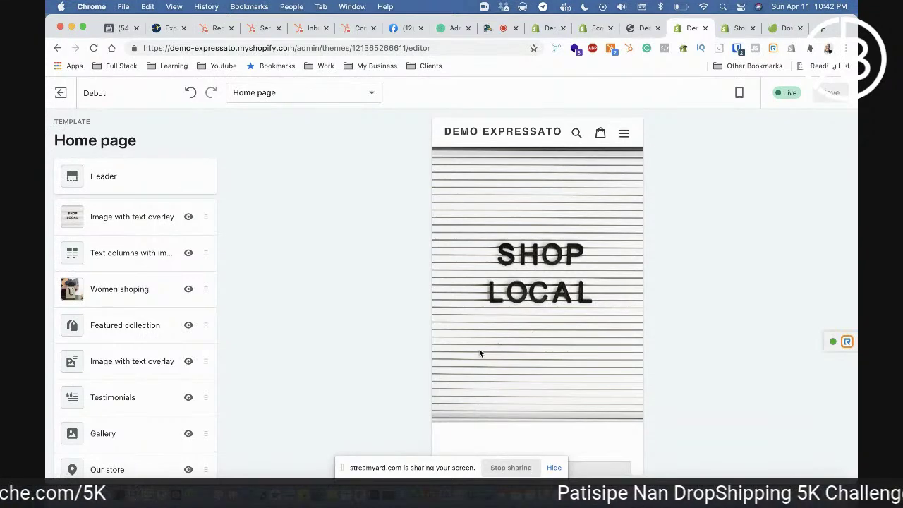
scroll(480, 353, down, 10)
scroll(480, 353, down, 10)
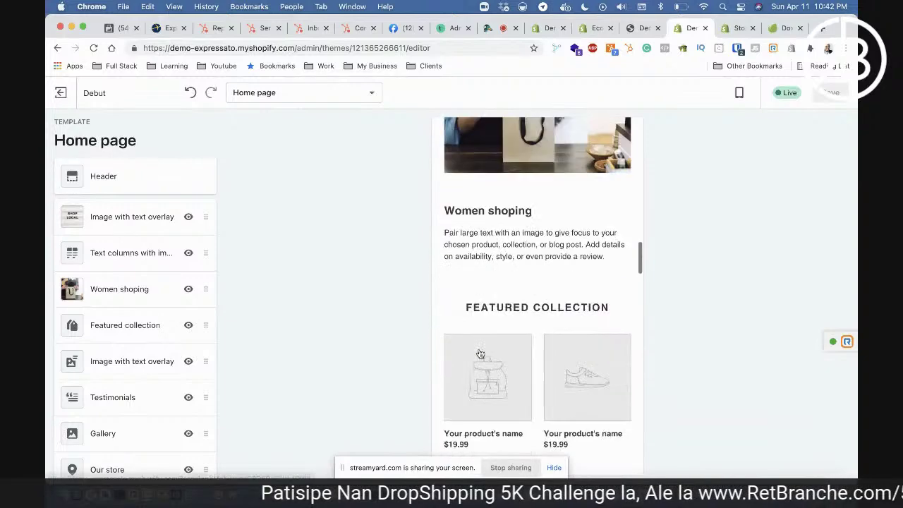
scroll(479, 353, down, 10)
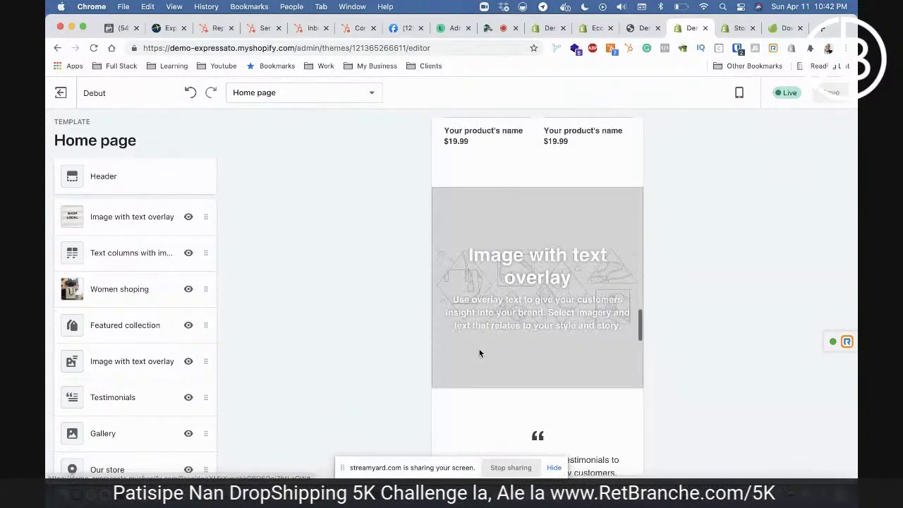
scroll(480, 353, down, 10)
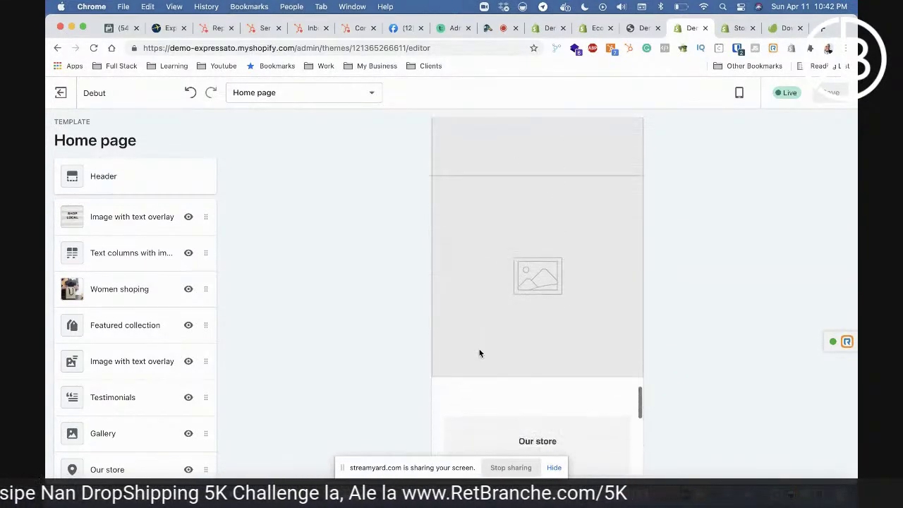
scroll(480, 353, down, 10)
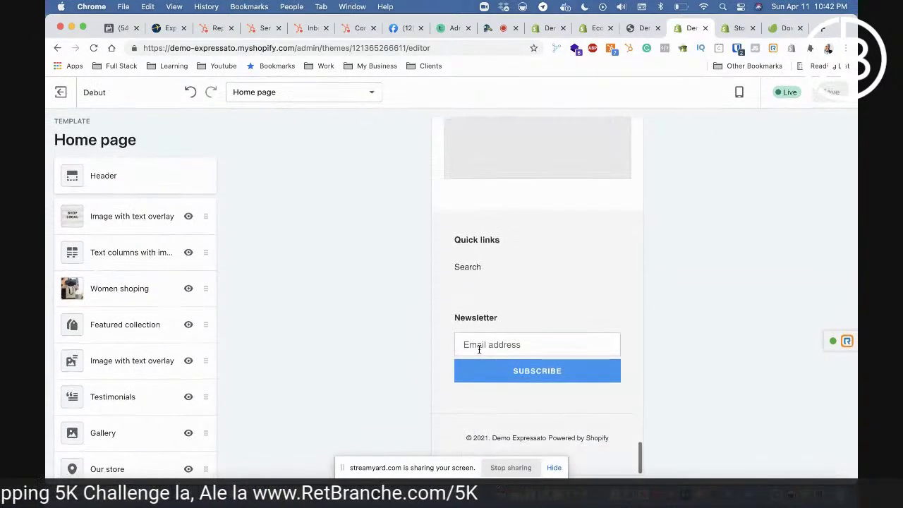
scroll(479, 350, up, 10)
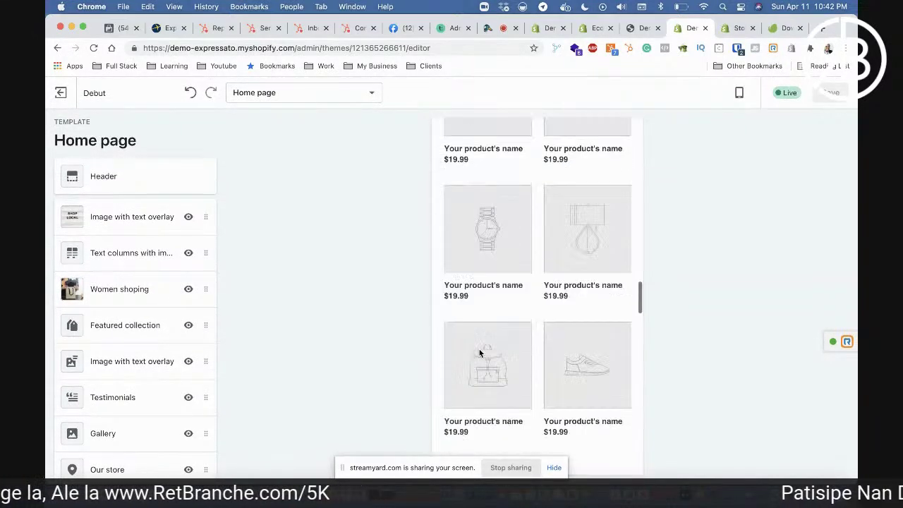
scroll(479, 353, up, 10)
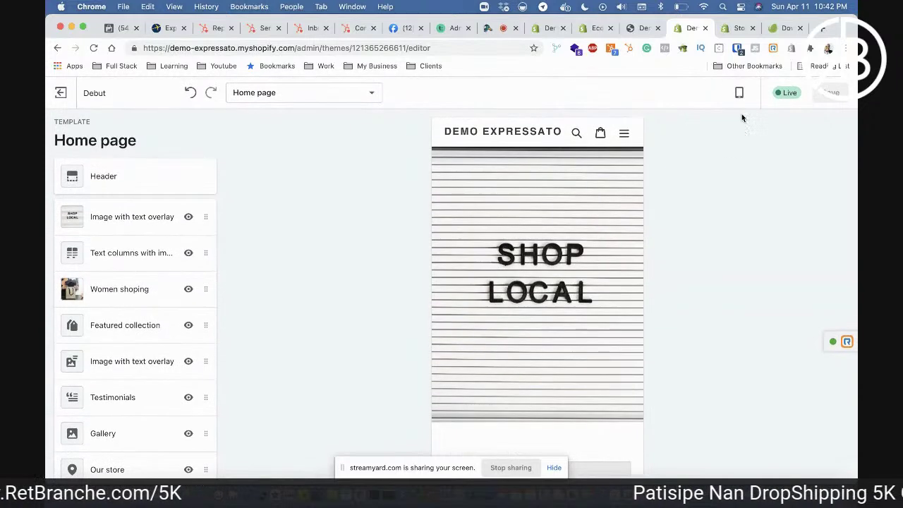
- Return the preview to desktop view and open the 404 page template
click(740, 92)
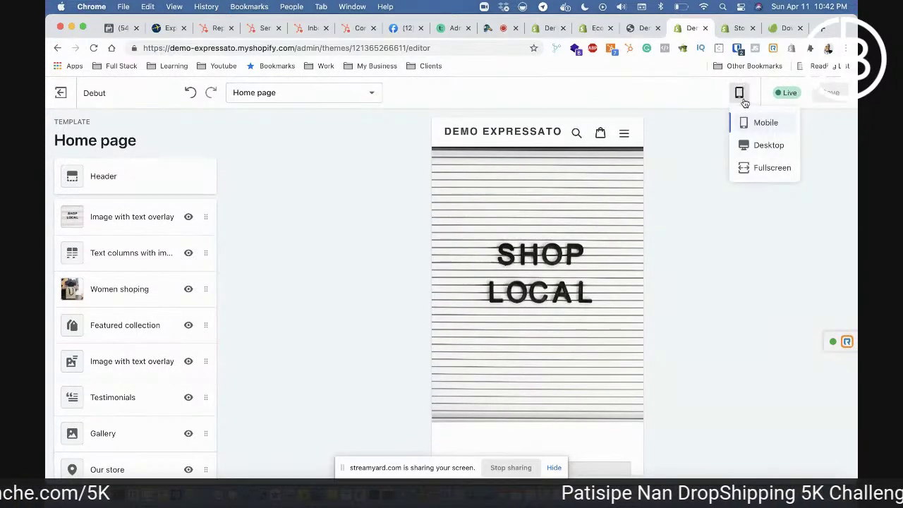
click(754, 146)
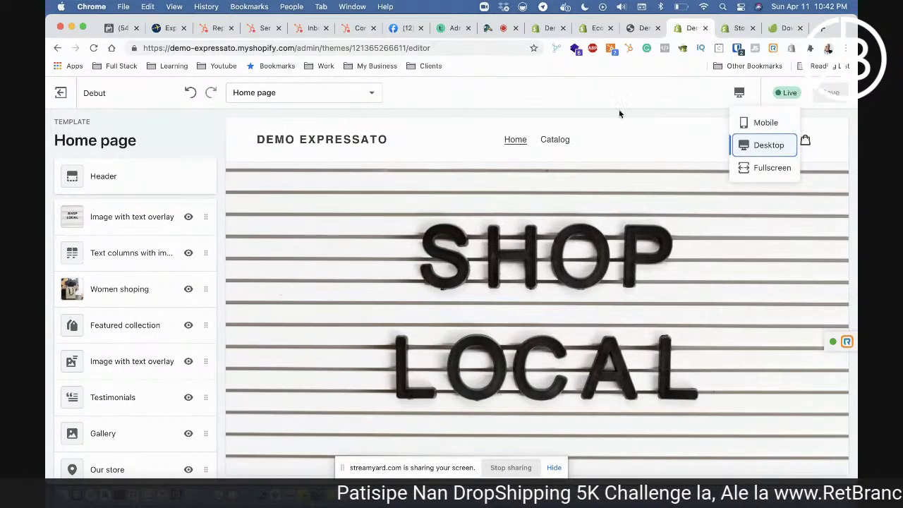
click(619, 108)
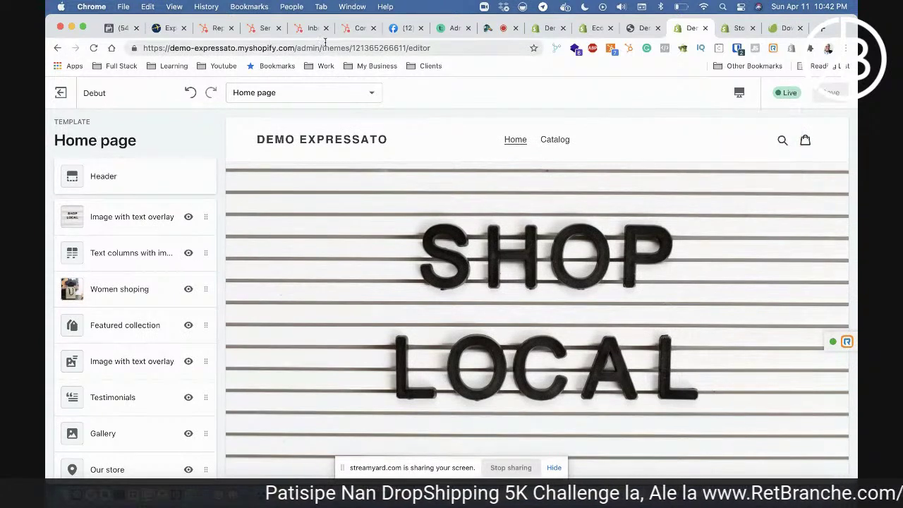
click(281, 93)
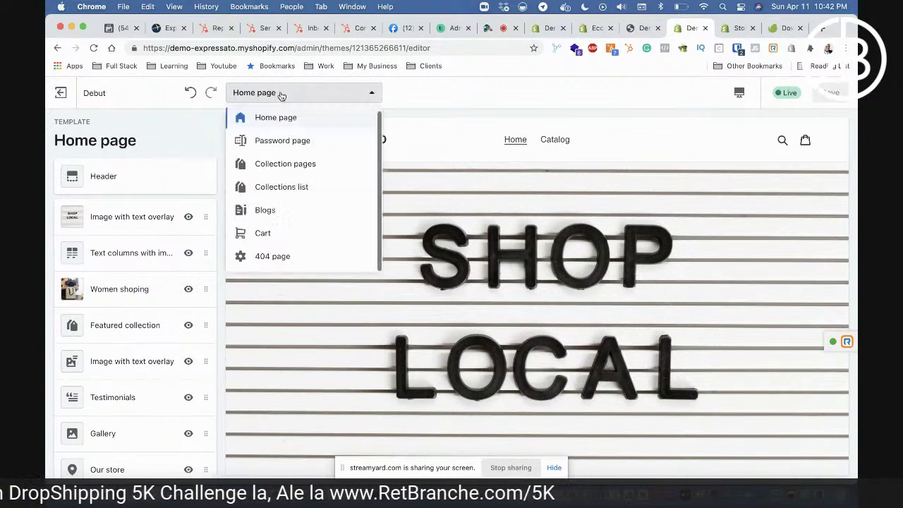
click(285, 258)
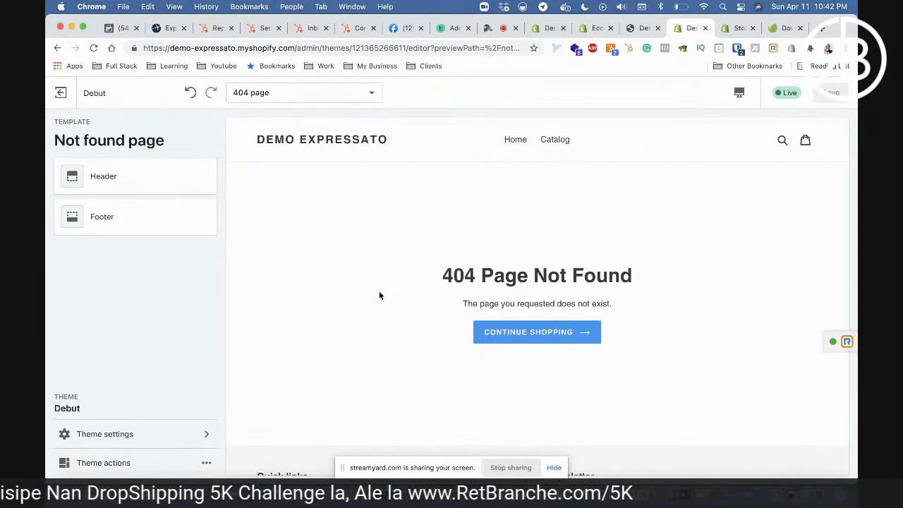
- Examine the heading and message text on the 404 page template
drag(444, 275, 633, 277)
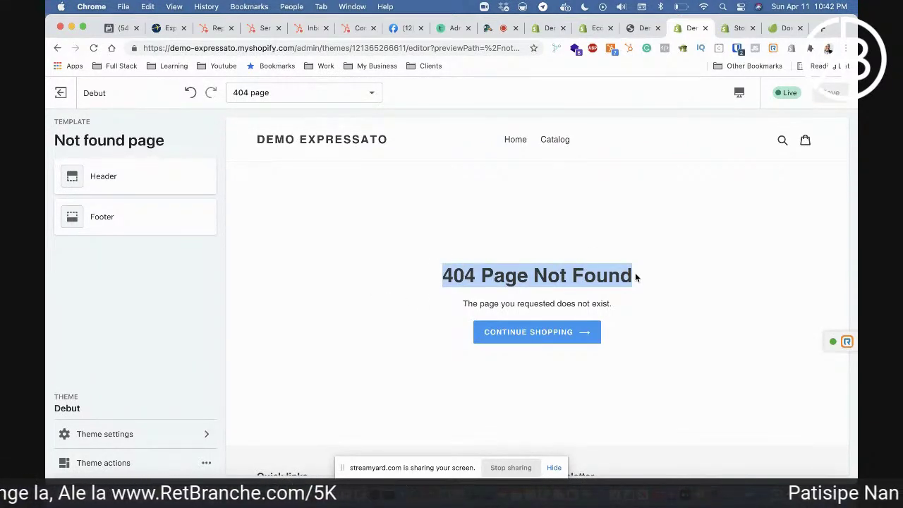
click(634, 276)
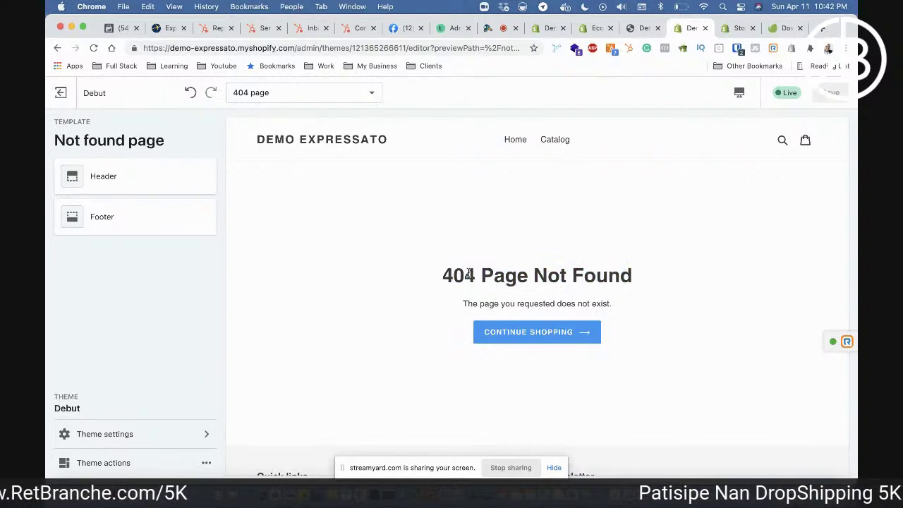
drag(442, 275, 660, 280)
click(660, 279)
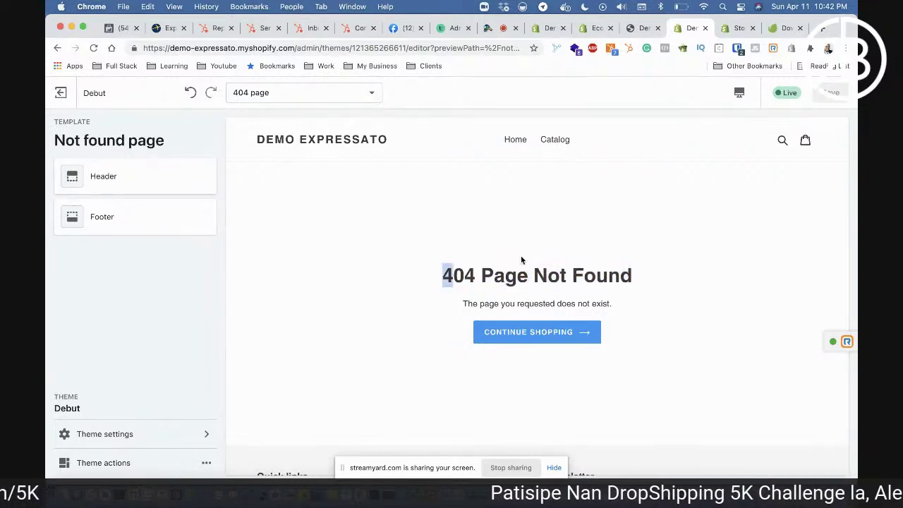
drag(444, 275, 675, 279)
click(526, 277)
drag(442, 273, 619, 307)
click(455, 276)
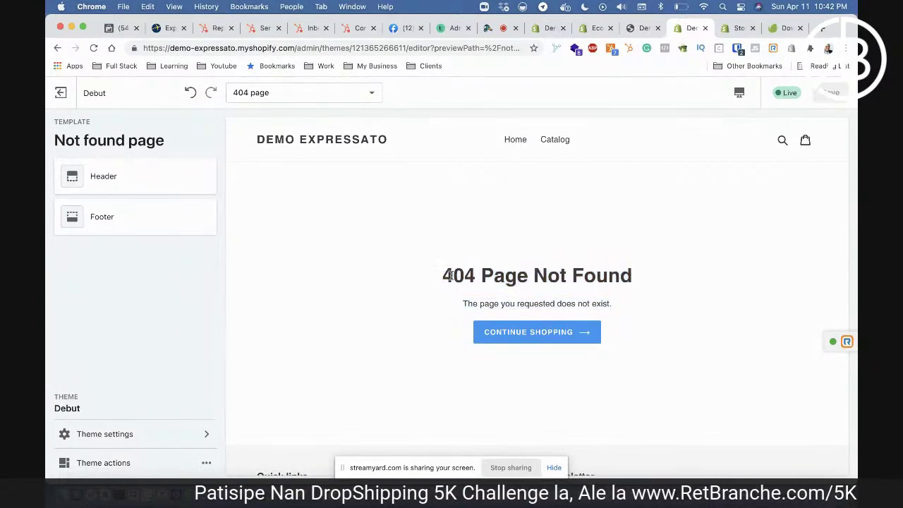
drag(442, 276, 632, 300)
click(522, 267)
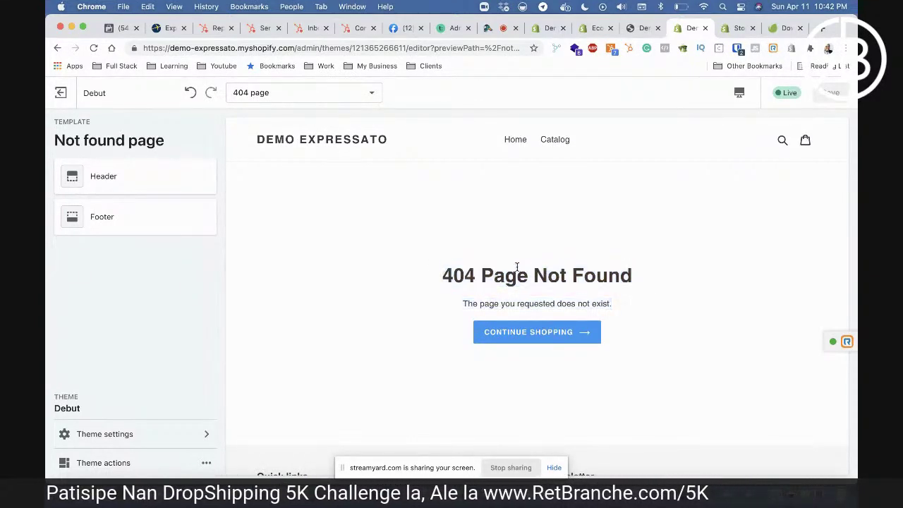
drag(444, 272, 606, 304)
click(456, 277)
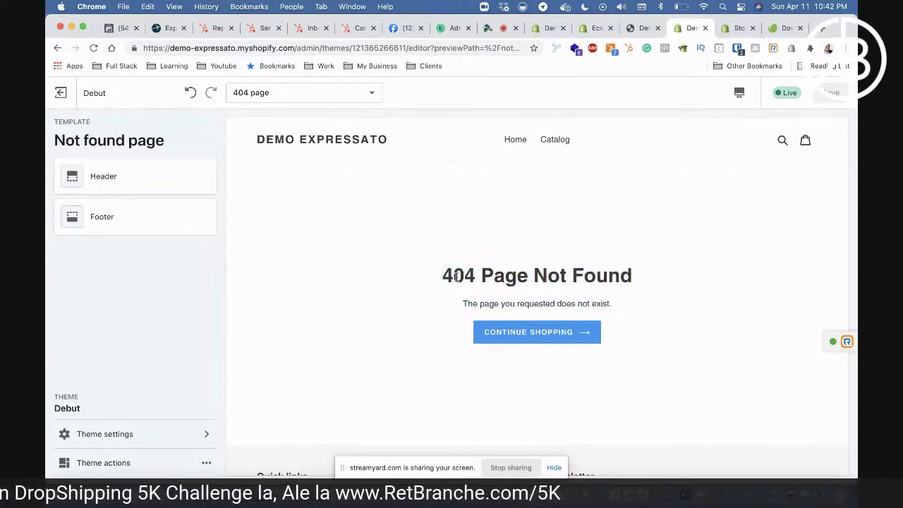
drag(443, 273, 634, 309)
click(499, 283)
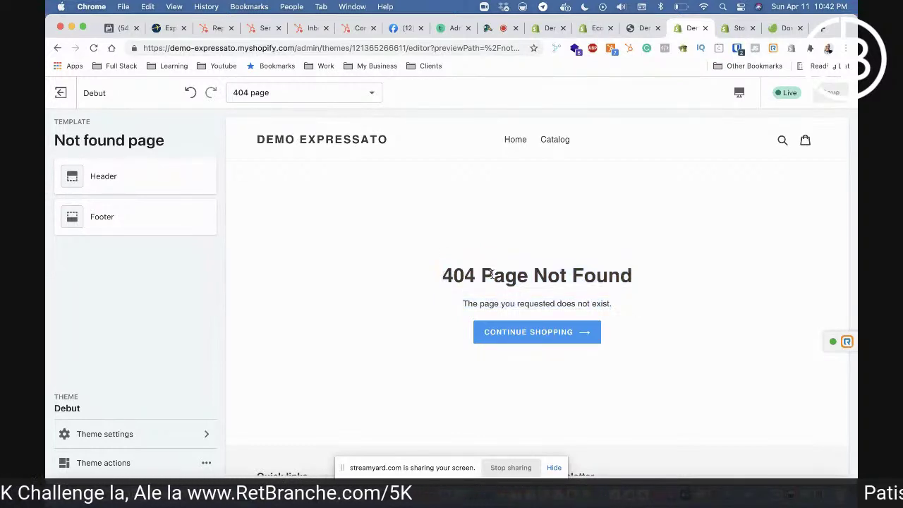
- Switch the preview to the Collection pages template and check the list of available page templates
click(341, 93)
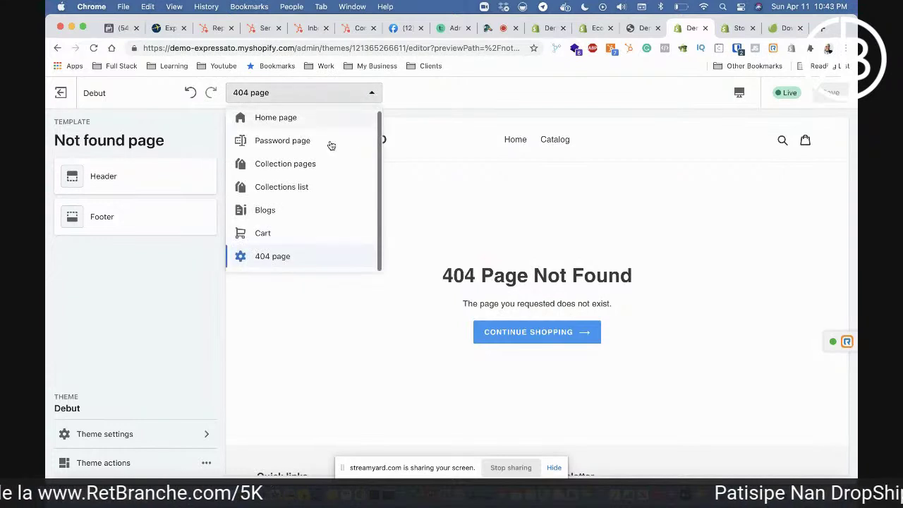
scroll(292, 228, up, 1)
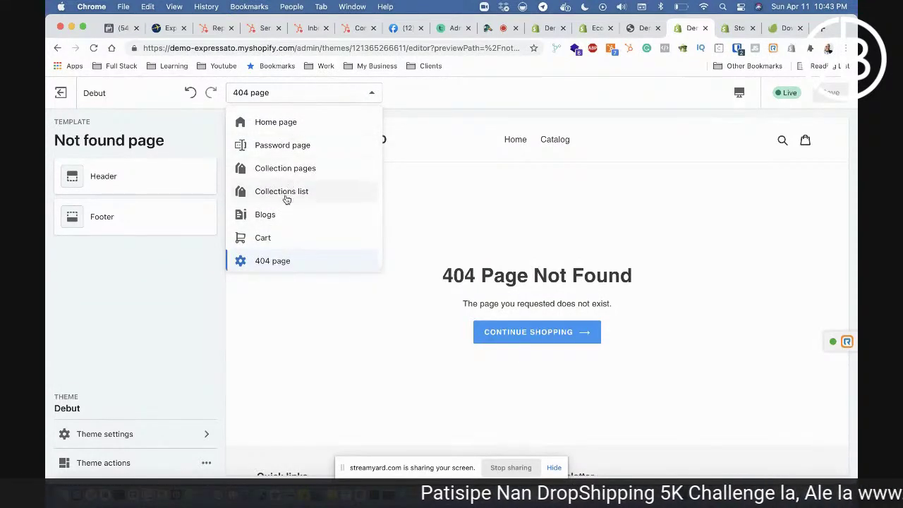
click(297, 172)
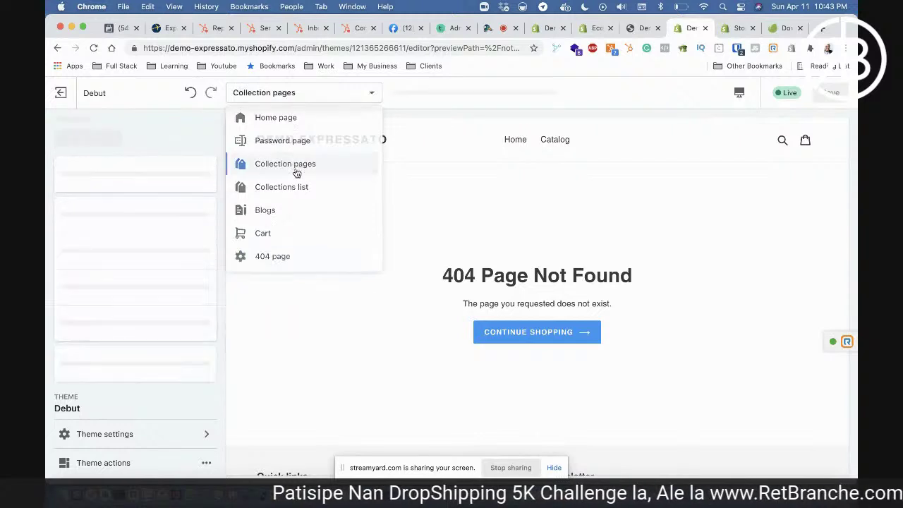
click(314, 100)
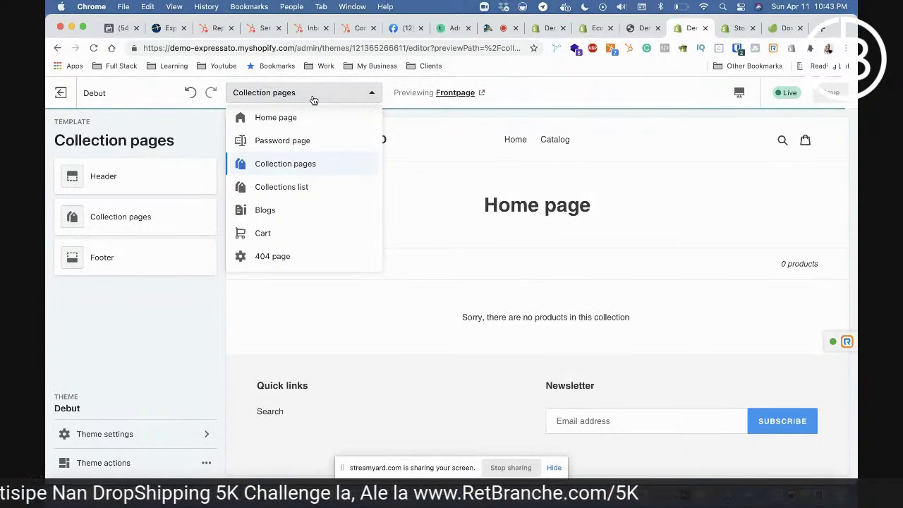
click(418, 165)
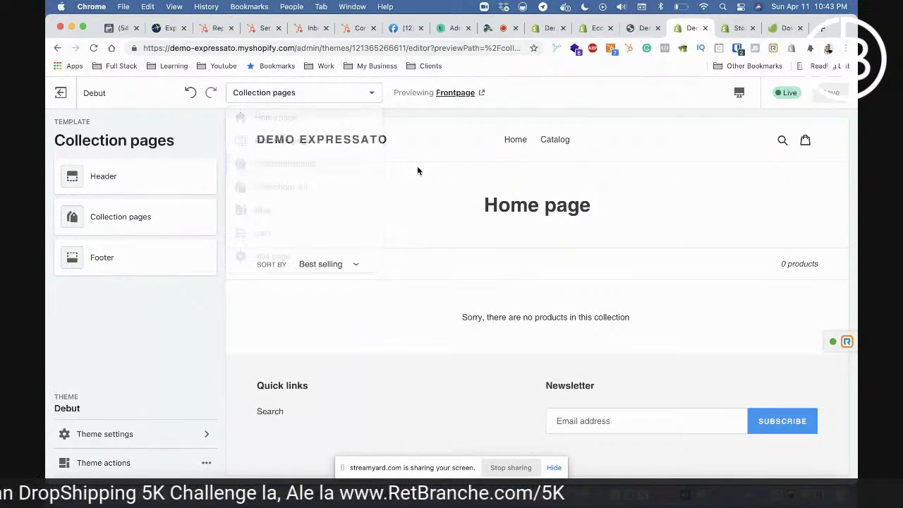
- Open the Password page template and read its store title, coming soon heading and launch signup text
click(302, 93)
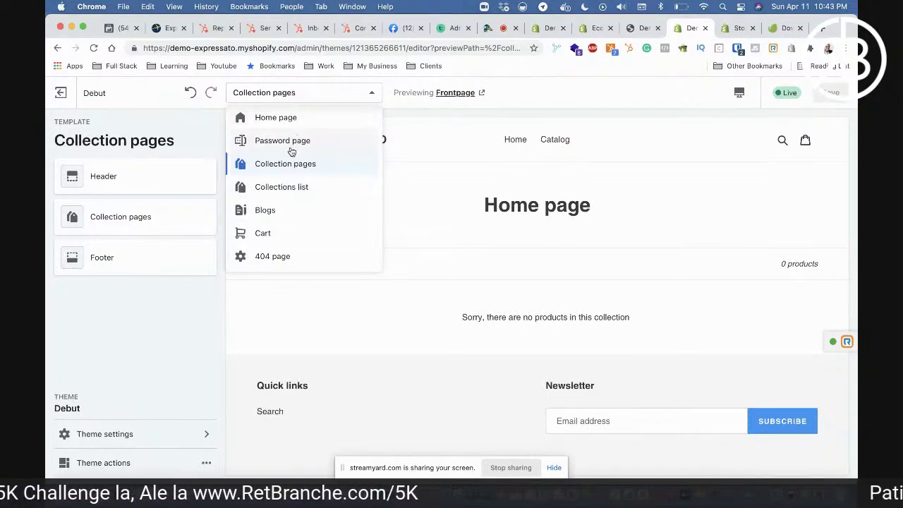
click(290, 141)
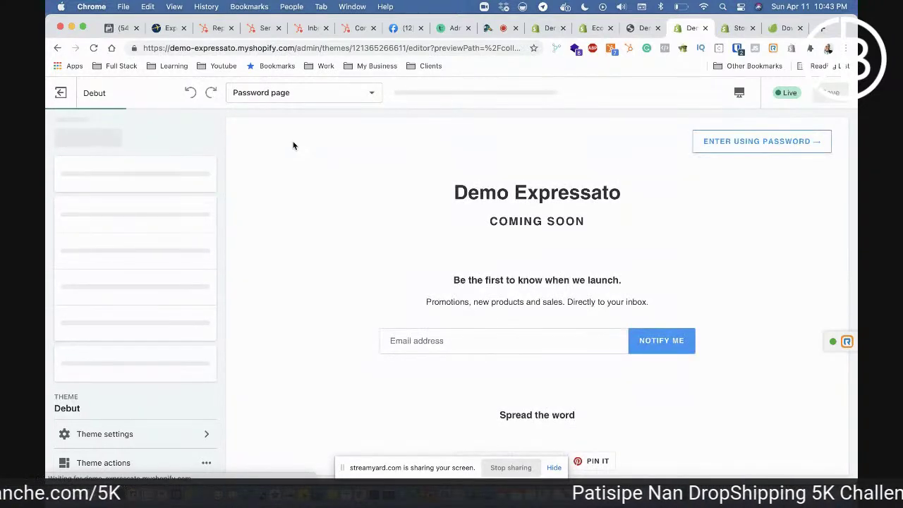
drag(457, 191, 644, 300)
click(523, 219)
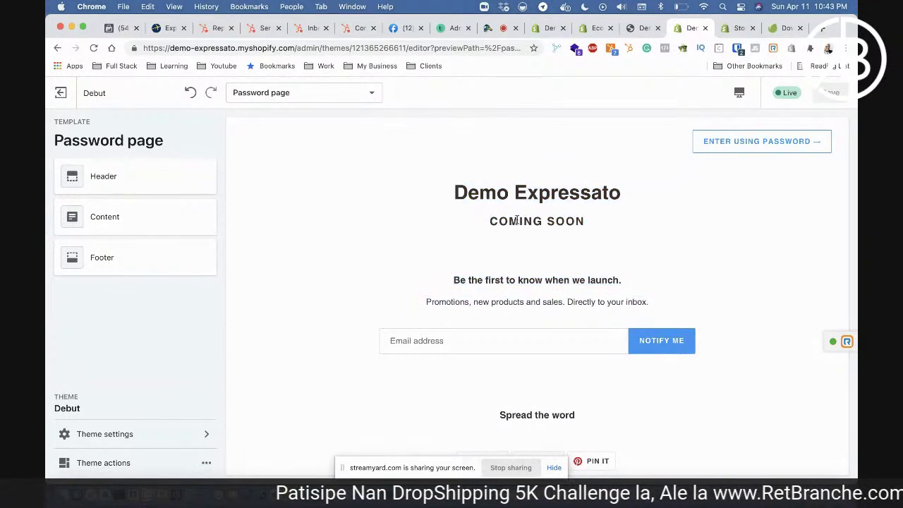
drag(458, 189, 608, 225)
click(521, 216)
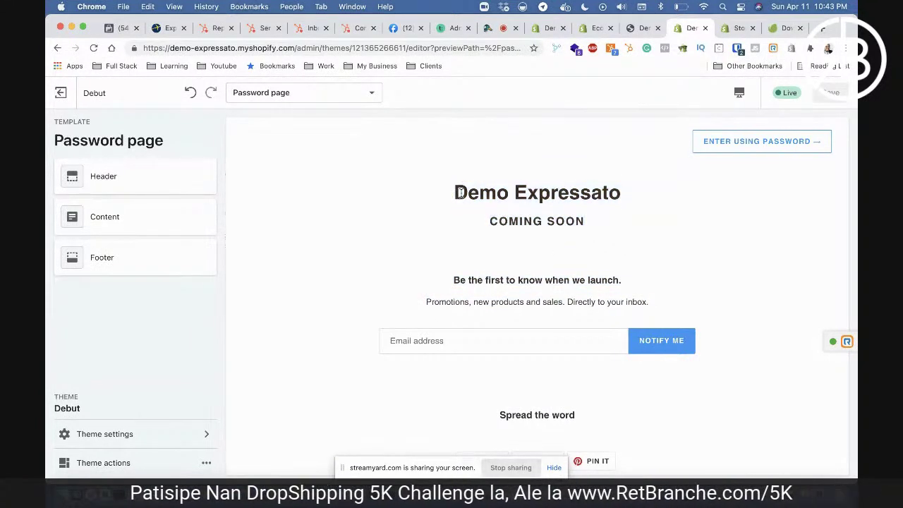
drag(456, 190, 600, 233)
click(489, 296)
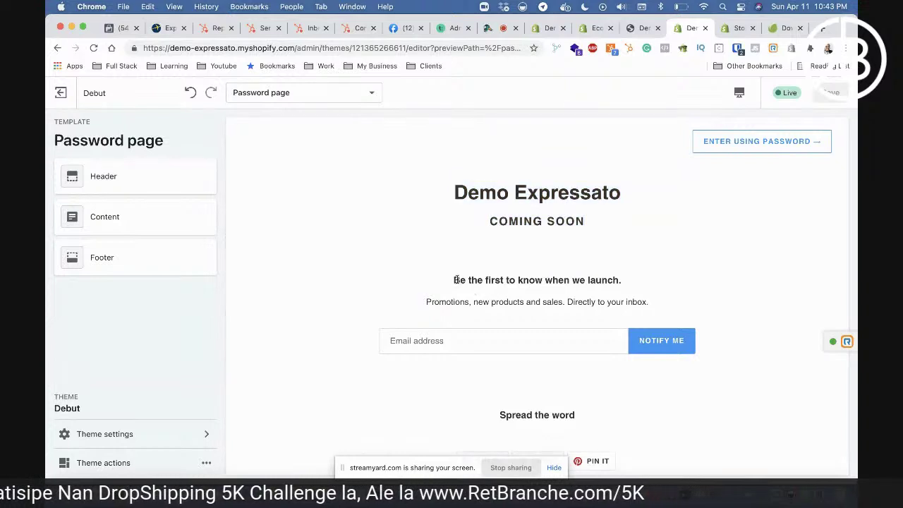
drag(453, 279, 607, 298)
click(555, 298)
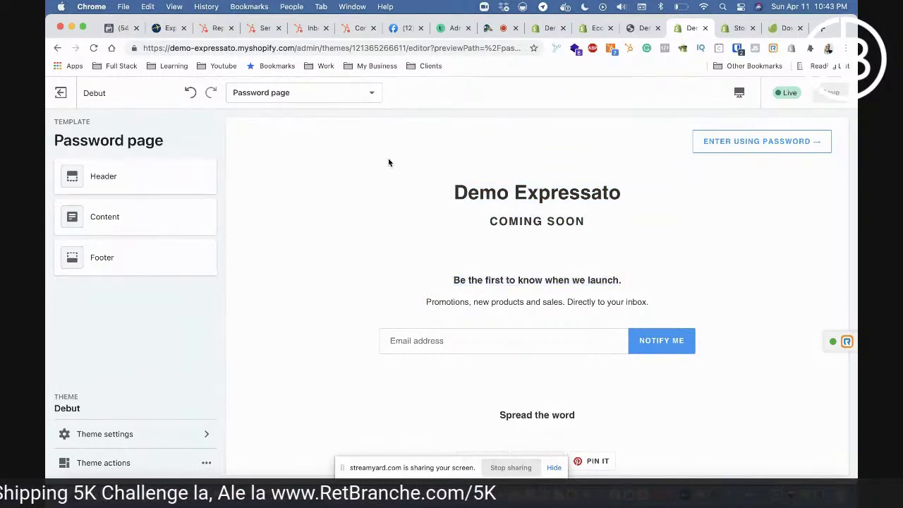
- Look over the available page templates and return the preview to the Home page template
click(328, 92)
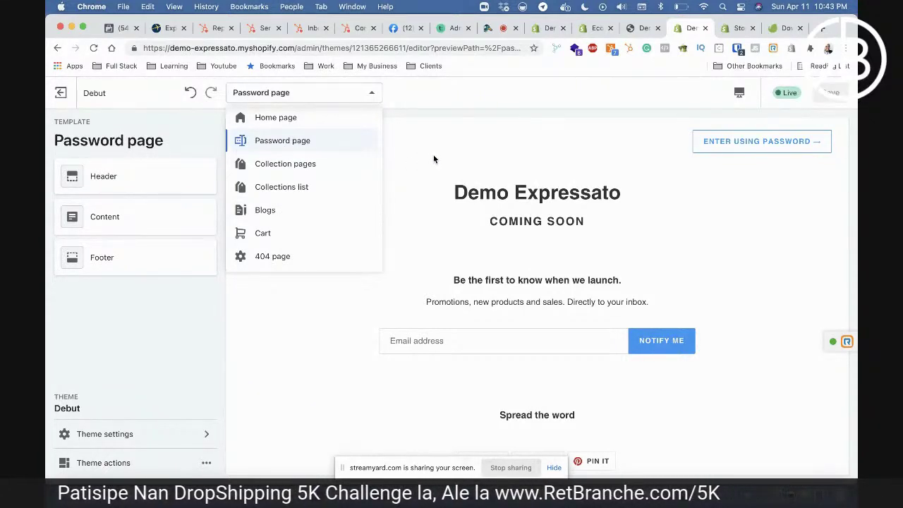
click(398, 169)
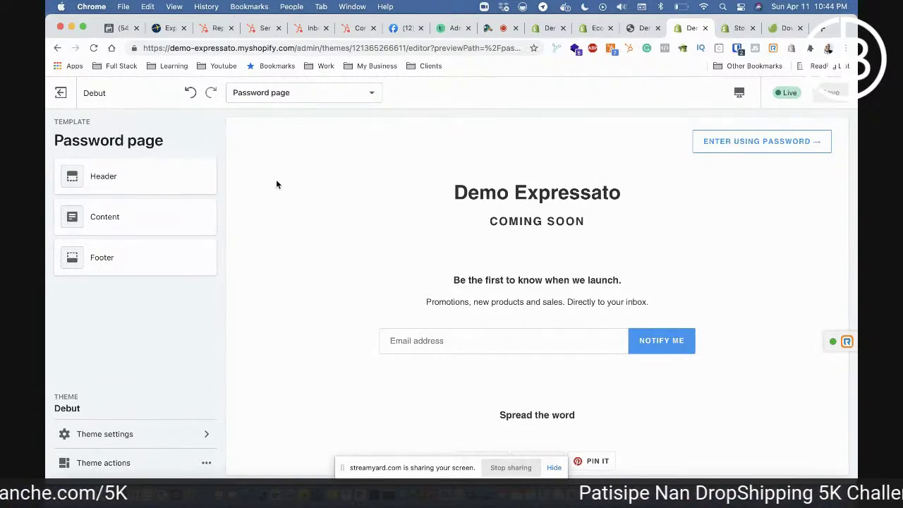
click(314, 100)
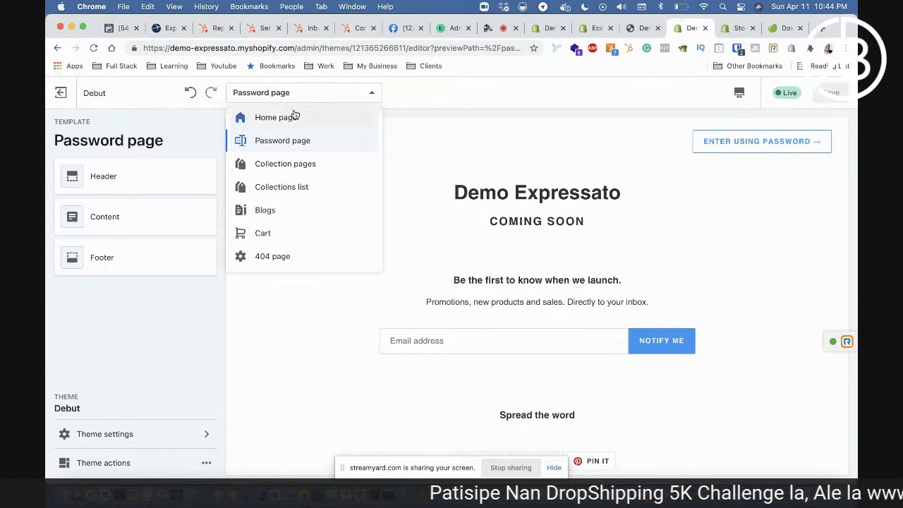
click(282, 117)
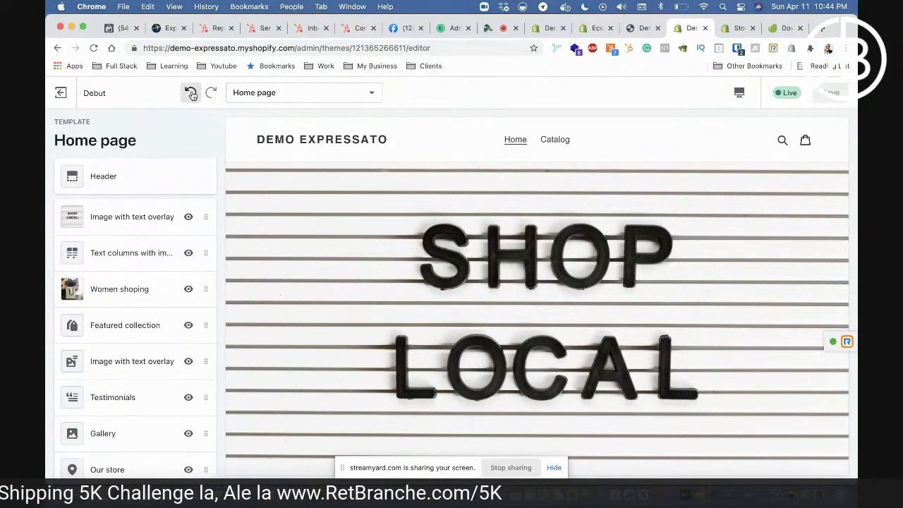
- Undo the last change to the hero section's overlay text and redo it
click(191, 95)
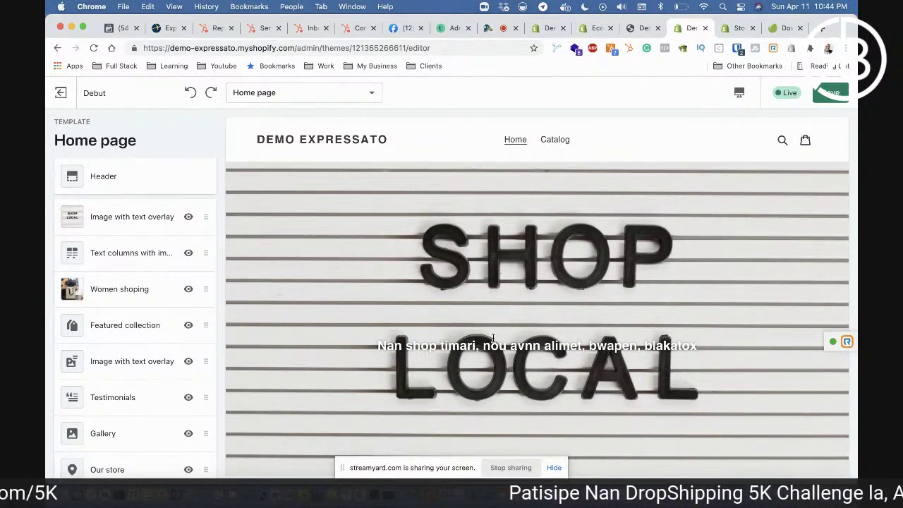
click(210, 92)
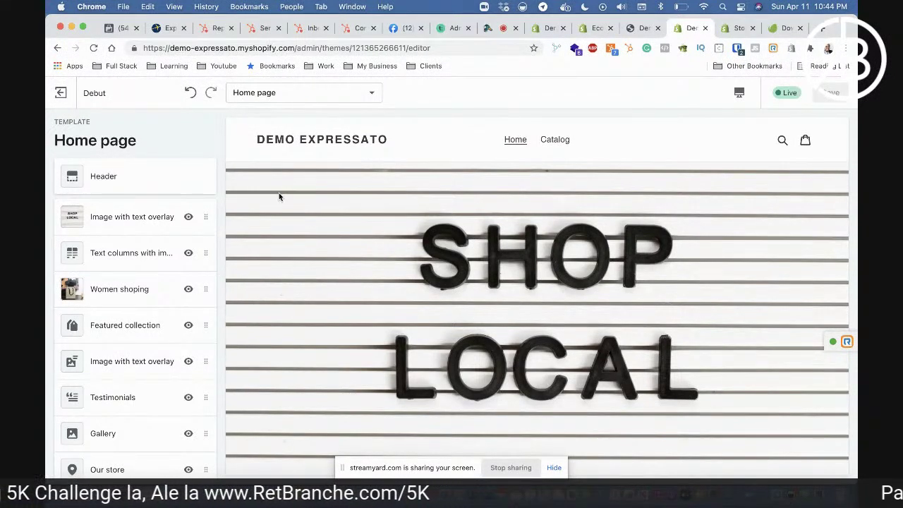
- Open the Debut theme's documentation and read through its overview and the Customize Debut section
scroll(125, 323, down, 5)
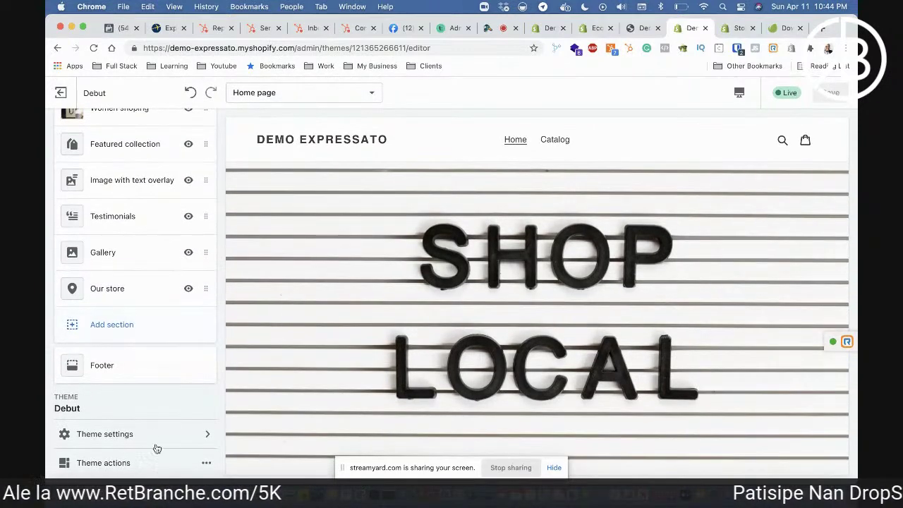
click(207, 465)
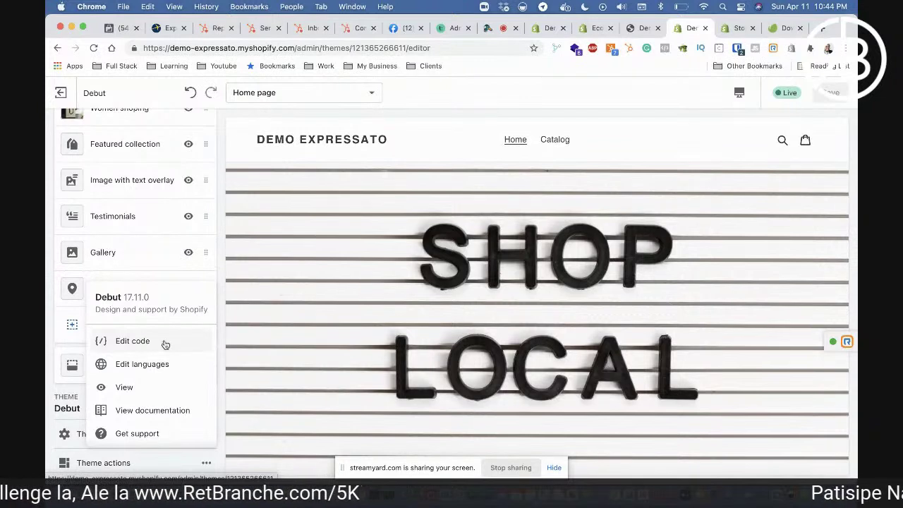
click(141, 414)
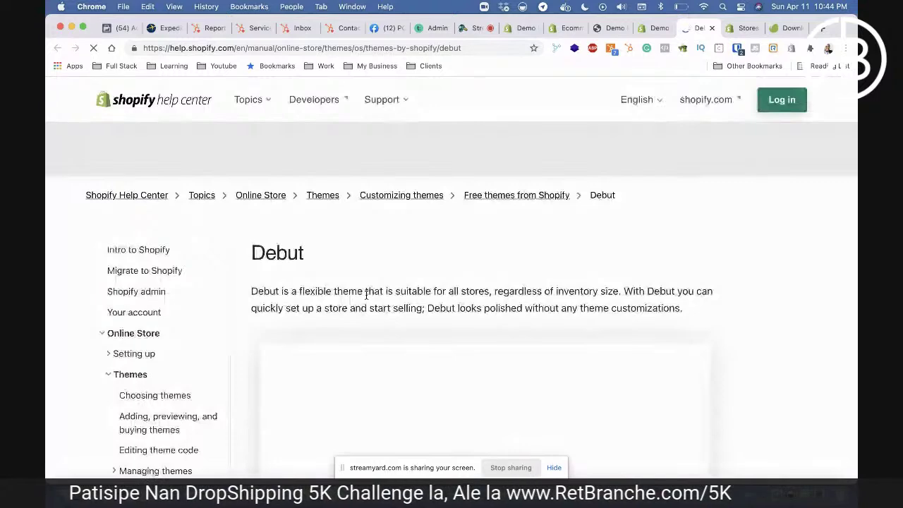
scroll(246, 334, down, 3)
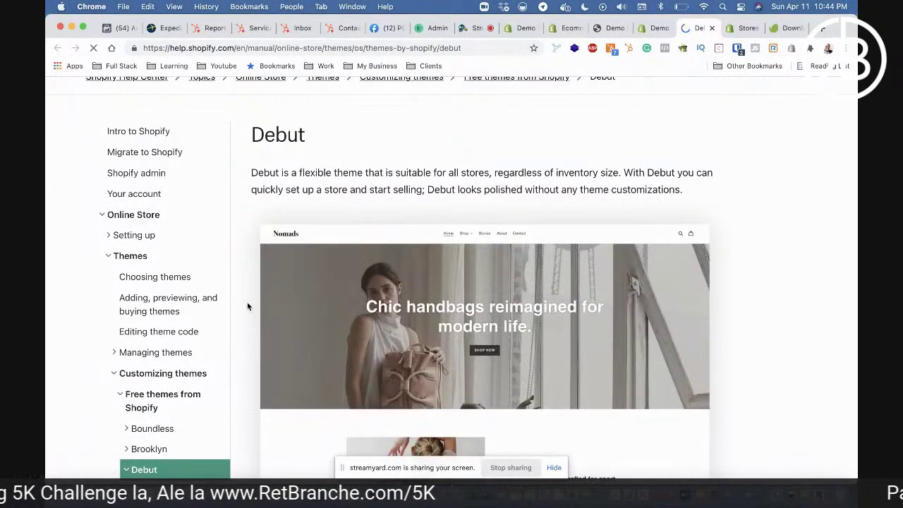
scroll(247, 302, down, 3)
scroll(247, 304, down, 8)
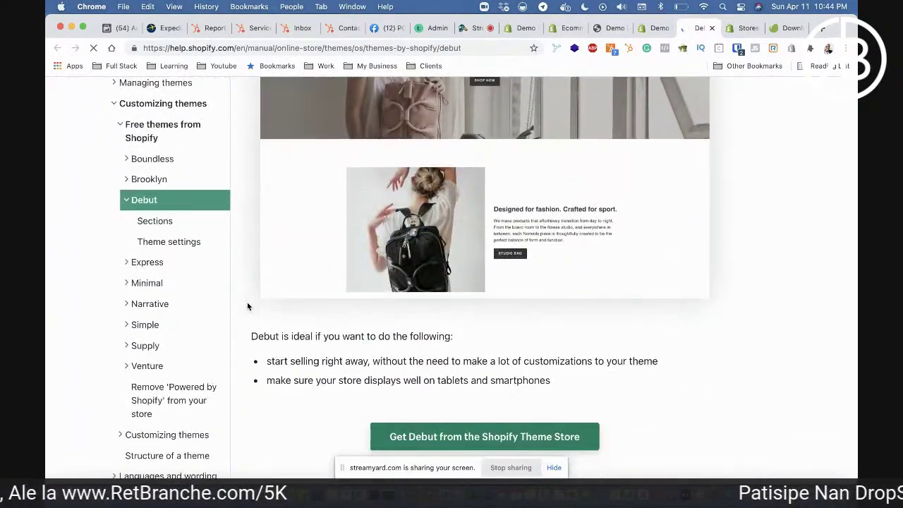
scroll(247, 307, down, 7)
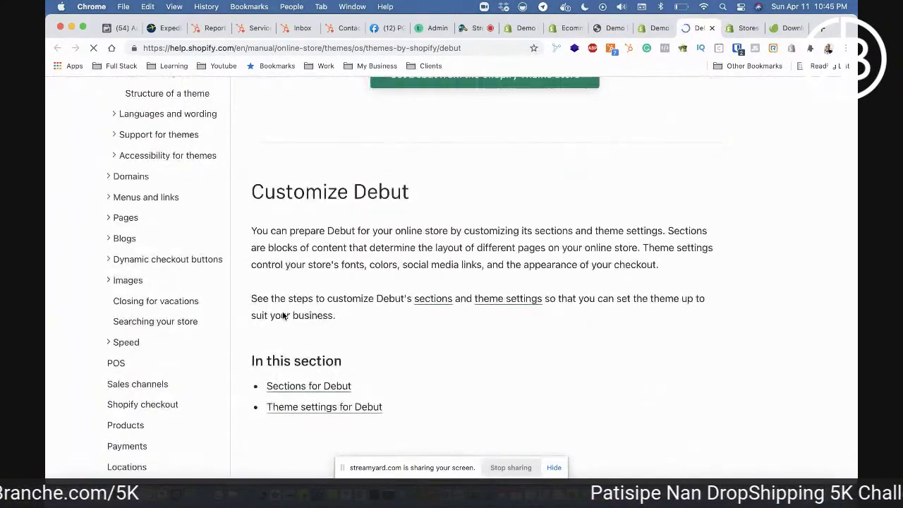
scroll(282, 315, down, 14)
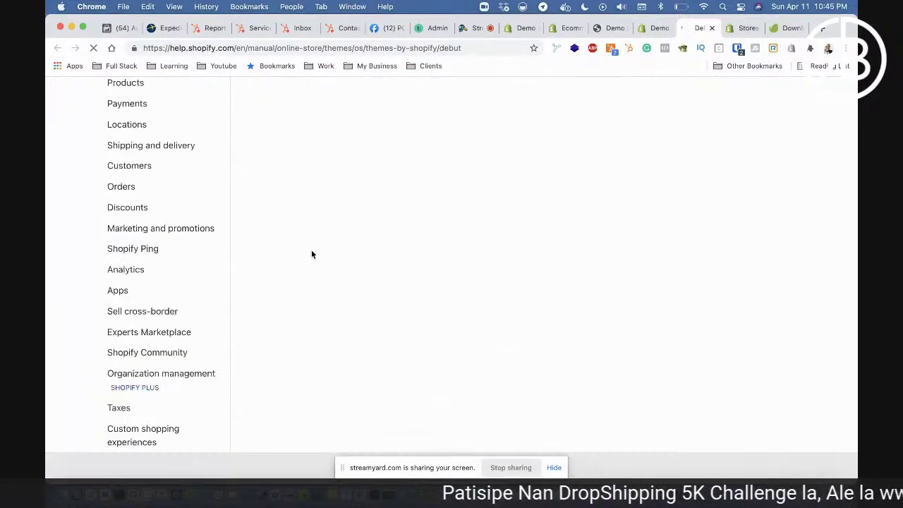
scroll(313, 254, up, 15)
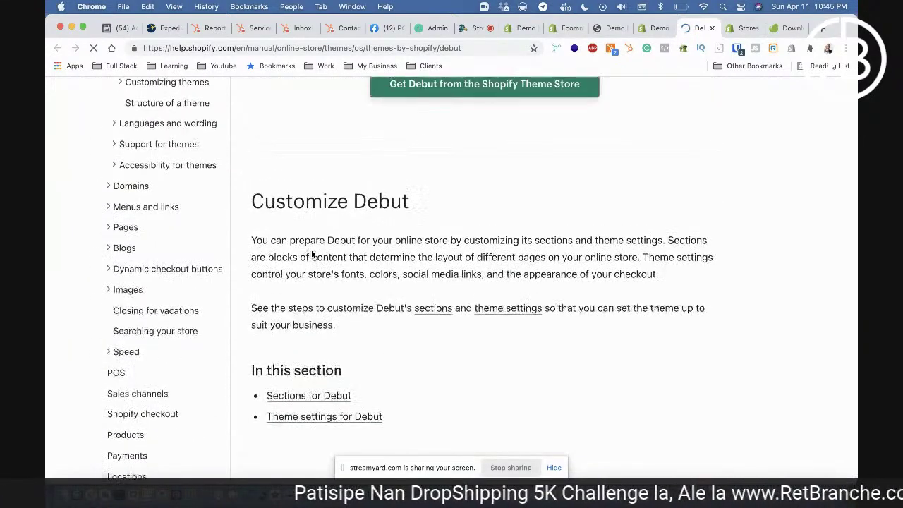
scroll(312, 254, down, 5)
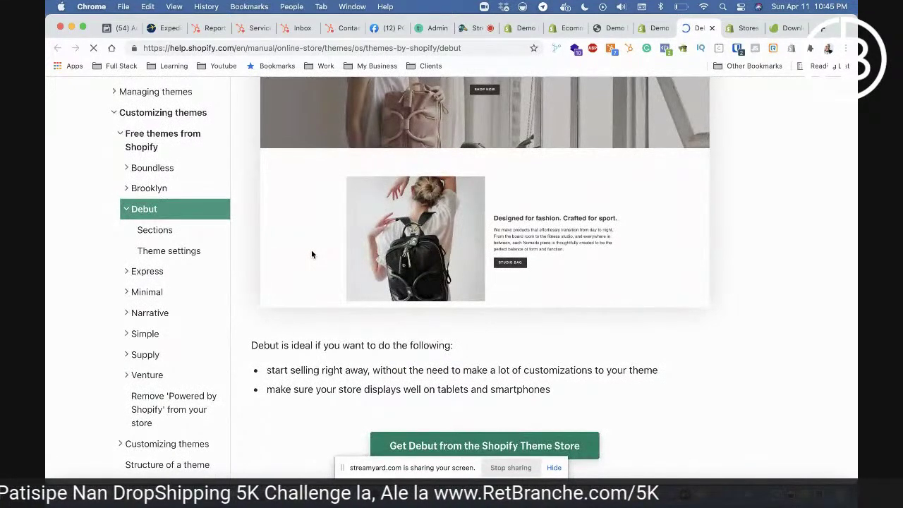
- Return to the theme editor and open the Debut theme's language editor
click(657, 28)
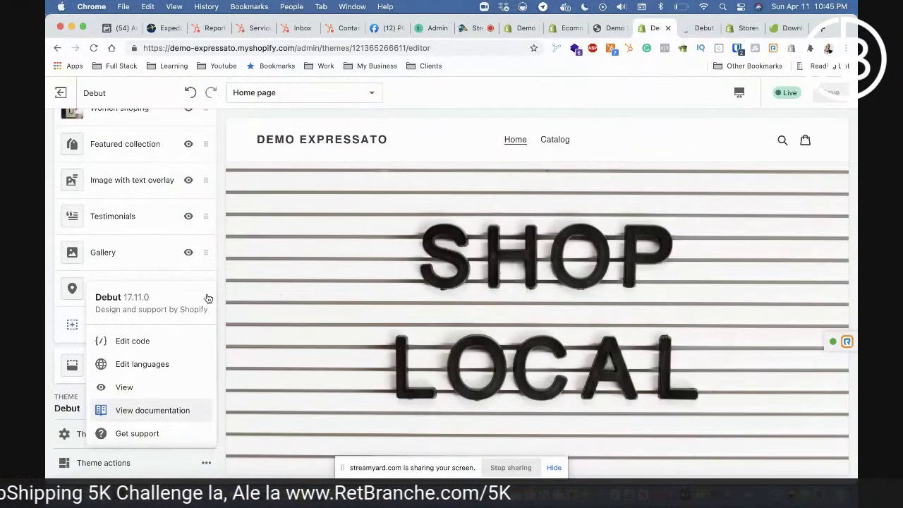
click(153, 366)
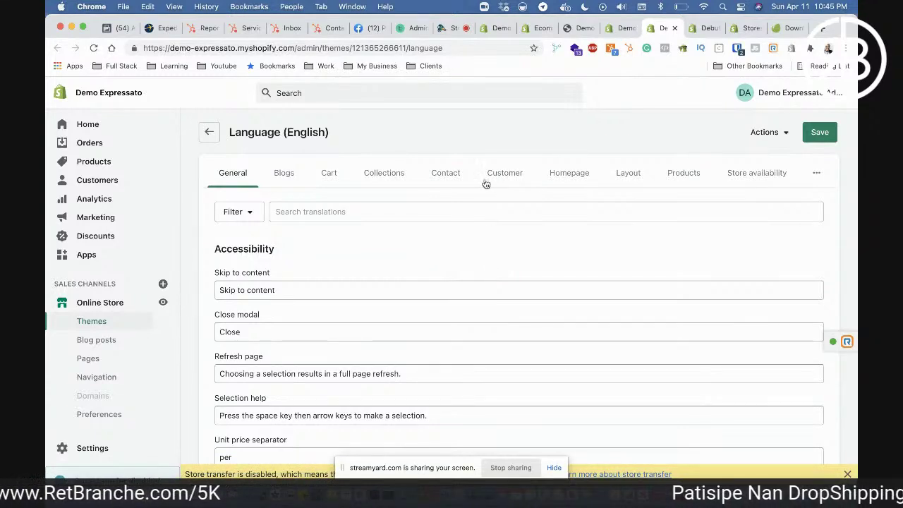
- Open the Change theme language dialog and look over the available languages
click(779, 140)
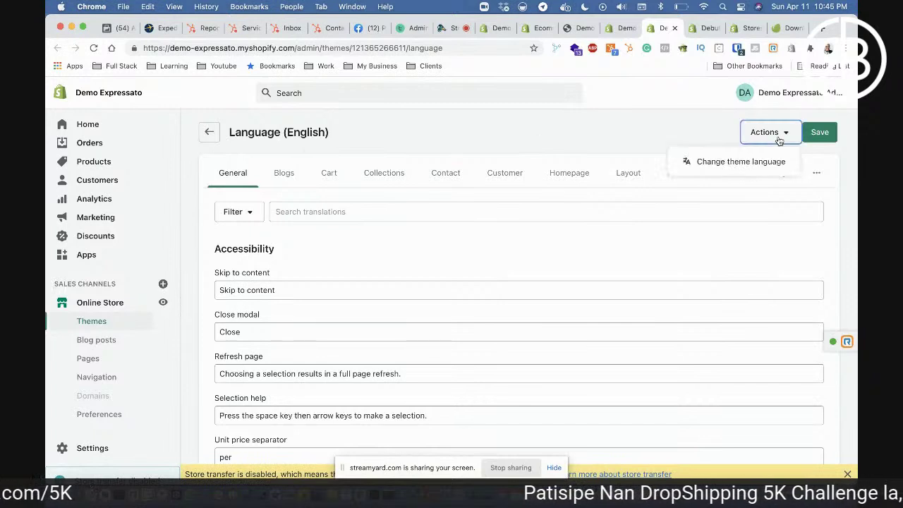
click(688, 132)
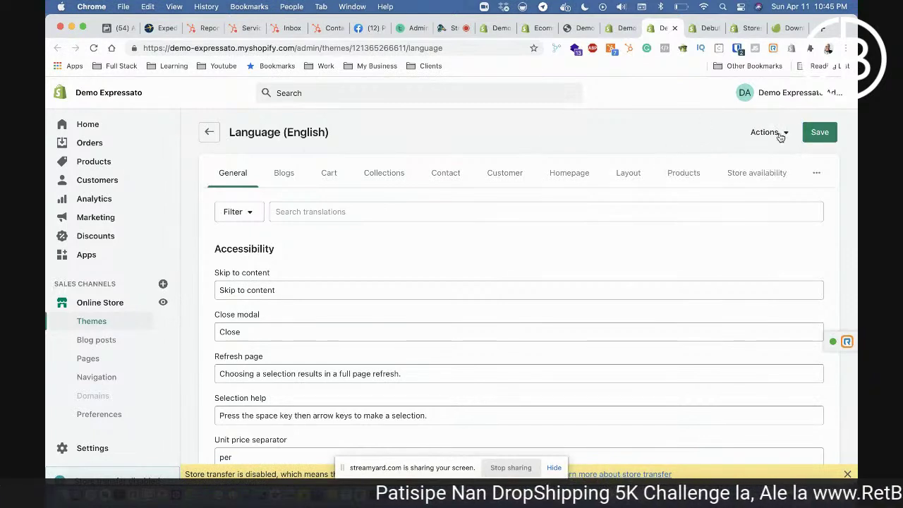
click(776, 132)
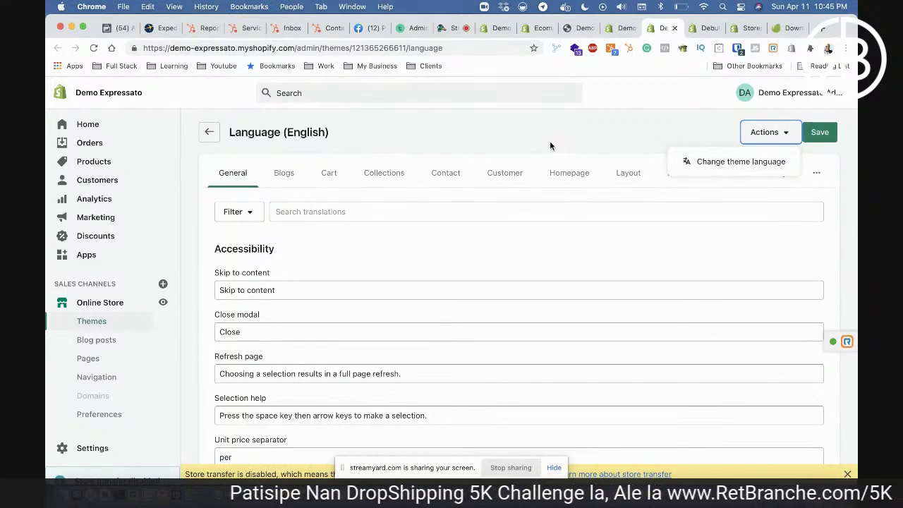
click(549, 146)
click(770, 132)
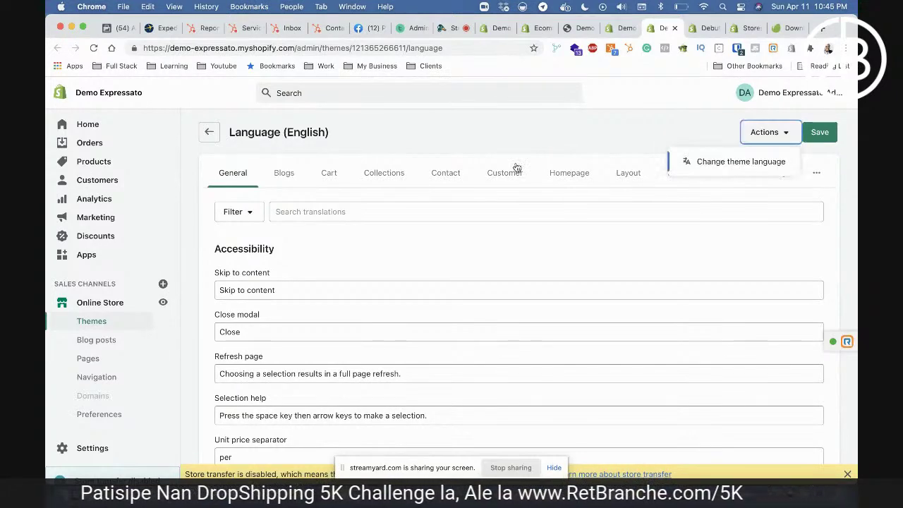
key(Return)
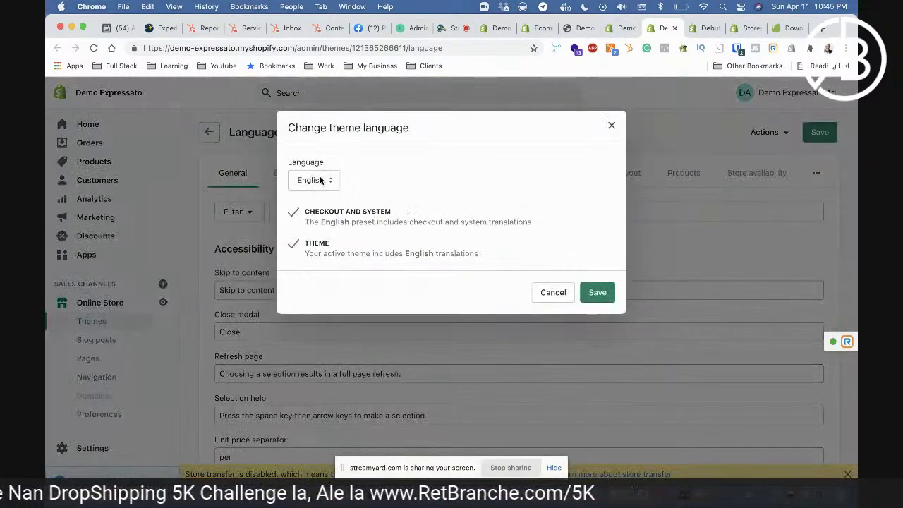
click(320, 181)
scroll(317, 372, down, 2)
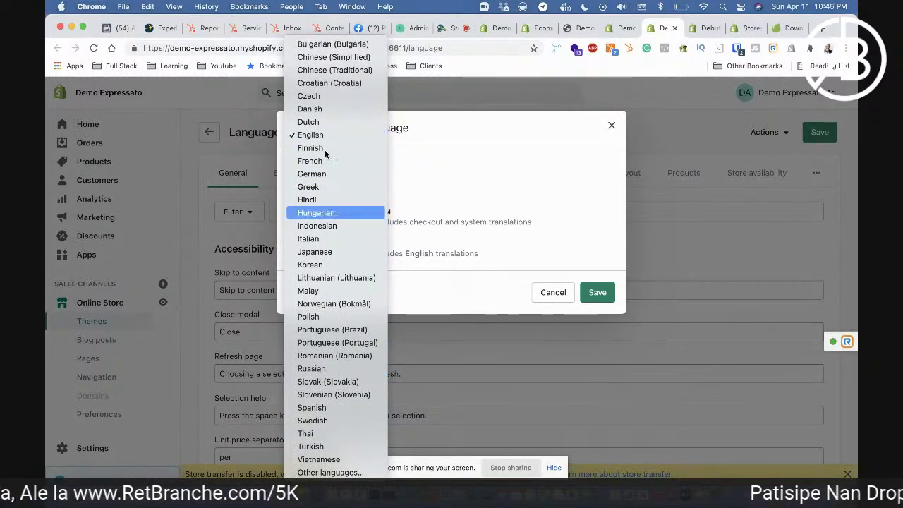
- Choose Other languages and look through the list of additional languages without picking one
click(330, 473)
click(349, 233)
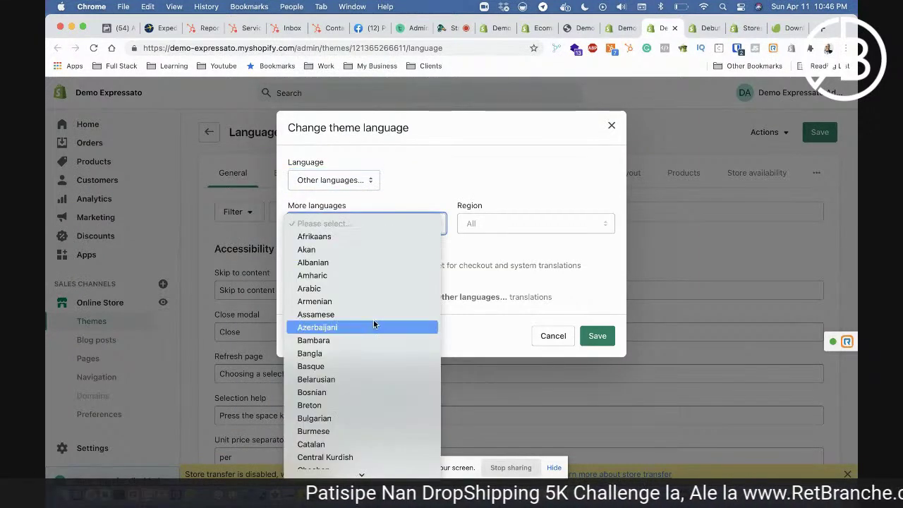
scroll(374, 324, down, 20)
scroll(375, 325, down, 3)
scroll(374, 324, down, 5)
scroll(374, 325, up, 20)
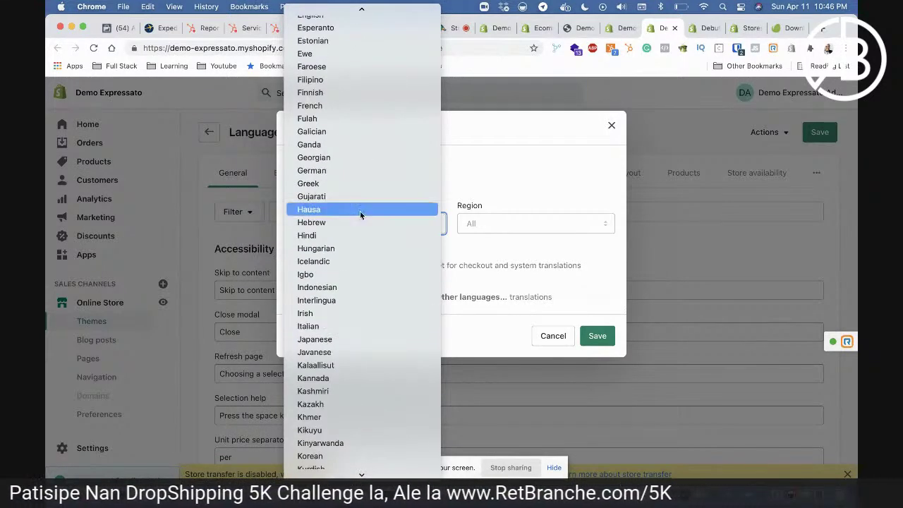
scroll(400, 360, up, 1)
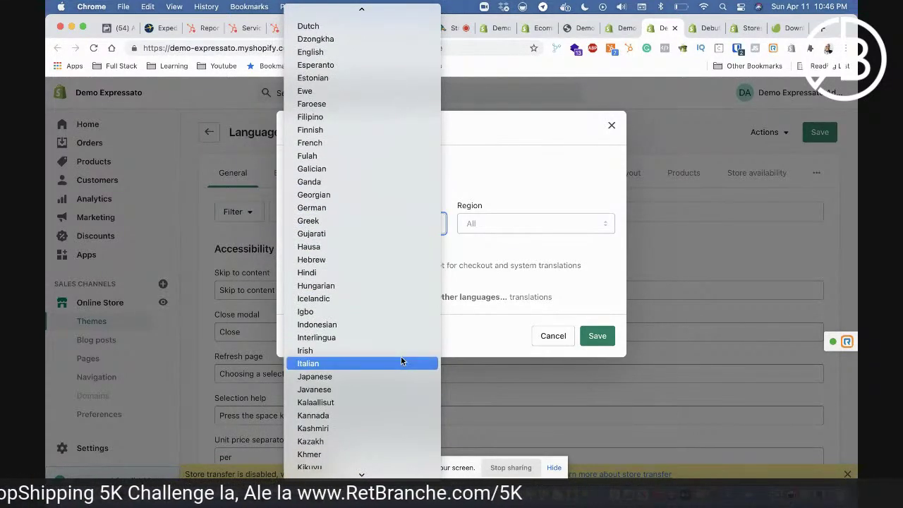
click(533, 215)
click(502, 224)
- Set the theme language back to English and close the dialog without saving
click(334, 180)
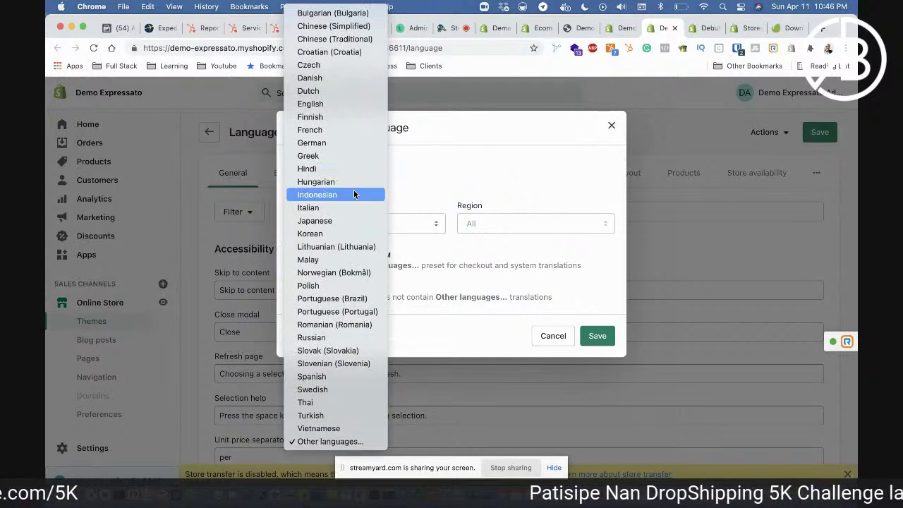
click(335, 104)
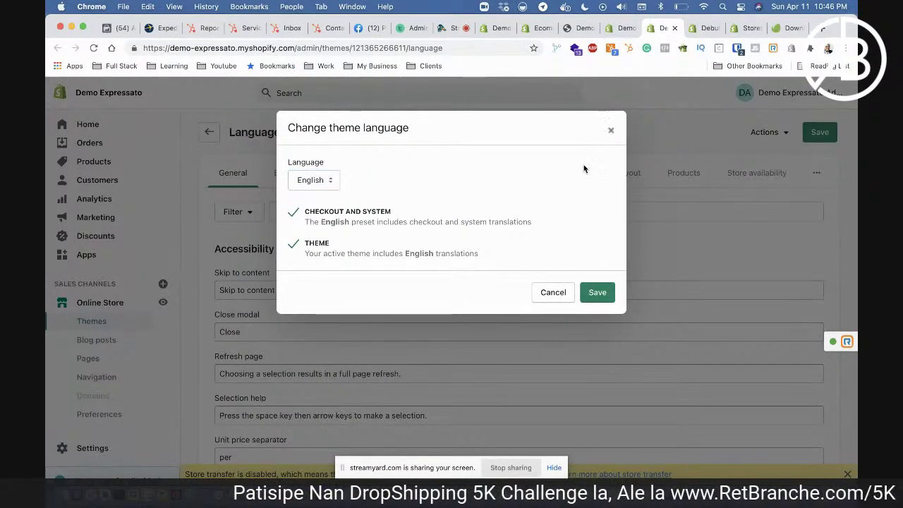
drag(392, 212, 303, 212)
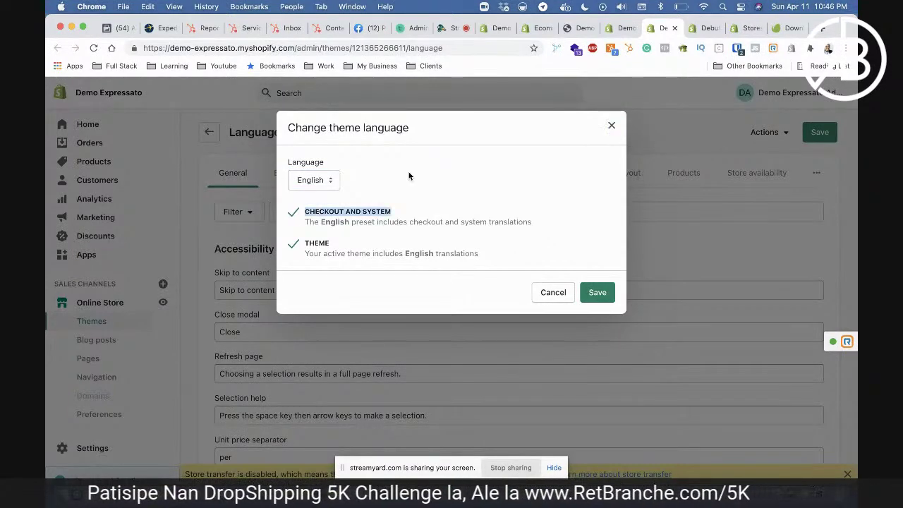
click(609, 126)
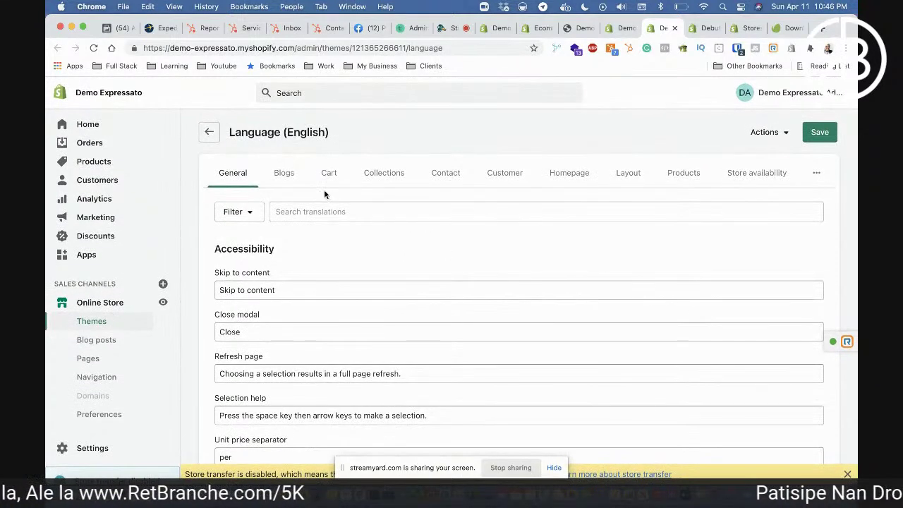
- Open the Cart translations and change the Title text to "Your favorite cart"
click(340, 174)
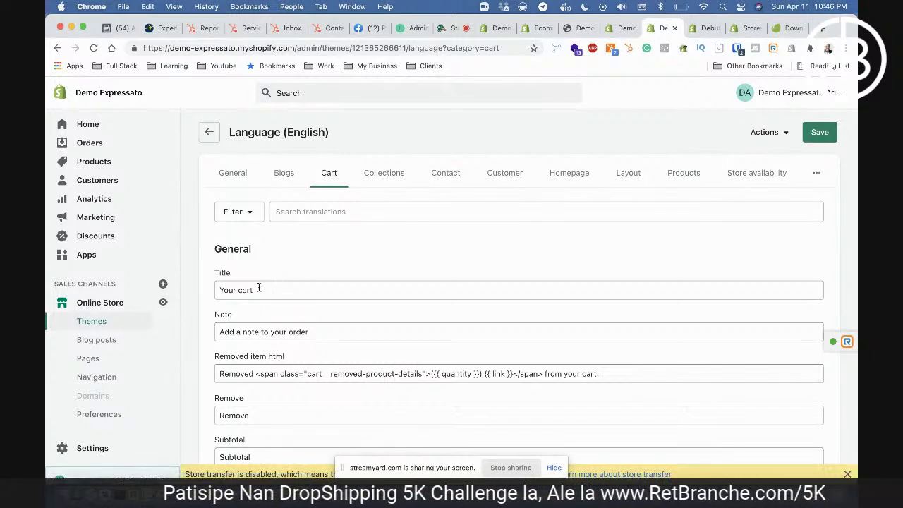
drag(259, 289, 197, 289)
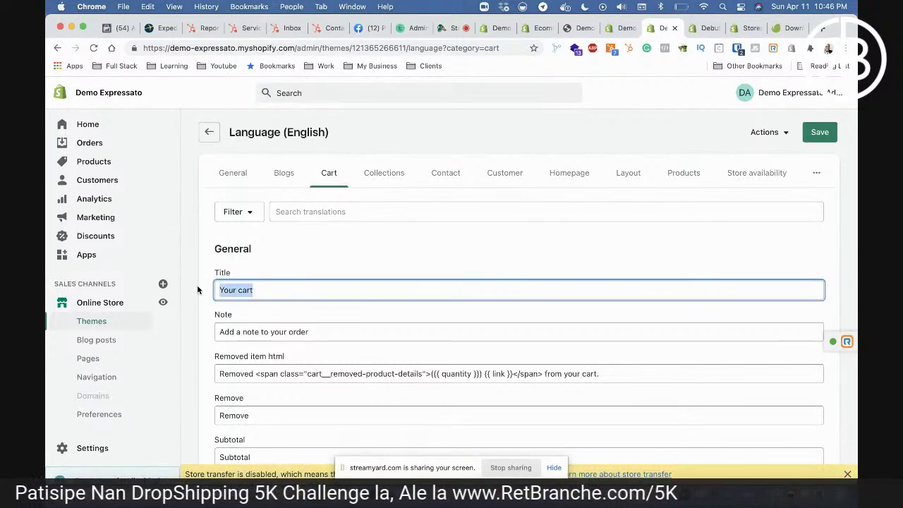
text(Your bg)
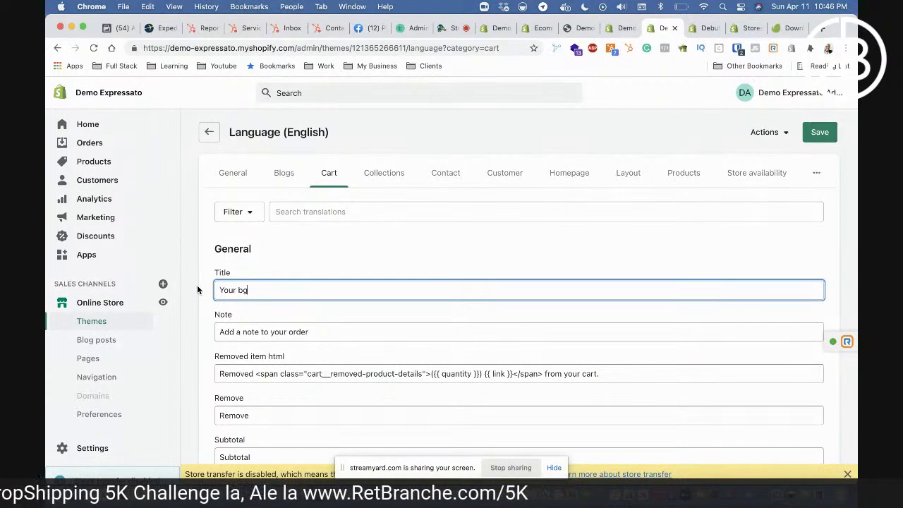
key(BackSpace)
key(BackSpace)
key(BackSpace)
text(favorite cart)
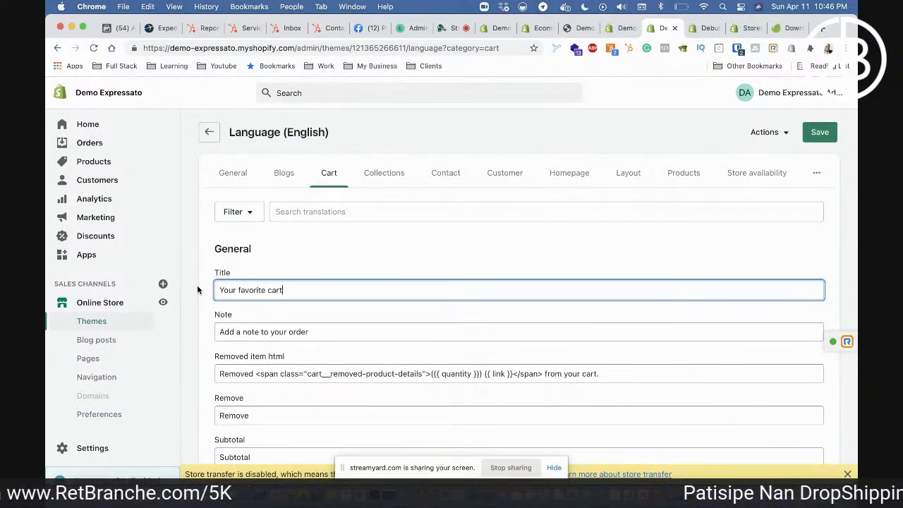
- Delete the last words of the edited cart Title and undo the edits to restore the original text
double_click(249, 290)
click(291, 286)
triple_click(291, 286)
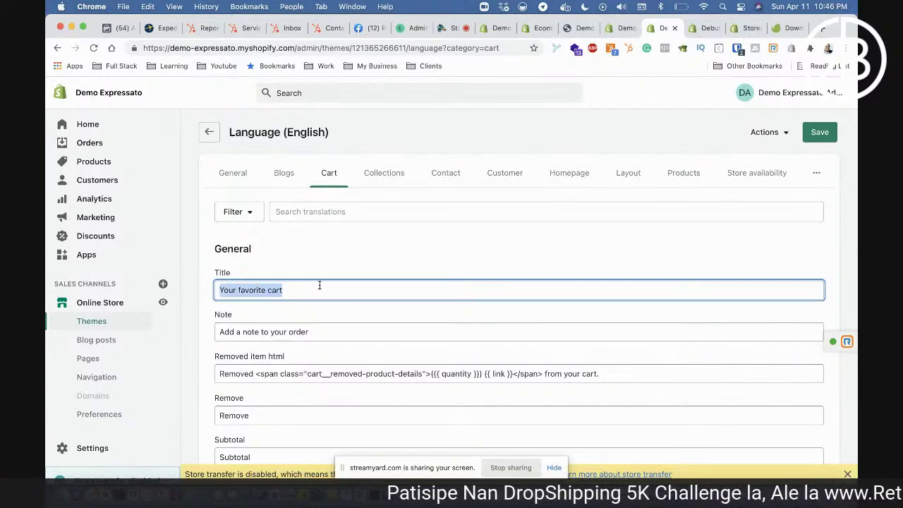
click(320, 286)
key(BackSpace)
key(BackSpace)
key(BackSpace)
key(BackSpace)
key(BackSpace)
key(BackSpace)
key(BackSpace)
key(BackSpace)
key(BackSpace)
key(BackSpace)
key(BackSpace)
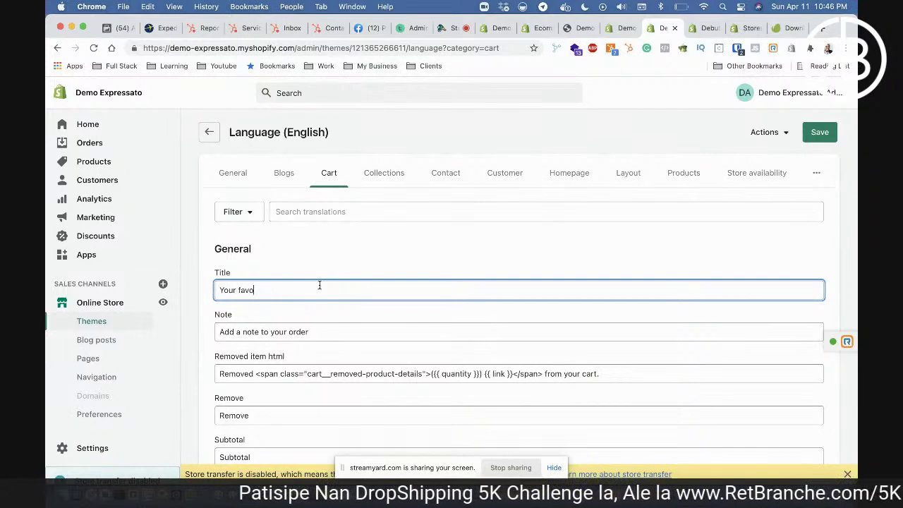
text(bg)
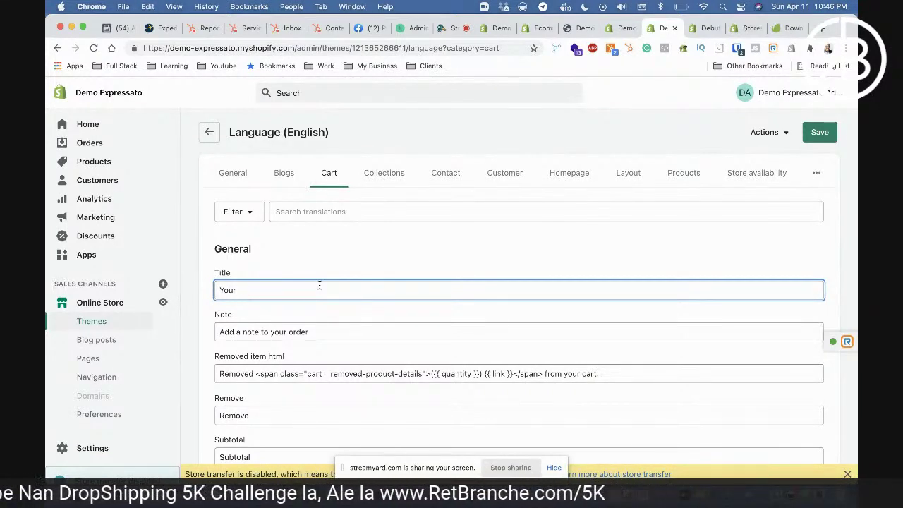
key(super+z)
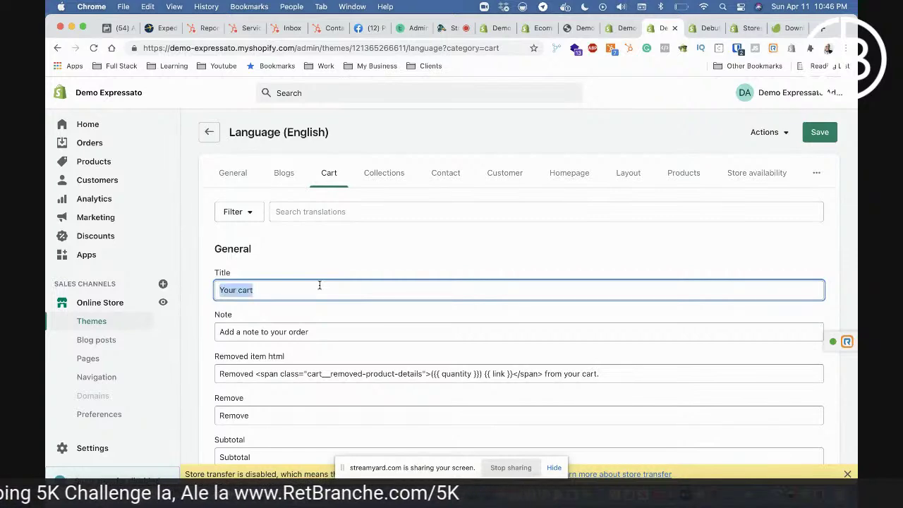
click(462, 259)
- Clear the "Taxes and shipping at checkout" text in the Cart translations
scroll(462, 265, down, 1)
scroll(462, 264, down, 5)
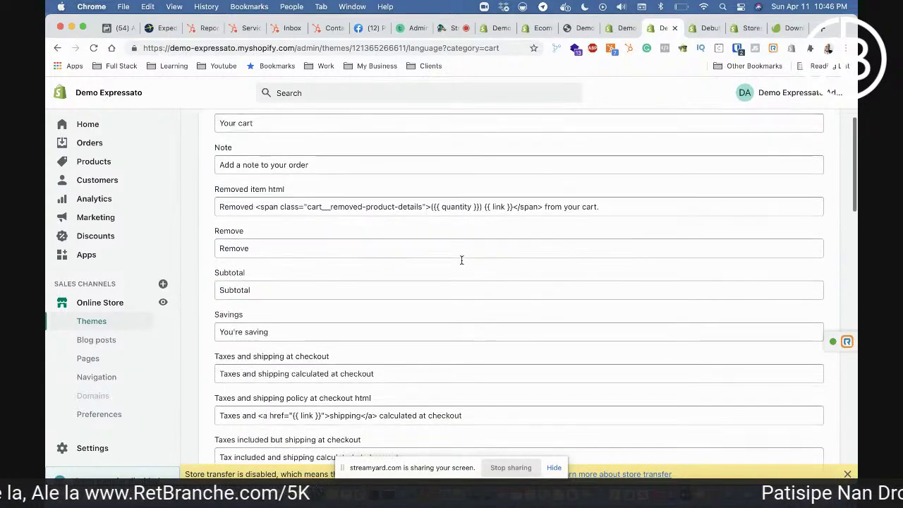
drag(220, 311, 183, 308)
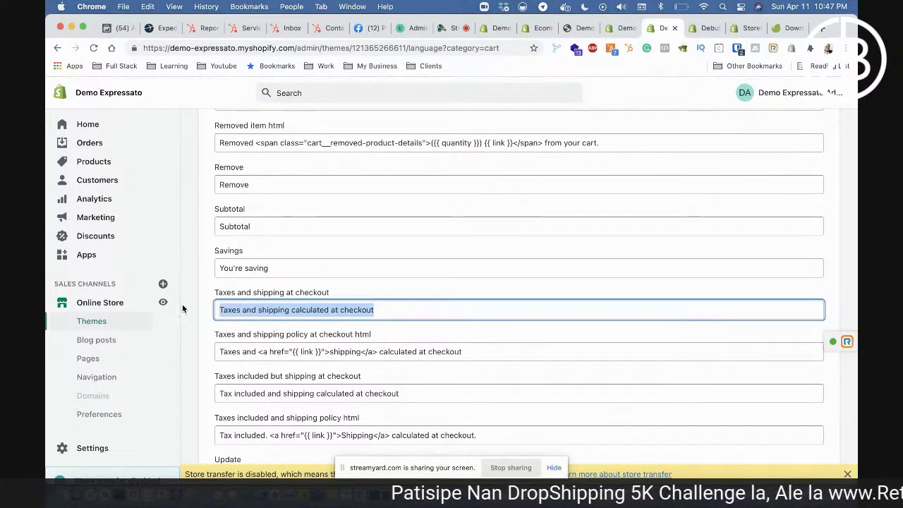
click(253, 305)
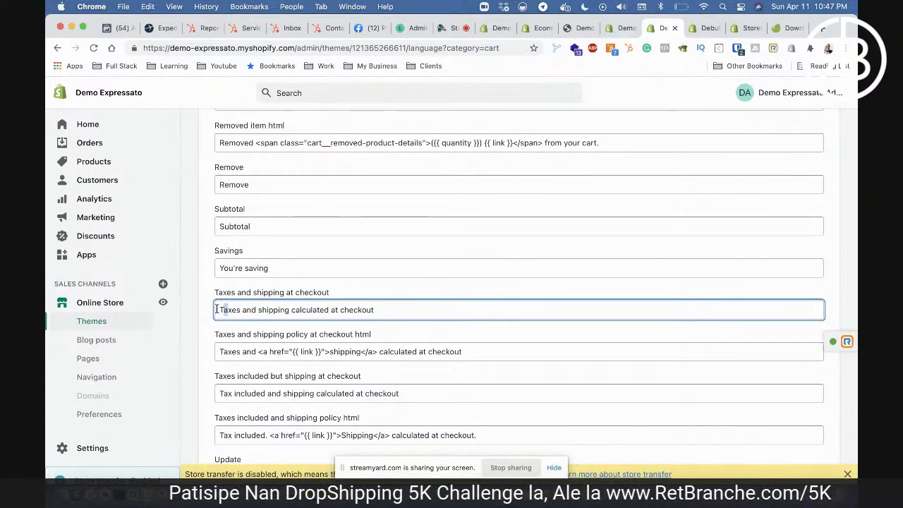
scroll(348, 310, up, 2)
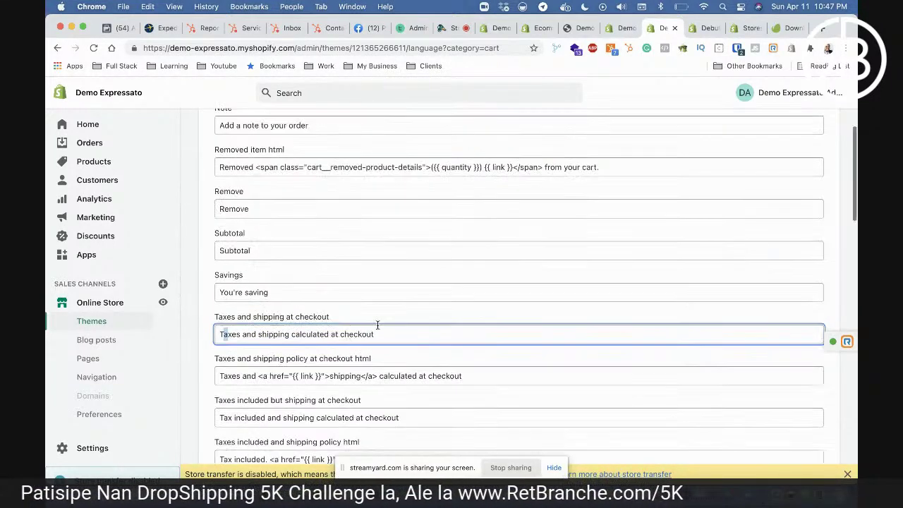
scroll(369, 340, up, 3)
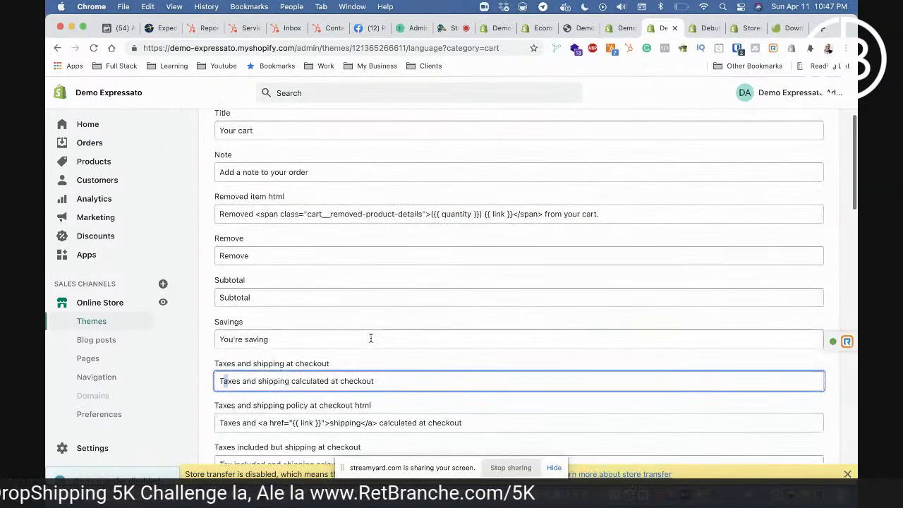
drag(388, 387, 204, 386)
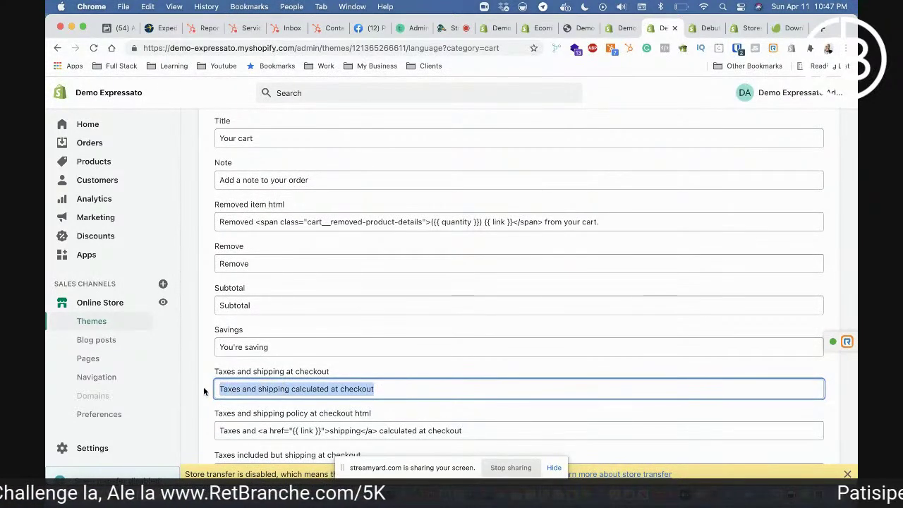
key(BackSpace)
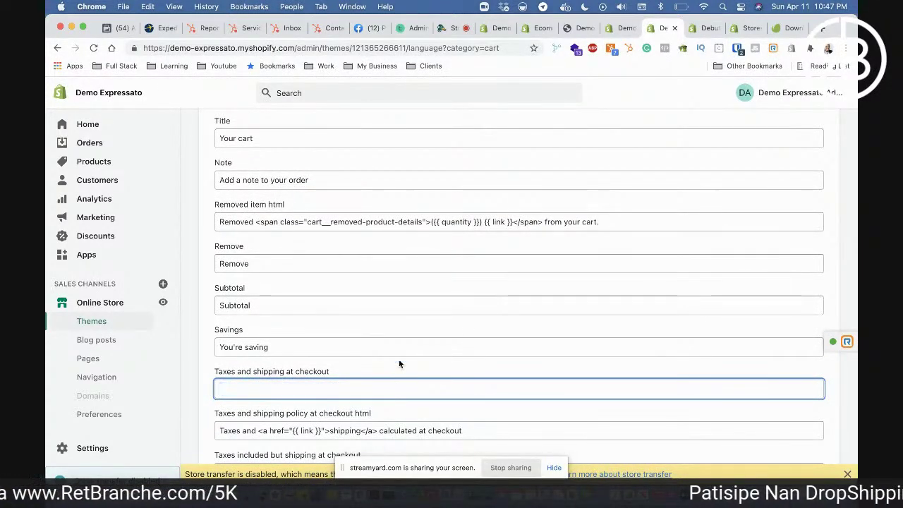
click(448, 359)
- Undo the clearing of the taxes and shipping text and look over the other Cart translations
scroll(449, 363, up, 3)
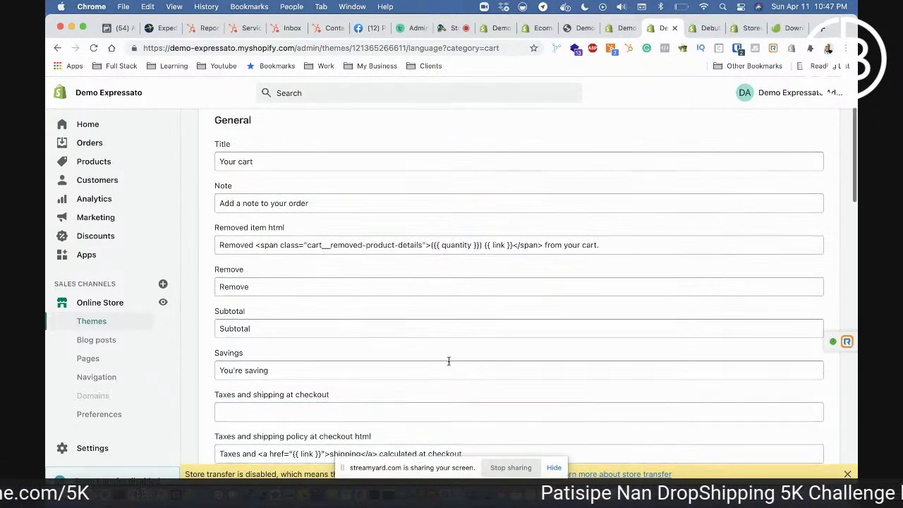
scroll(448, 361, down, 3)
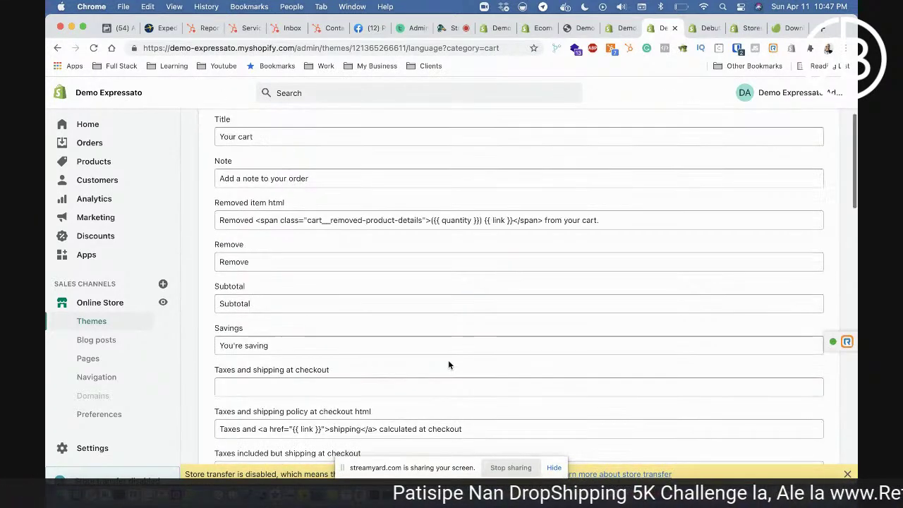
key(super+z)
scroll(578, 198, up, 5)
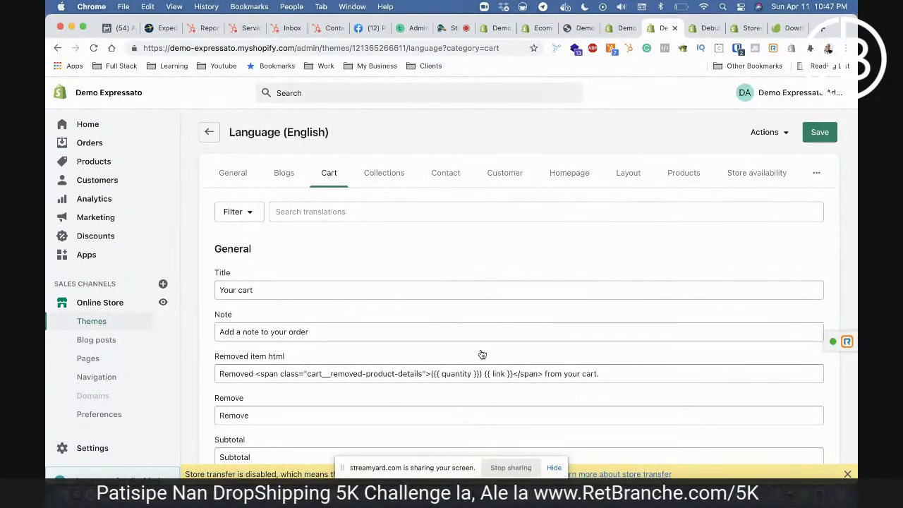
scroll(482, 354, down, 5)
scroll(482, 354, down, 5)
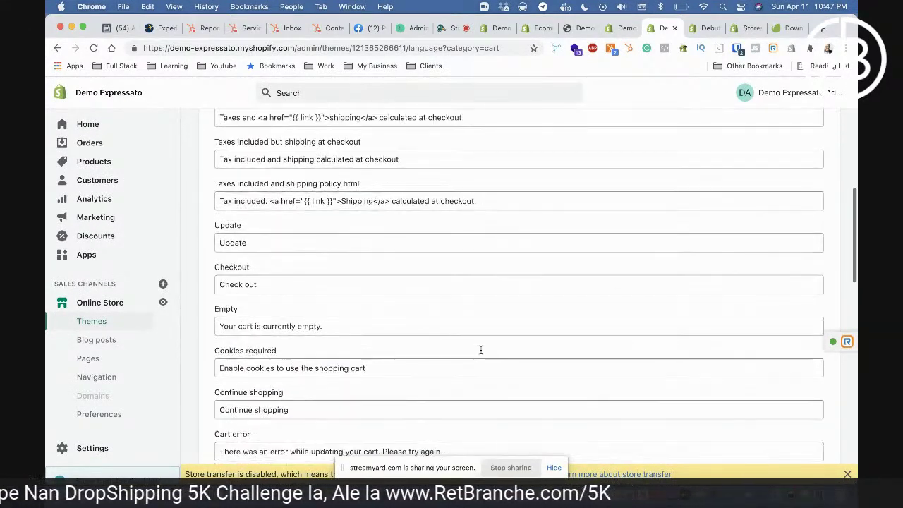
scroll(480, 350, up, 5)
- Return to the theme editor, dismiss the battery notification and open the Debut theme's code editor
click(621, 28)
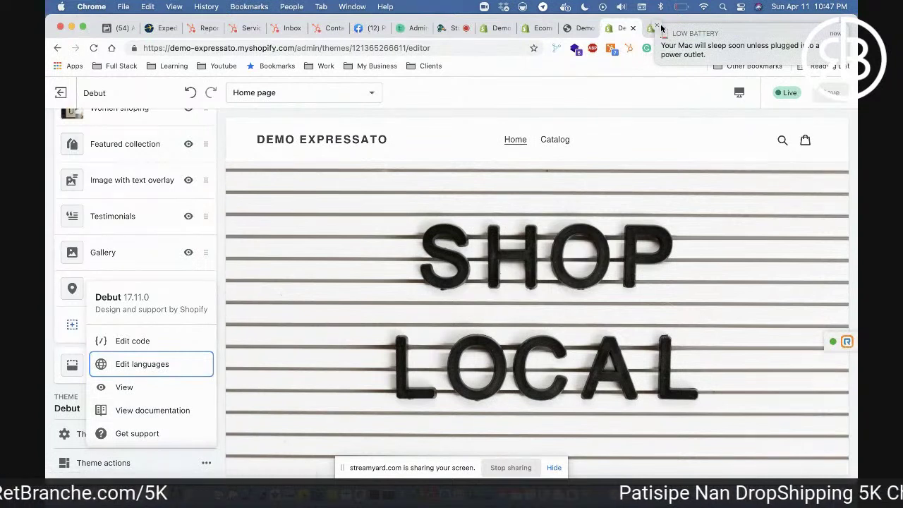
click(658, 27)
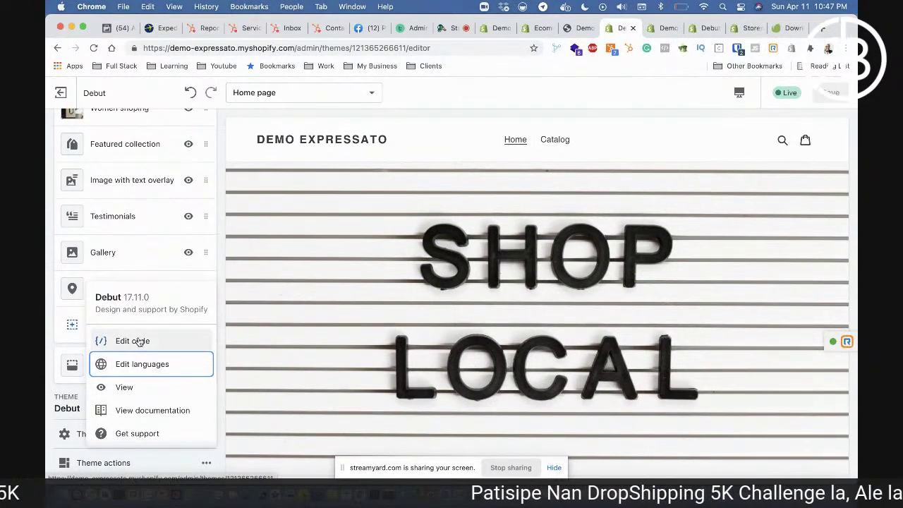
click(132, 341)
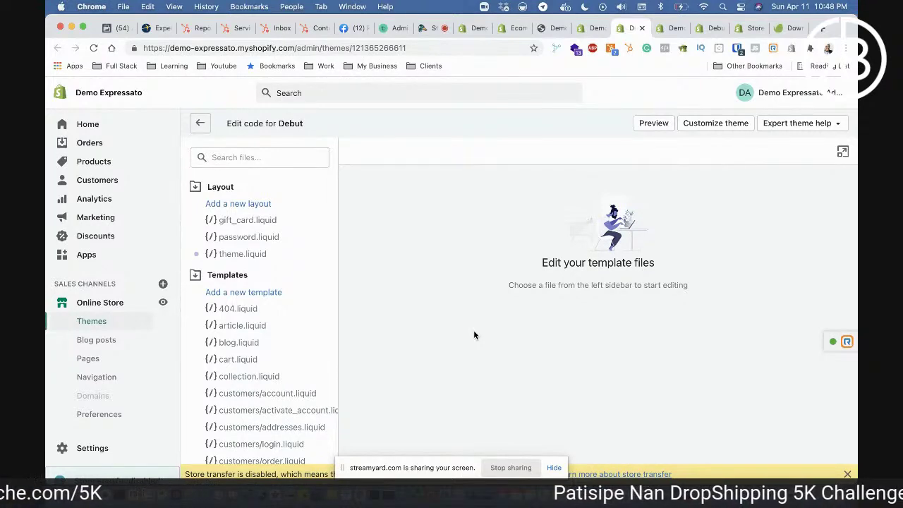
- Look over the layout and template files listed in the Debut theme's code editor
scroll(259, 366, down, 5)
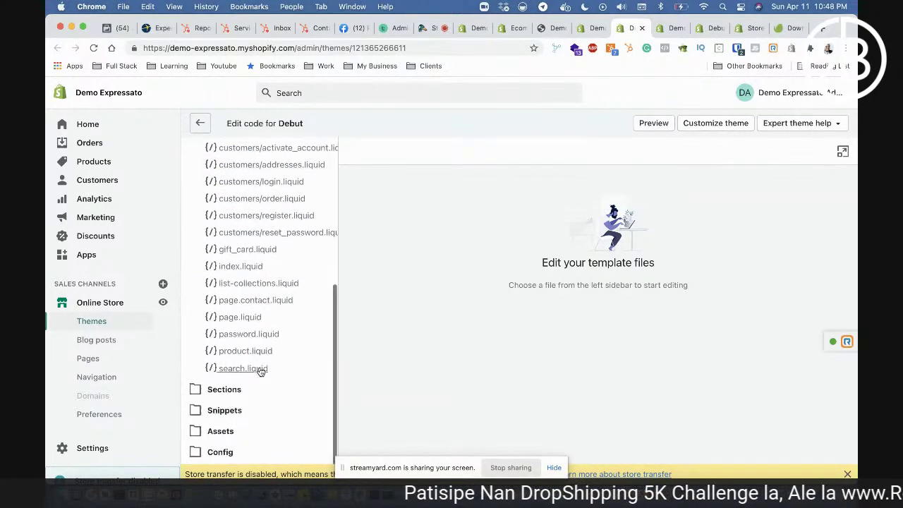
scroll(259, 367, up, 5)
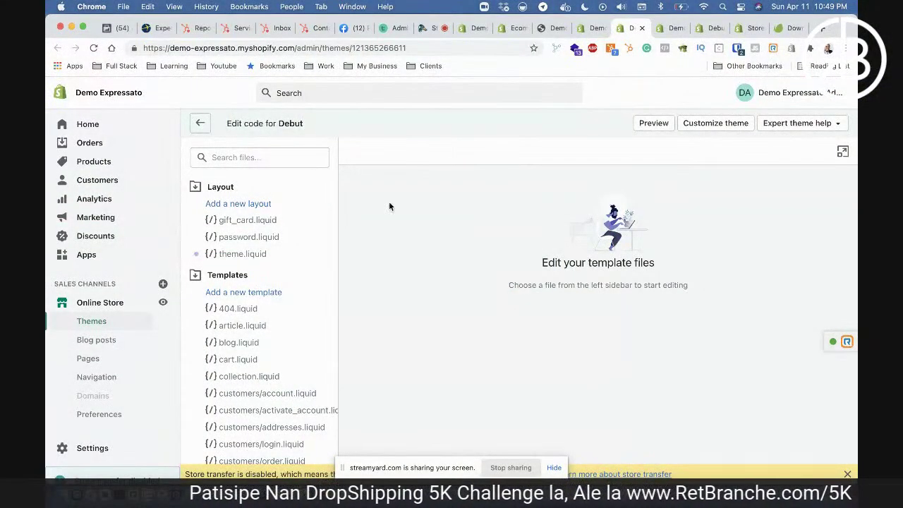
double_click(291, 124)
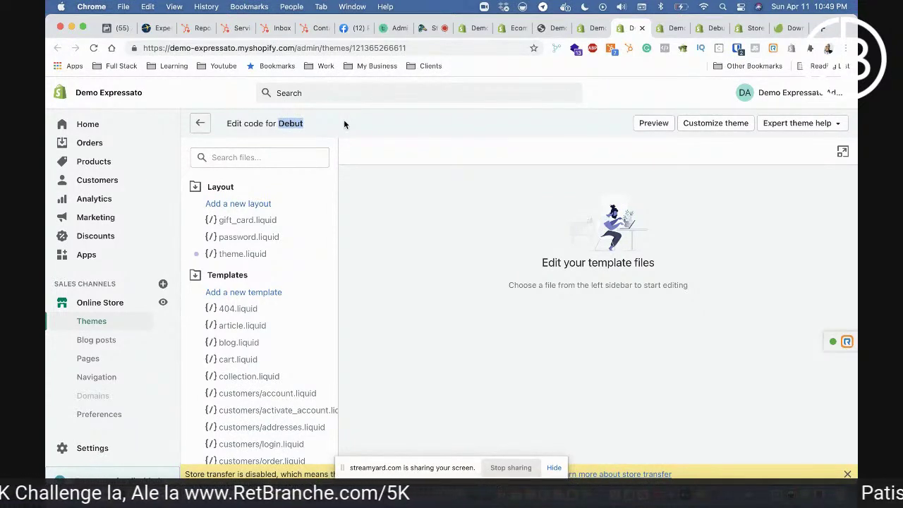
triple_click(285, 126)
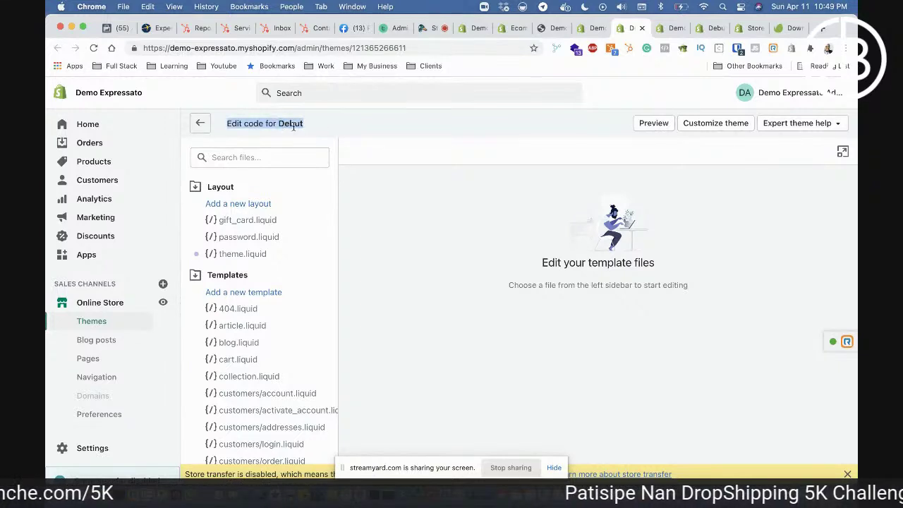
double_click(295, 125)
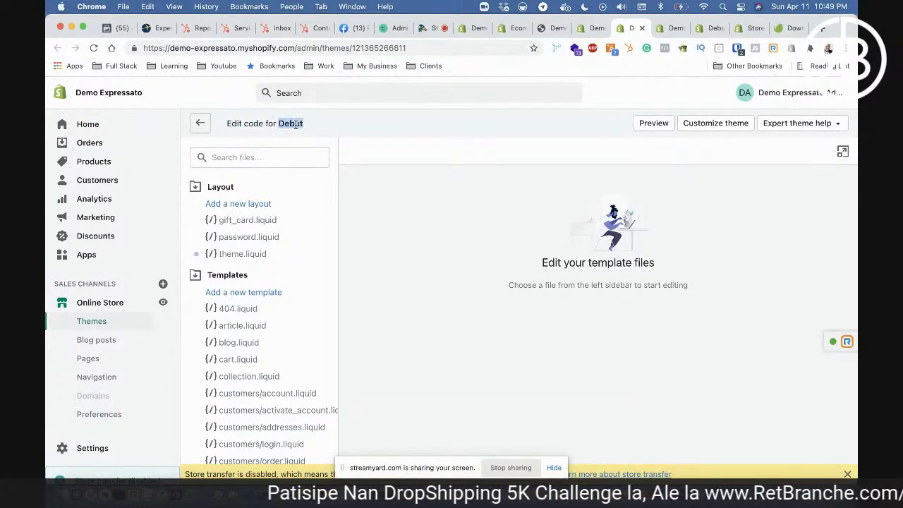
- Search the theme files for "footer", clear the search and look through the full file list again
click(266, 158)
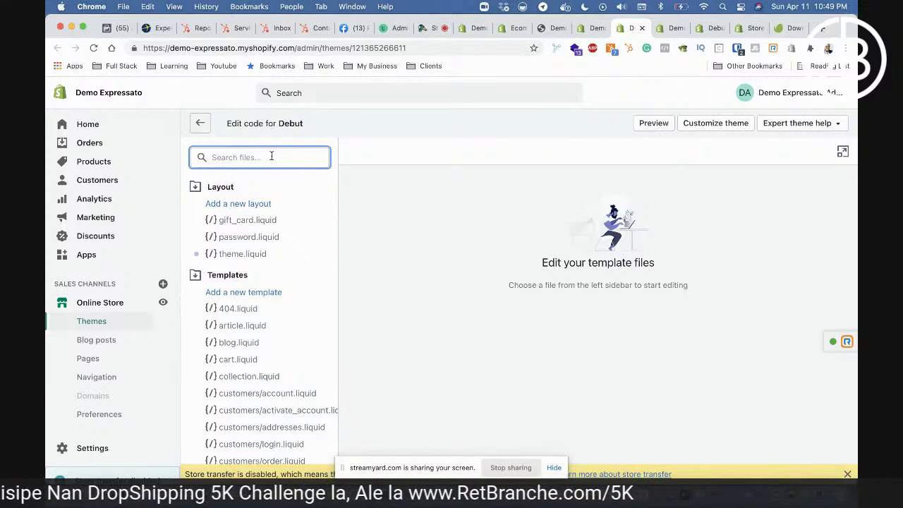
text(footer)
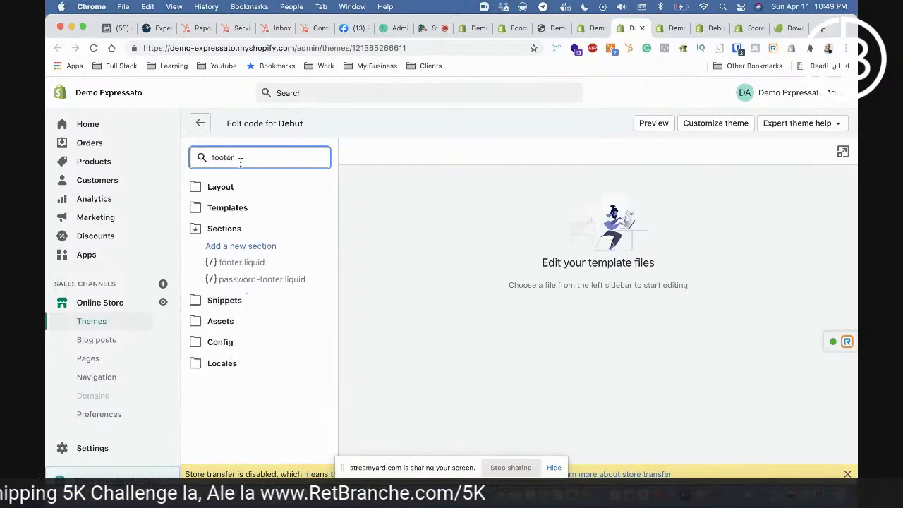
double_click(214, 152)
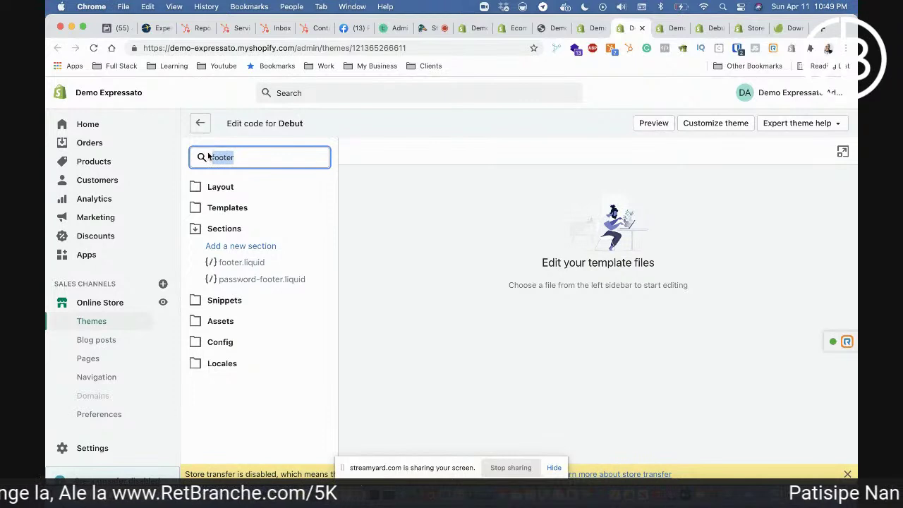
key(Right)
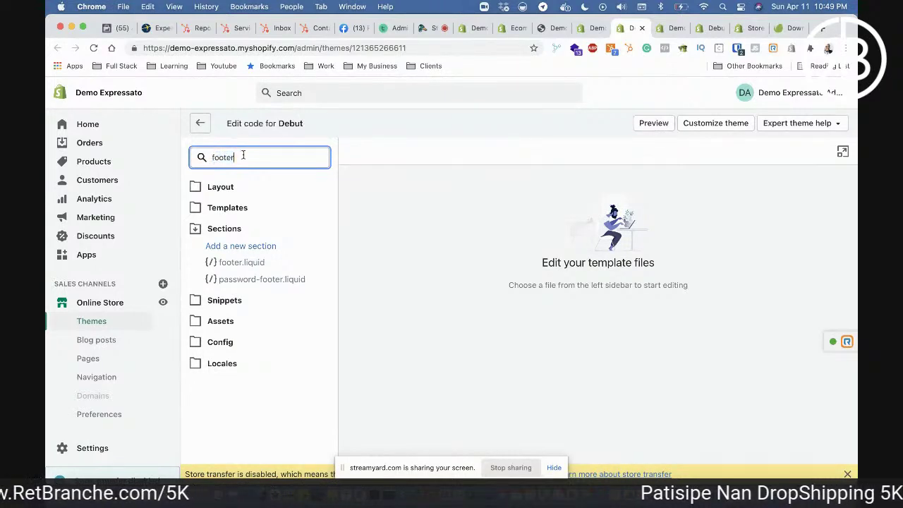
double_click(214, 157)
key(Right)
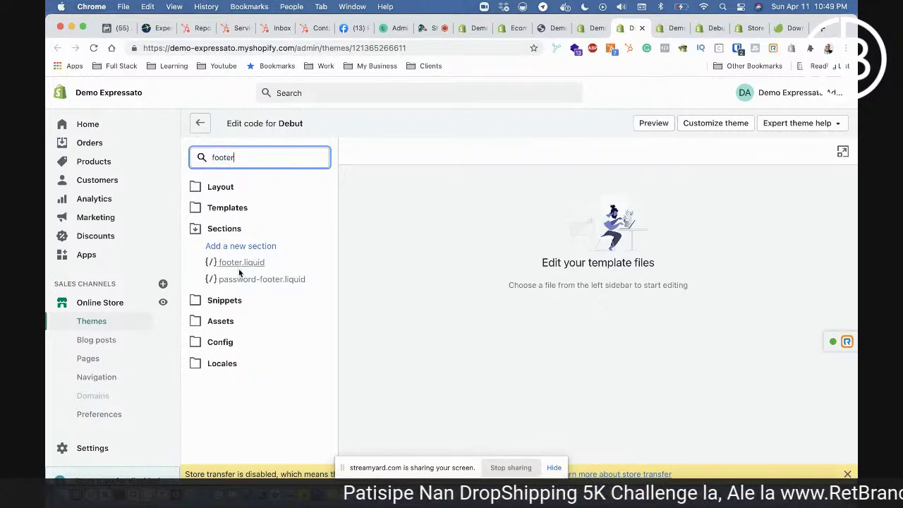
double_click(249, 155)
key(BackSpace)
scroll(251, 297, down, 5)
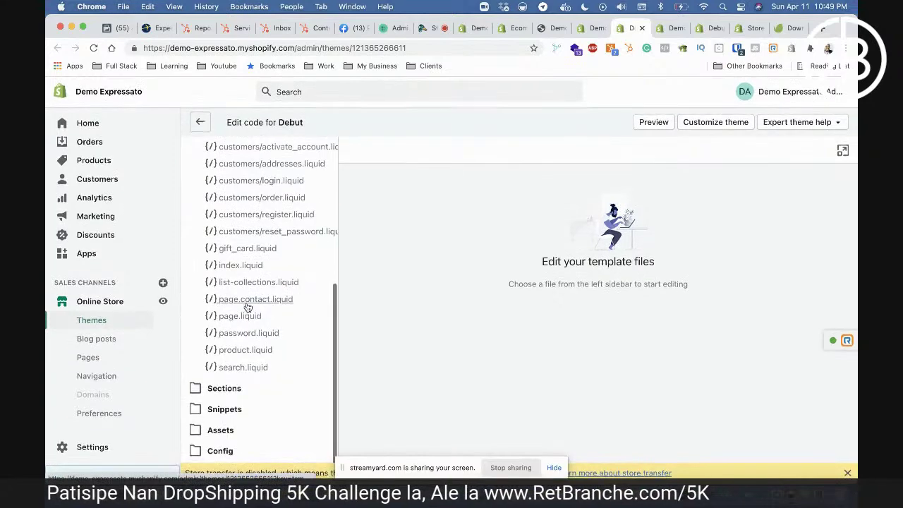
scroll(244, 297, up, 3)
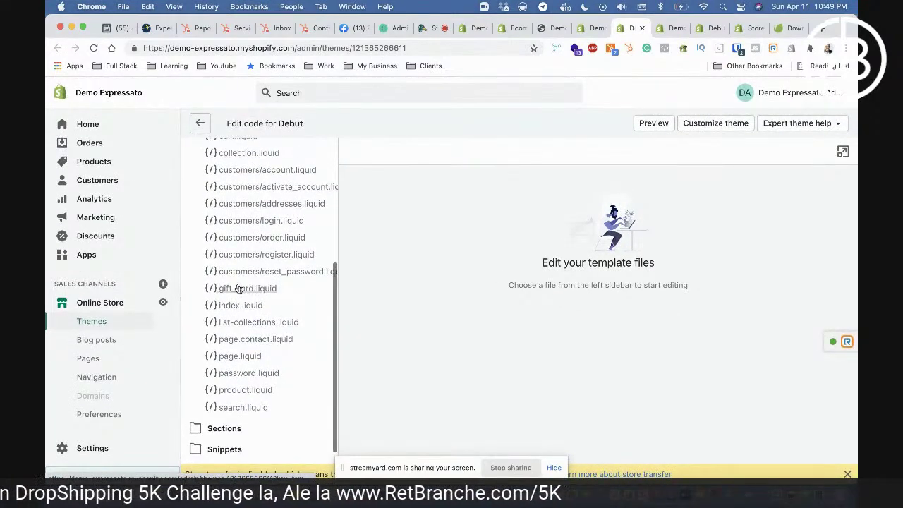
scroll(239, 289, up, 4)
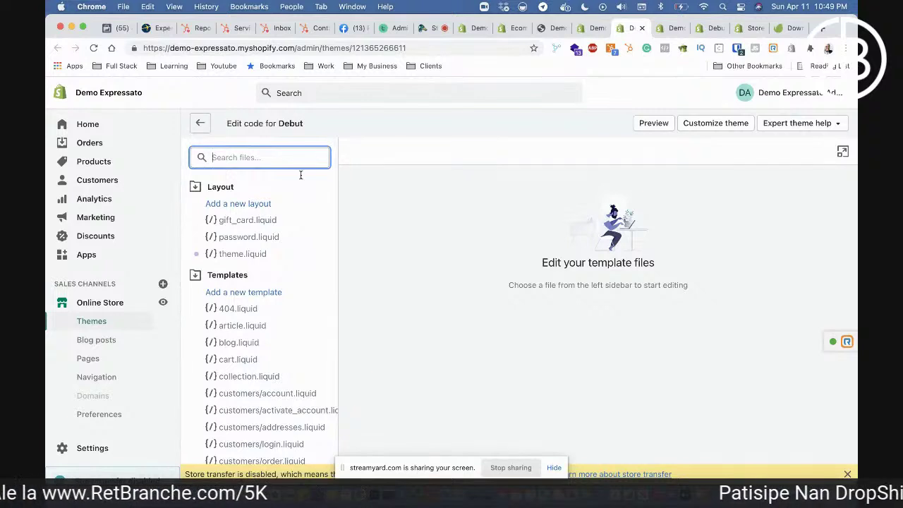
- Filter the theme files by "foo", open footer.liquid and find the "Powered by Shopify" credit in the store preview's footer
text(foo)
click(237, 262)
click(551, 27)
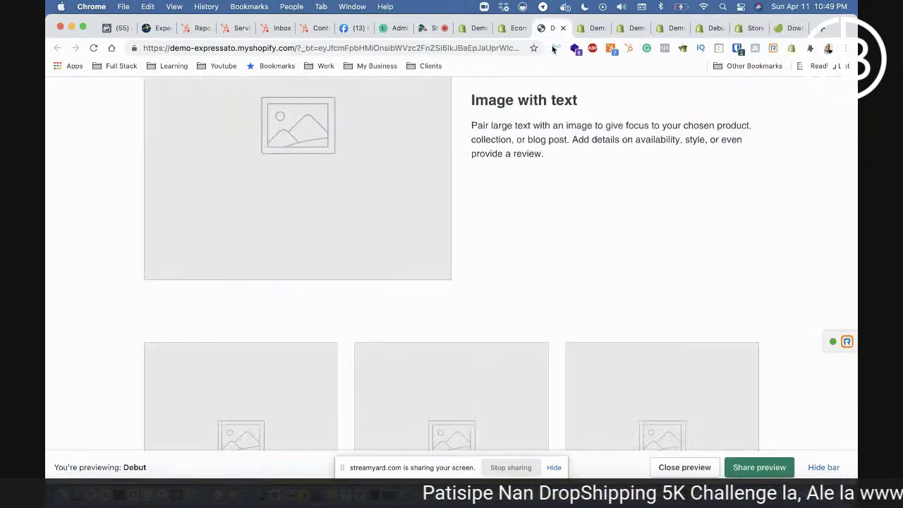
scroll(429, 297, down, 15)
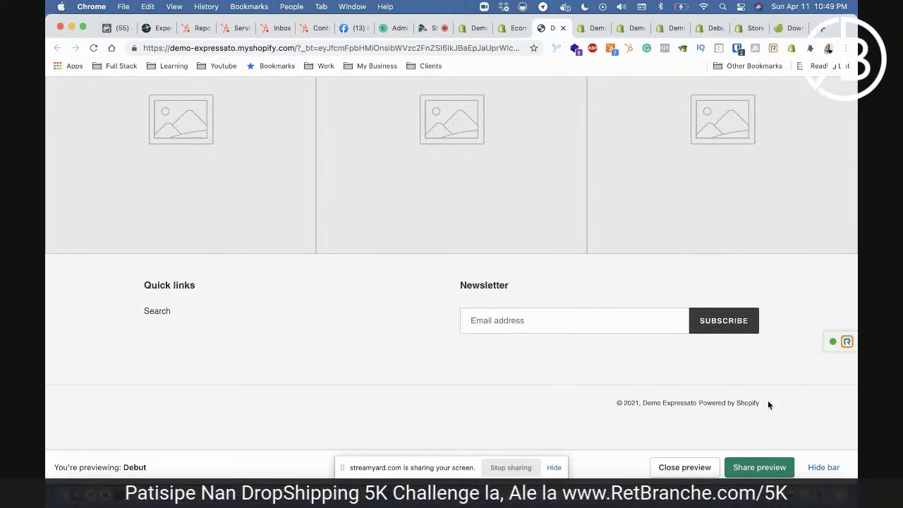
drag(768, 400, 692, 401)
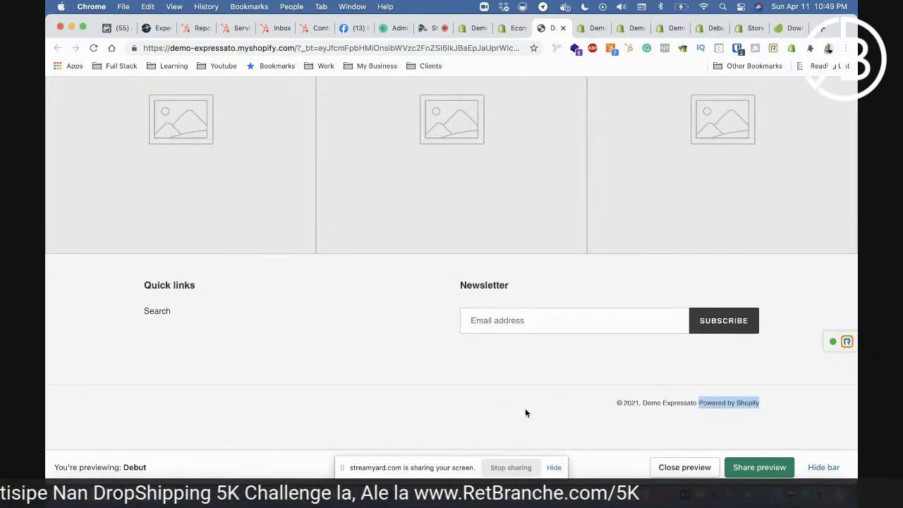
- Search footer.liquid for "powered" and replace {{ powered_by_link }} on line 322 with "Powered by Retbranche"
click(597, 29)
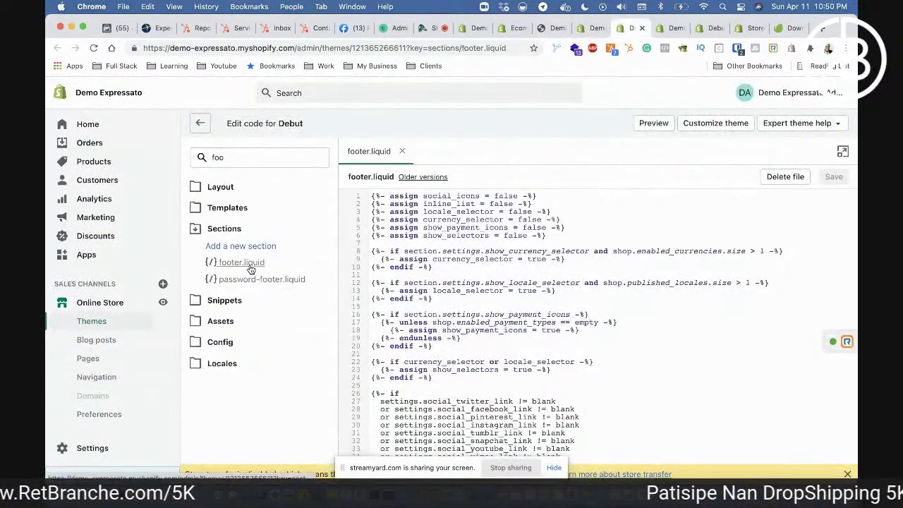
click(451, 266)
key(super+f)
text(power)
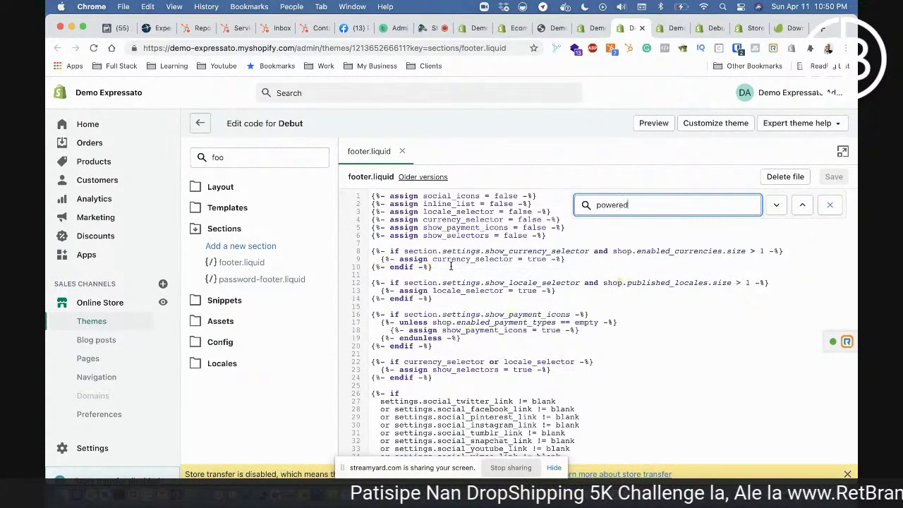
text(ed)
key(Return)
scroll(628, 301, right, 6)
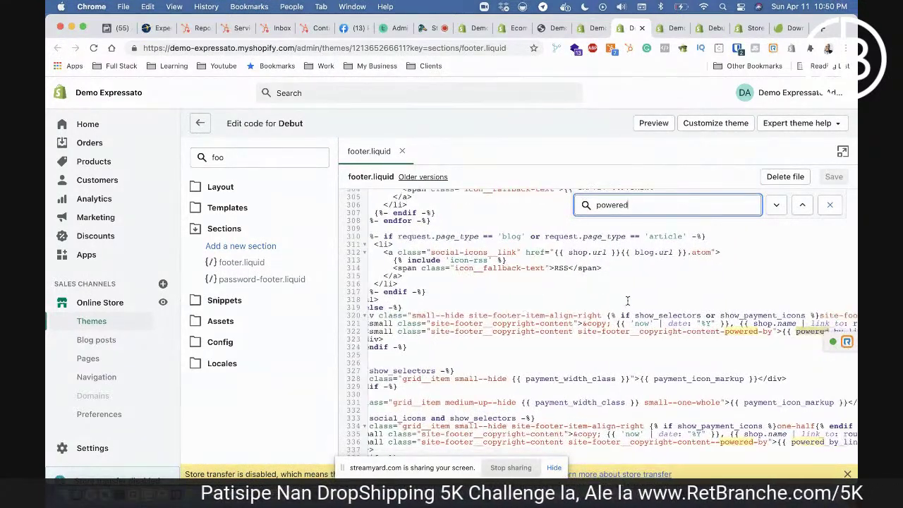
drag(573, 329, 663, 329)
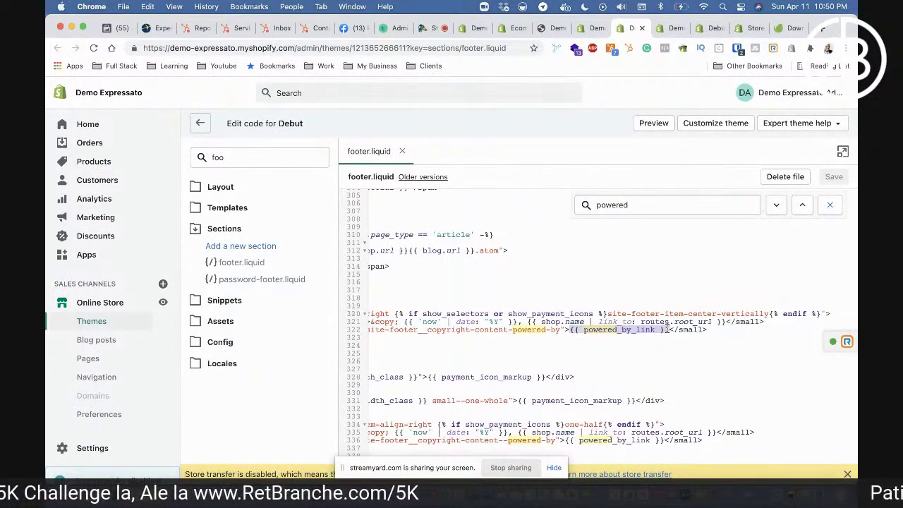
text(Powered by Re )
text(branche)
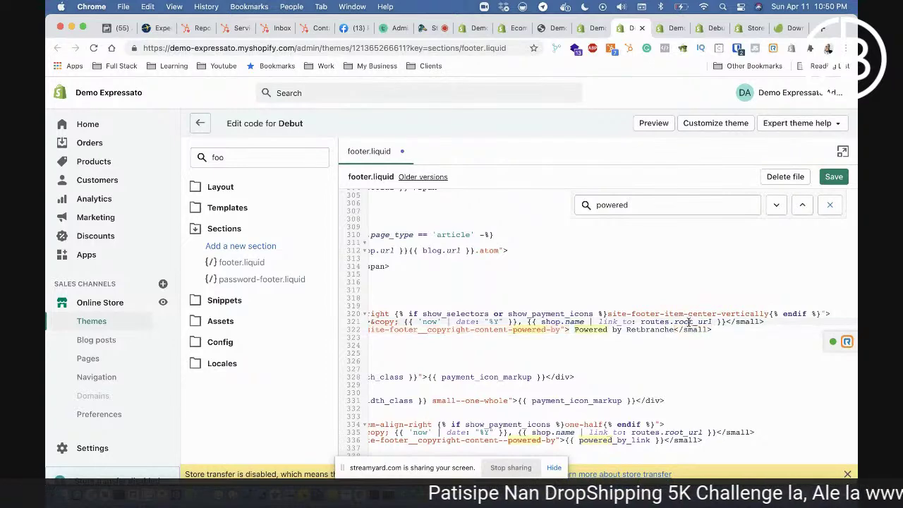
- Replace {{ powered_by_link }} on line 336 of footer.liquid with "Powered by Retbranche"
scroll(690, 322, down, 5)
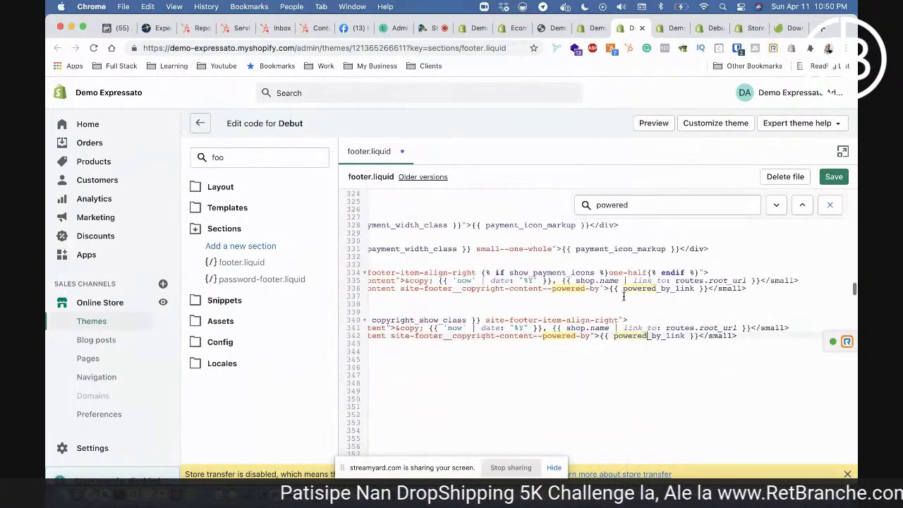
drag(609, 288, 706, 288)
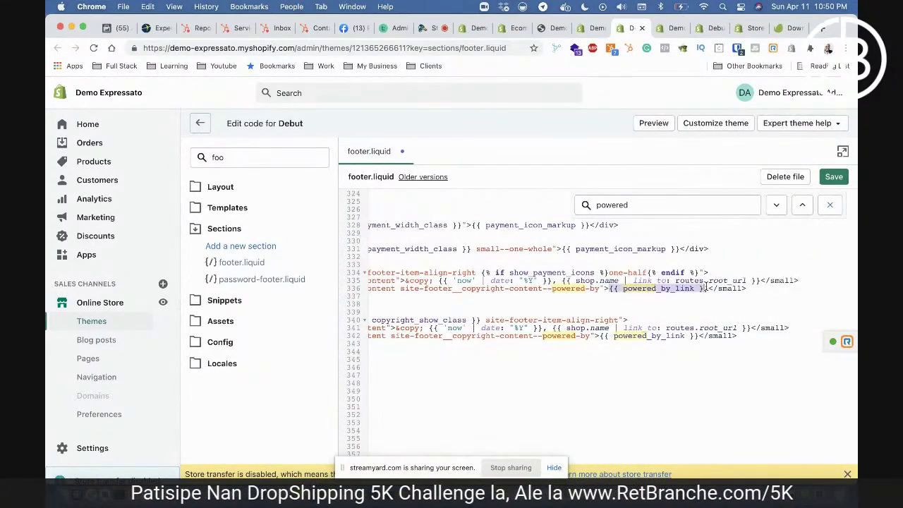
text(Powered by Re)
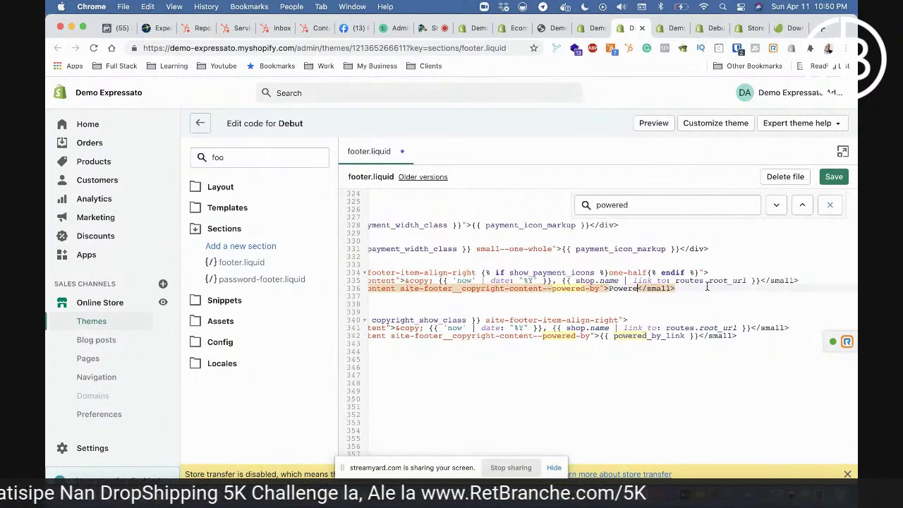
text(tBranche)
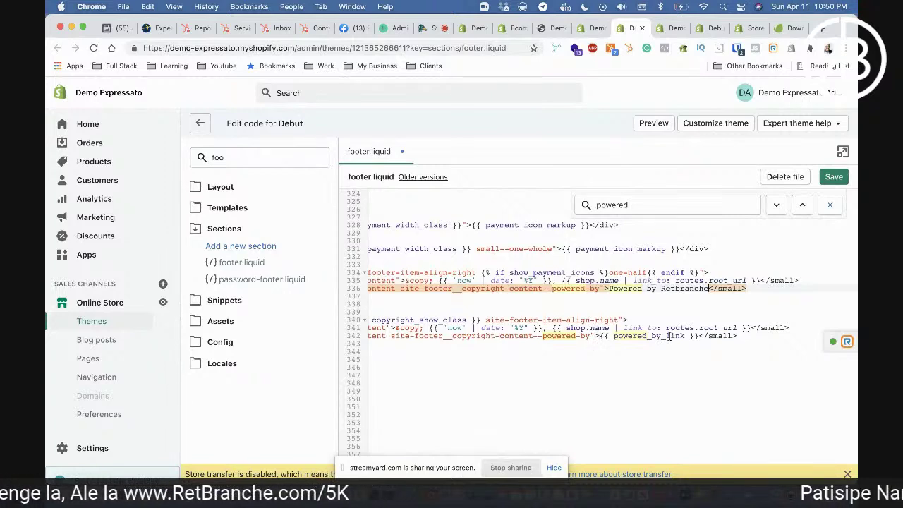
- Replace {{ powered_by_link }} on line 342 of footer.liquid with "Powered by Retbranche"
drag(599, 336, 696, 336)
key(BackSpace)
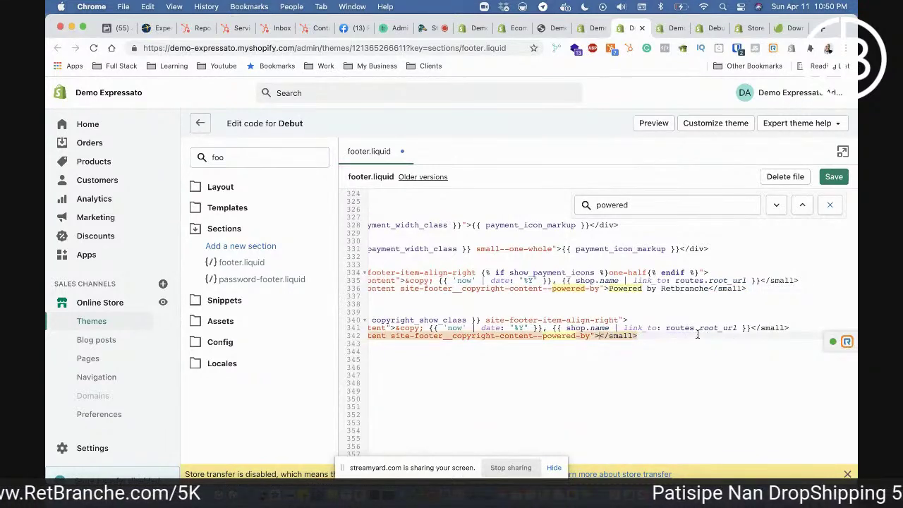
text(Powered by R)
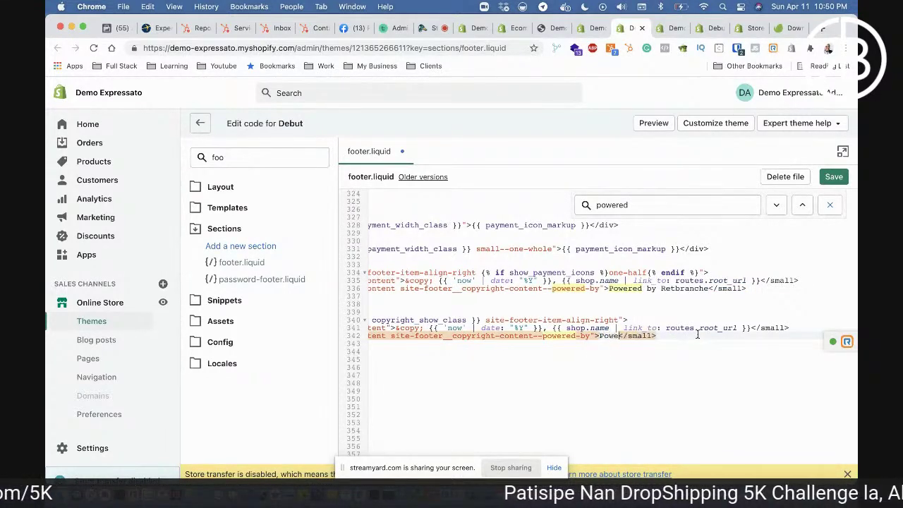
text(etbranche)
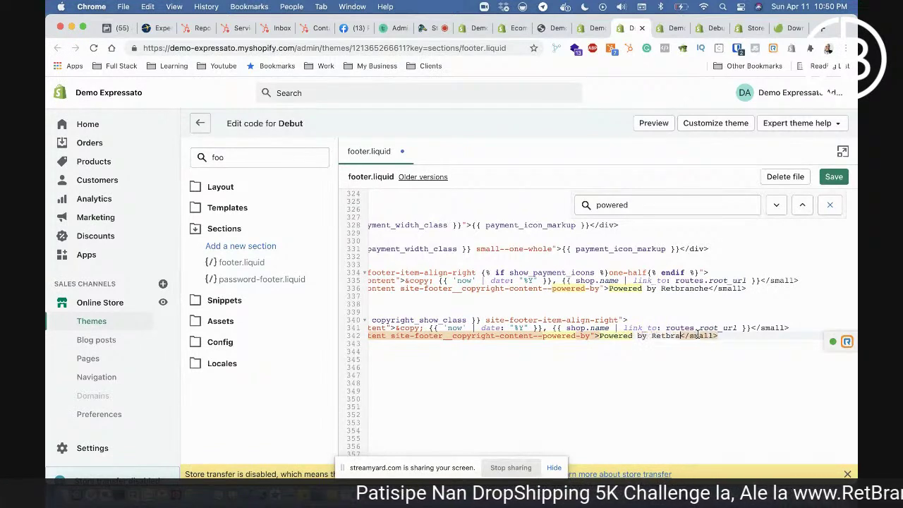
- Close the code search, save footer.liquid and check the footer credit in the store preview
click(832, 205)
click(834, 177)
click(671, 305)
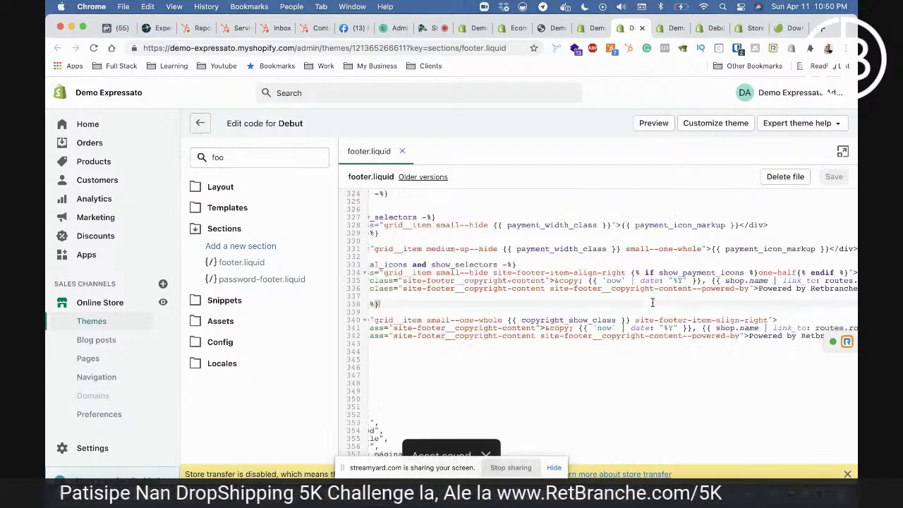
click(564, 28)
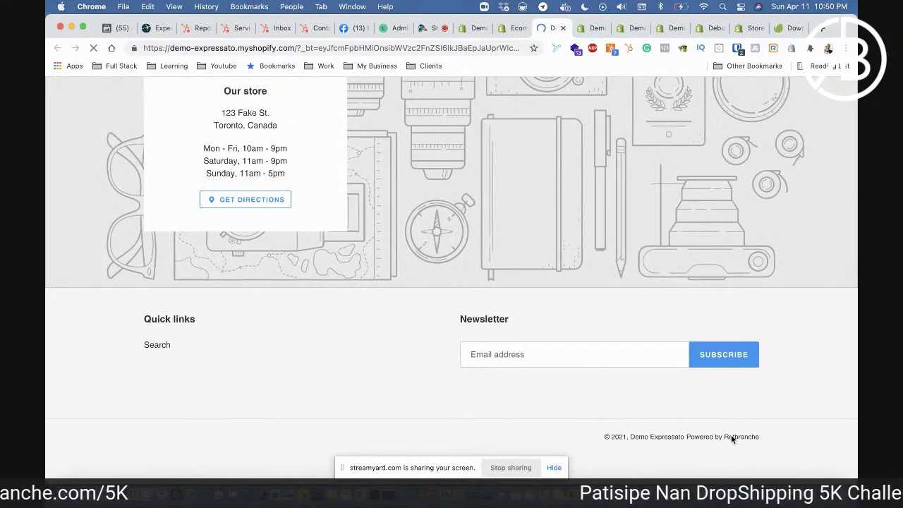
- Return to the footer.liquid code and open the selector for the file's older versions
click(592, 29)
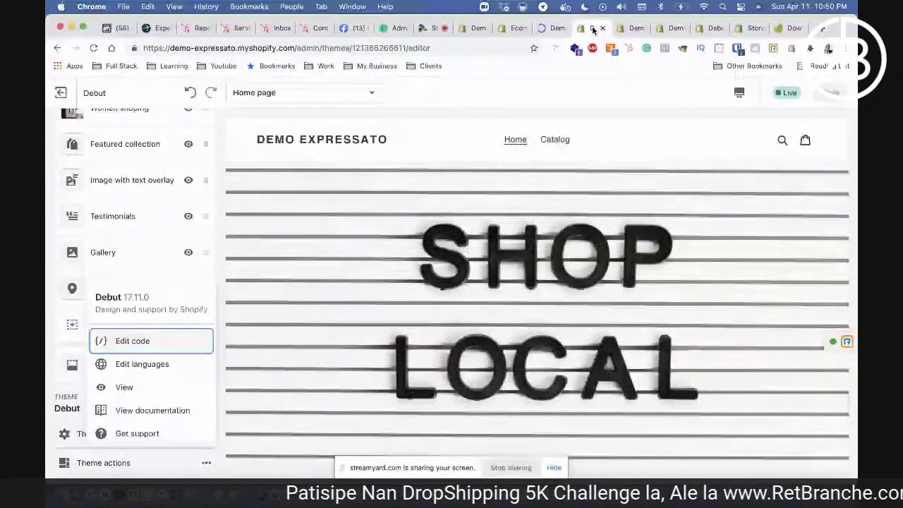
click(631, 29)
click(602, 29)
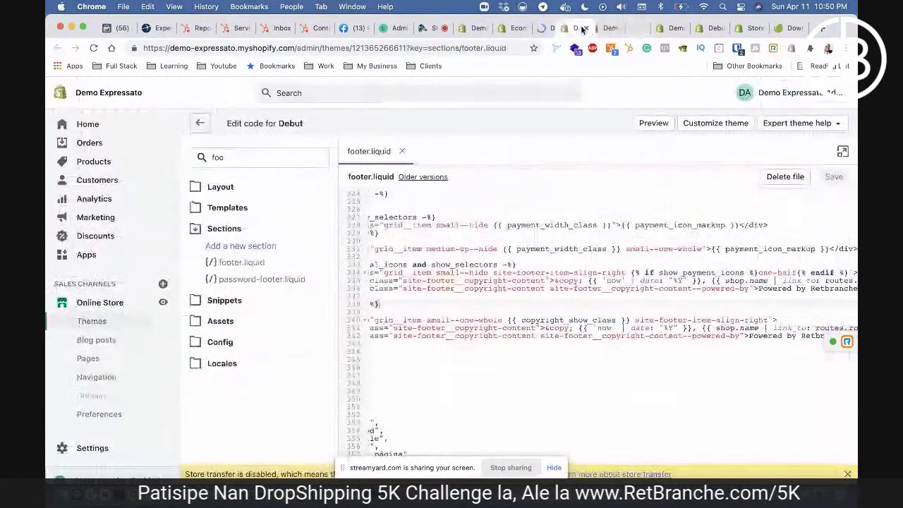
click(593, 350)
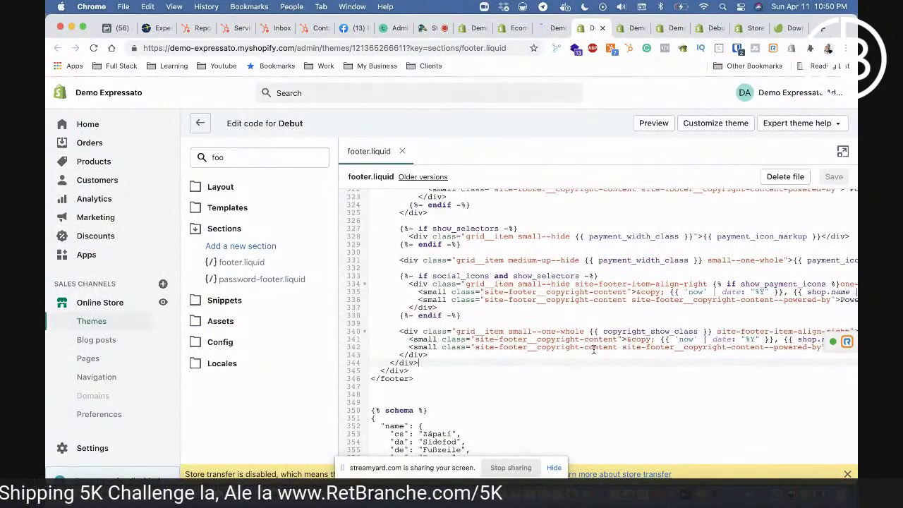
scroll(594, 350, up, 5)
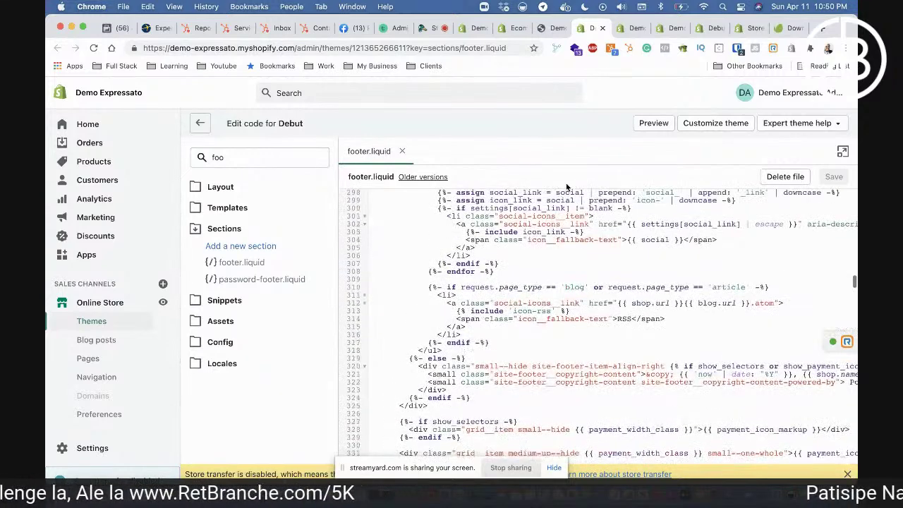
click(422, 177)
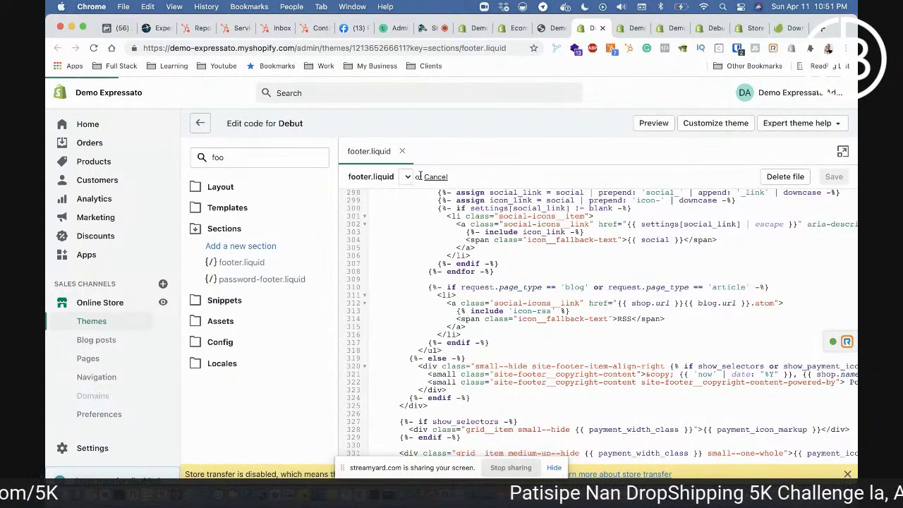
- Restore footer.liquid to its original version from today at 10:50pm, save it and check the footer credit in the store preview
click(407, 178)
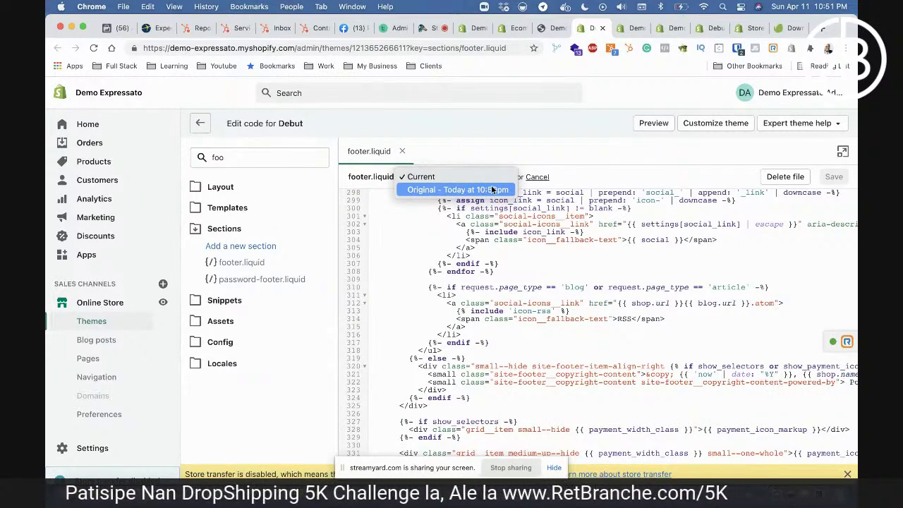
click(438, 190)
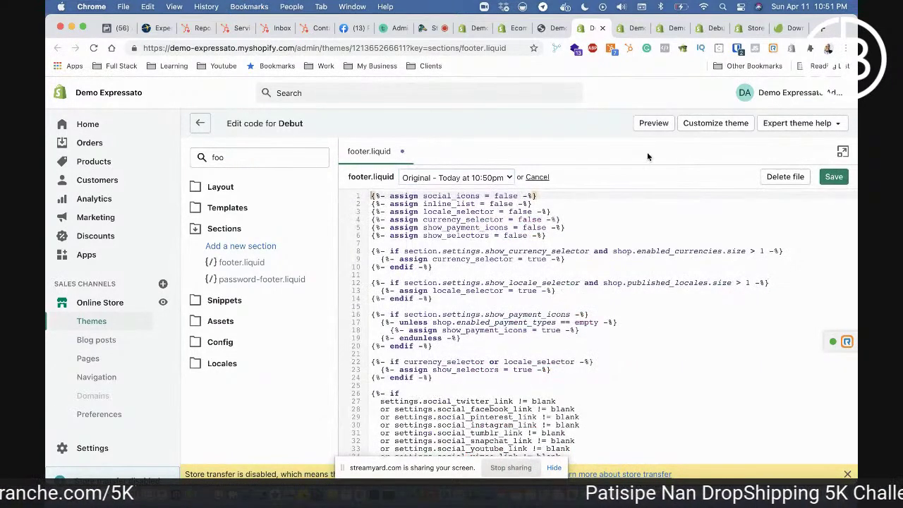
click(482, 178)
click(482, 178)
click(833, 176)
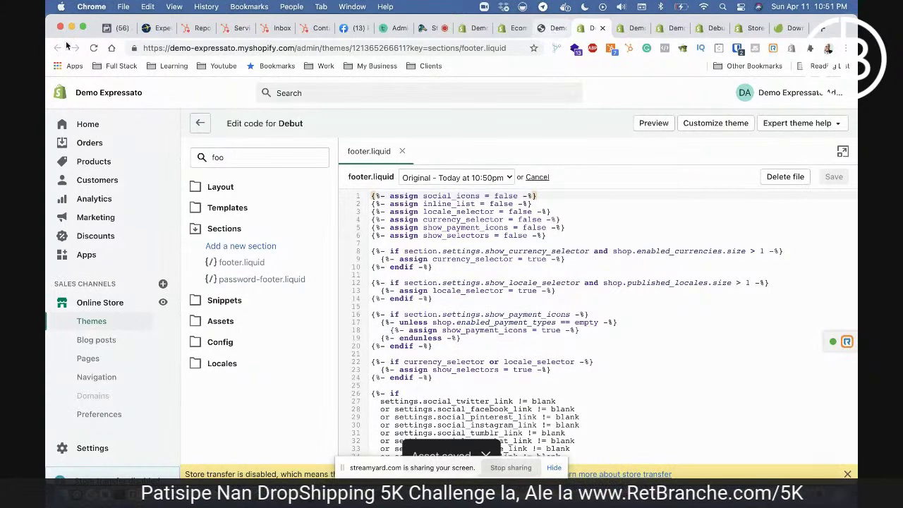
key(super+w)
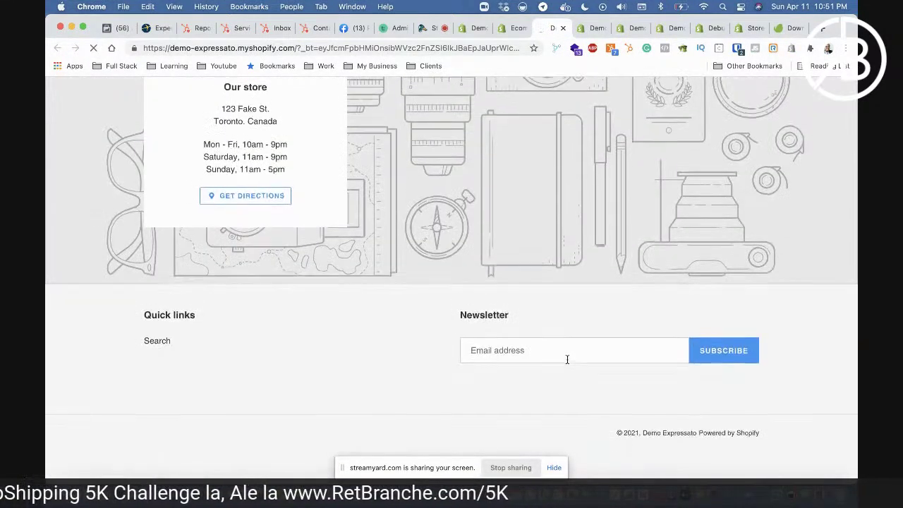
- Return to the footer.liquid code and review the list of its saved versions
click(593, 30)
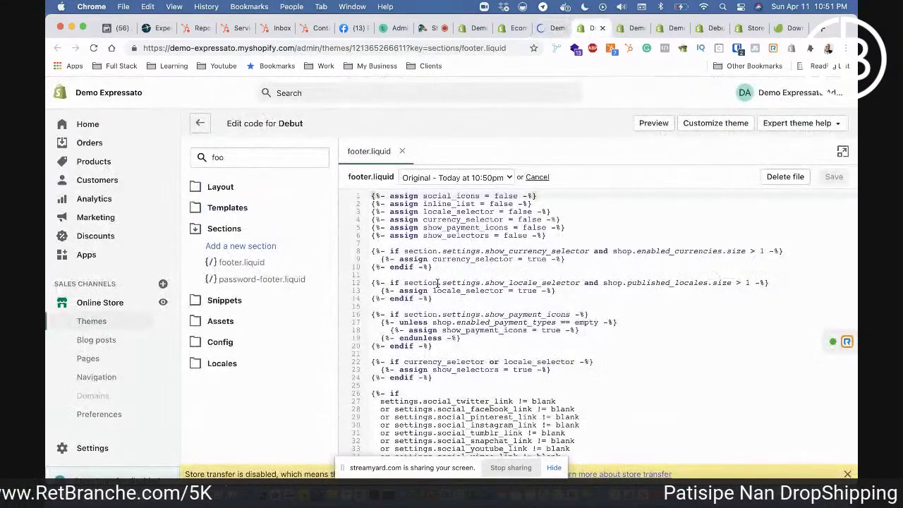
click(484, 178)
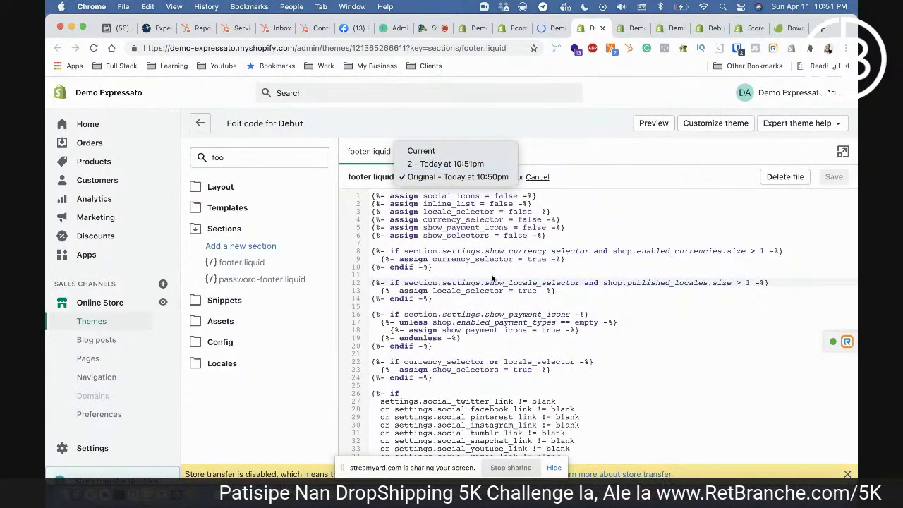
click(508, 313)
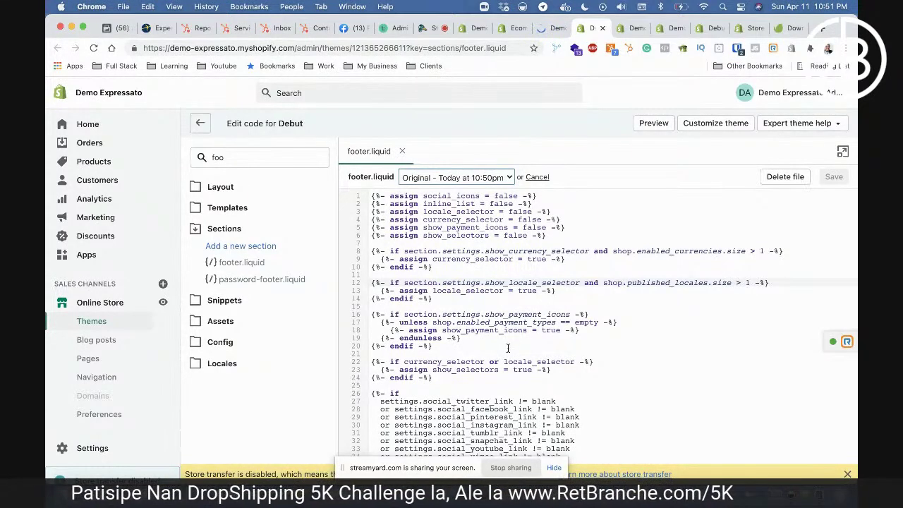
scroll(508, 348, down, 5)
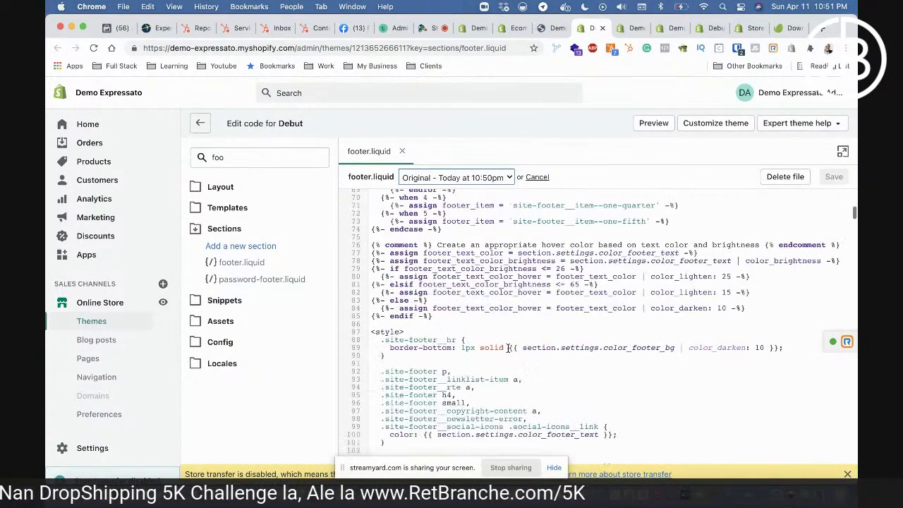
scroll(469, 272, up, 15)
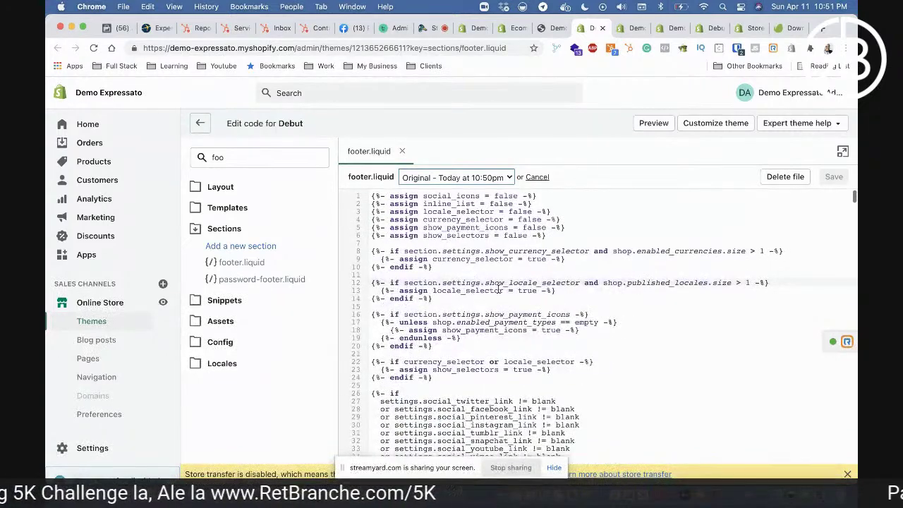
- Look at the expert theme help option and read through the restored footer.liquid code
click(809, 126)
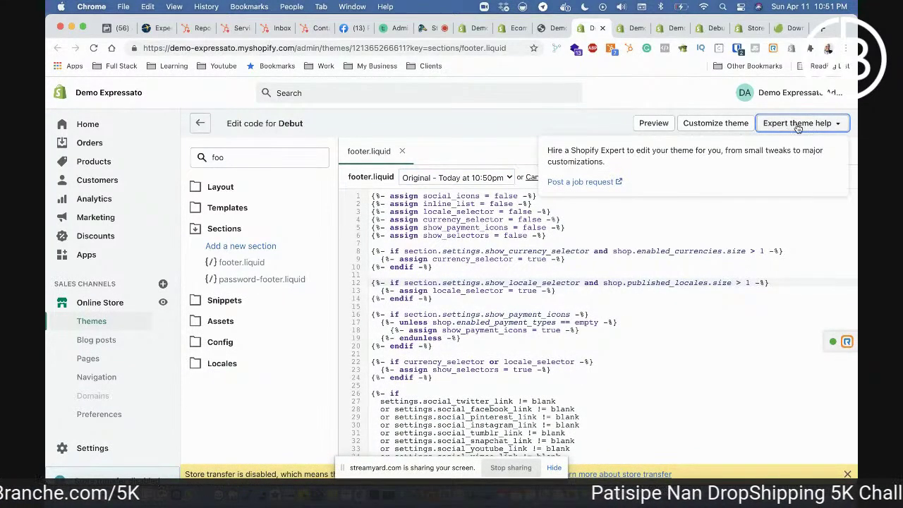
click(792, 123)
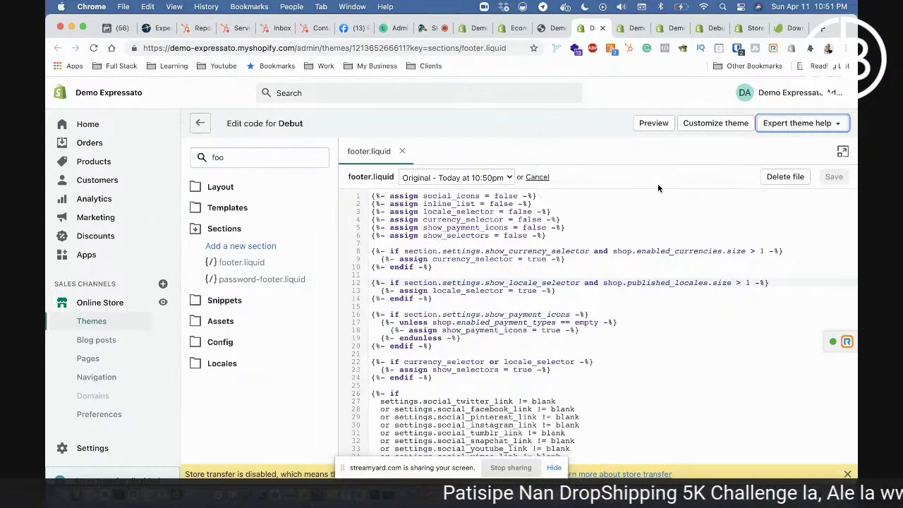
click(513, 342)
scroll(513, 342, down, 5)
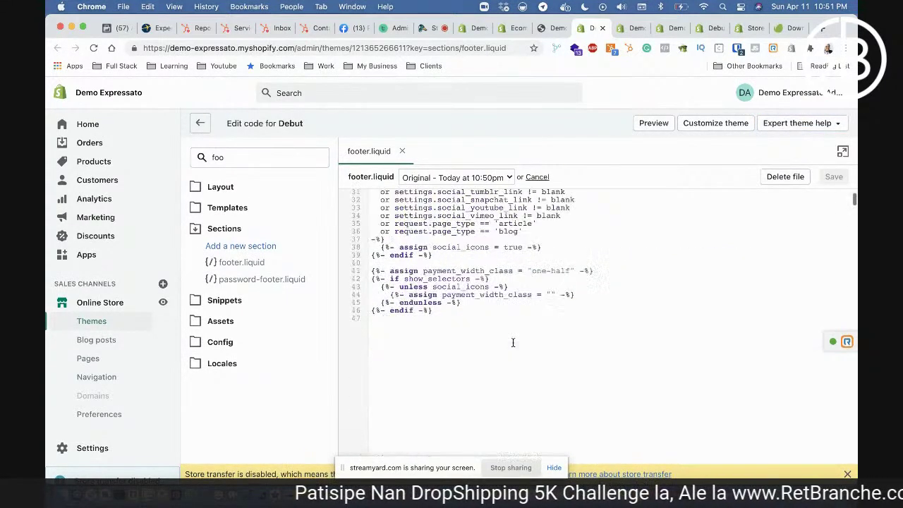
scroll(513, 342, down, 3)
scroll(513, 346, down, 15)
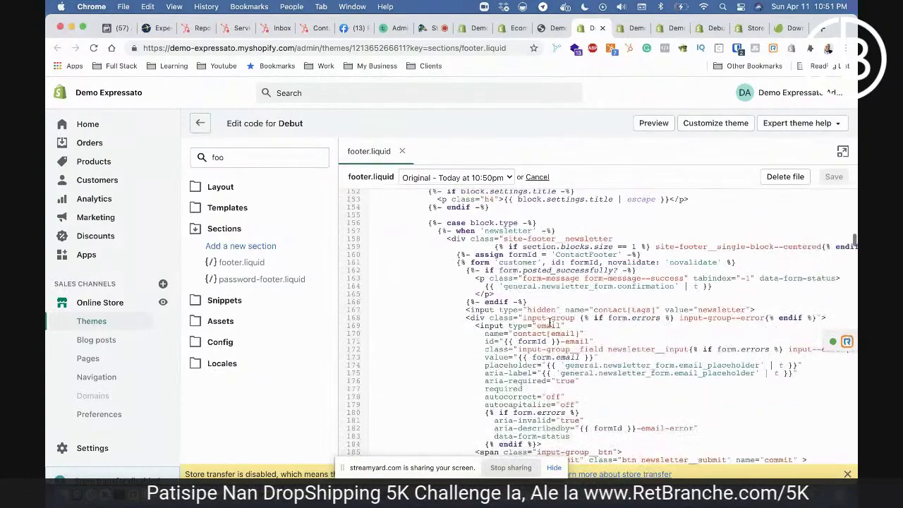
scroll(550, 322, down, 8)
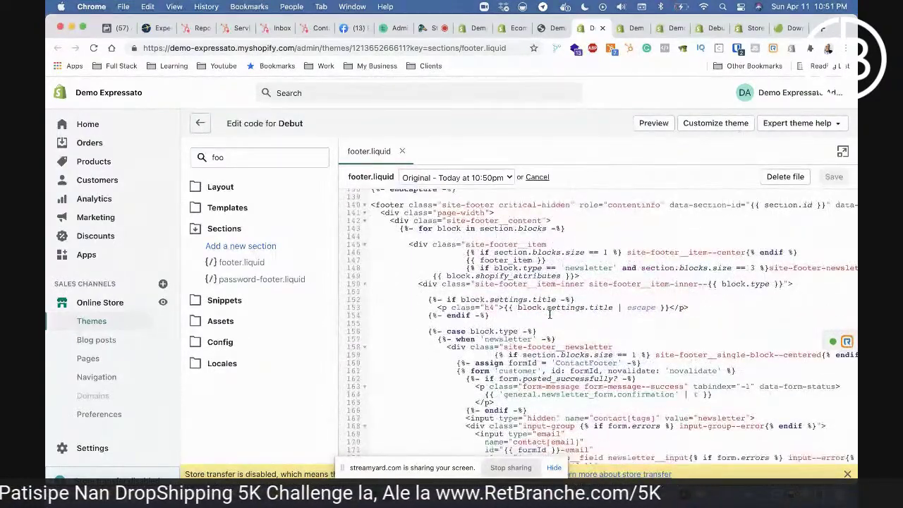
scroll(443, 251, down, 1)
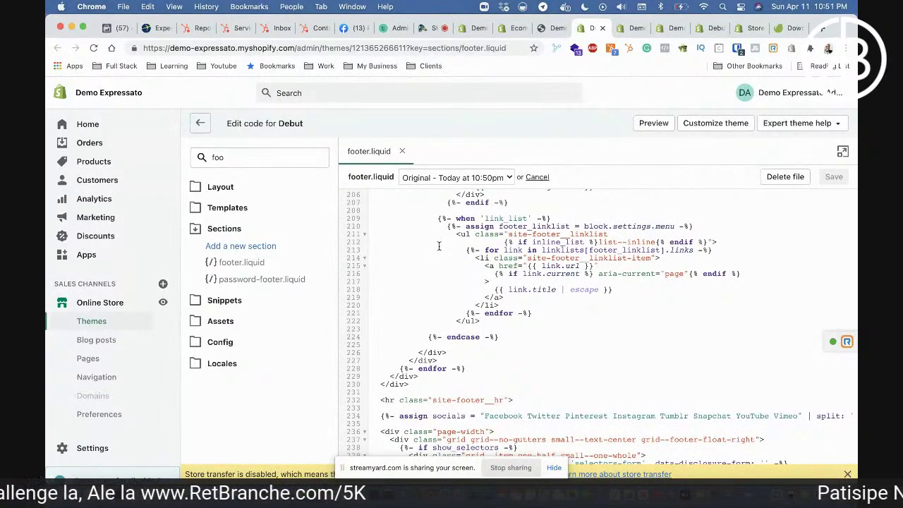
scroll(579, 226, up, 9)
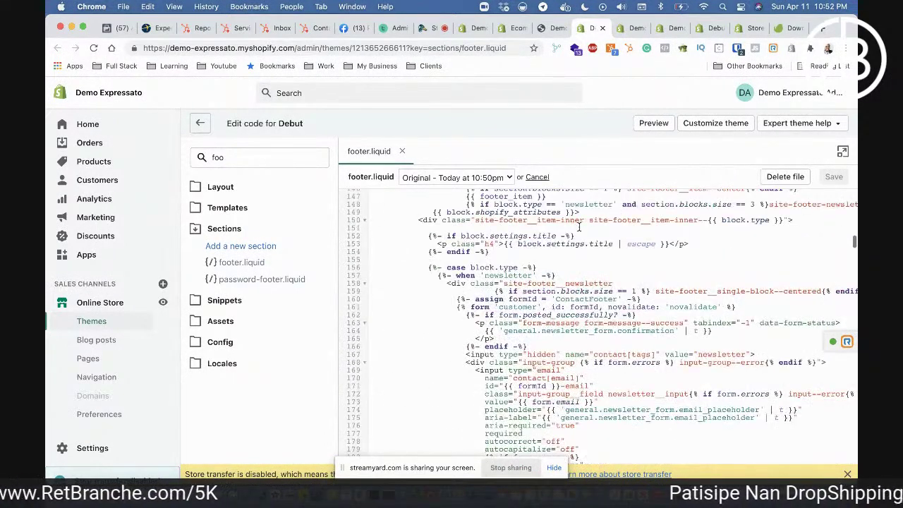
scroll(578, 226, up, 6)
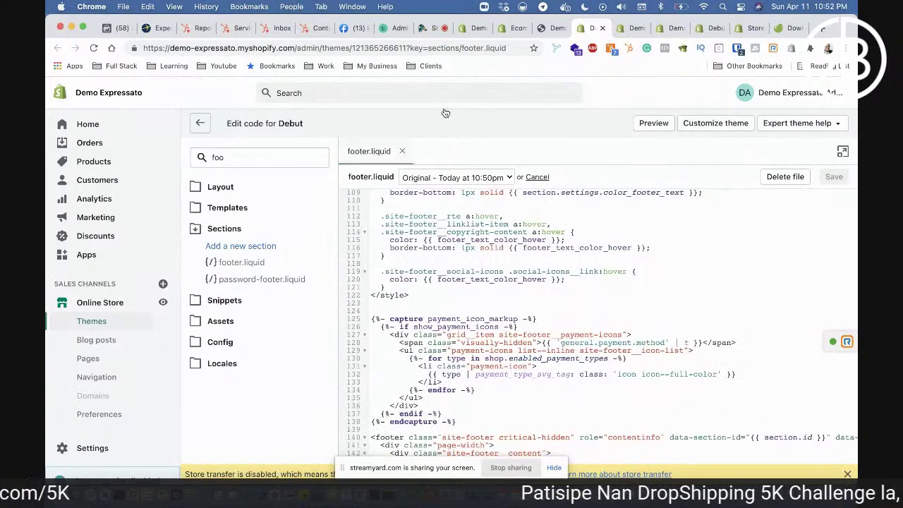
- Leave the footer.liquid file and examine the Home and Catalog header links in the store preview
key(super+bracketleft)
key(super+bracketleft)
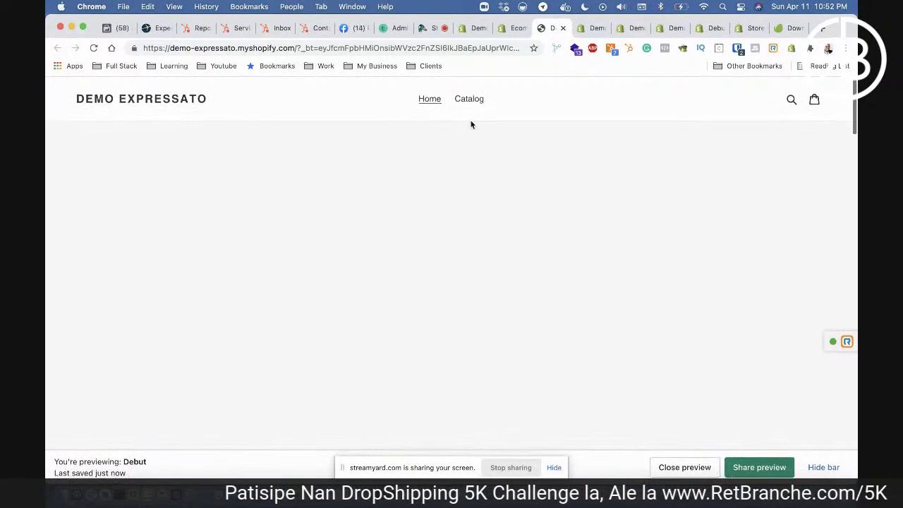
drag(503, 99, 415, 100)
click(521, 104)
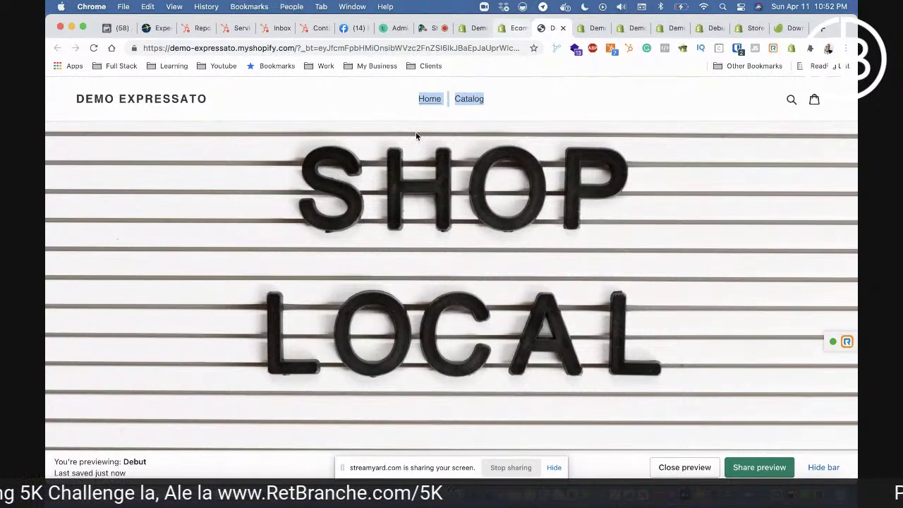
- Return to the store admin and open the Main menu from the online store's navigation settings
key(ctrl+Tab)
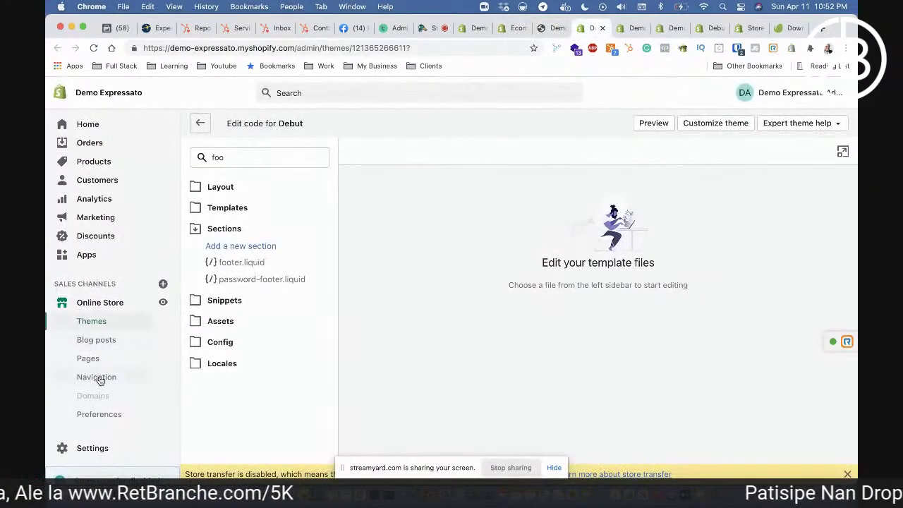
click(104, 378)
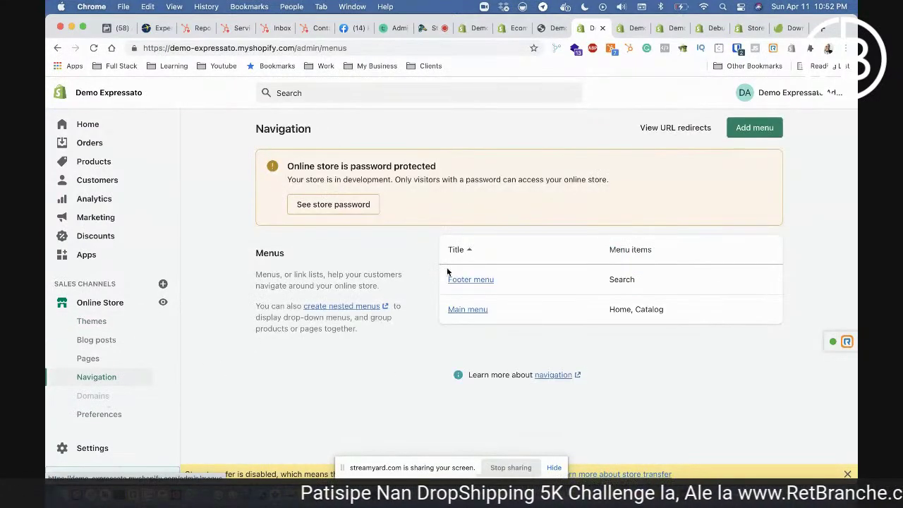
click(471, 310)
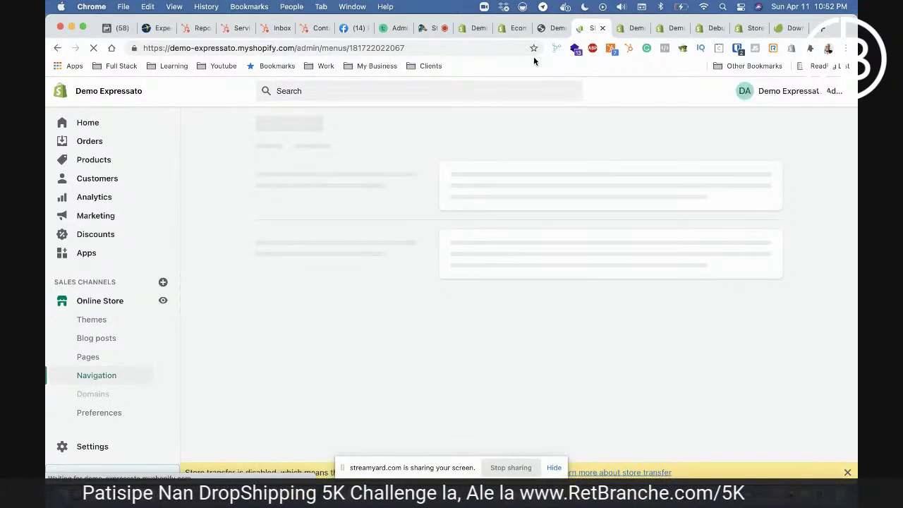
- Compare the header links in the store preview with the main menu's items, returning to the menu editor
click(553, 30)
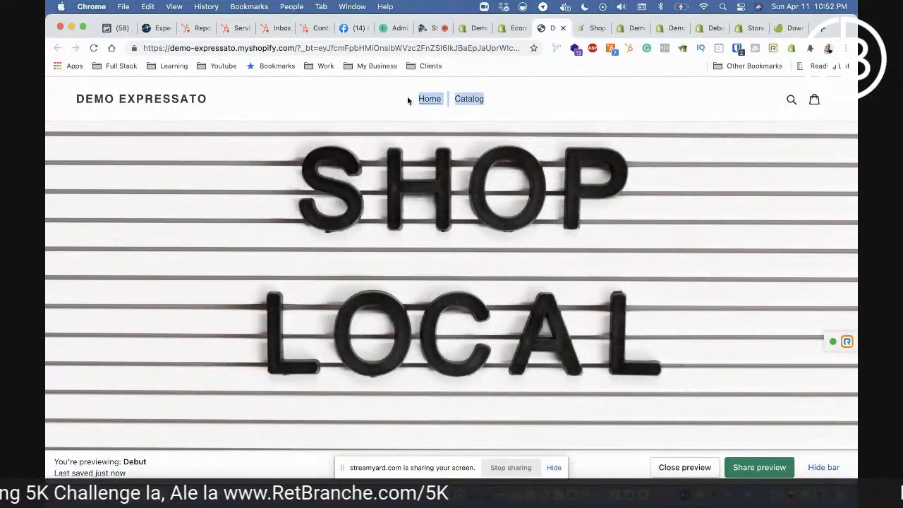
drag(414, 102, 418, 98)
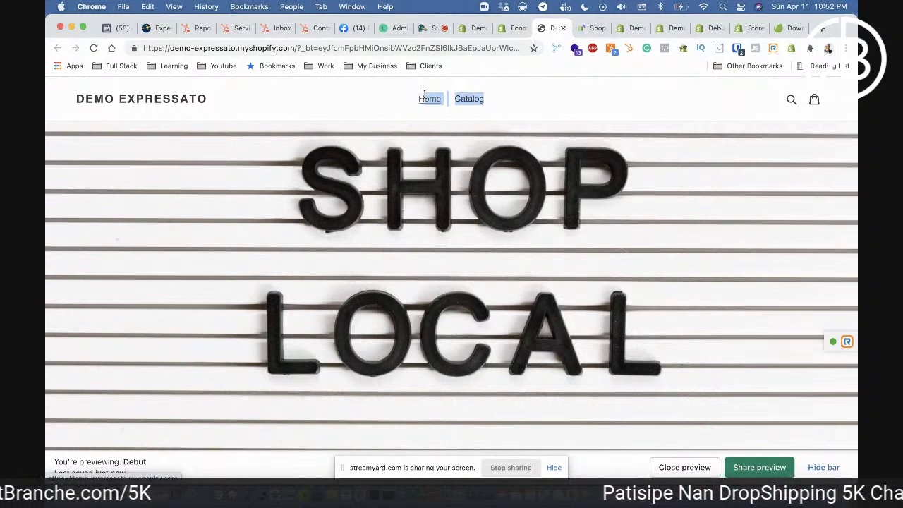
click(527, 101)
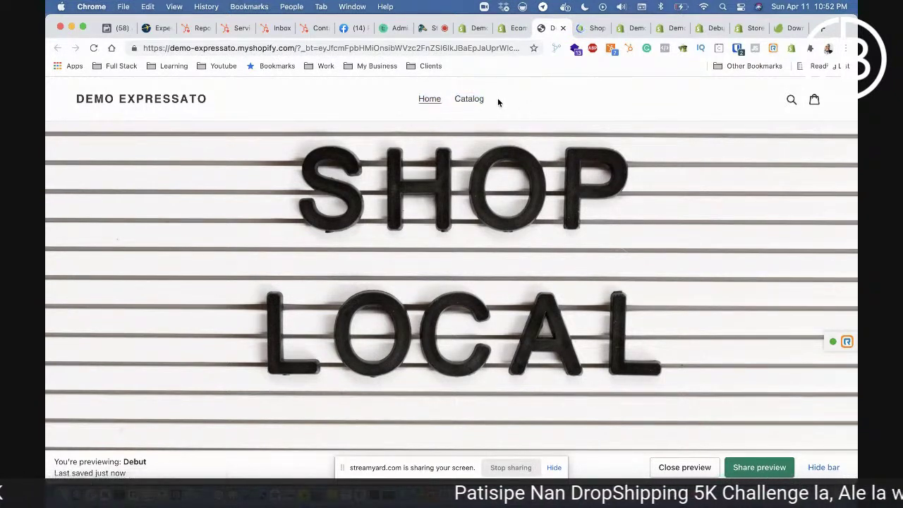
triple_click(418, 98)
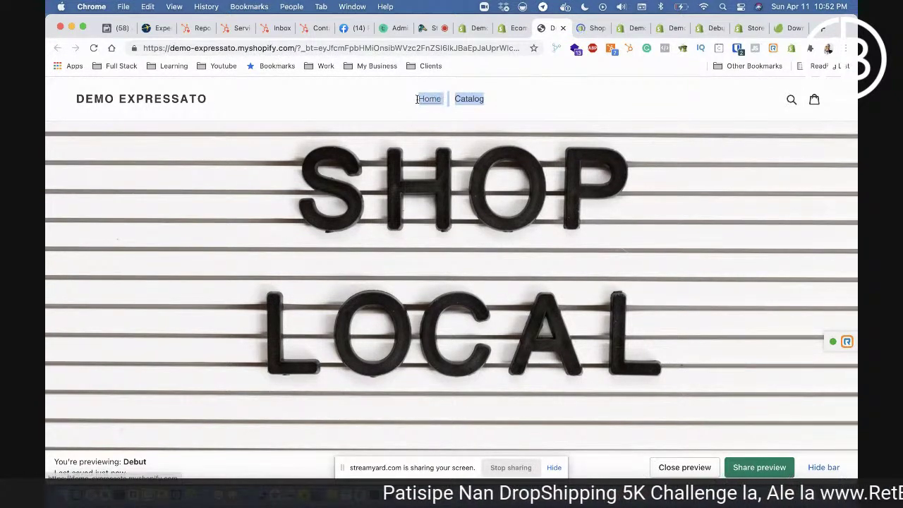
click(587, 29)
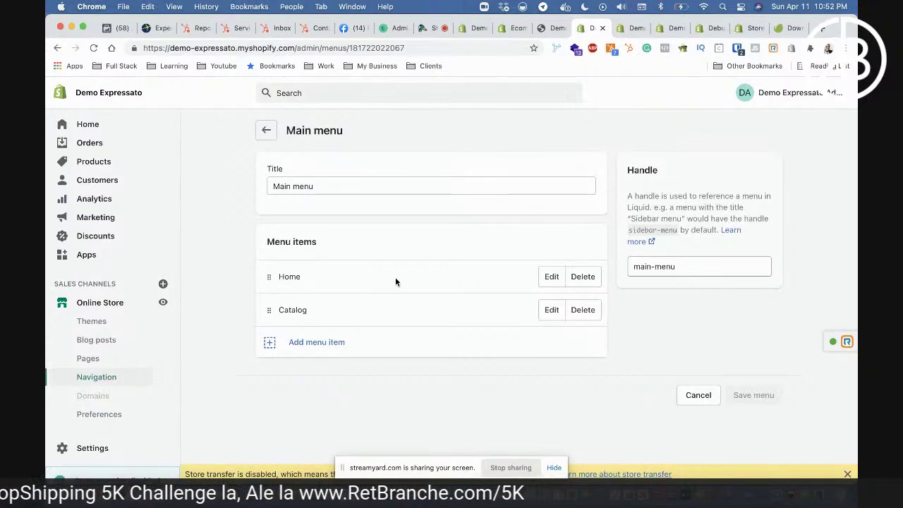
- Add an "All Products" item linked to All Products to the main menu and save the menu
click(310, 343)
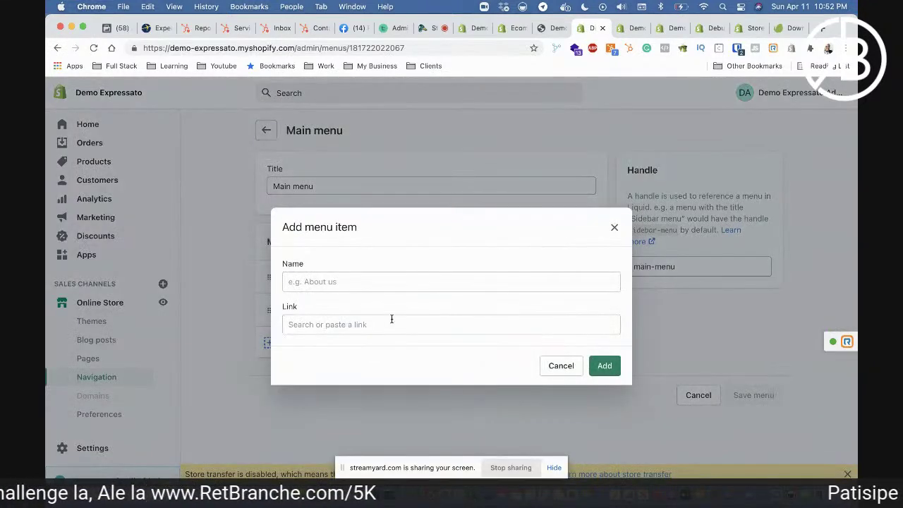
click(360, 278)
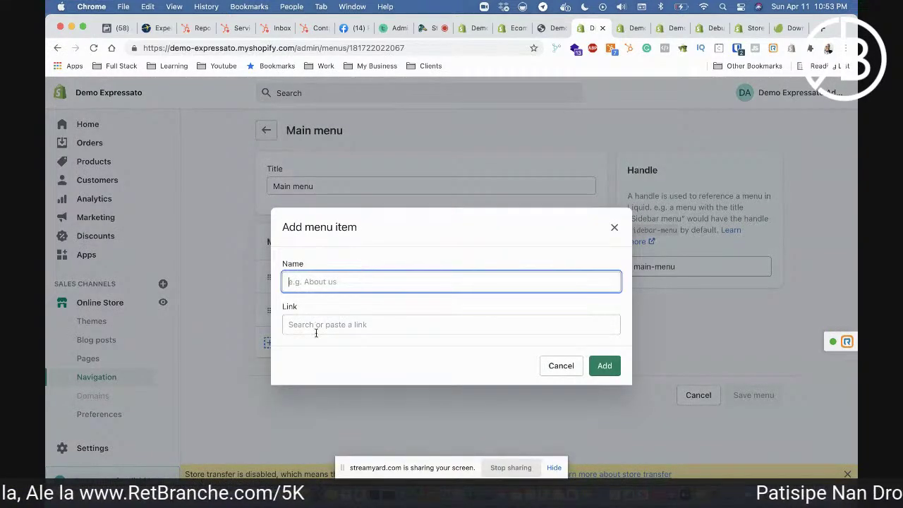
click(354, 321)
click(339, 207)
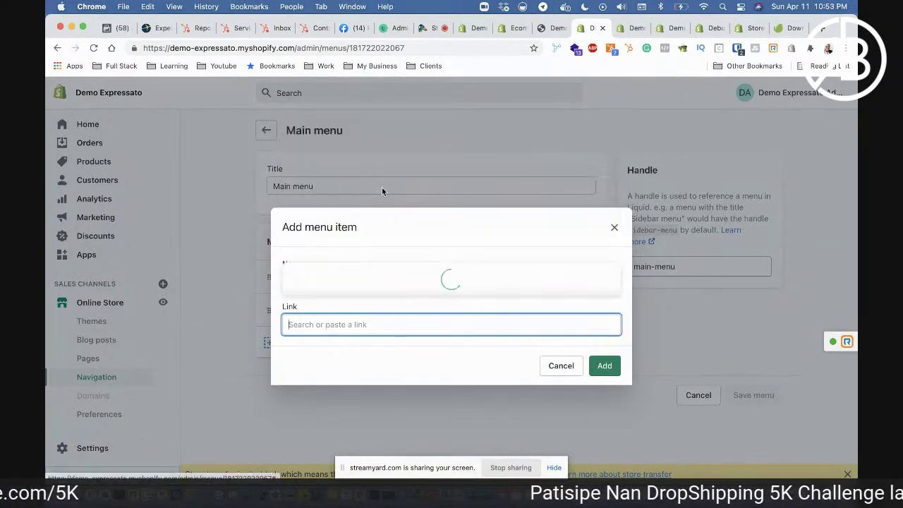
click(343, 281)
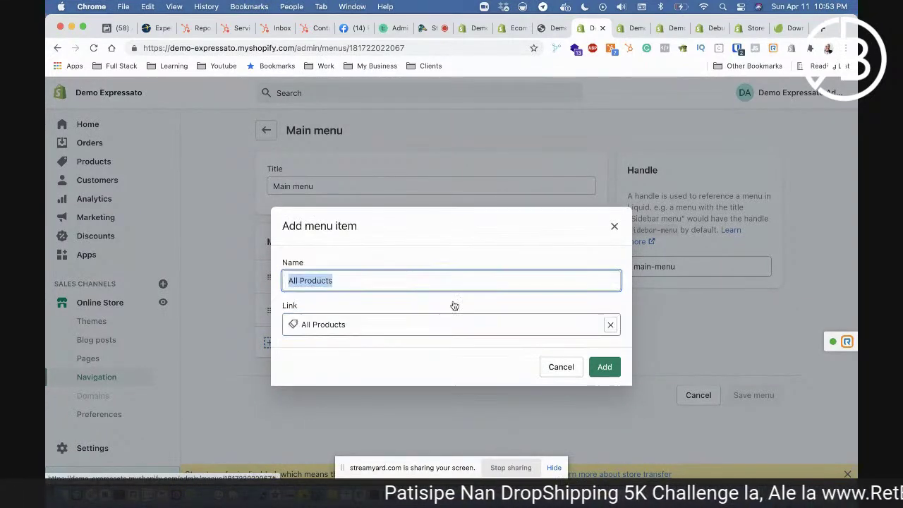
click(602, 366)
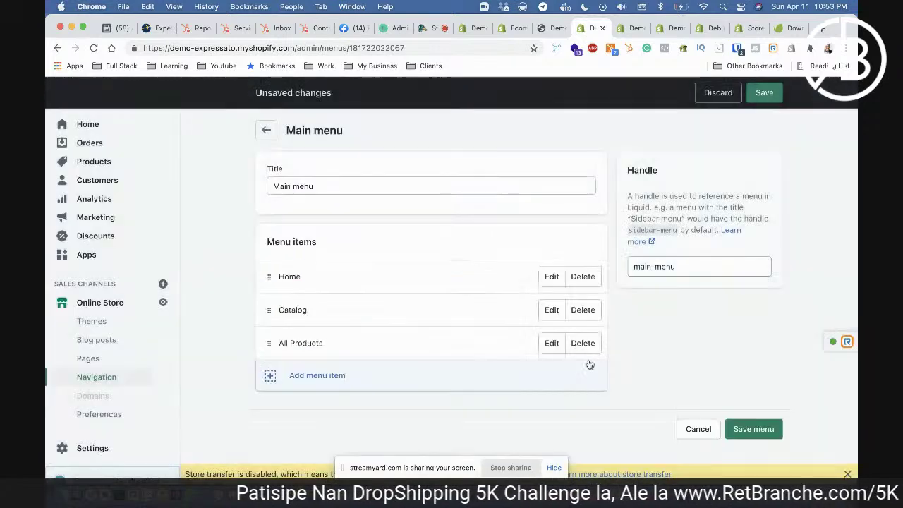
click(752, 425)
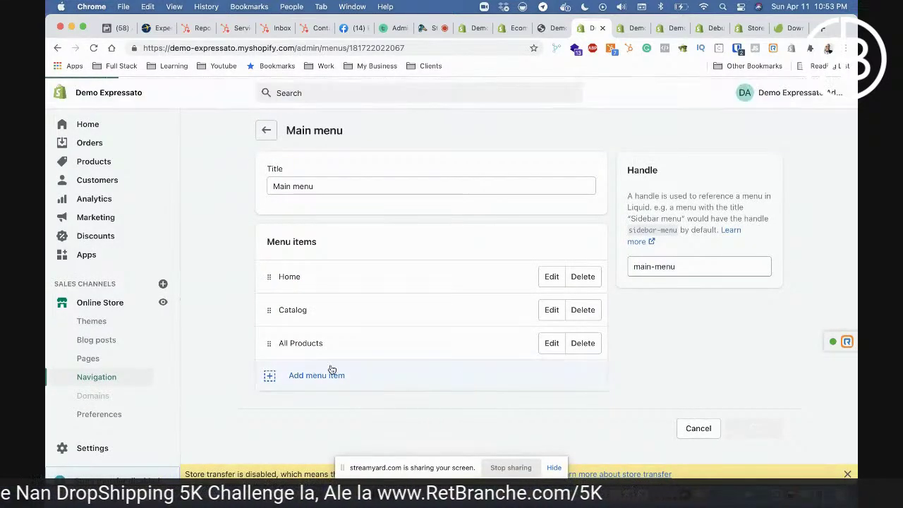
- Add an "All Collections" item linked to All Collections to the main menu and save the menu
click(418, 388)
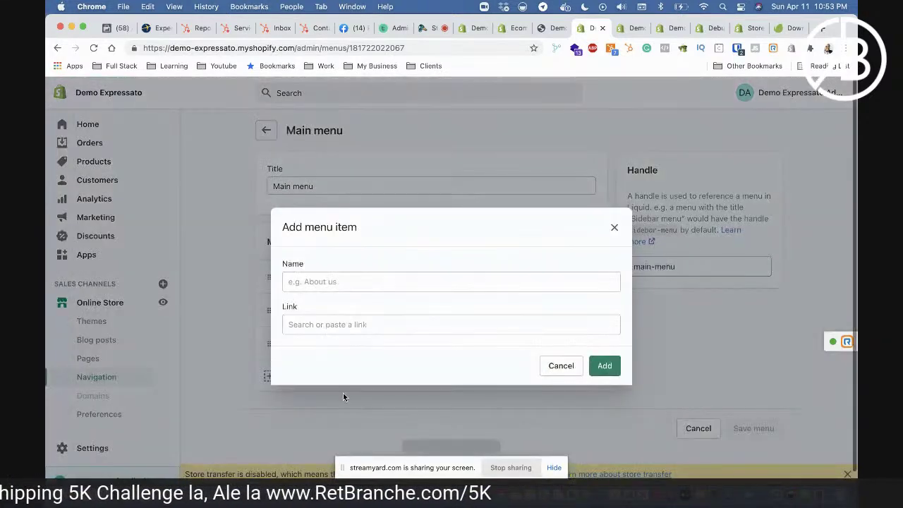
click(381, 324)
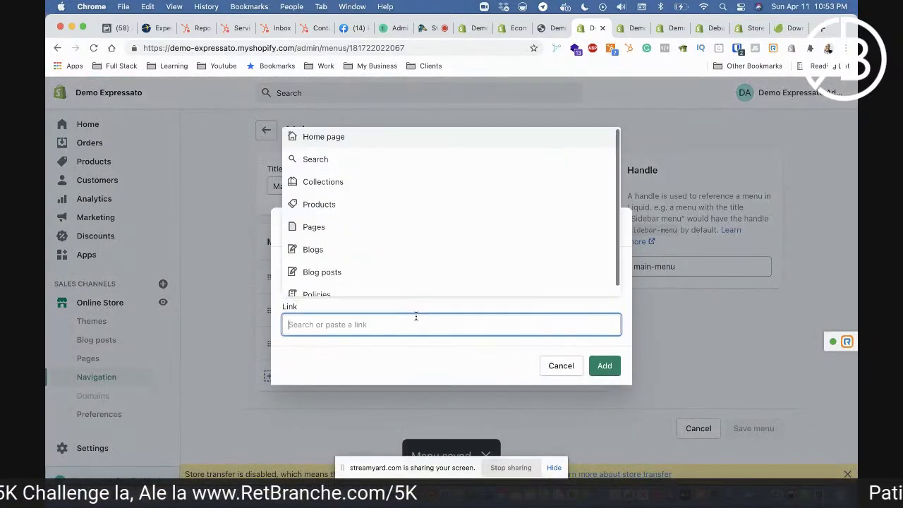
click(364, 186)
click(365, 255)
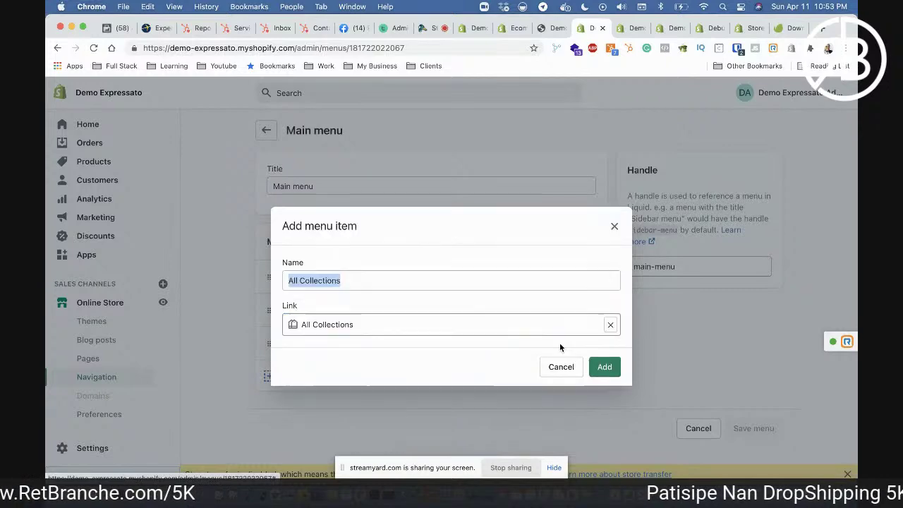
click(604, 369)
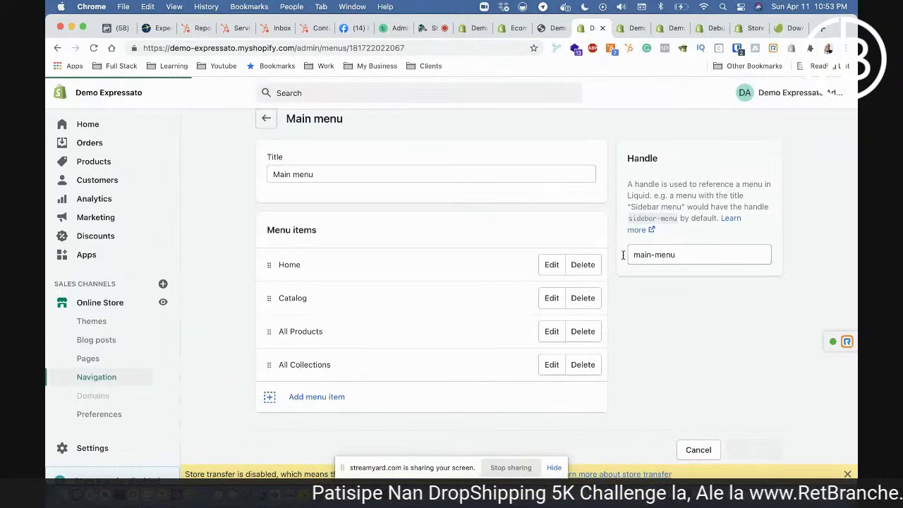
- Switch to the store preview, reload it, and check the header links against the updated main menu
click(555, 29)
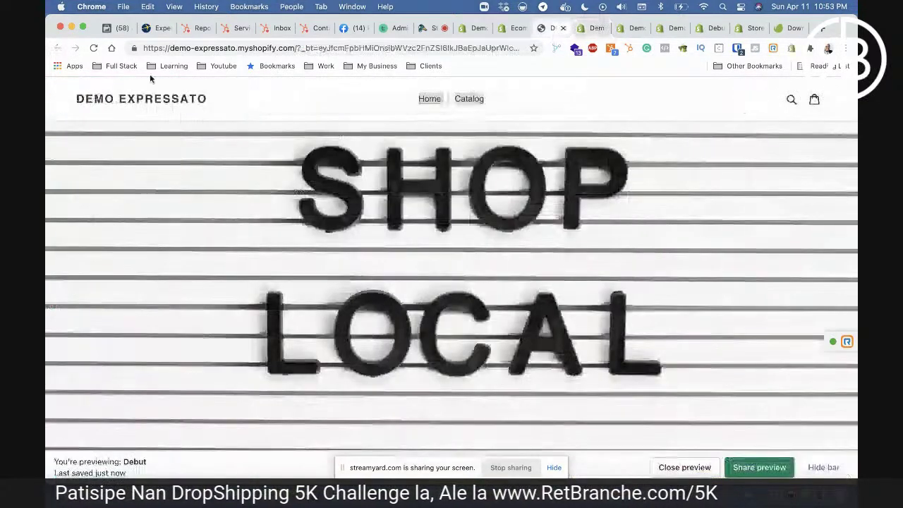
drag(150, 79, 508, 113)
key(super+r)
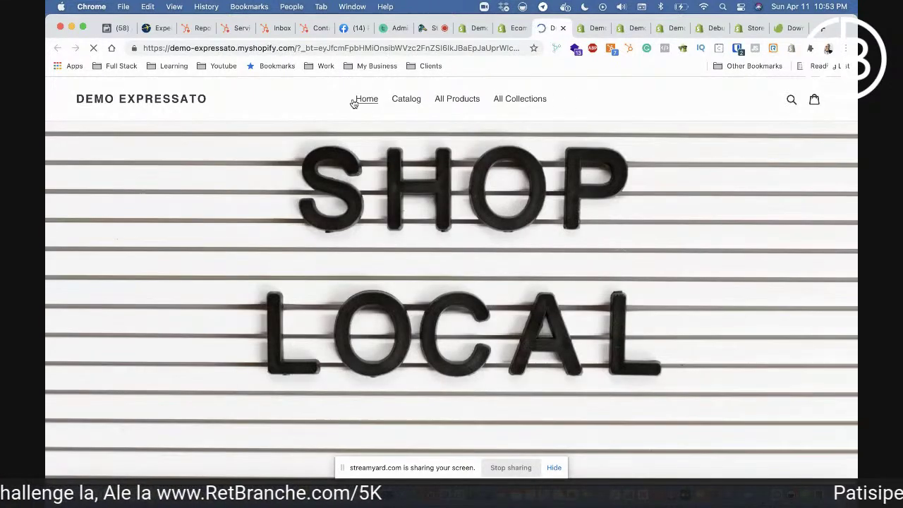
triple_click(352, 98)
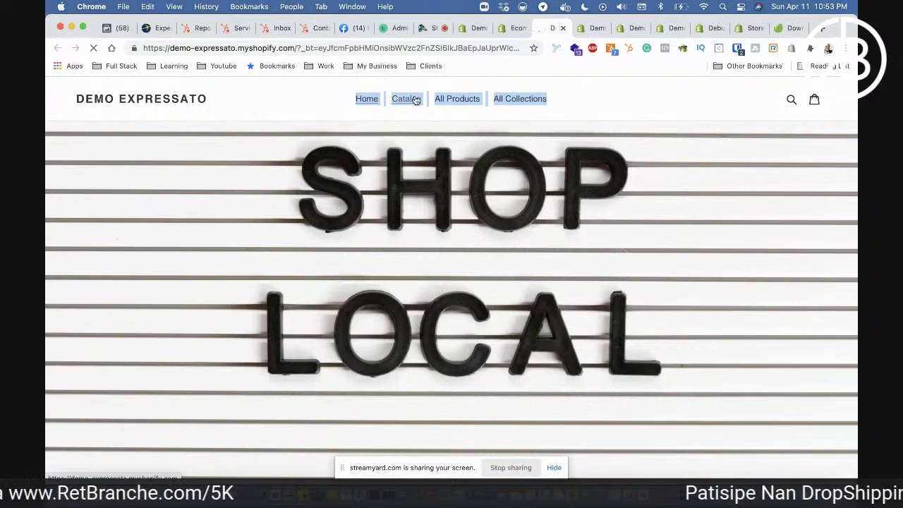
click(596, 111)
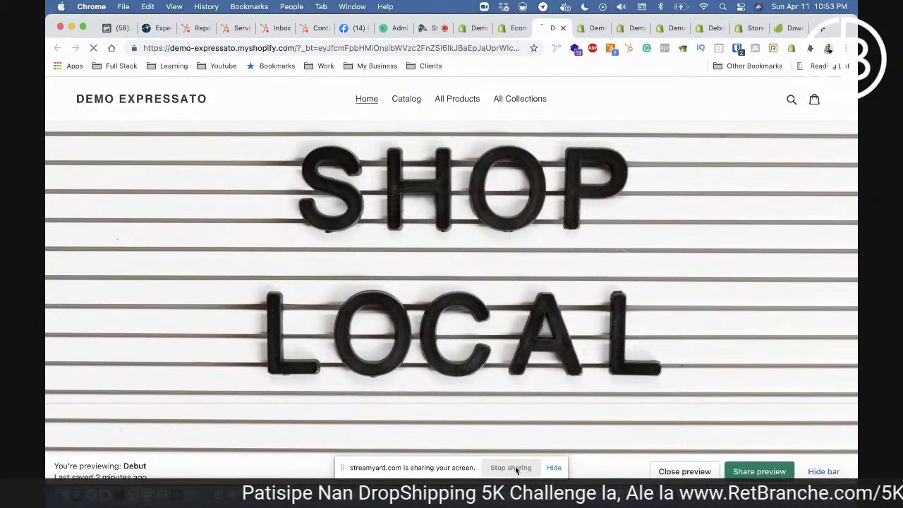
click(516, 468)
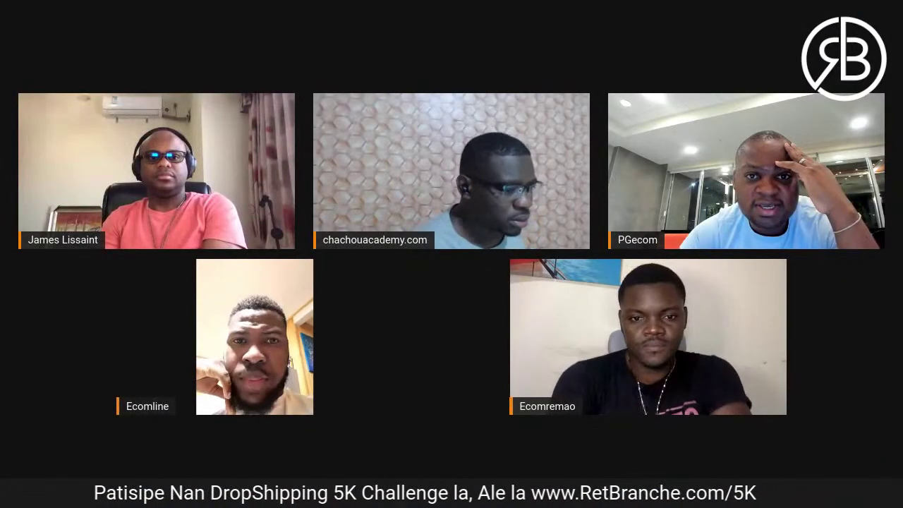